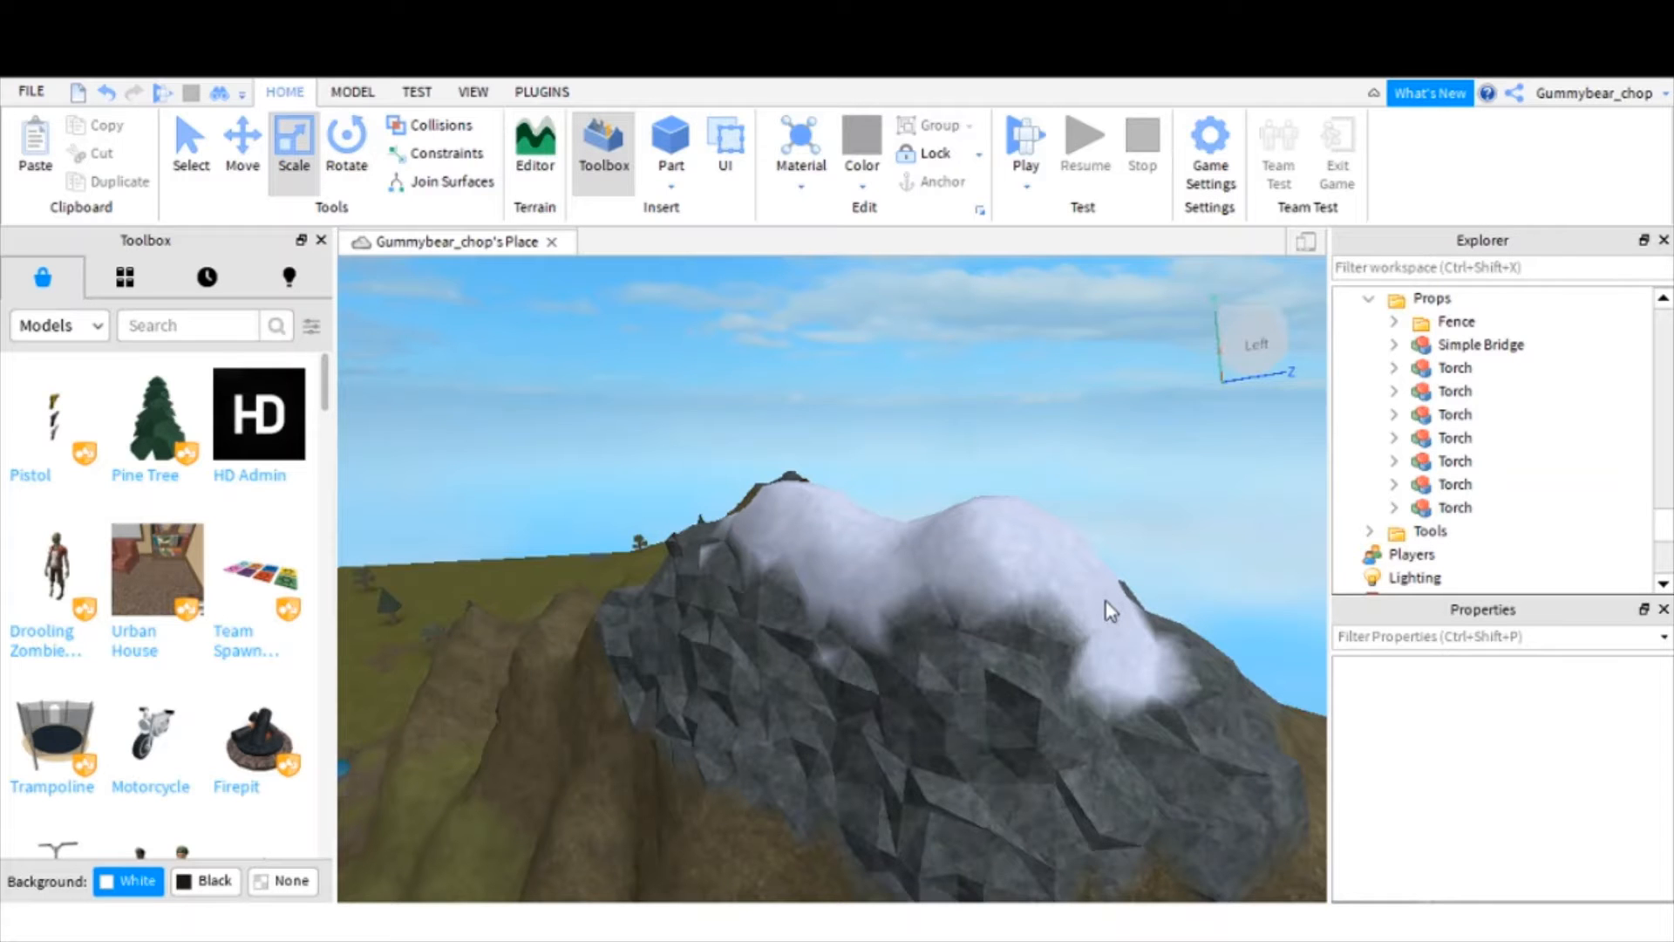
- Look over the map's terrain, from the snowy mountain across the river and cabin to the open field
scroll(1099, 602, "up", 2)
right_click_drag(1097, 600, 1076, 500)
scroll(1033, 596, "up", 2)
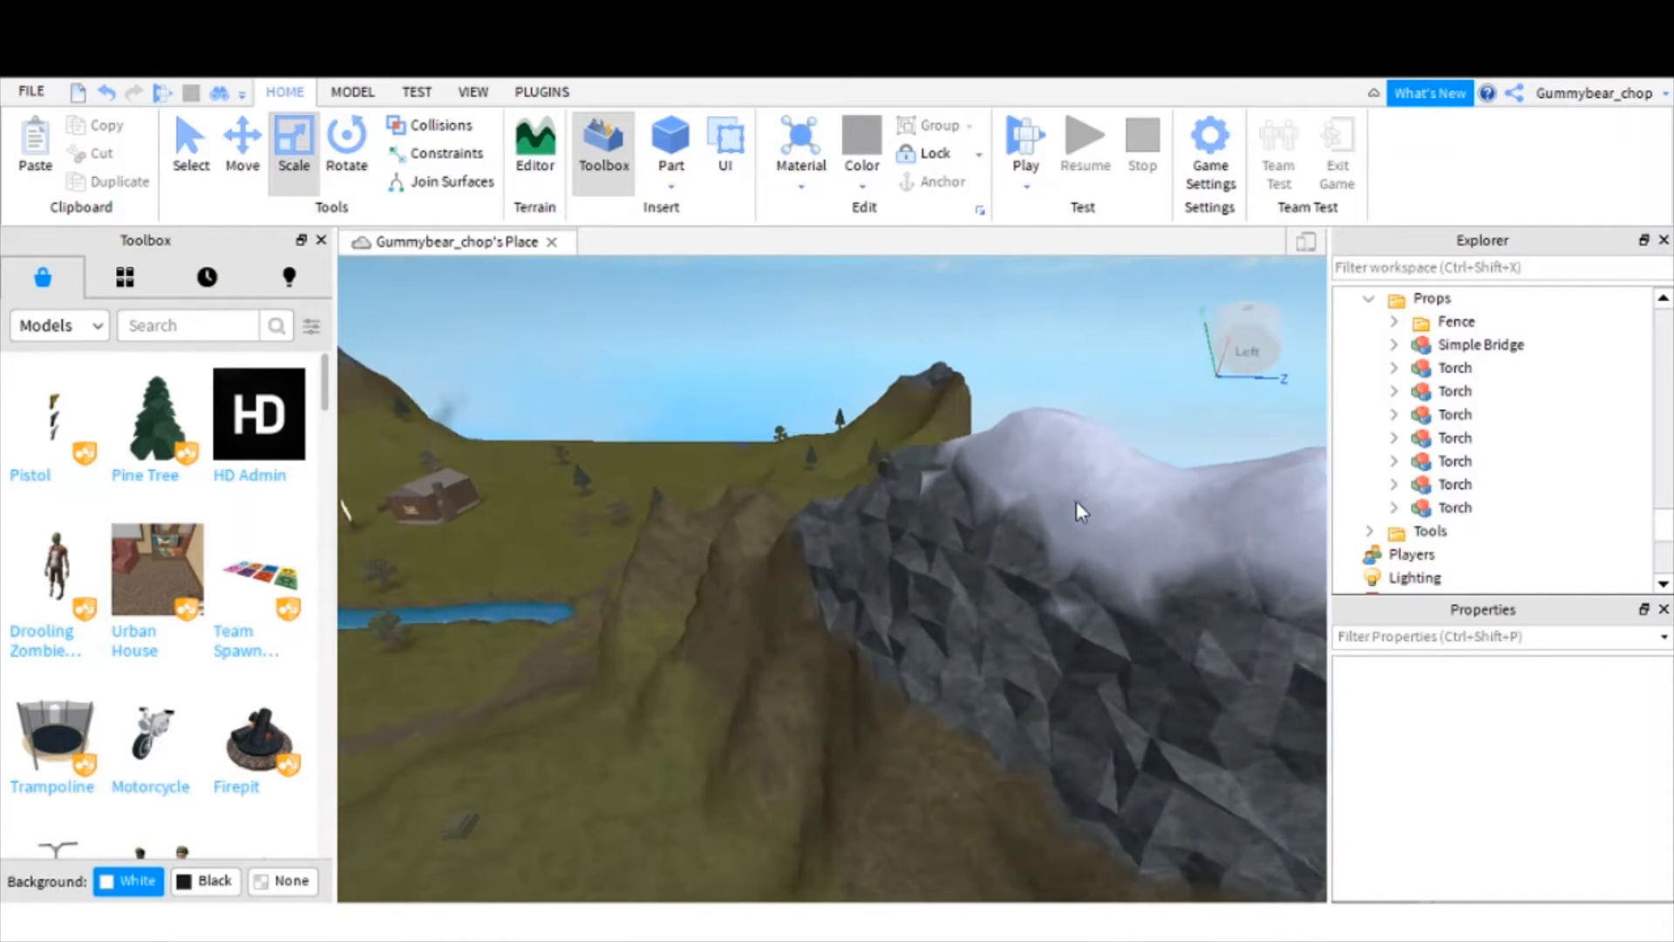
scroll(1075, 500, "up", 1)
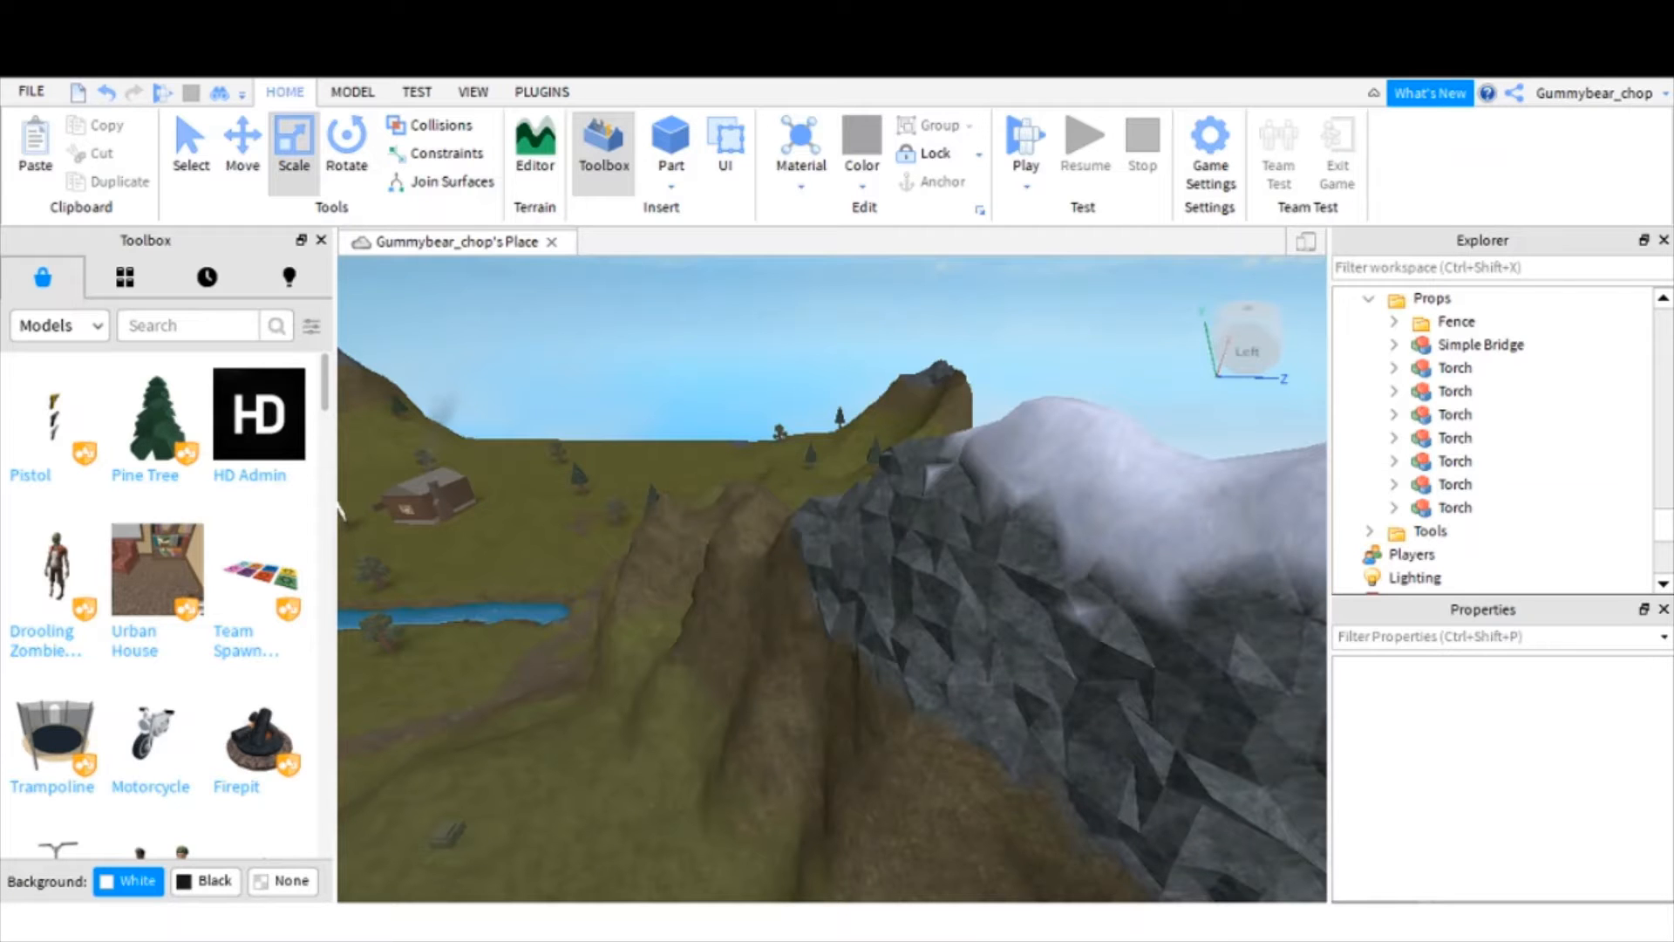
scroll(812, 572, "up", 3)
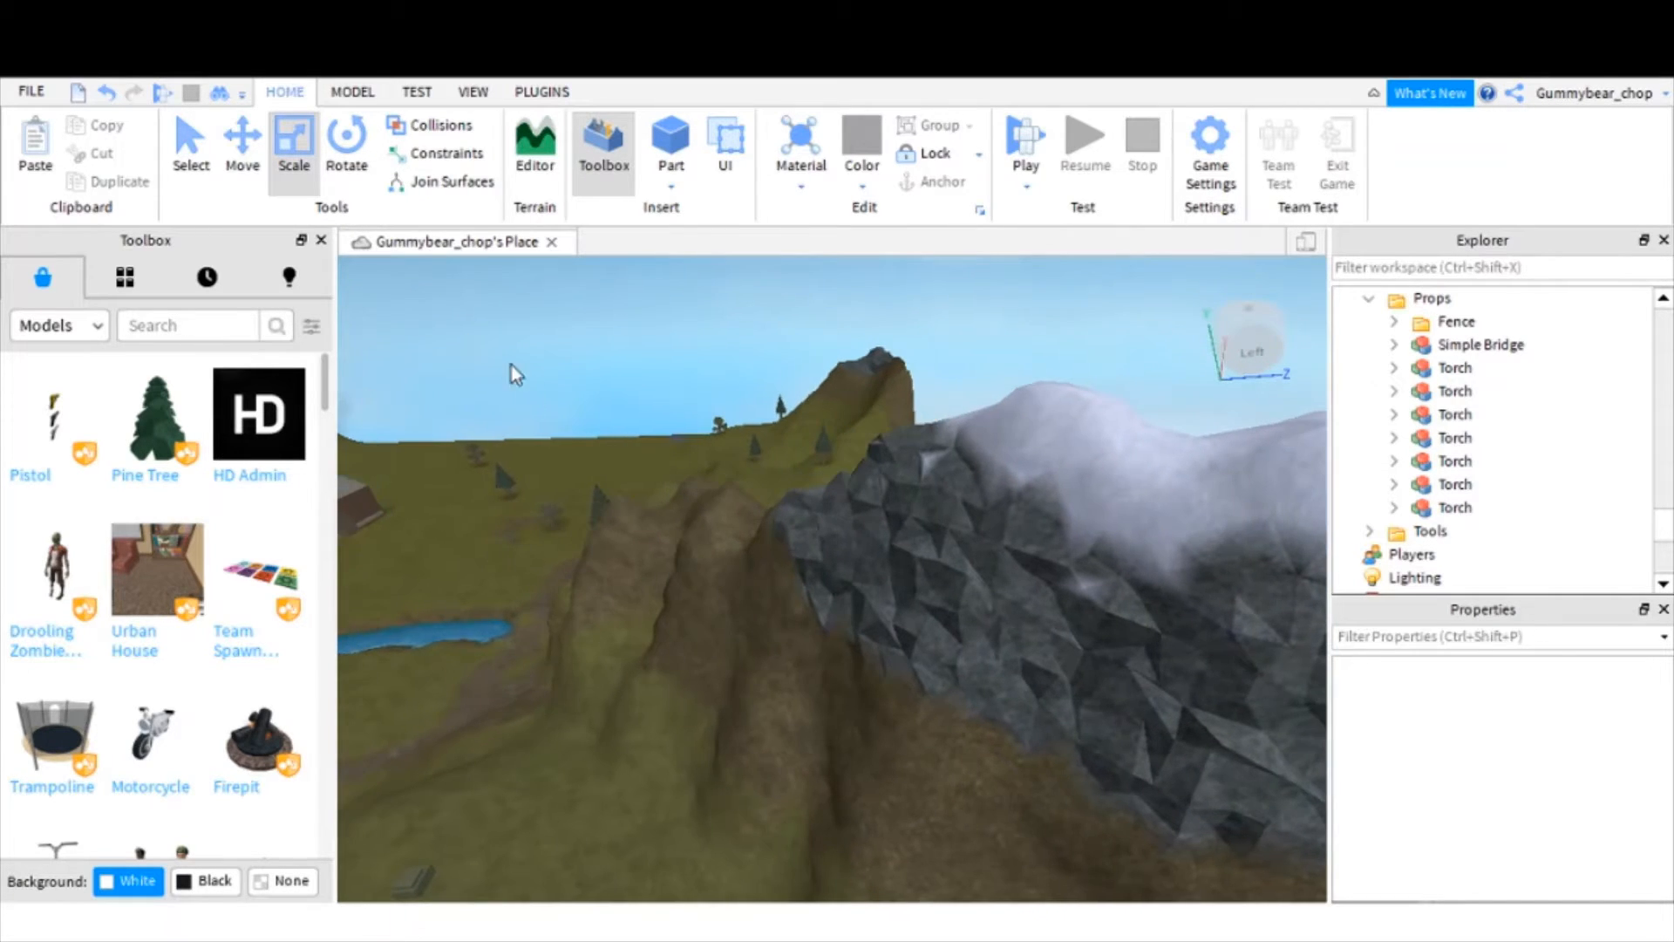
scroll(540, 427, "up", 4)
scroll(712, 649, "down", 5)
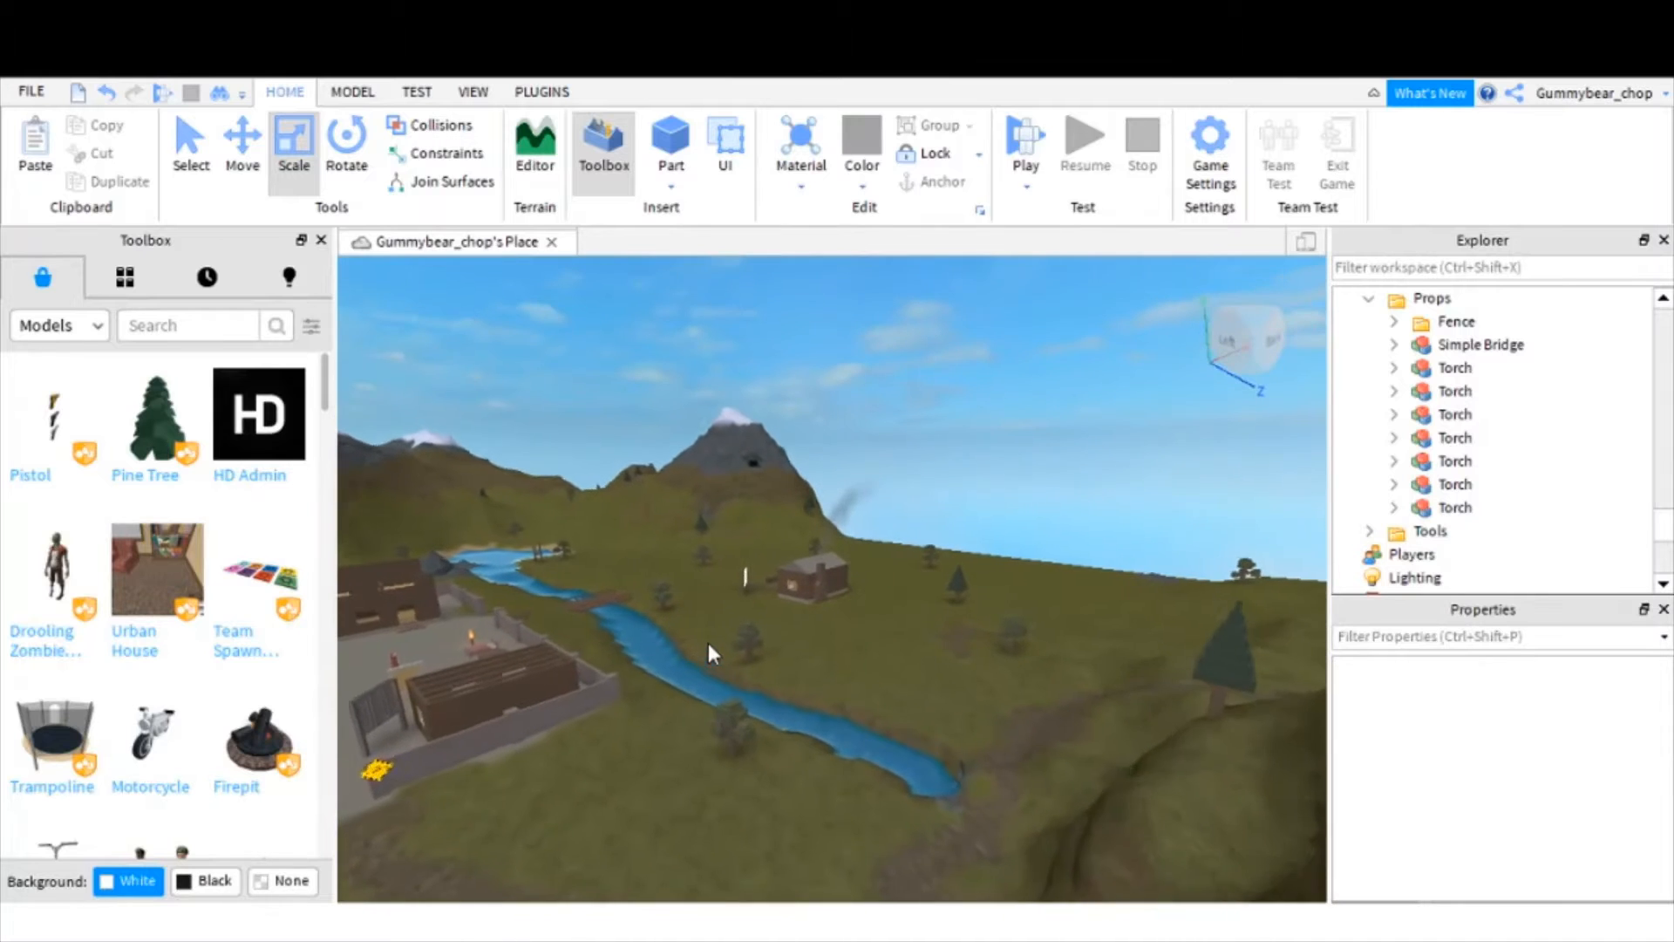
key("w")
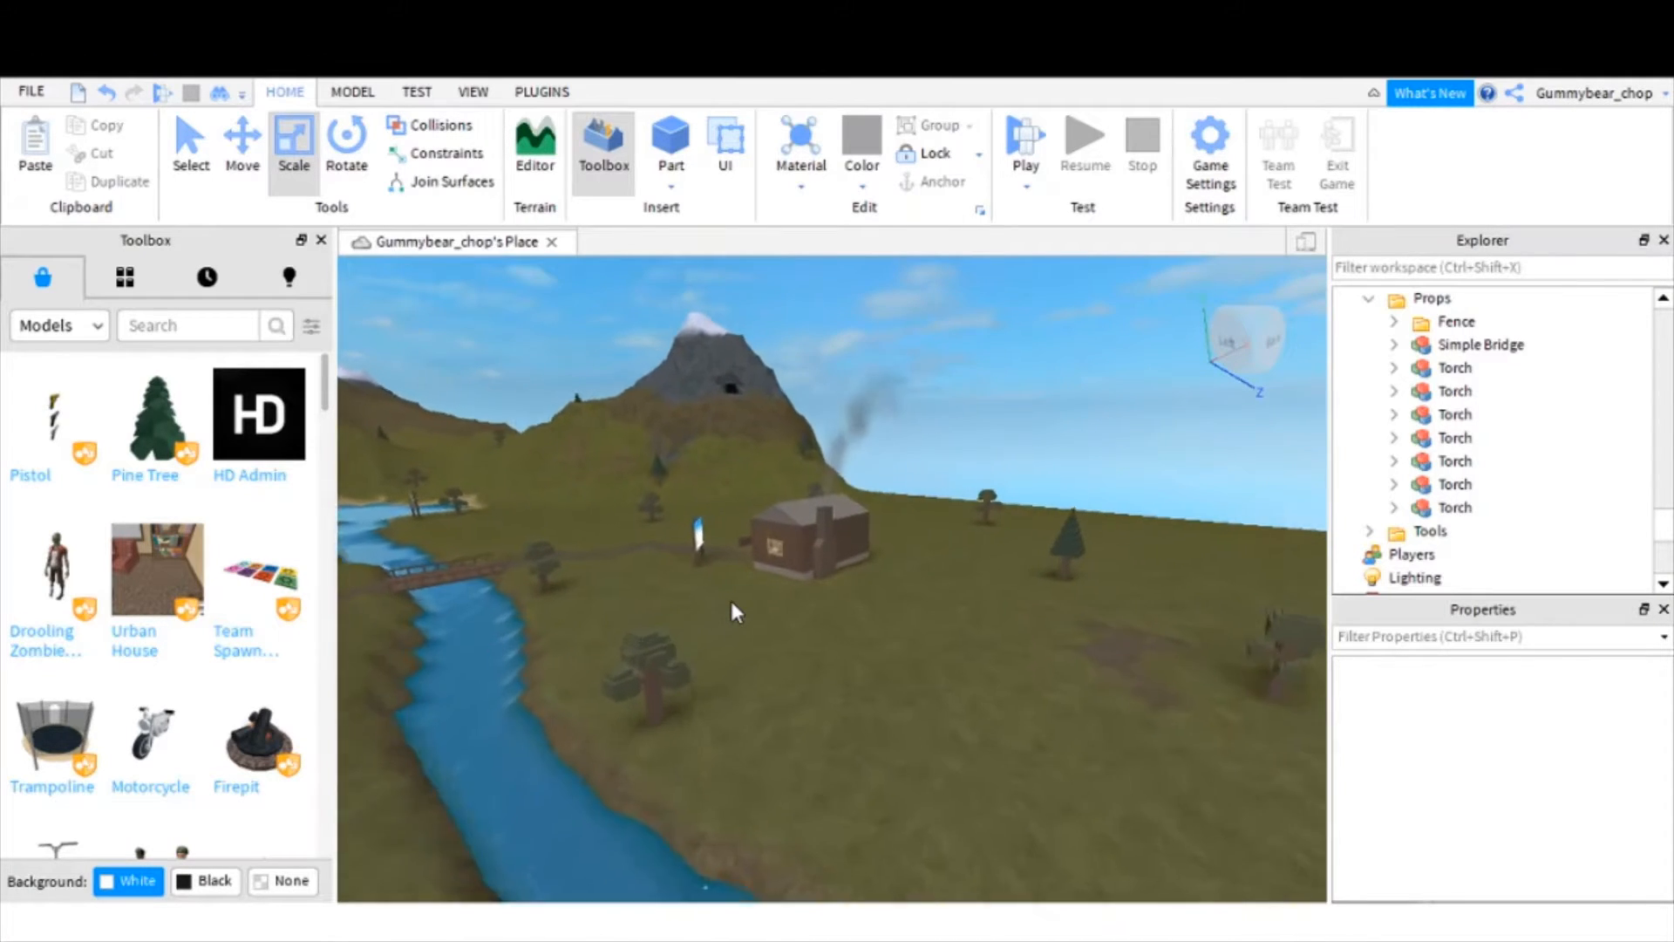
right_click_drag(731, 602, 839, 650)
key("w")
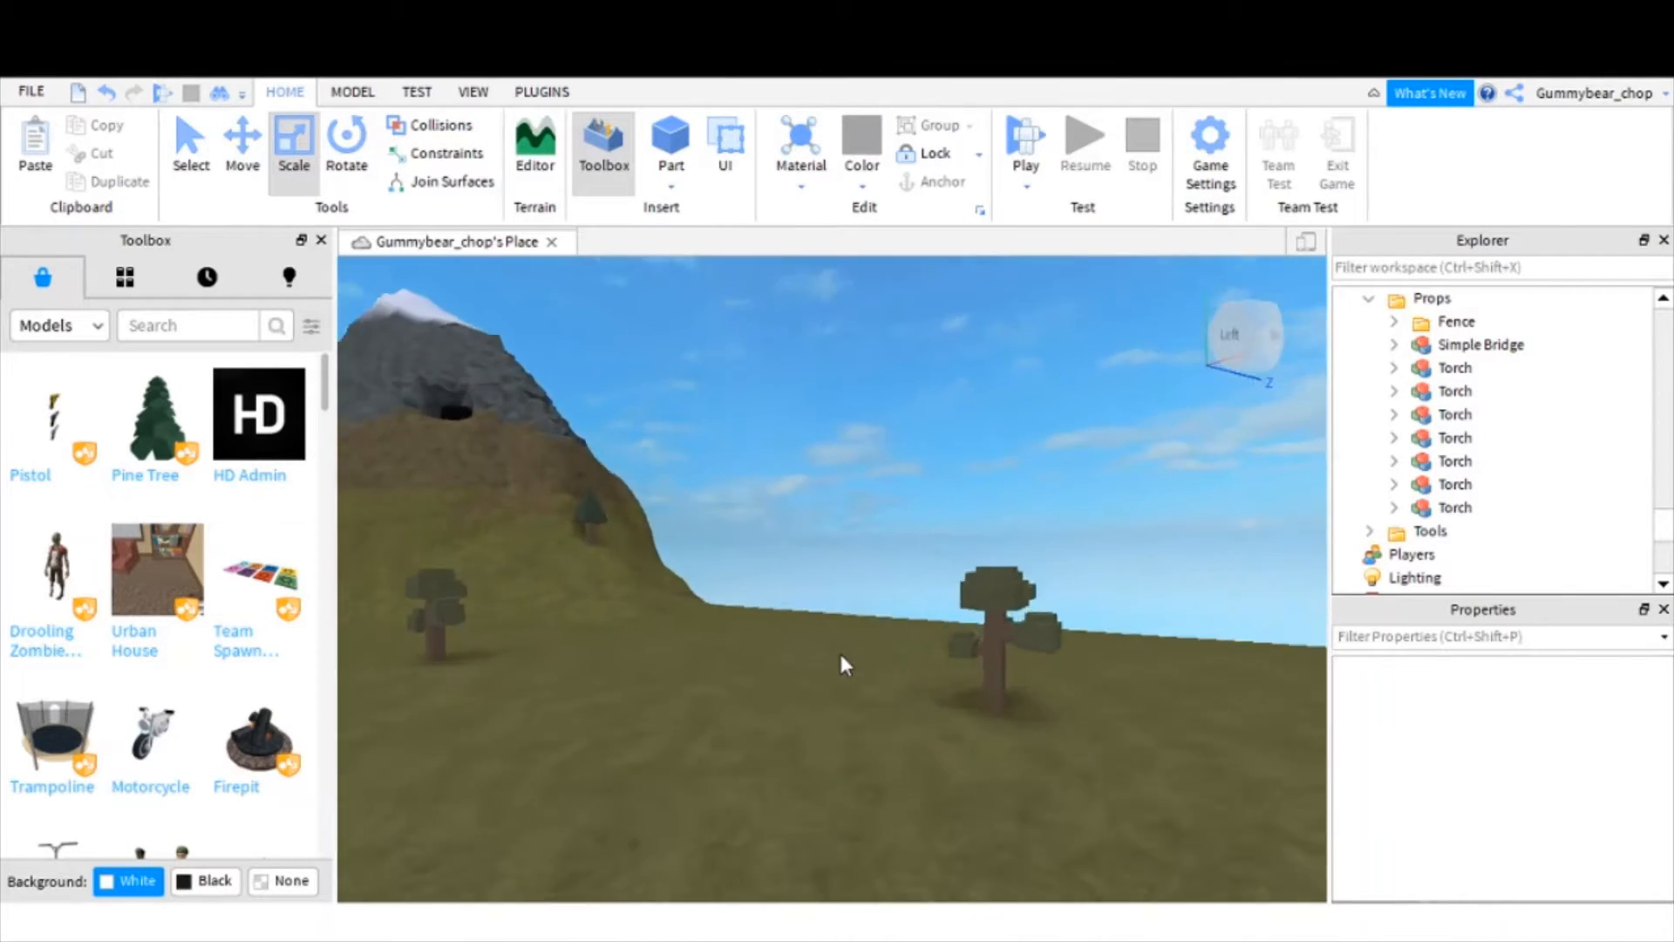
- Insert a block part onto the open grass field beyond the trees
right_click_drag(594, 484, 664, 494)
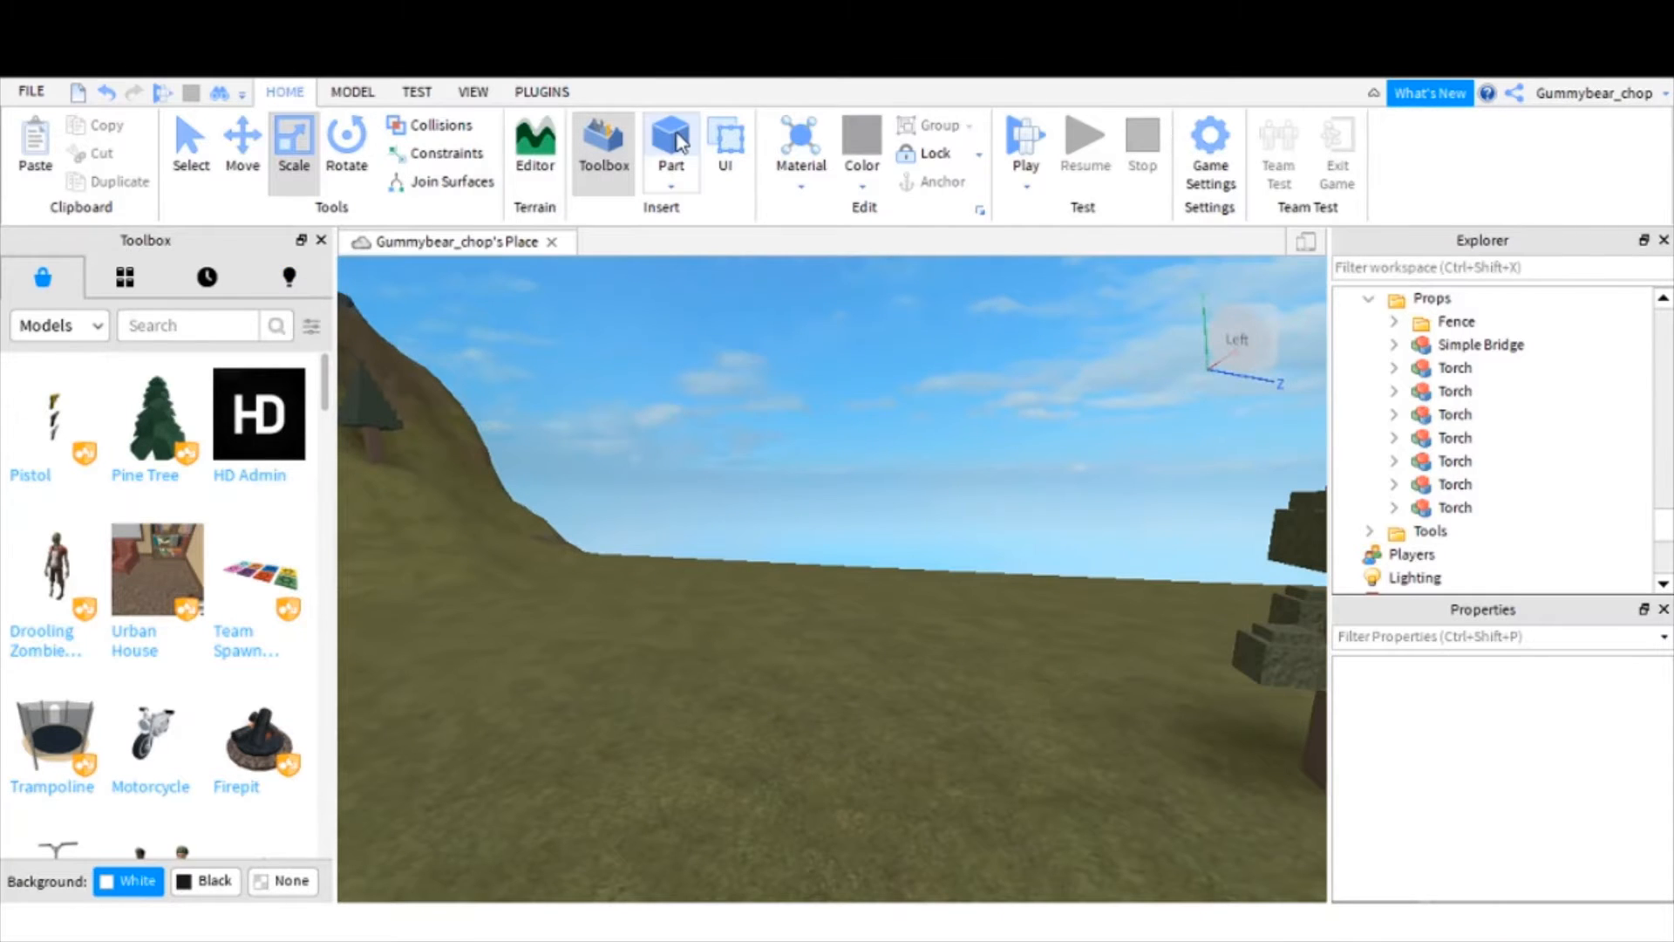
left_click(670, 140)
right_click_drag(846, 548, 847, 551)
left_click(848, 549)
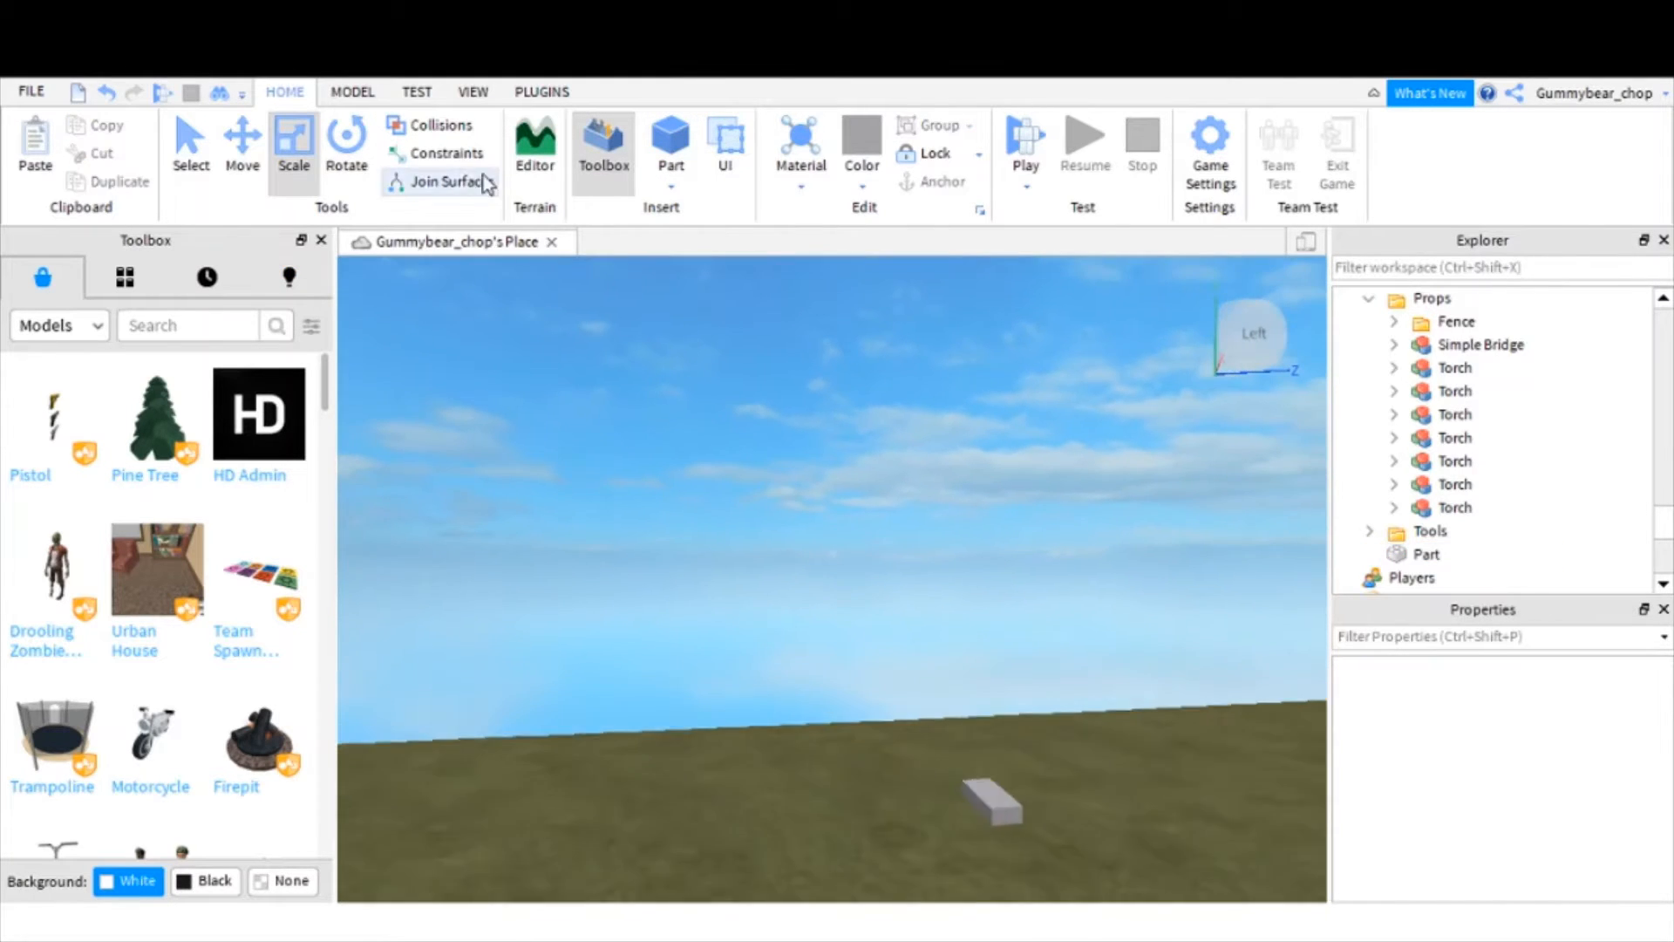
- Turn on collisions and shift the new block part on the grass
left_click(422, 119)
right_click_drag(577, 546, 583, 545)
left_click_drag(709, 691, 844, 685)
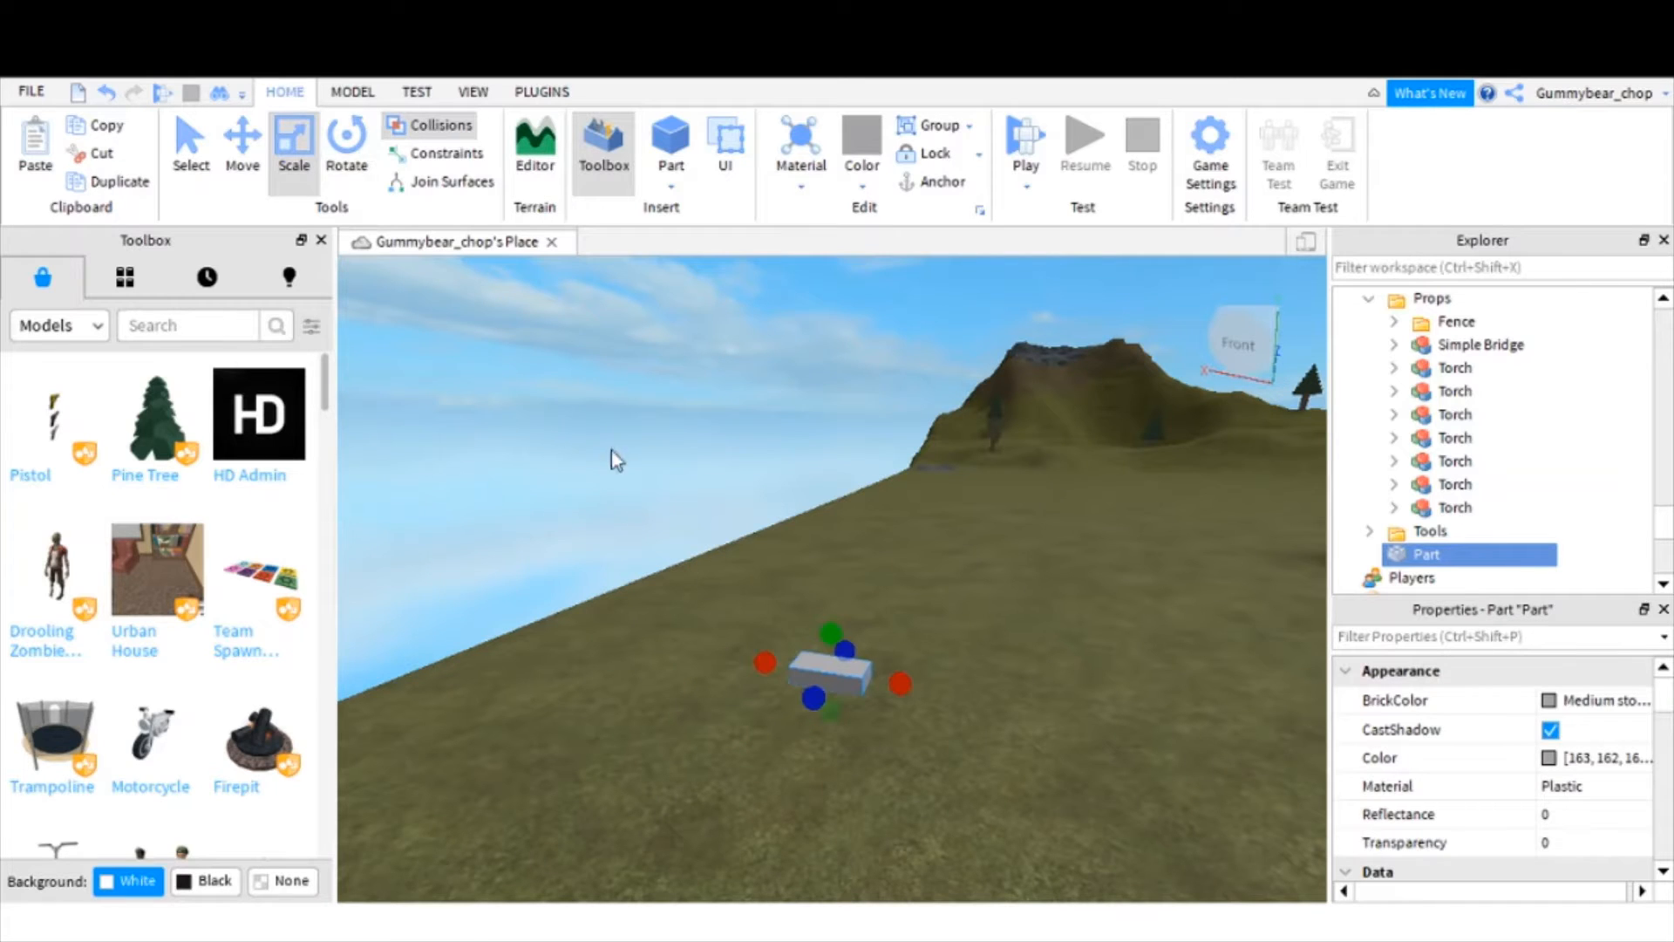
- Try the Move and Rotate tools on the part, then slide it freely across the field with the Select tool
left_click(243, 147)
left_click(340, 156)
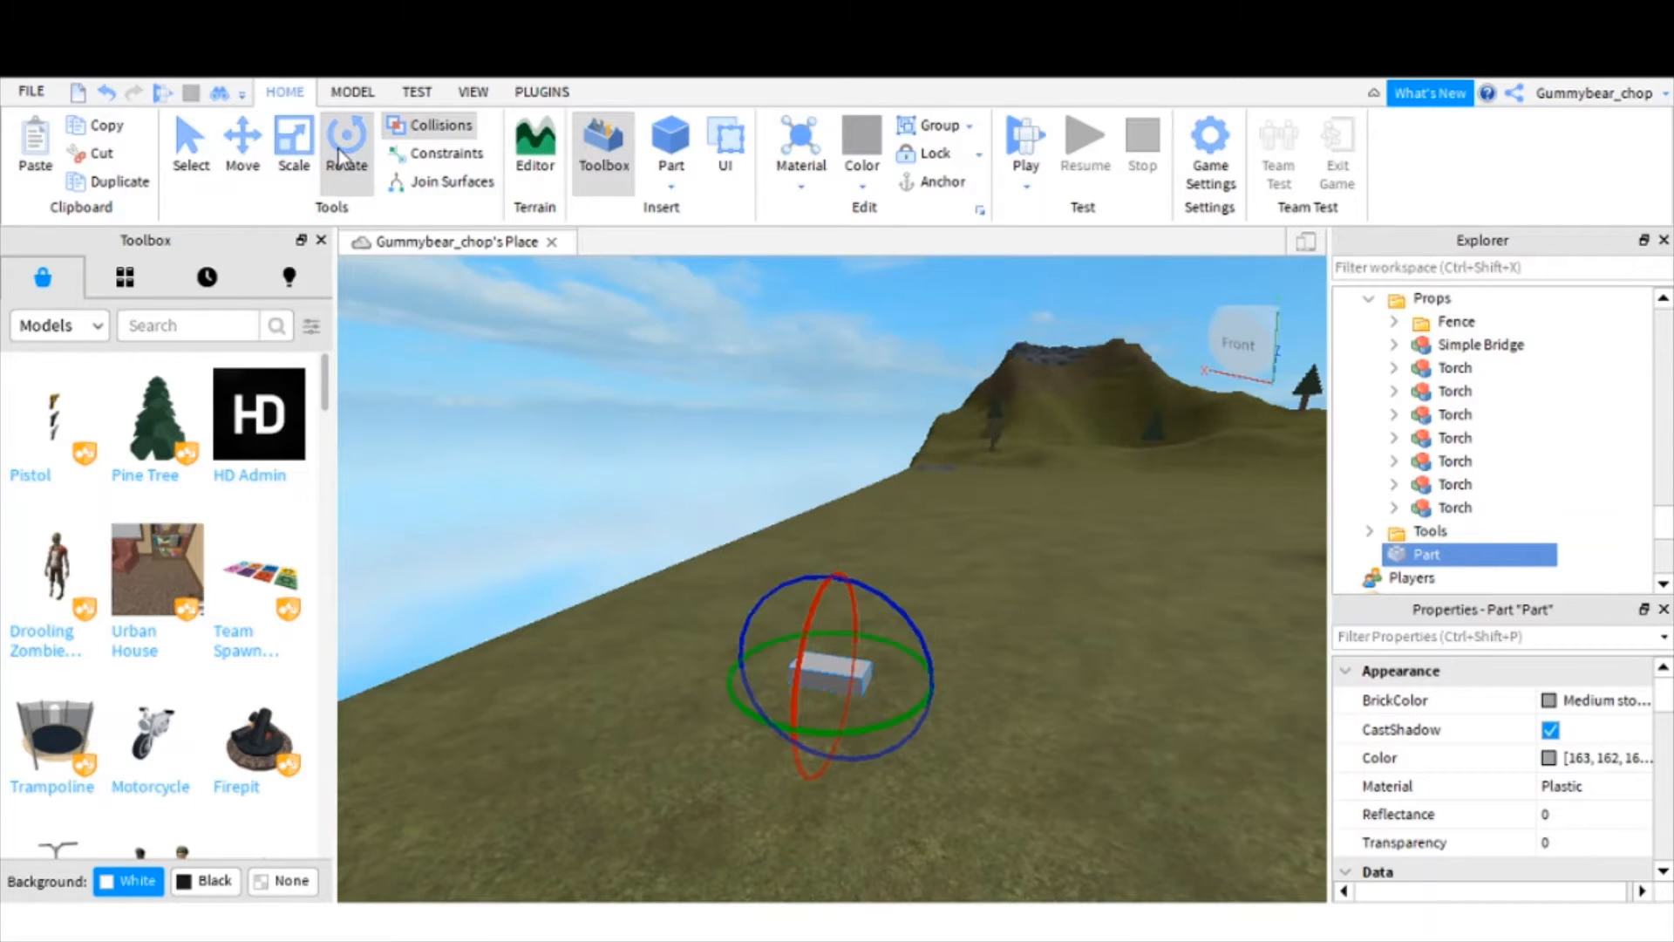
left_click(191, 155)
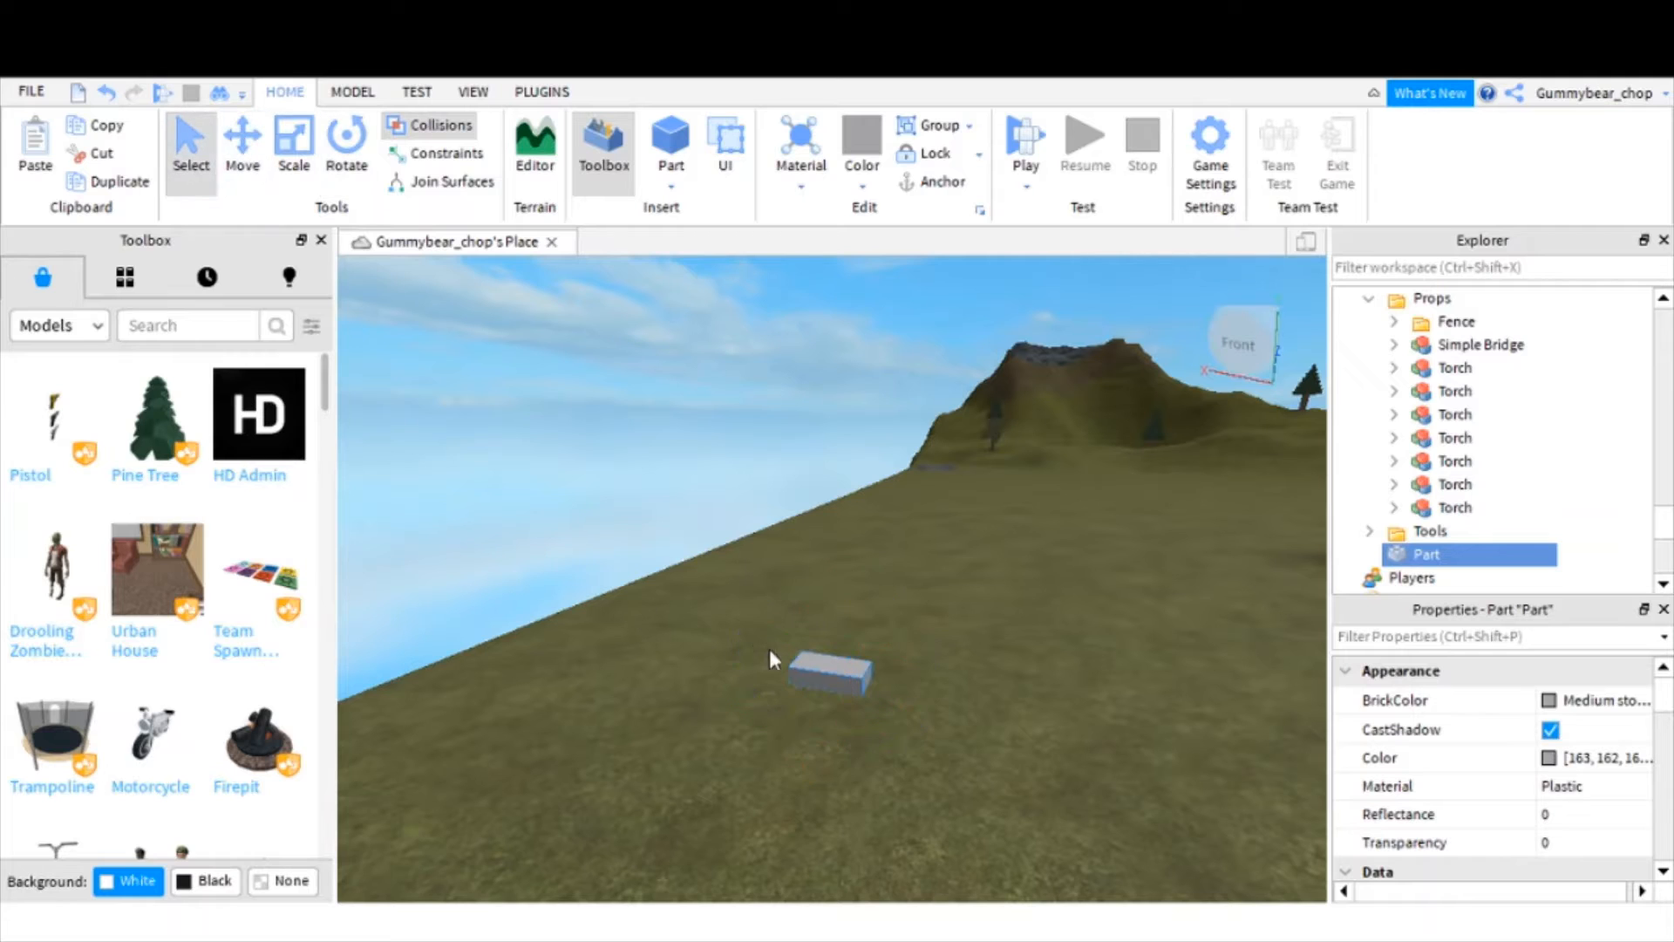
left_click_drag(824, 671, 749, 719)
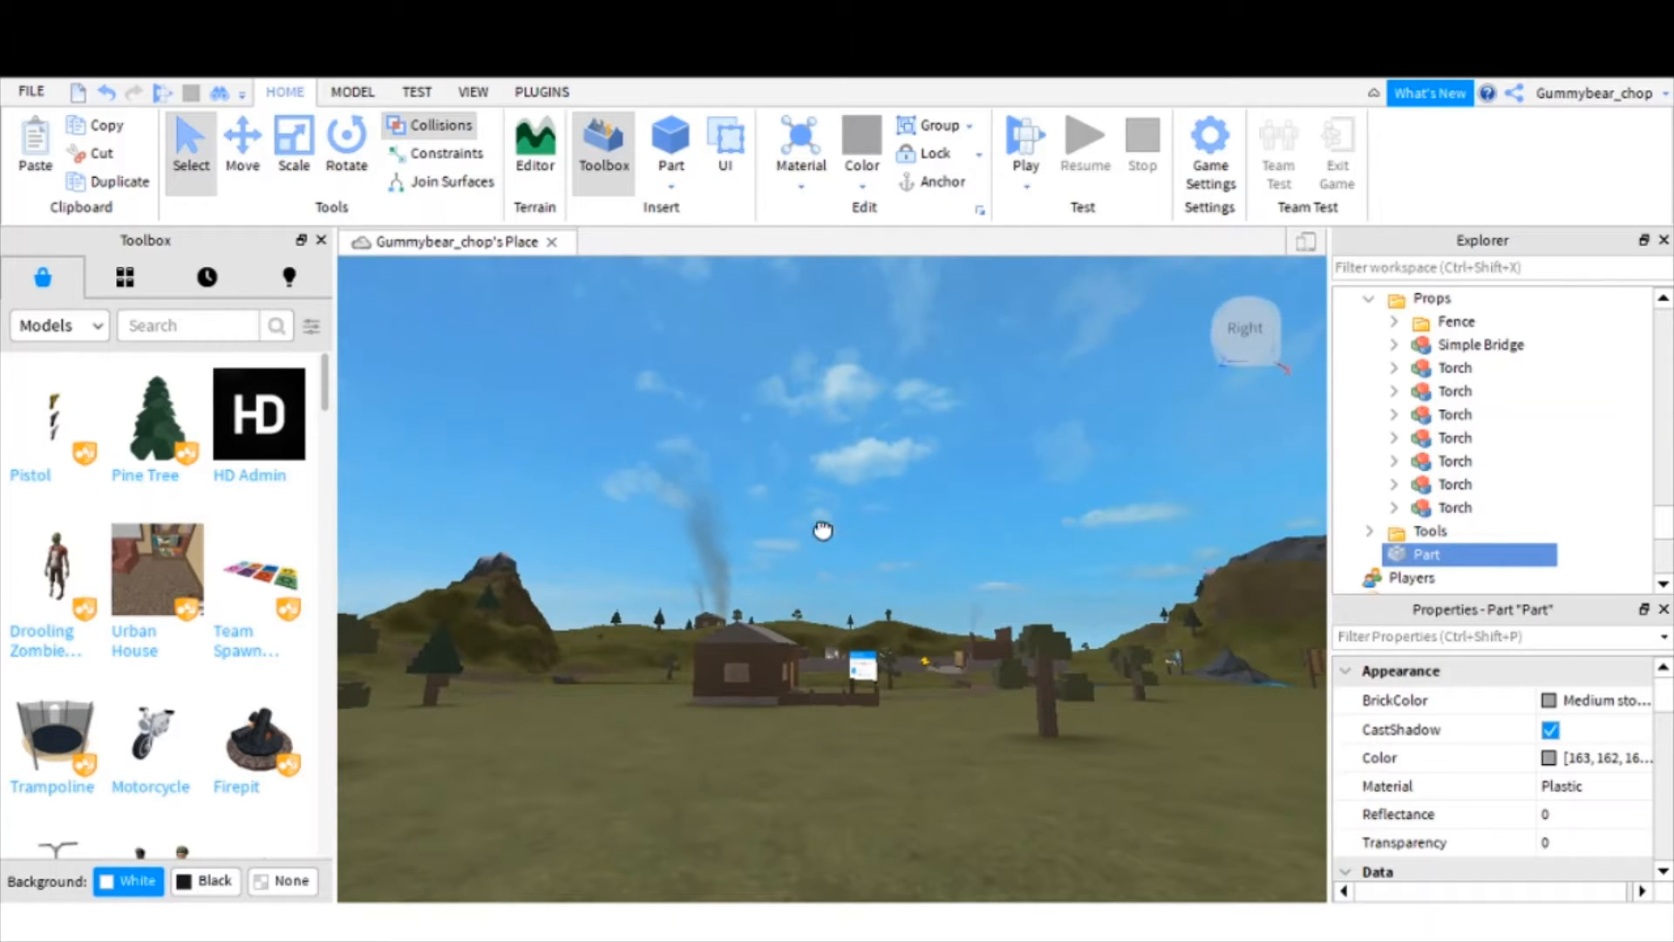
left_click_drag(823, 531, 829, 695)
left_click_drag(736, 829, 702, 844)
right_click_drag(844, 755, 851, 748)
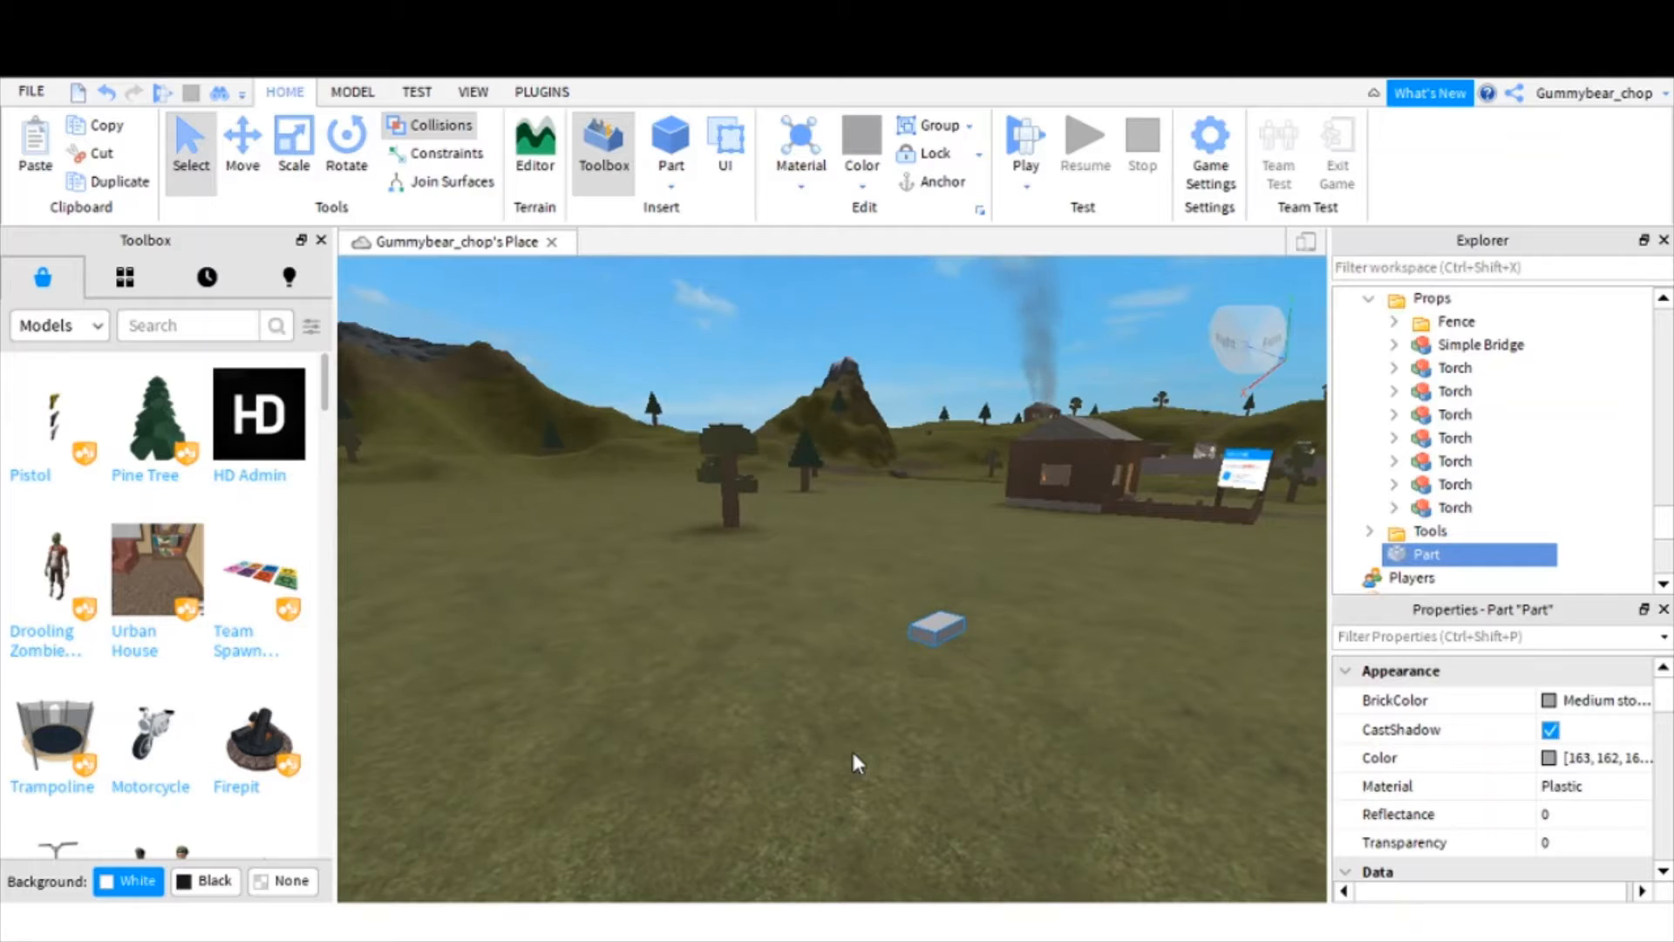
- Reposition the part on the grass and scale it upward into a tall column
key("w")
key("d")
left_click(280, 154)
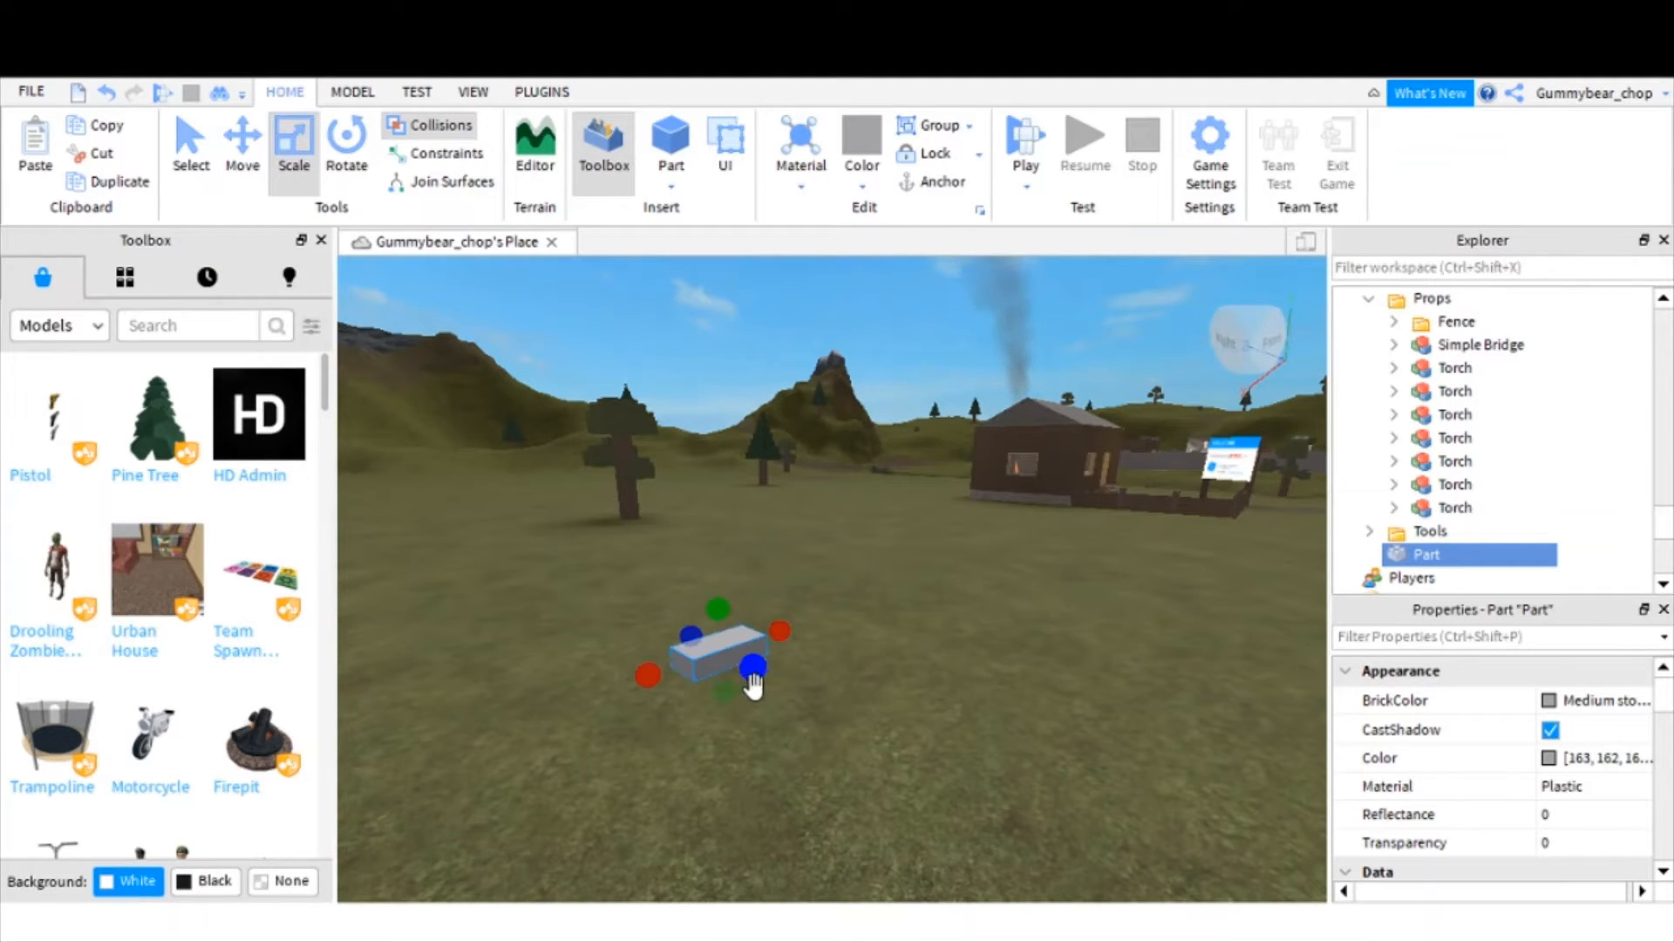
mouse_move(751, 670)
left_mouse_down()
mouse_move(747, 691)
mouse_move(763, 684)
left_mouse_up()
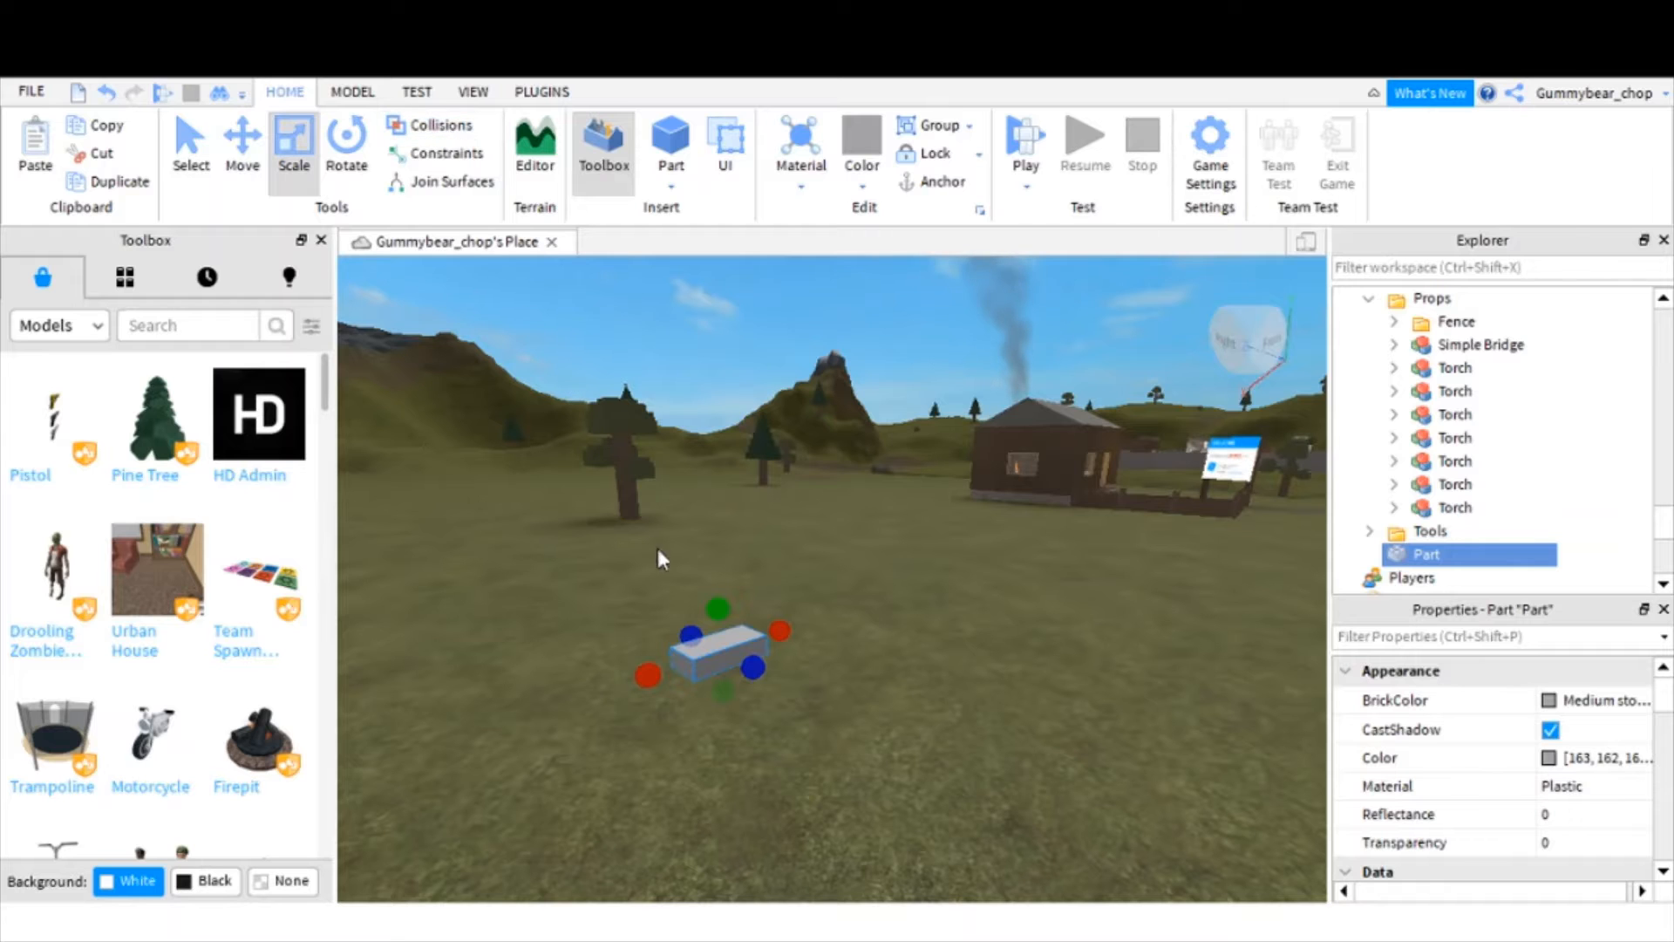
left_click_drag(704, 665, 1035, 699)
left_click_drag(929, 626, 931, 418)
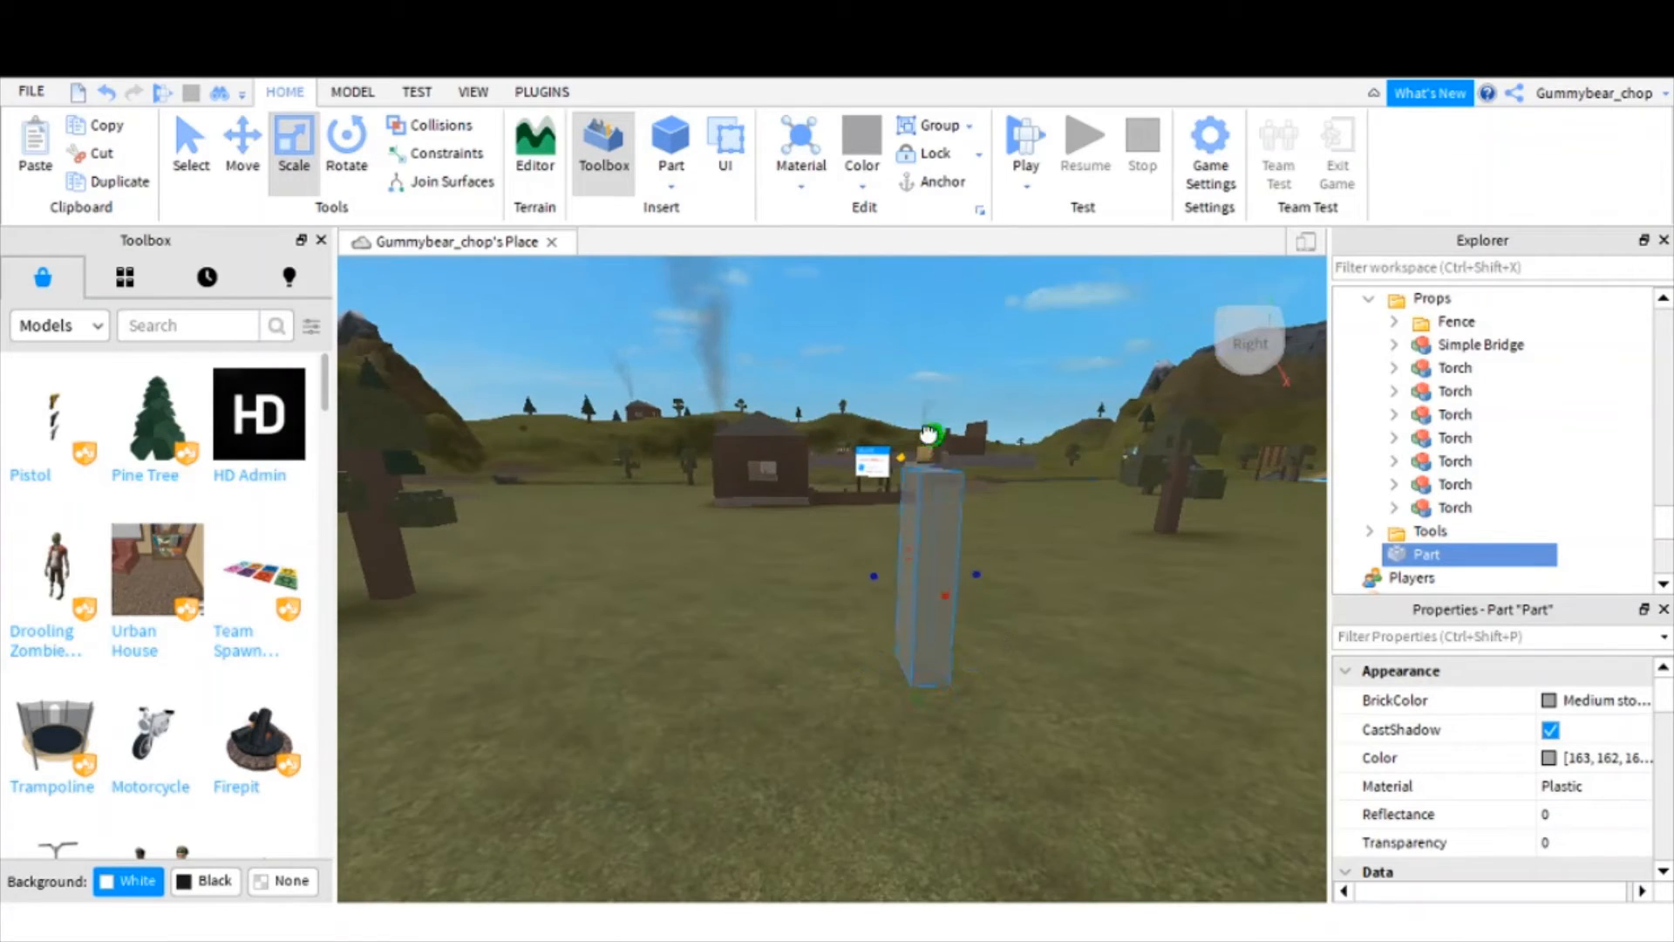
- Scale the column outward along both horizontal axes to form a large, roughly cubic block
left_click_drag(863, 572, 685, 574)
right_click_drag(848, 630, 846, 615)
left_click_drag(809, 482, 950, 471)
right_click_drag(950, 471, 989, 545)
right_click_drag(858, 617, 851, 617)
scroll(838, 607, "up", 1)
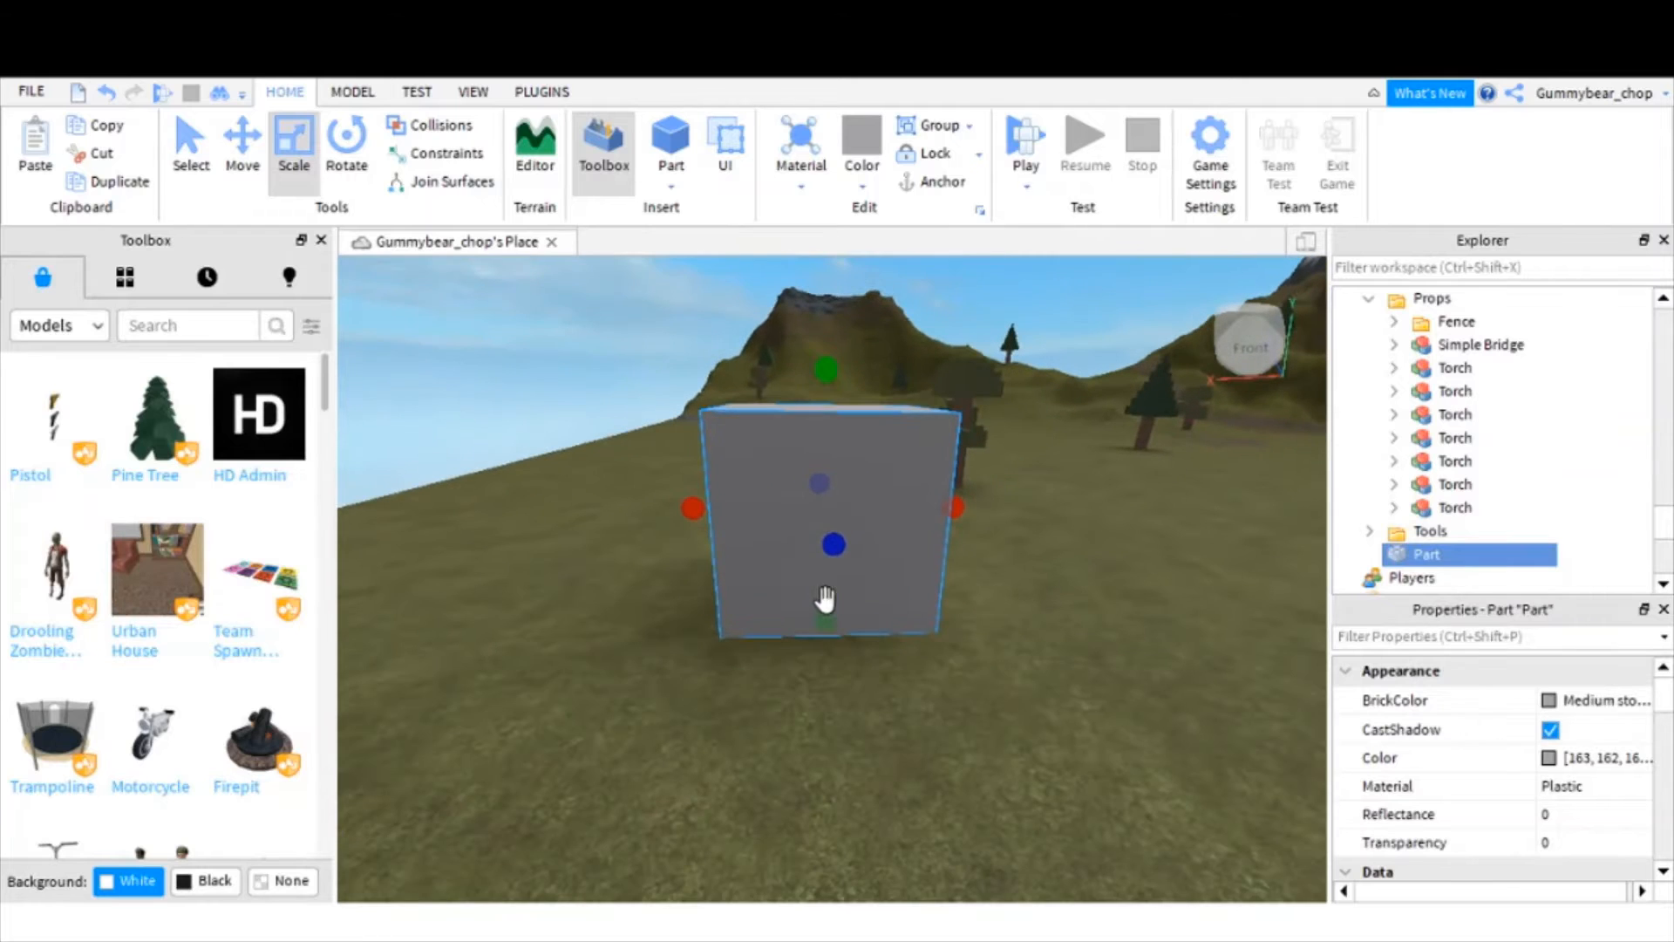
- Slide the large block freely across the grass to a new spot
left_click_drag(815, 464, 885, 661)
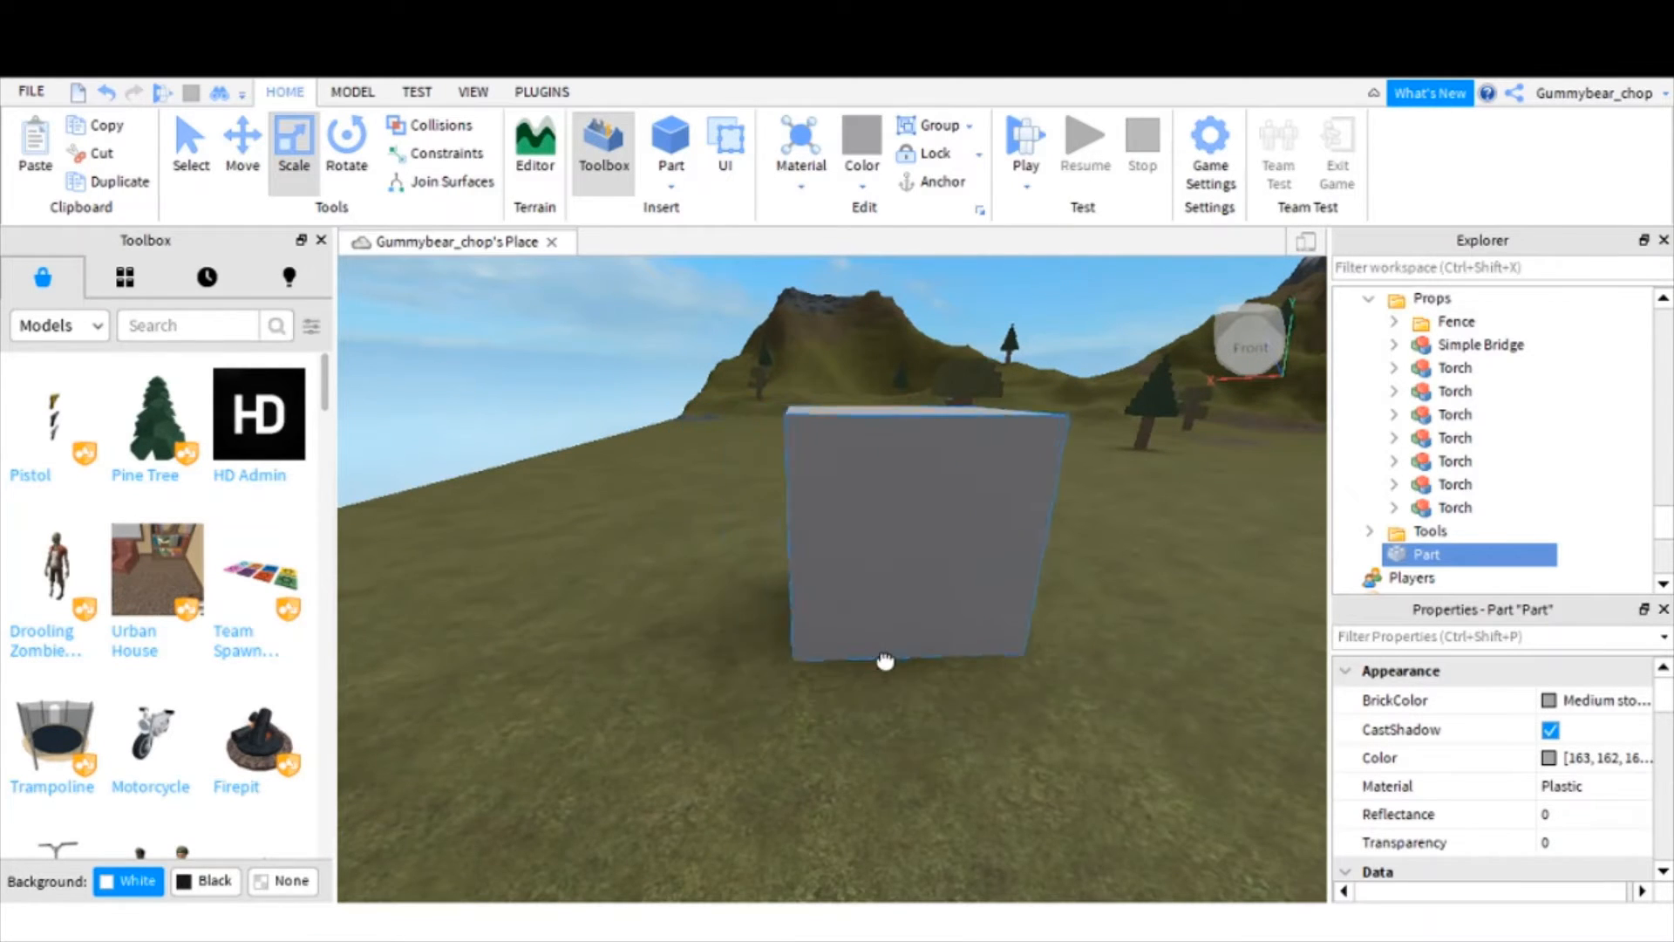
right_click_drag(528, 530, 641, 614)
left_click_drag(759, 497, 748, 632)
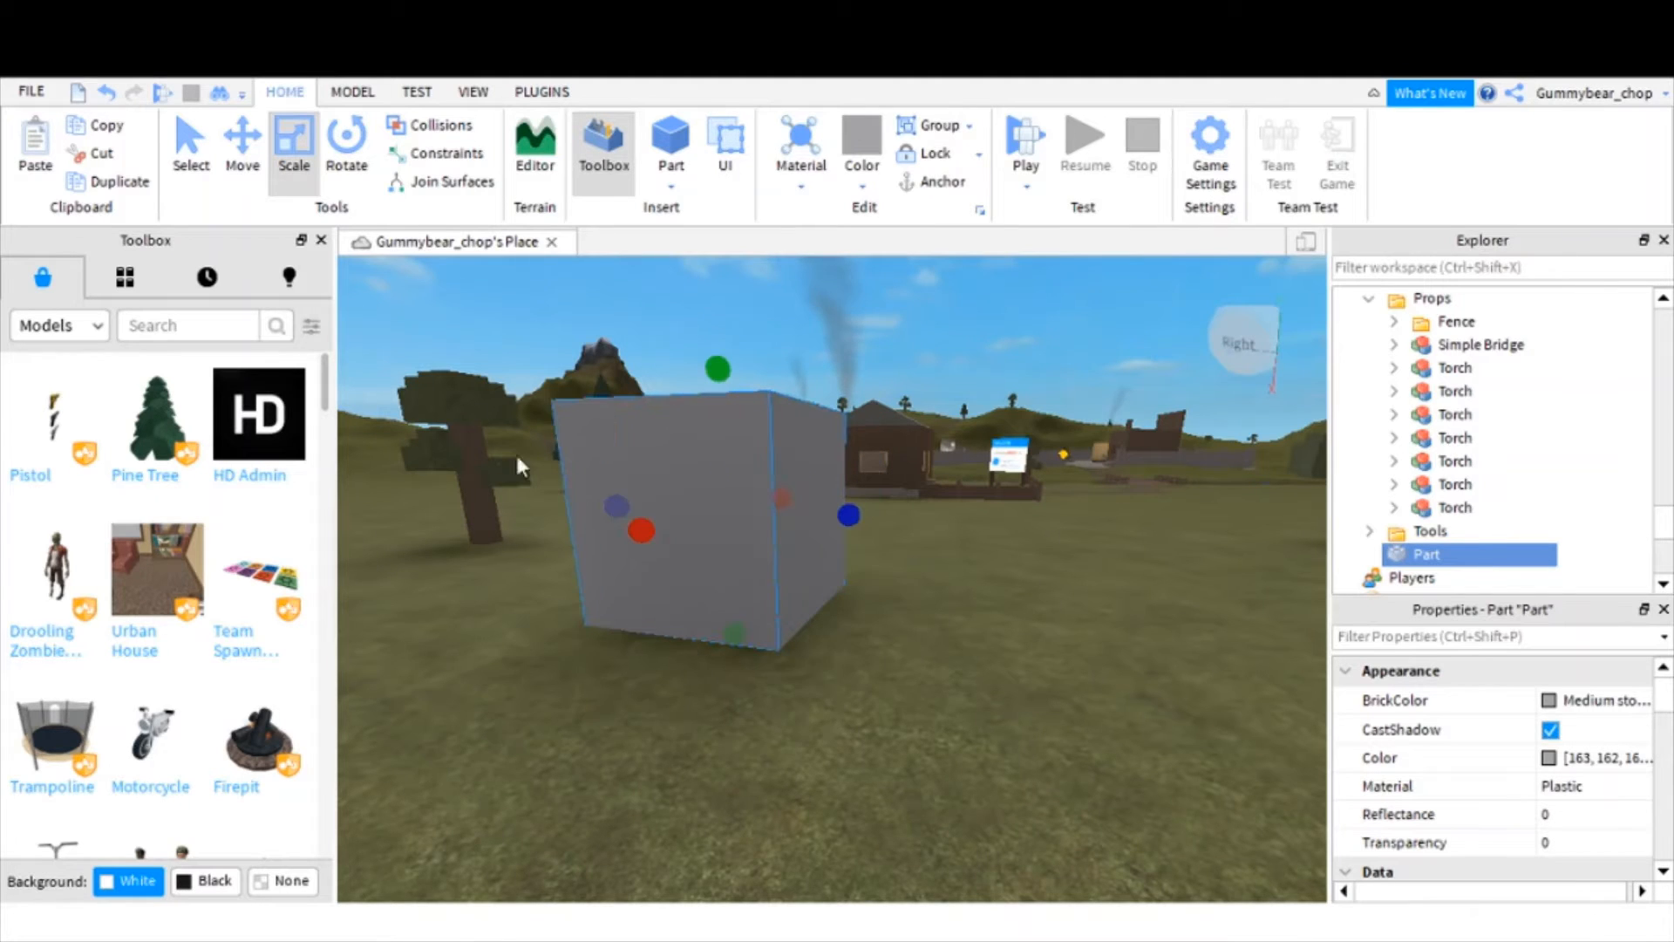
- Move the block along its vertical and horizontal axes, leaving it floating slightly above the ground
left_click(244, 148)
left_click_drag(719, 373, 712, 261)
key("f")
left_click_drag(832, 510, 815, 381)
left_click_drag(788, 478, 654, 460)
left_click_drag(934, 451, 1058, 478)
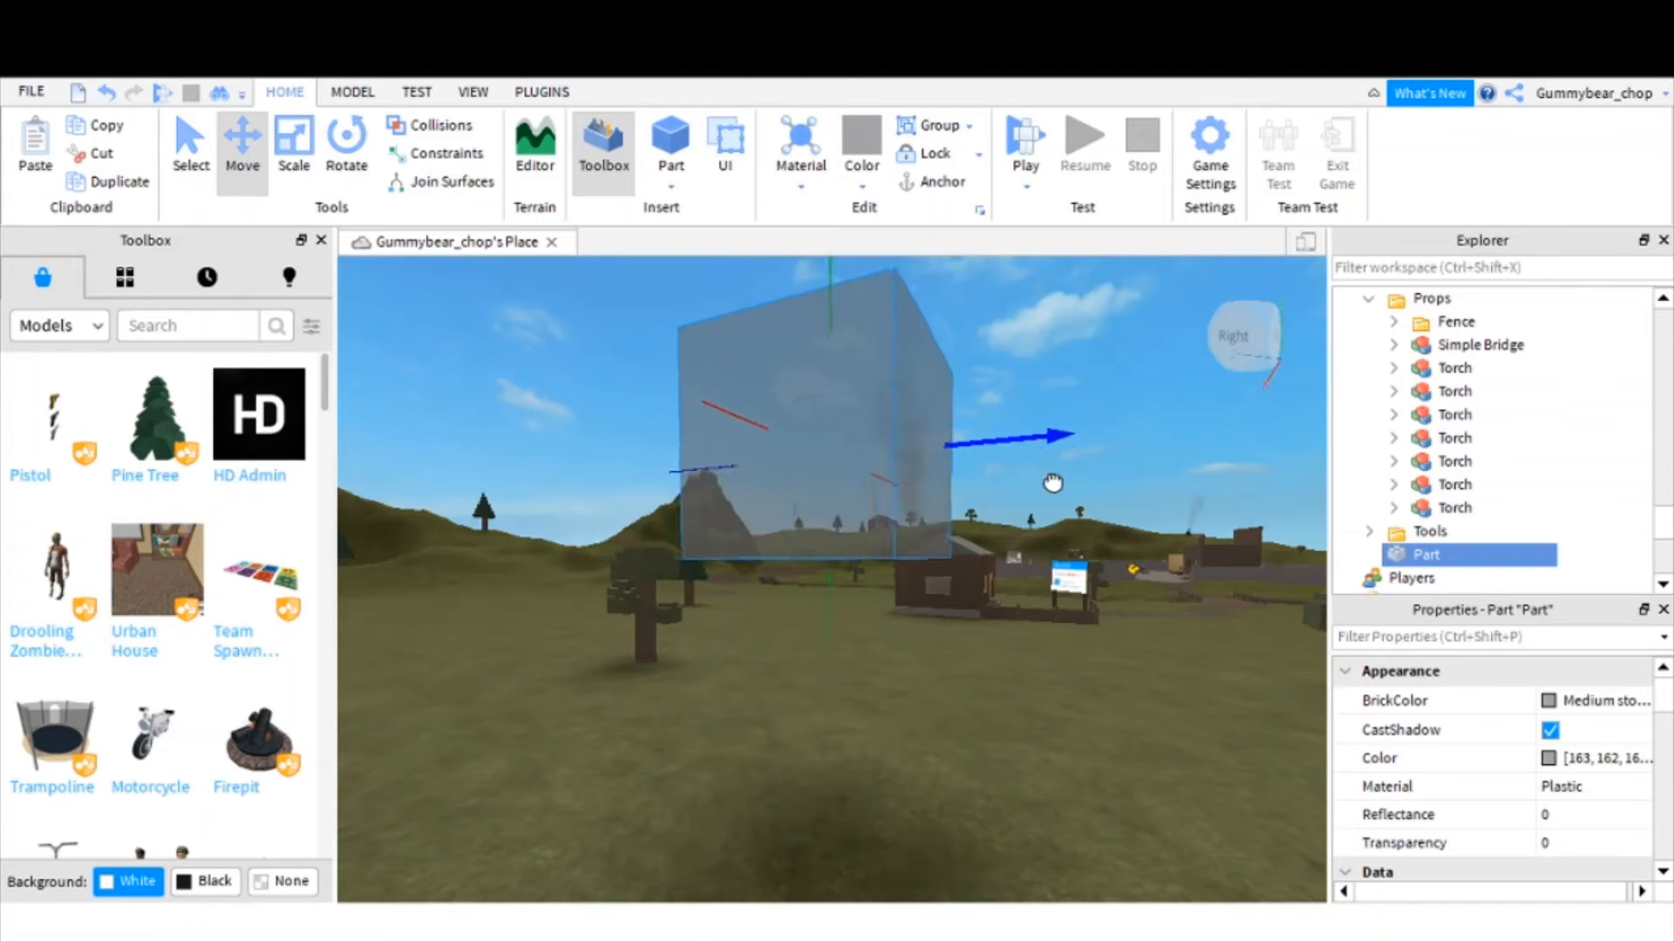
left_click_drag(830, 645, 860, 788)
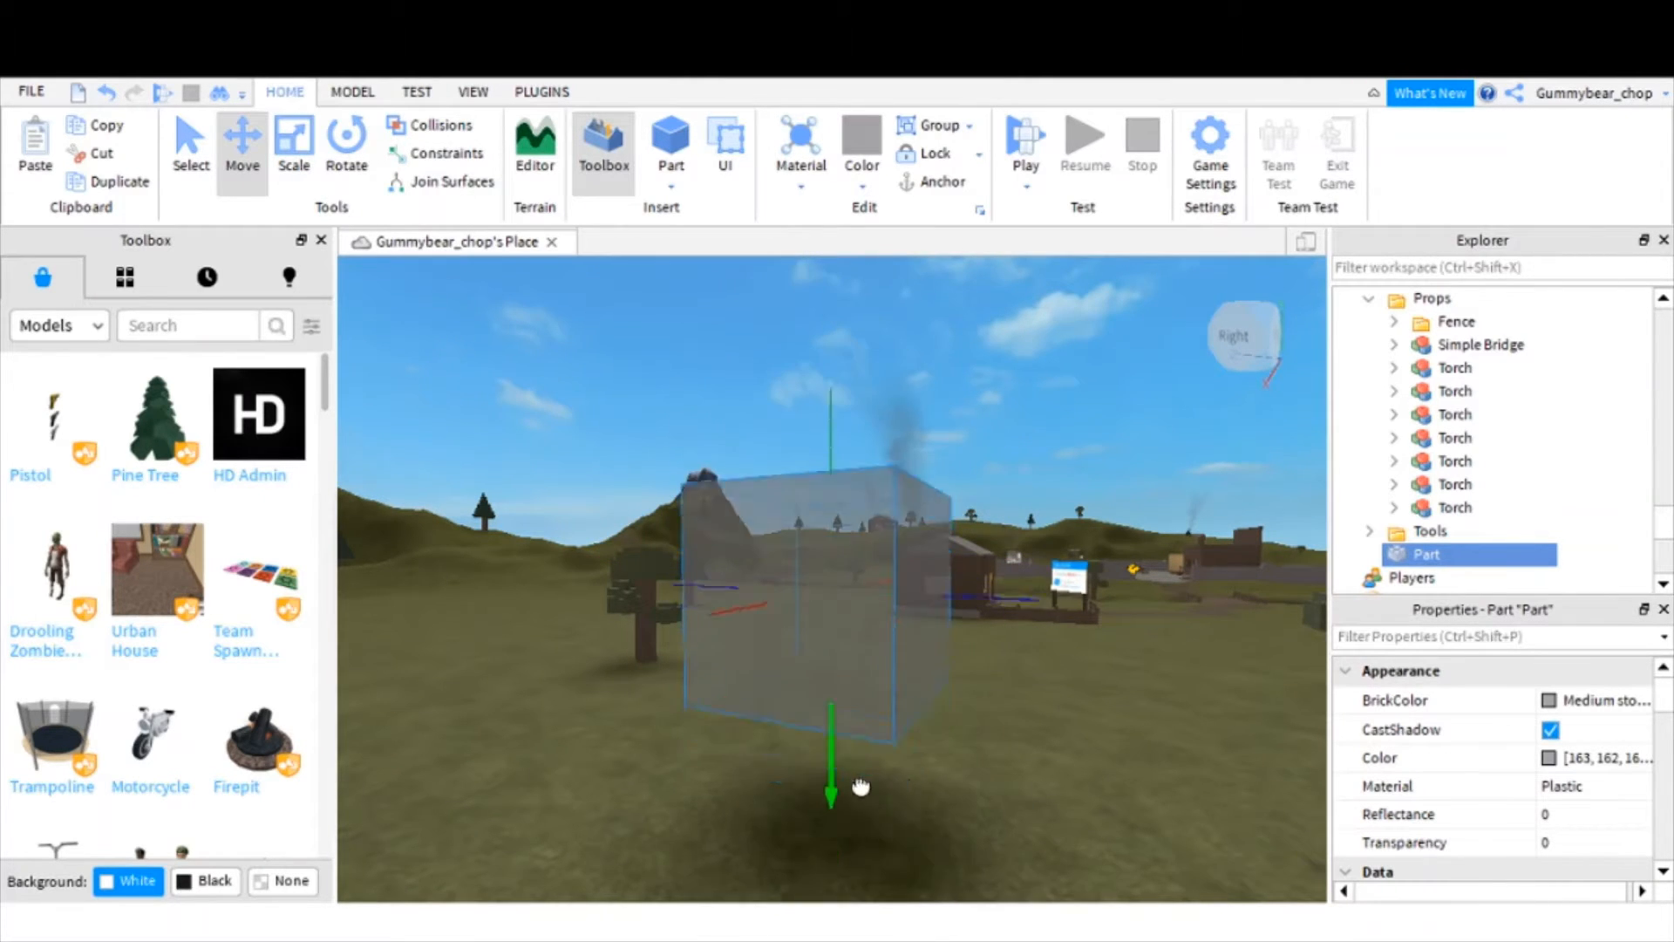
- Rotate the floating block about its red and green axes so that it rests tilted on a corner
right_click_drag(860, 788, 887, 778)
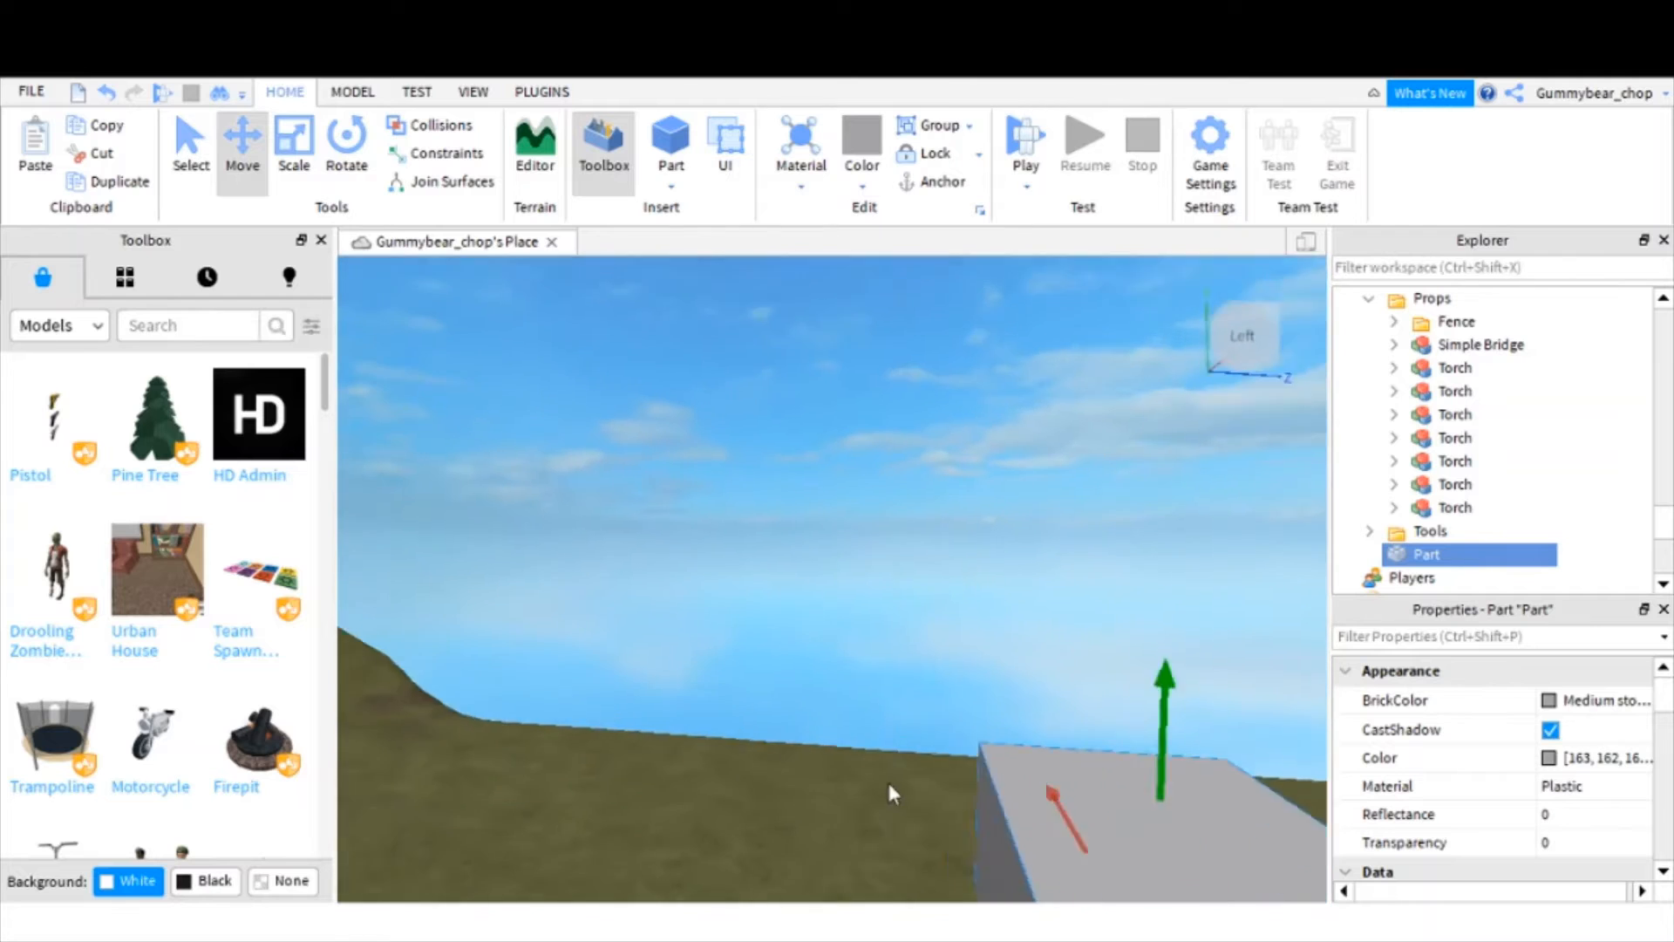
key("d")
right_click_drag(721, 728, 740, 547)
key("w")
scroll(607, 751, "up", 1)
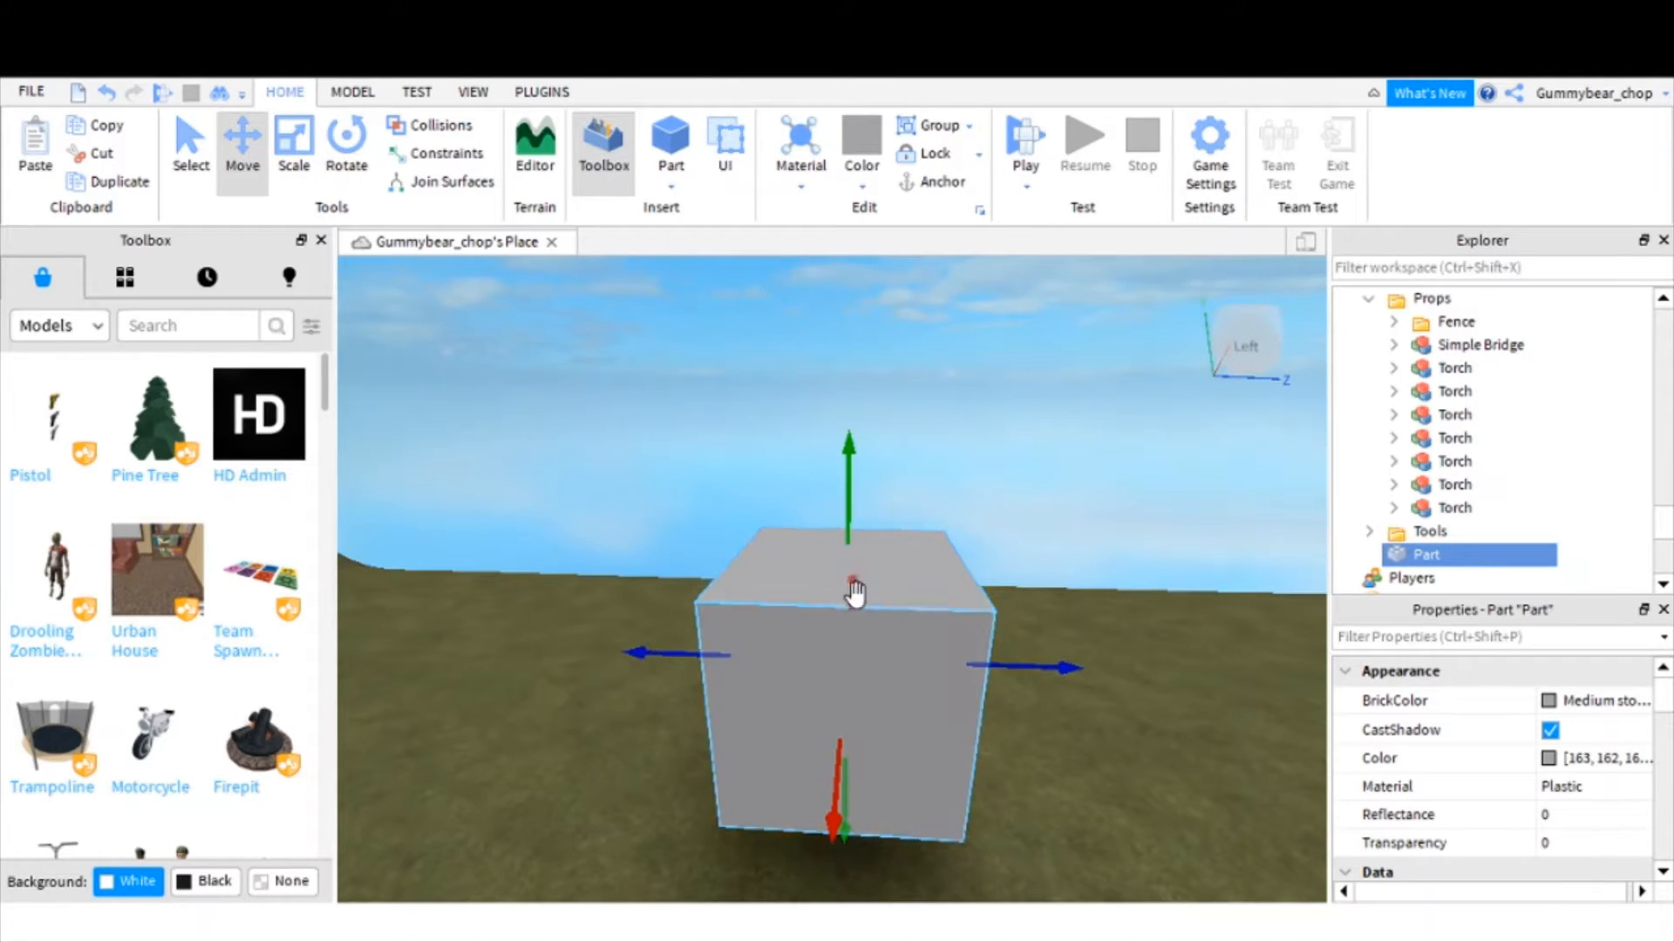
scroll(852, 586, "down", 2)
left_click(347, 148)
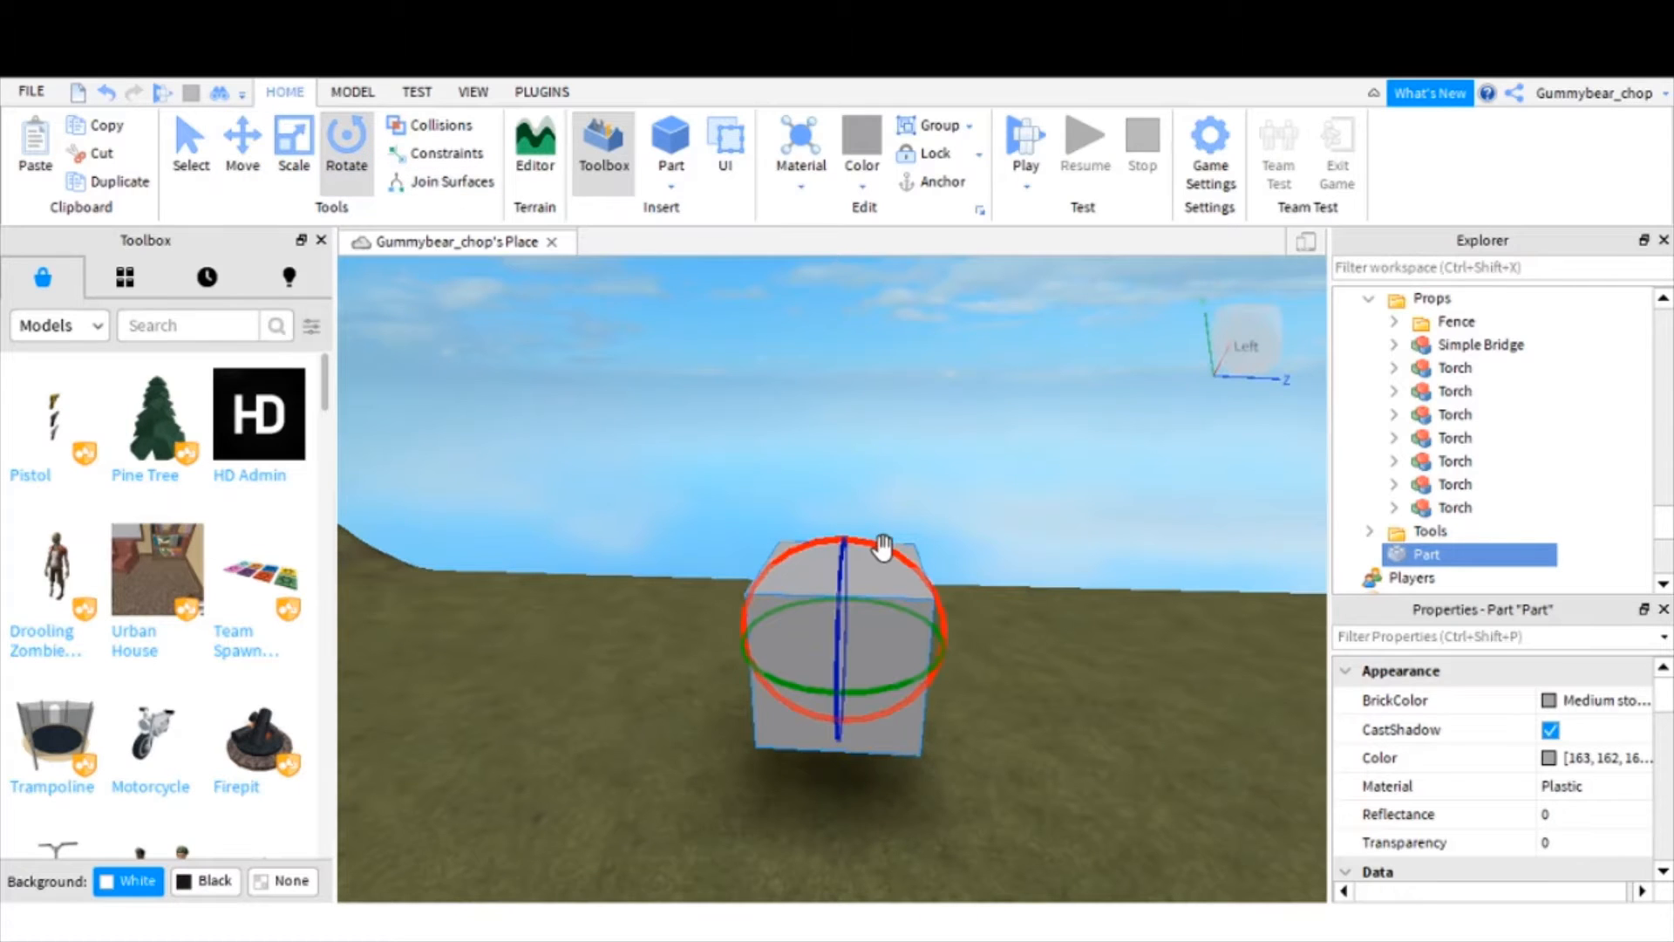
left_click_drag(881, 549, 823, 605)
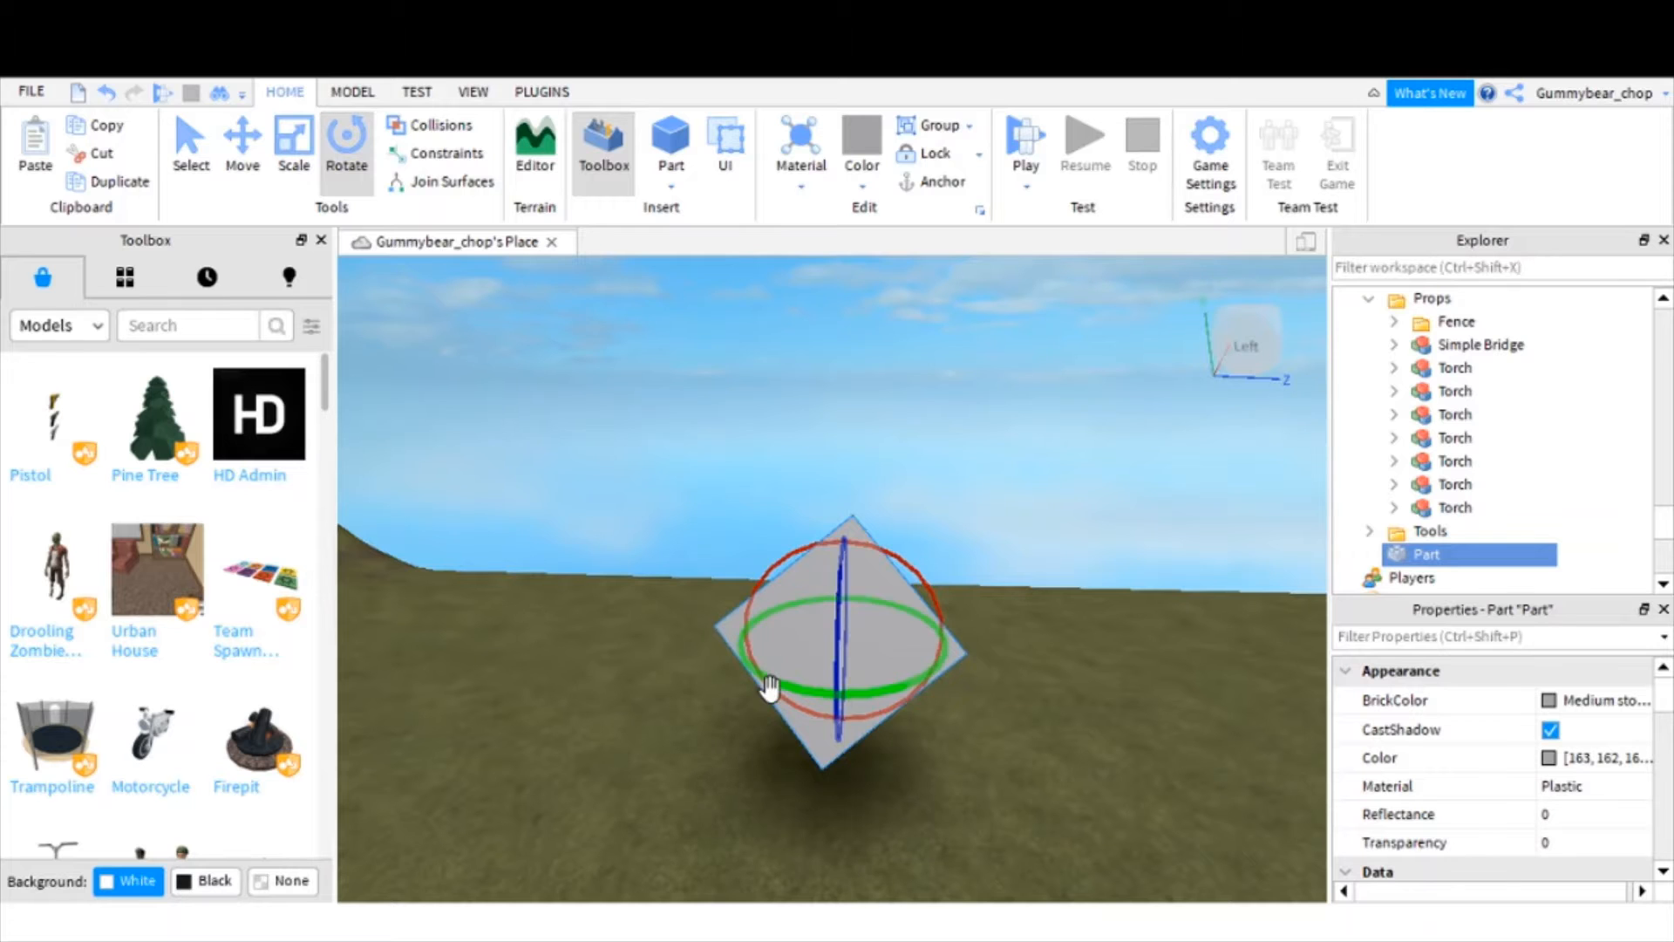
left_click_drag(767, 688, 870, 676)
- Examine the tilted block from the side facing the cabin and the river
key("w")
key("a")
left_click(682, 685)
right_click_drag(682, 685, 658, 683)
left_click(621, 701)
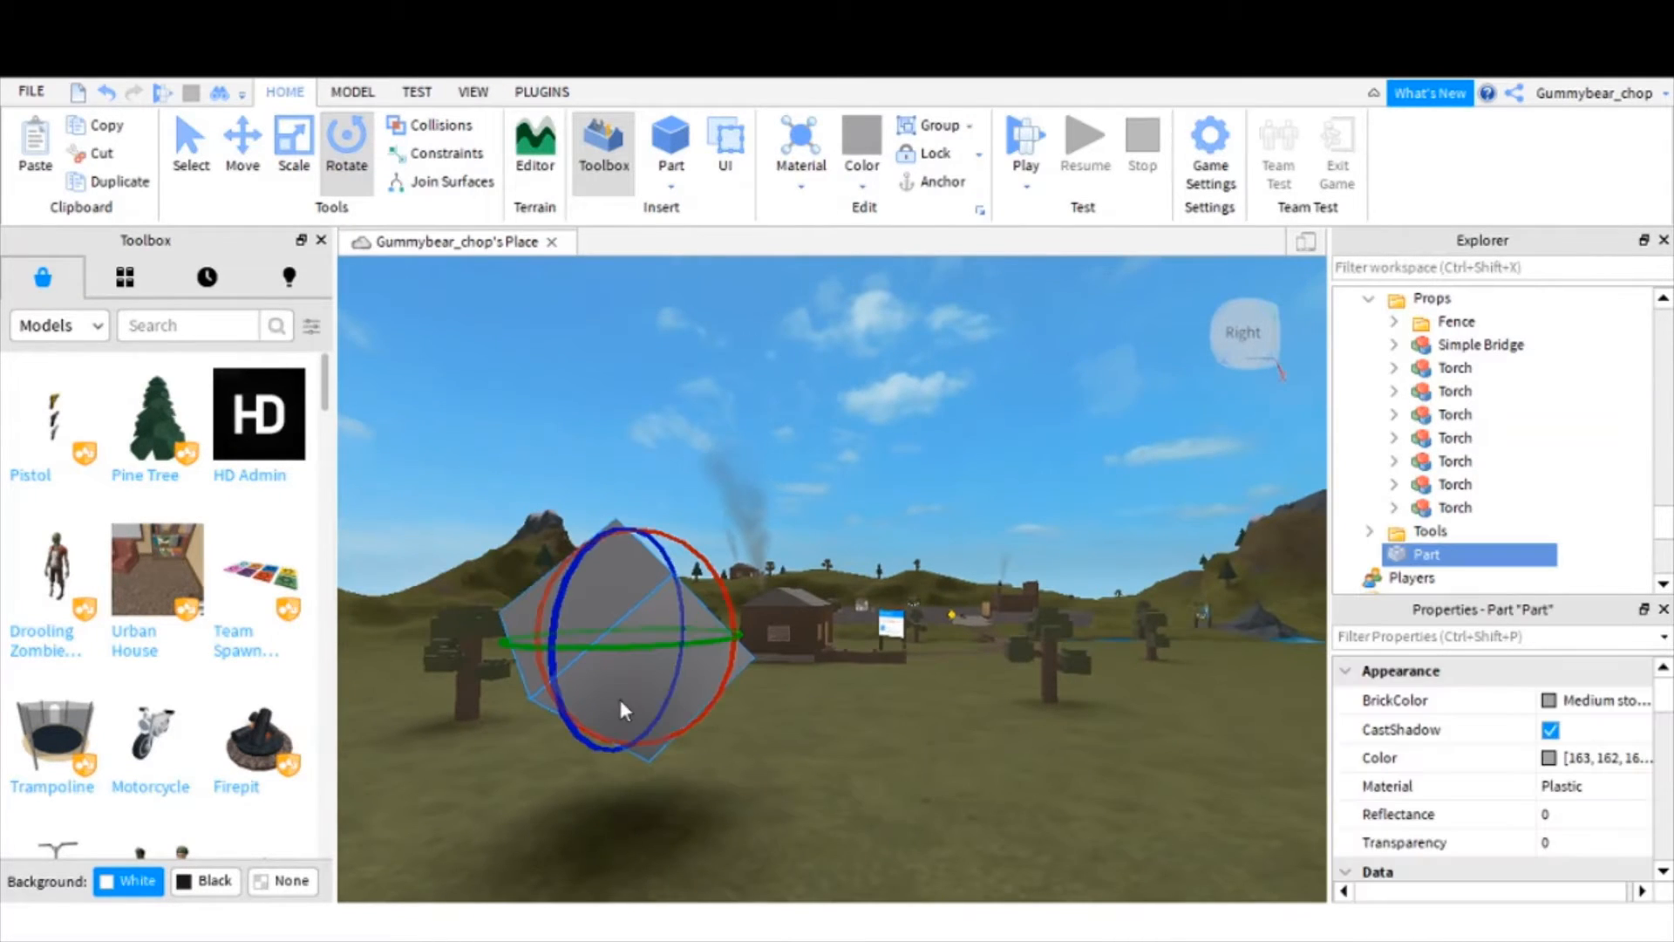
left_click(914, 744)
key("w")
key("a")
left_click(698, 693)
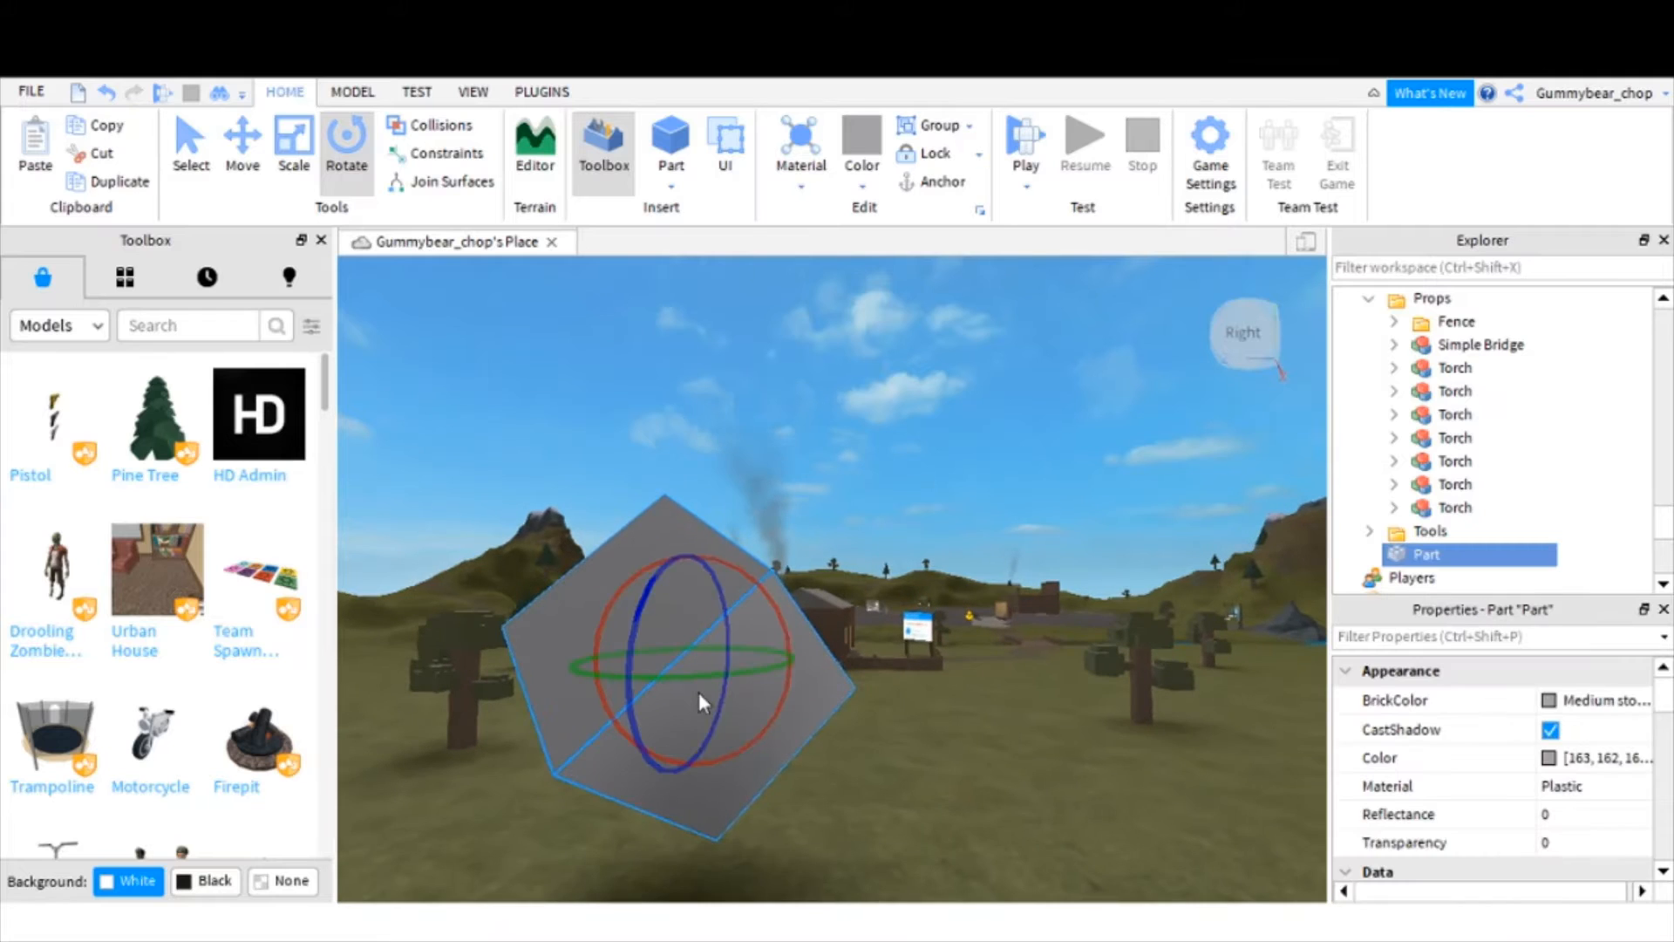
- Clear the selection and pick the tilted block again with the Select tool
left_click(1064, 580)
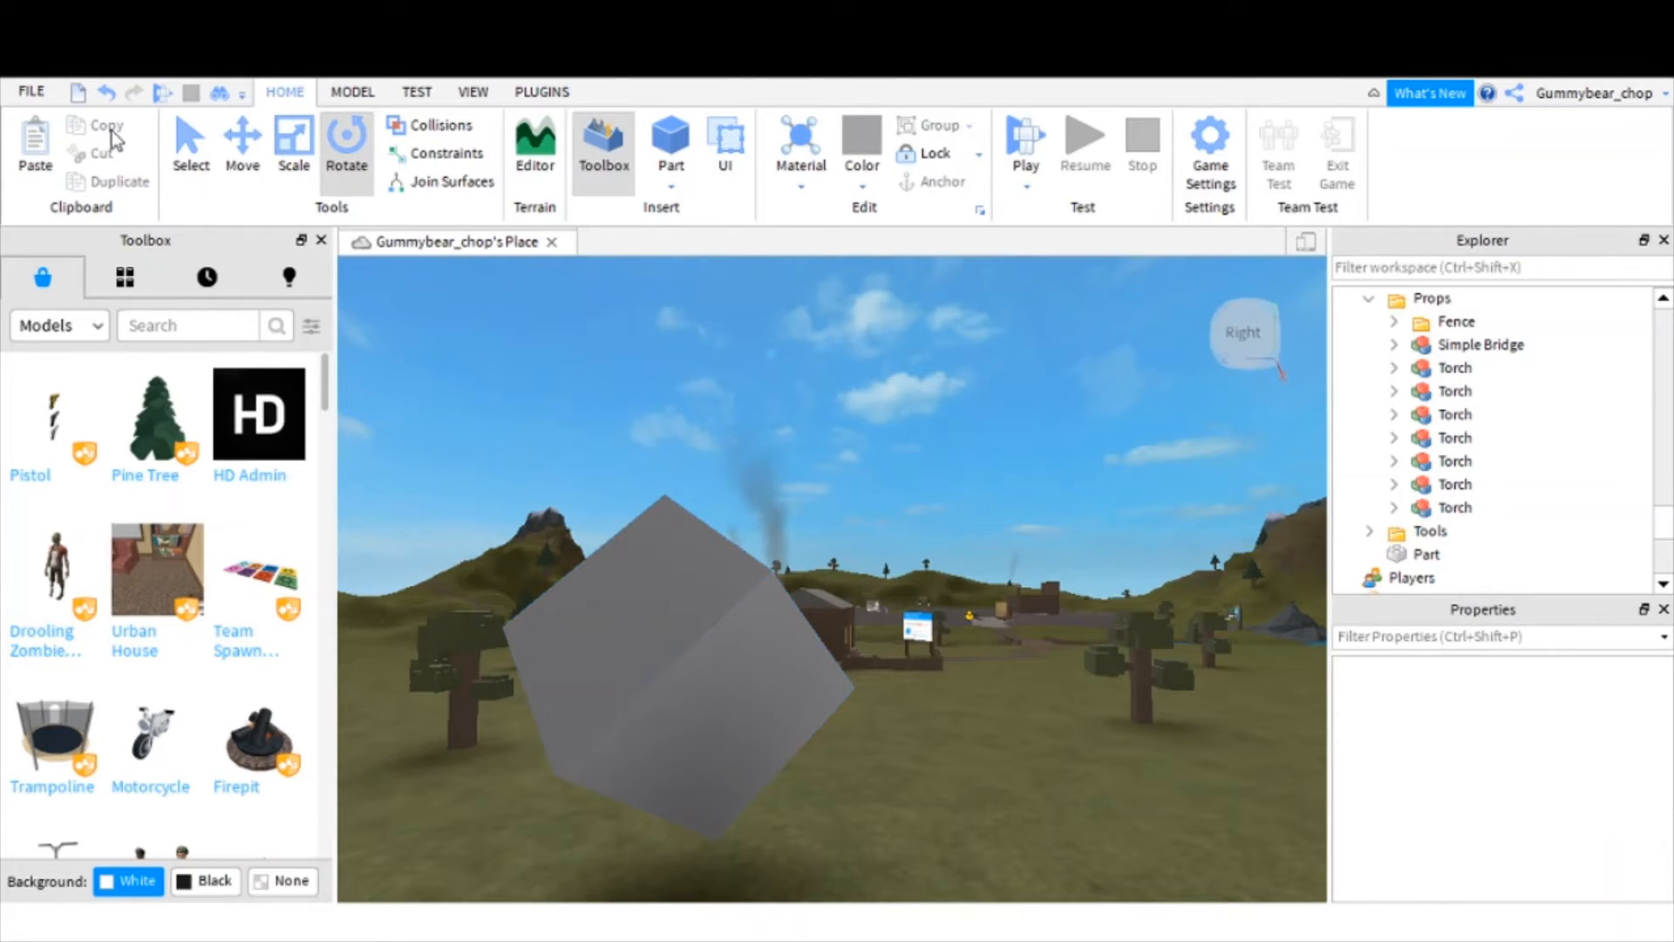
left_click(187, 164)
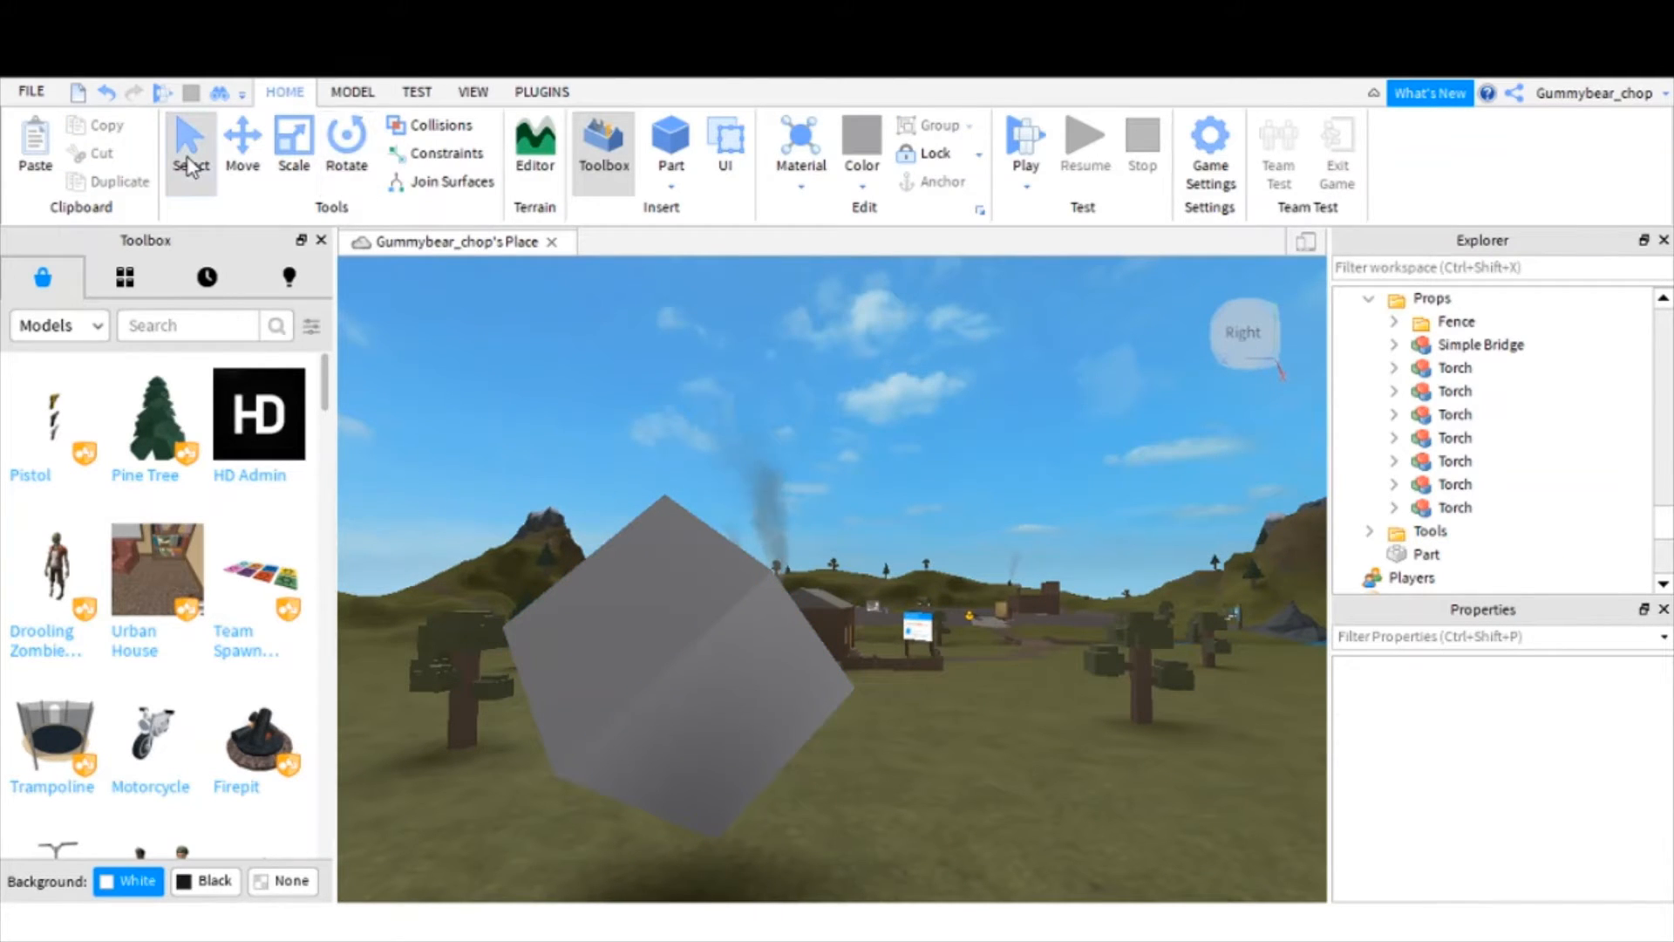
left_click(636, 635)
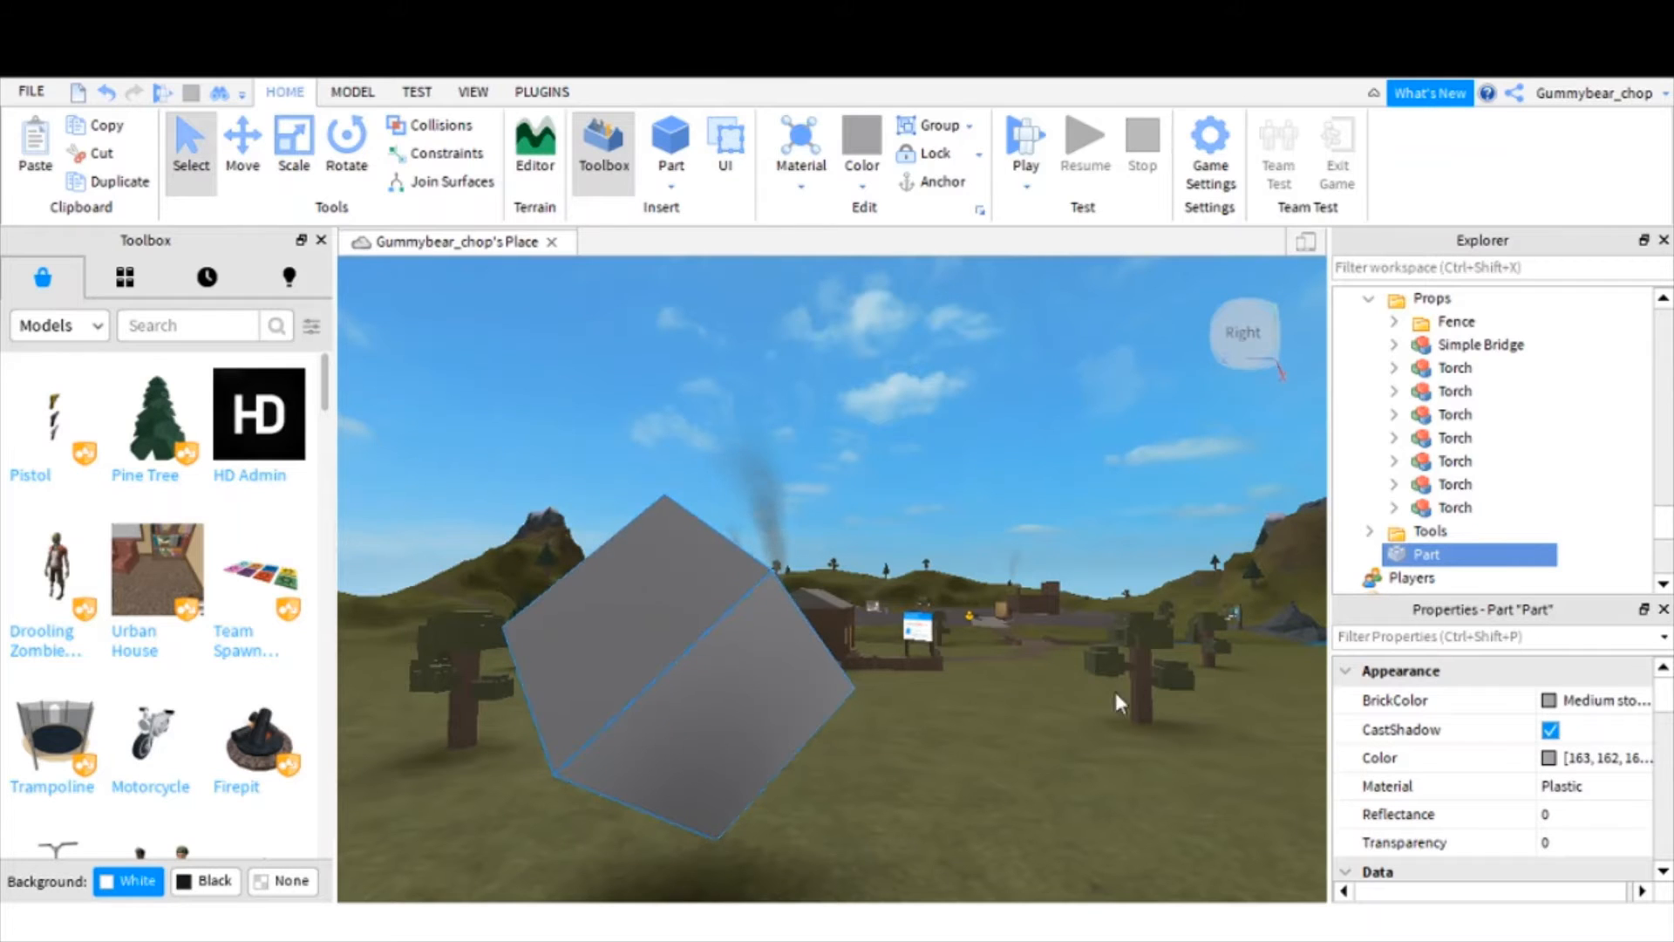
- Toggle the block's CastShadow property off and back on
left_click(1550, 728)
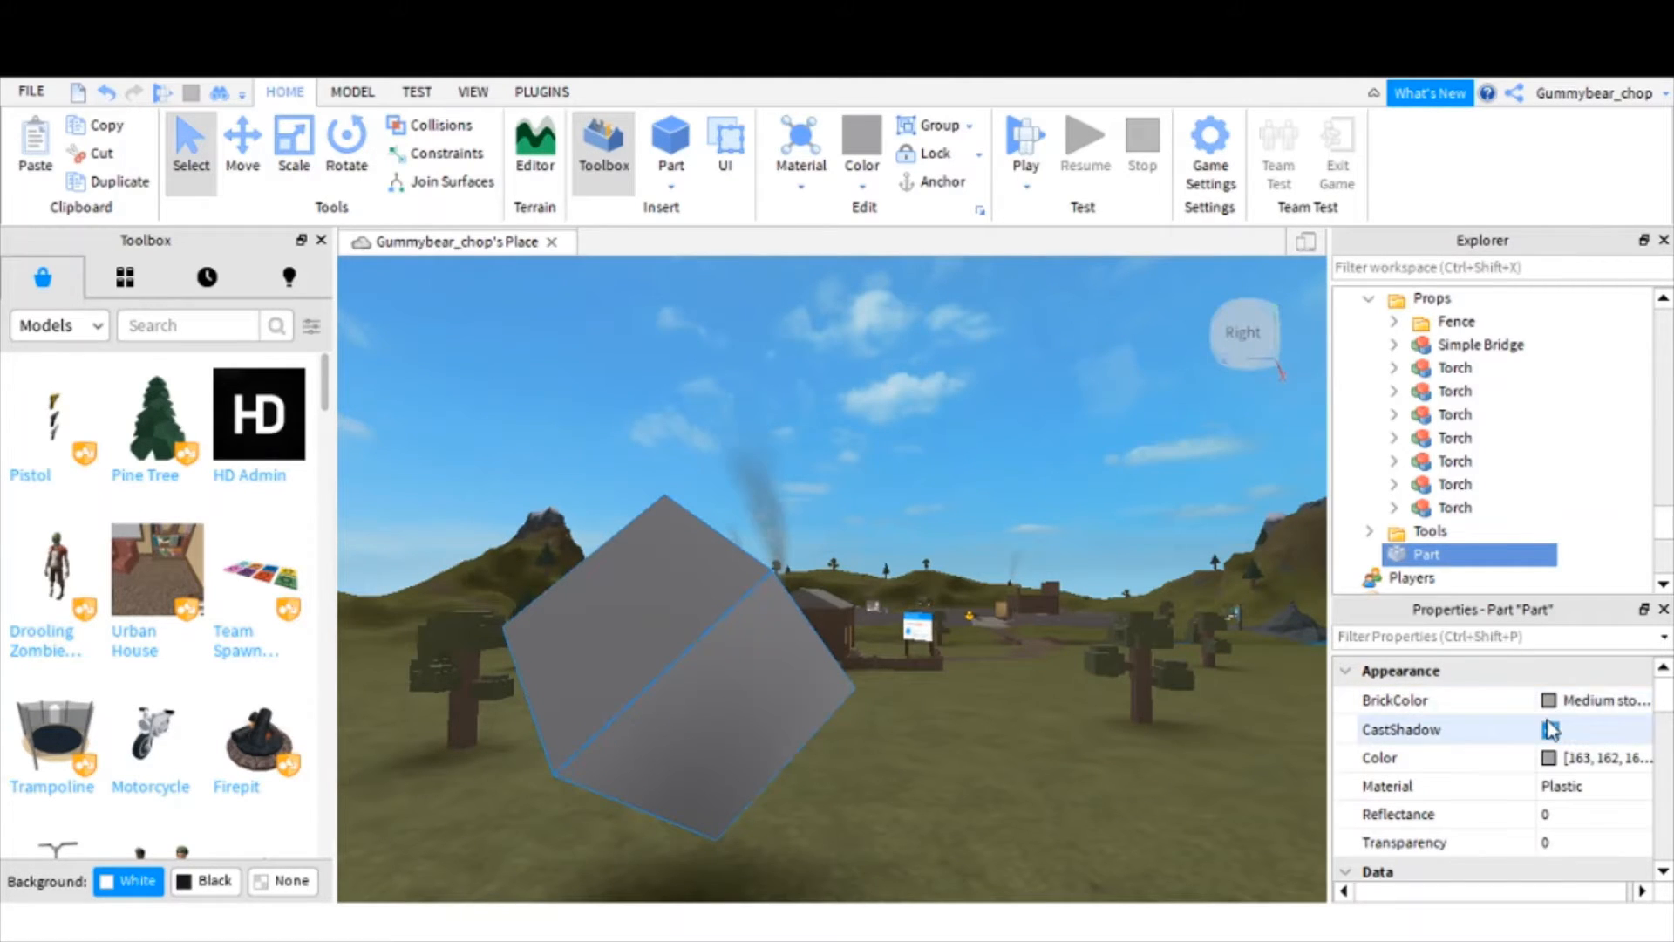
left_click(1550, 729)
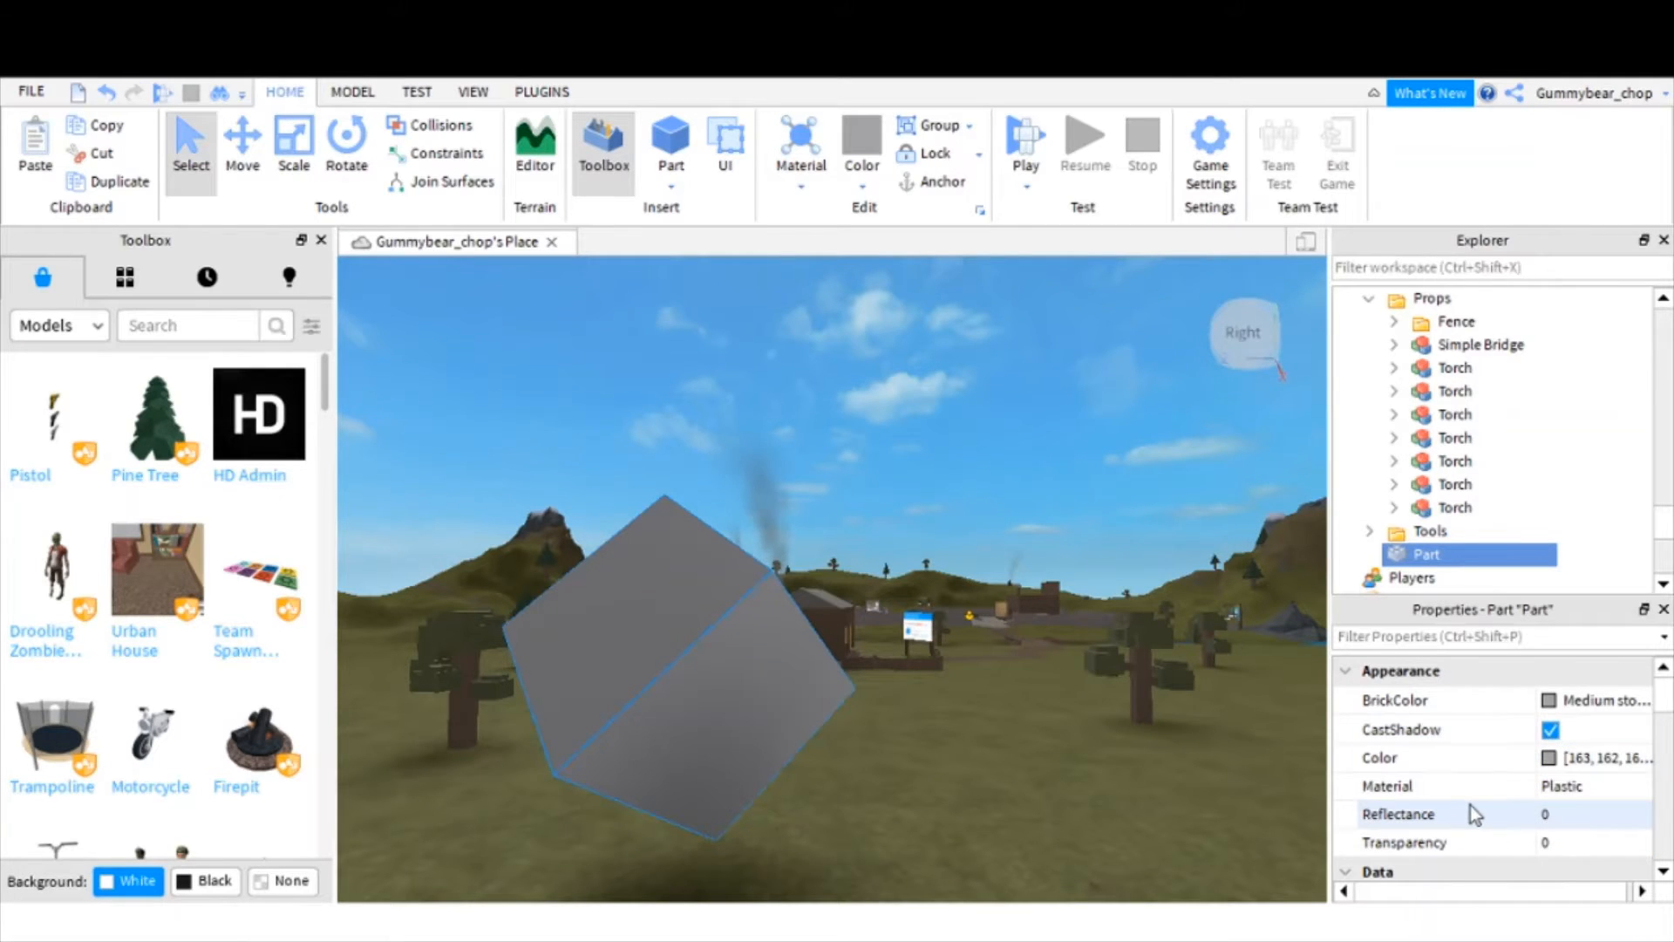
- Change the block's color to green with RGB values 16, 165, 0
left_click(1550, 758)
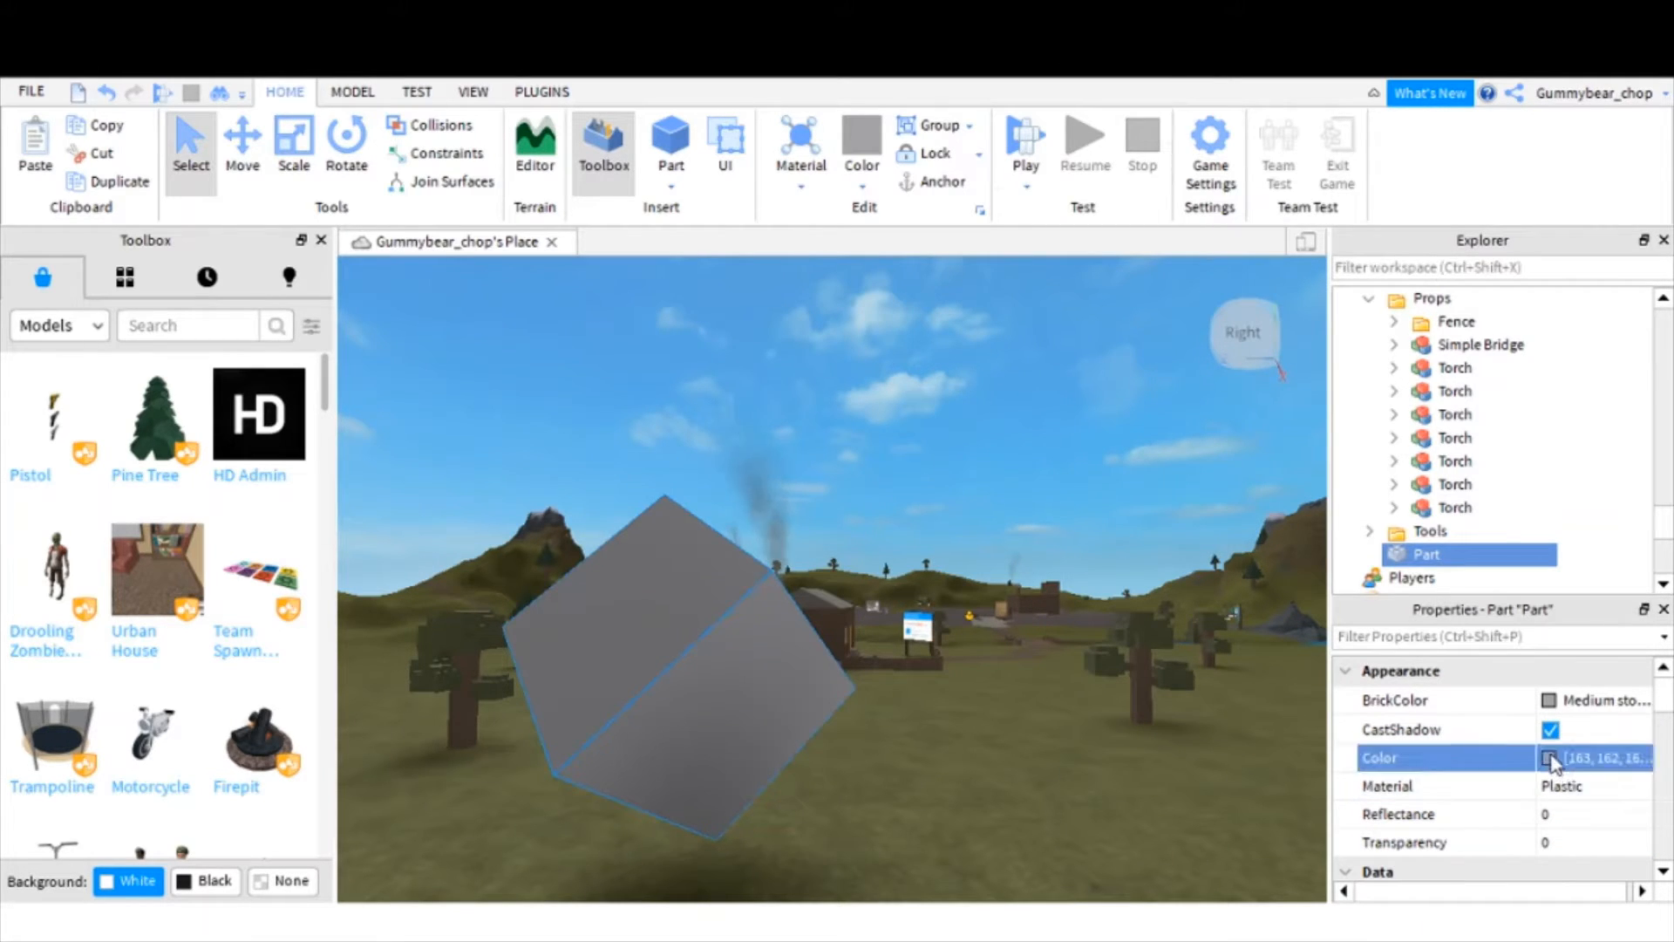
left_click_drag(892, 521, 1009, 375)
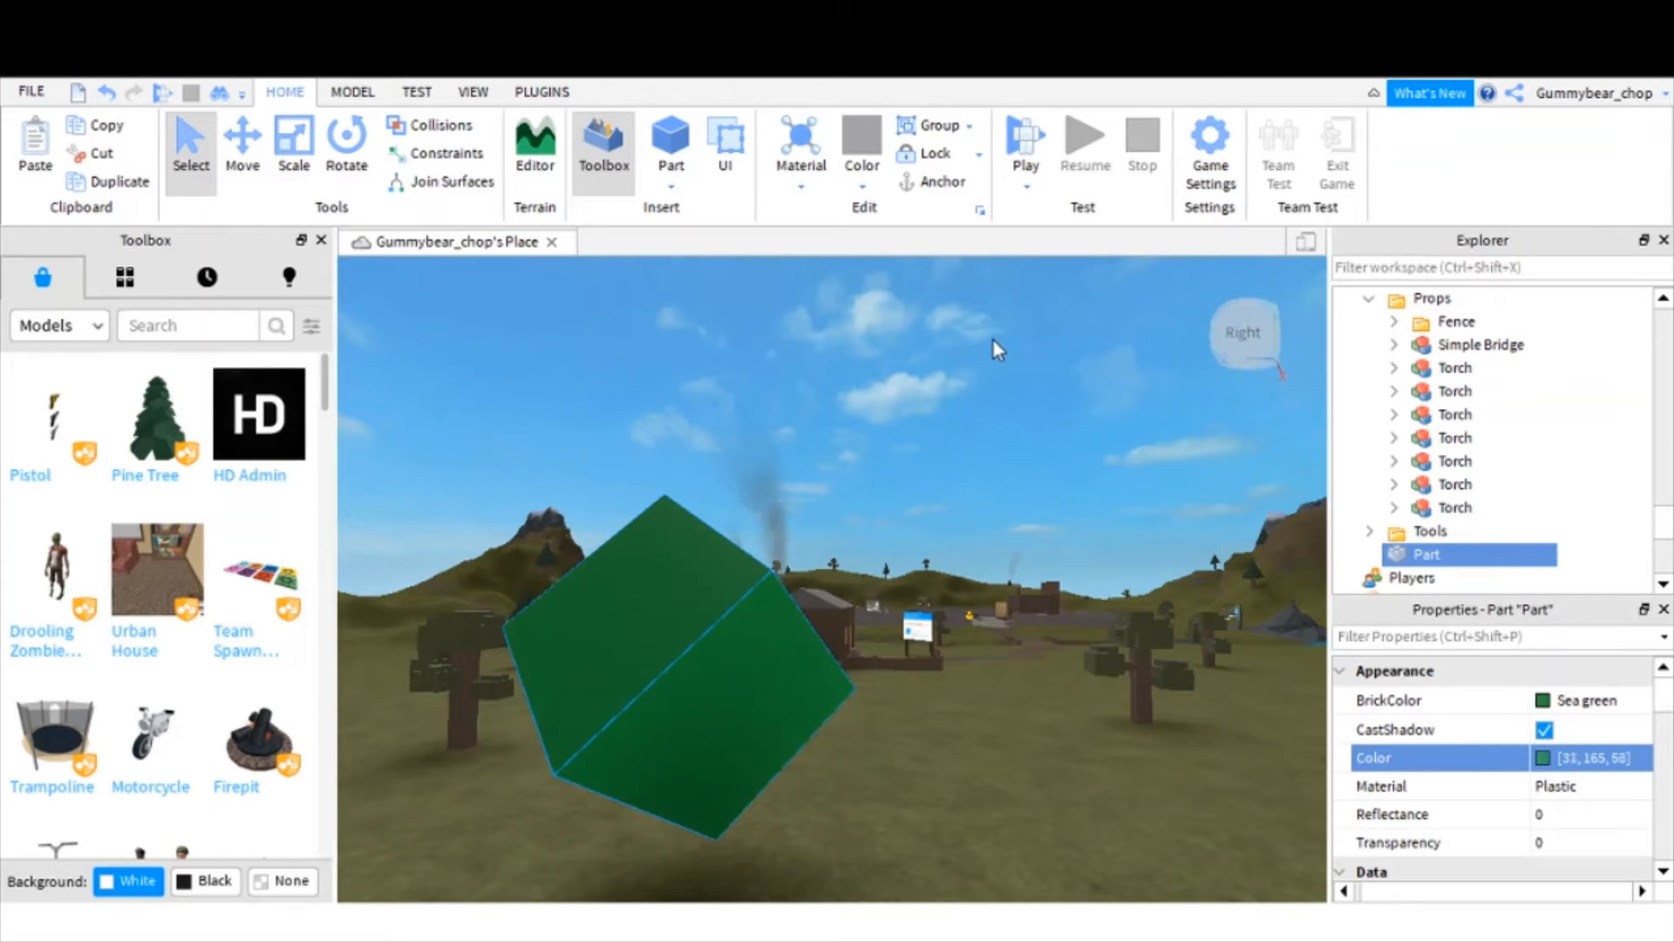
left_click_drag(1022, 300, 1007, 294)
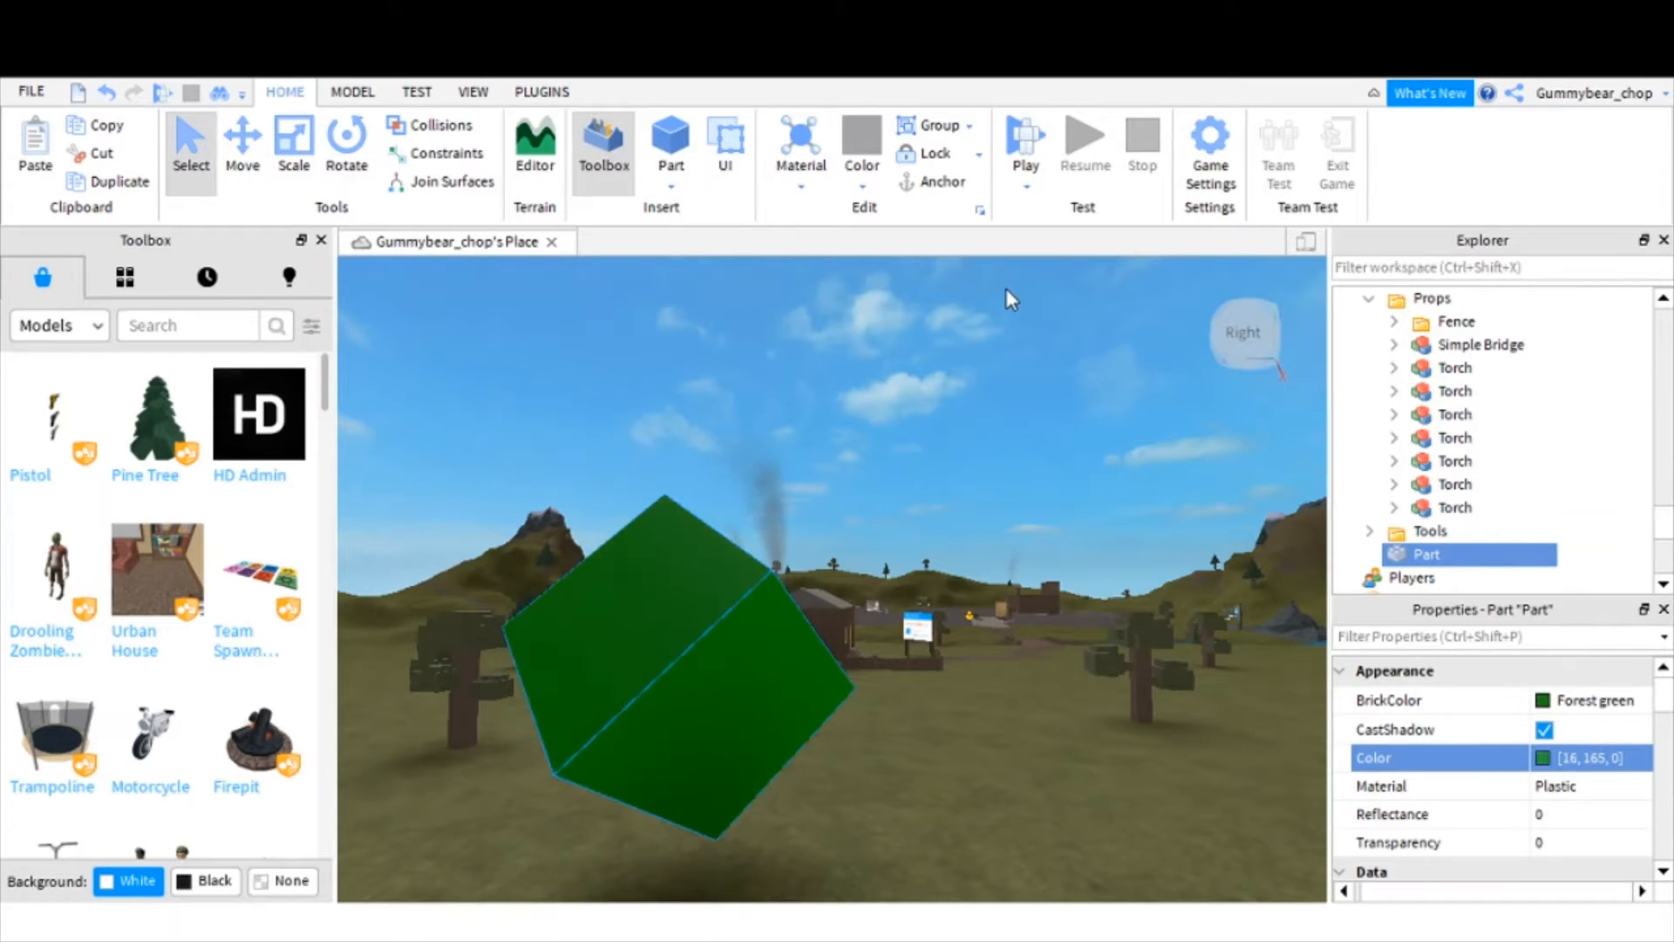
- Brighten the block's color to RGB 31, 254, 7 and set its material to Neon
left_click_drag(1128, 376, 1116, 308)
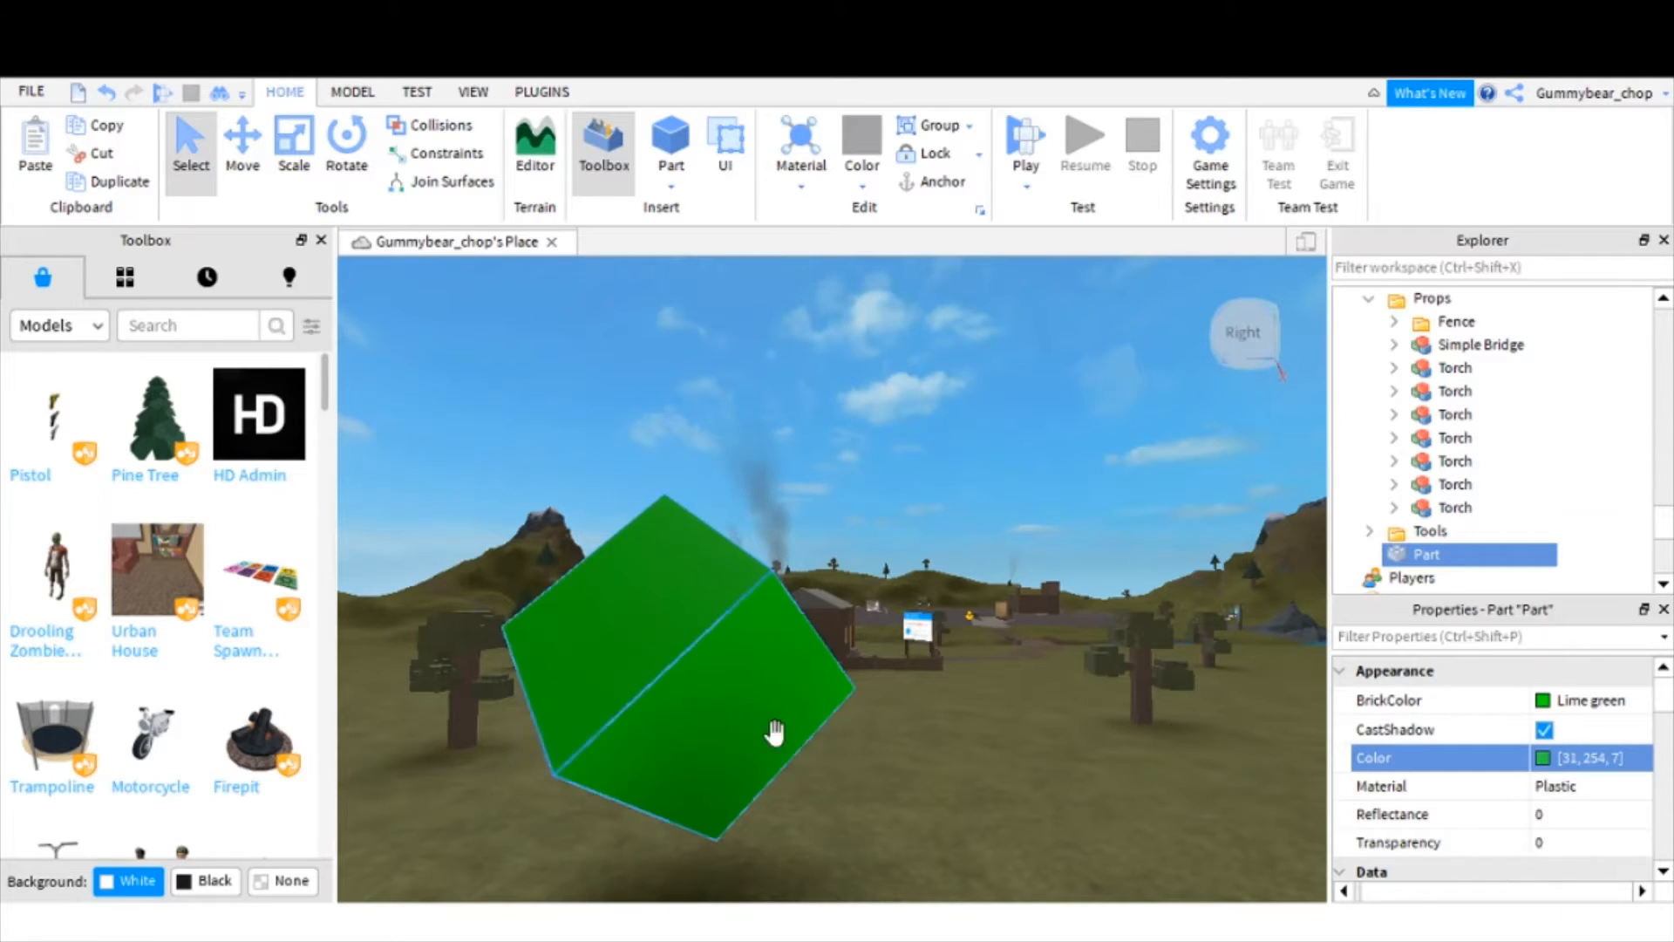
left_click(1543, 786)
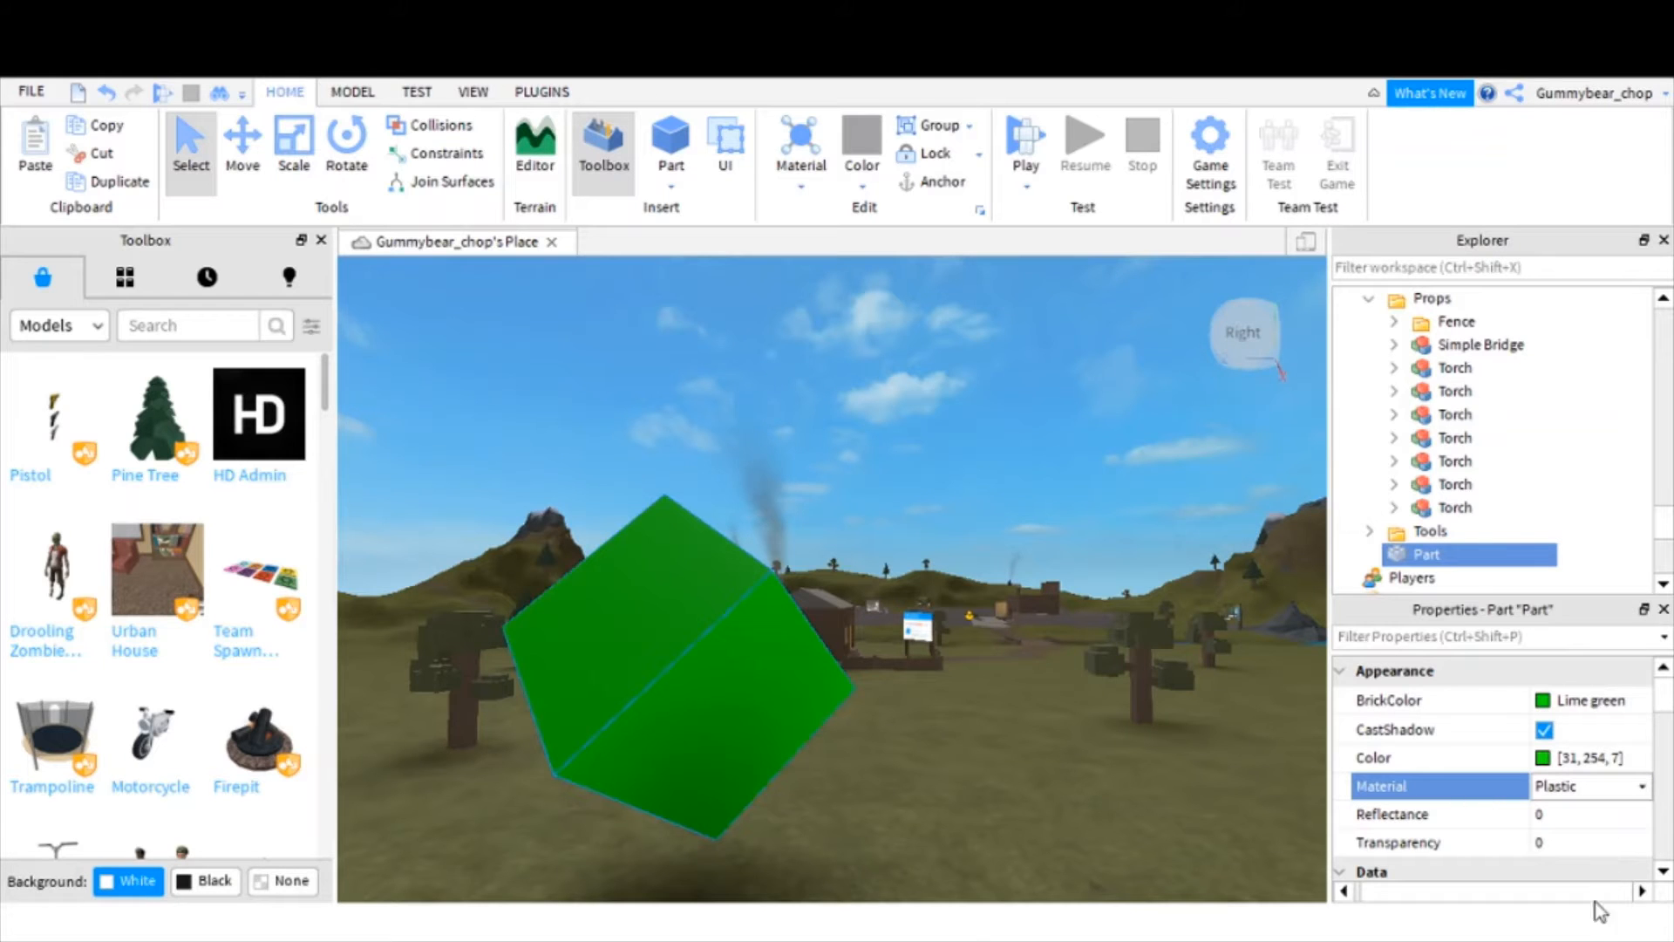
left_click(1544, 883)
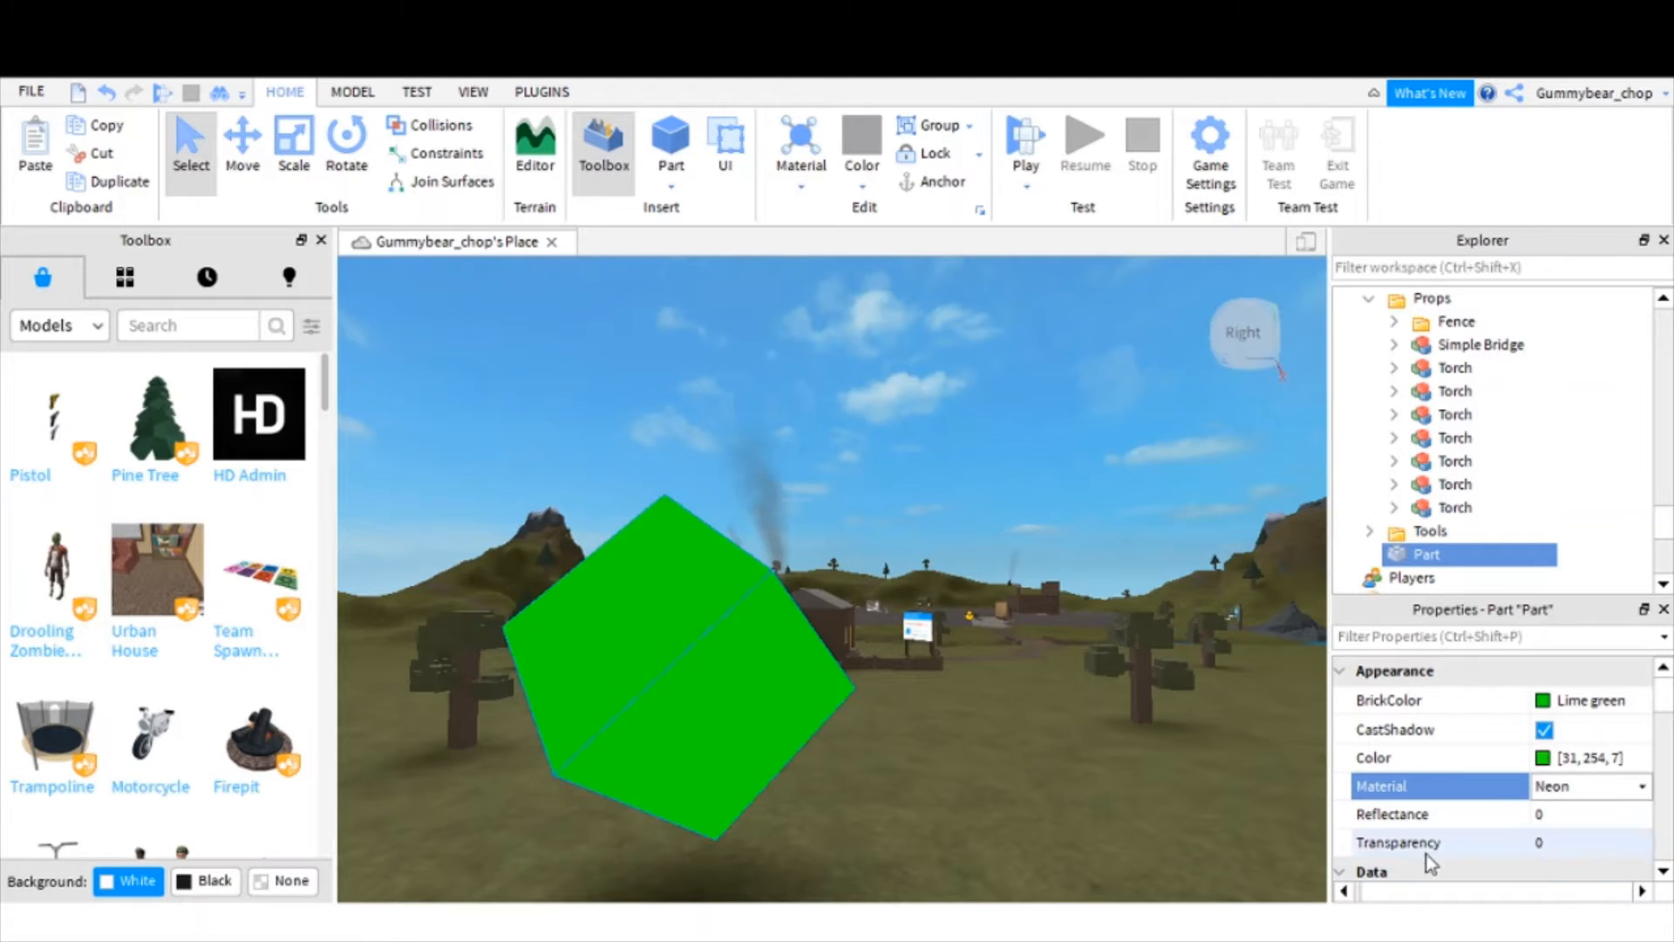
- Deselect the block and examine its neon look from the side facing the sea
left_click(1144, 779)
right_click_drag(1144, 780, 1144, 776)
key("w")
scroll(1144, 774, "up", 1)
scroll(1056, 745, "up", 2)
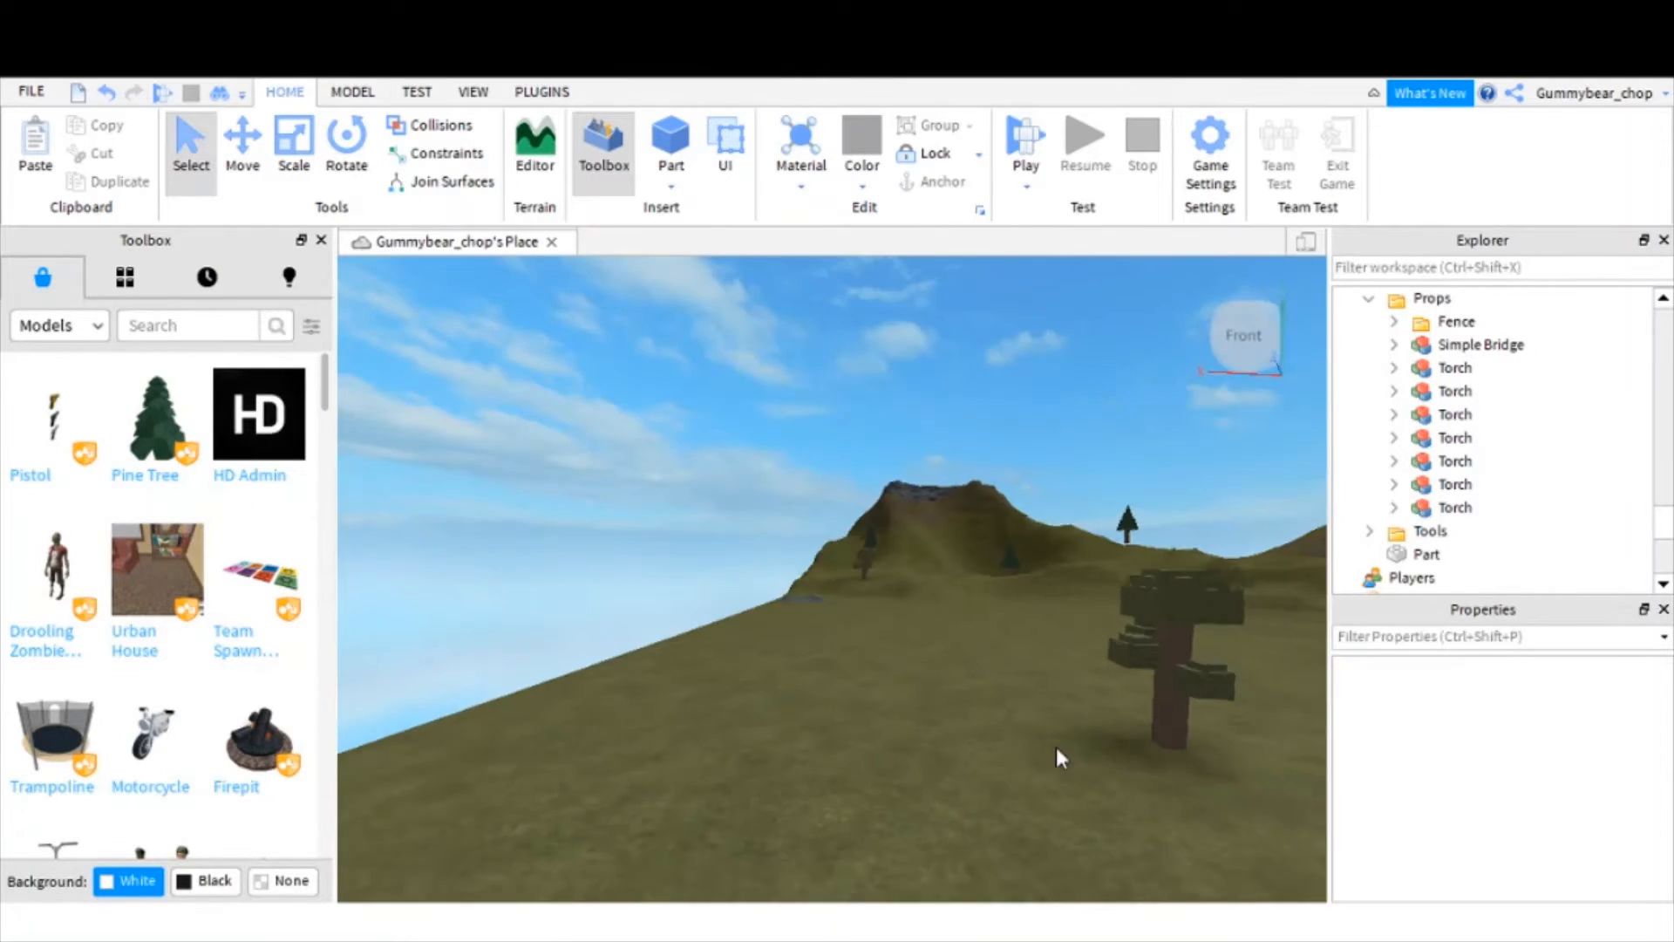
key("s")
right_click_drag(1056, 745, 1056, 746)
key("w")
key("d")
key("s")
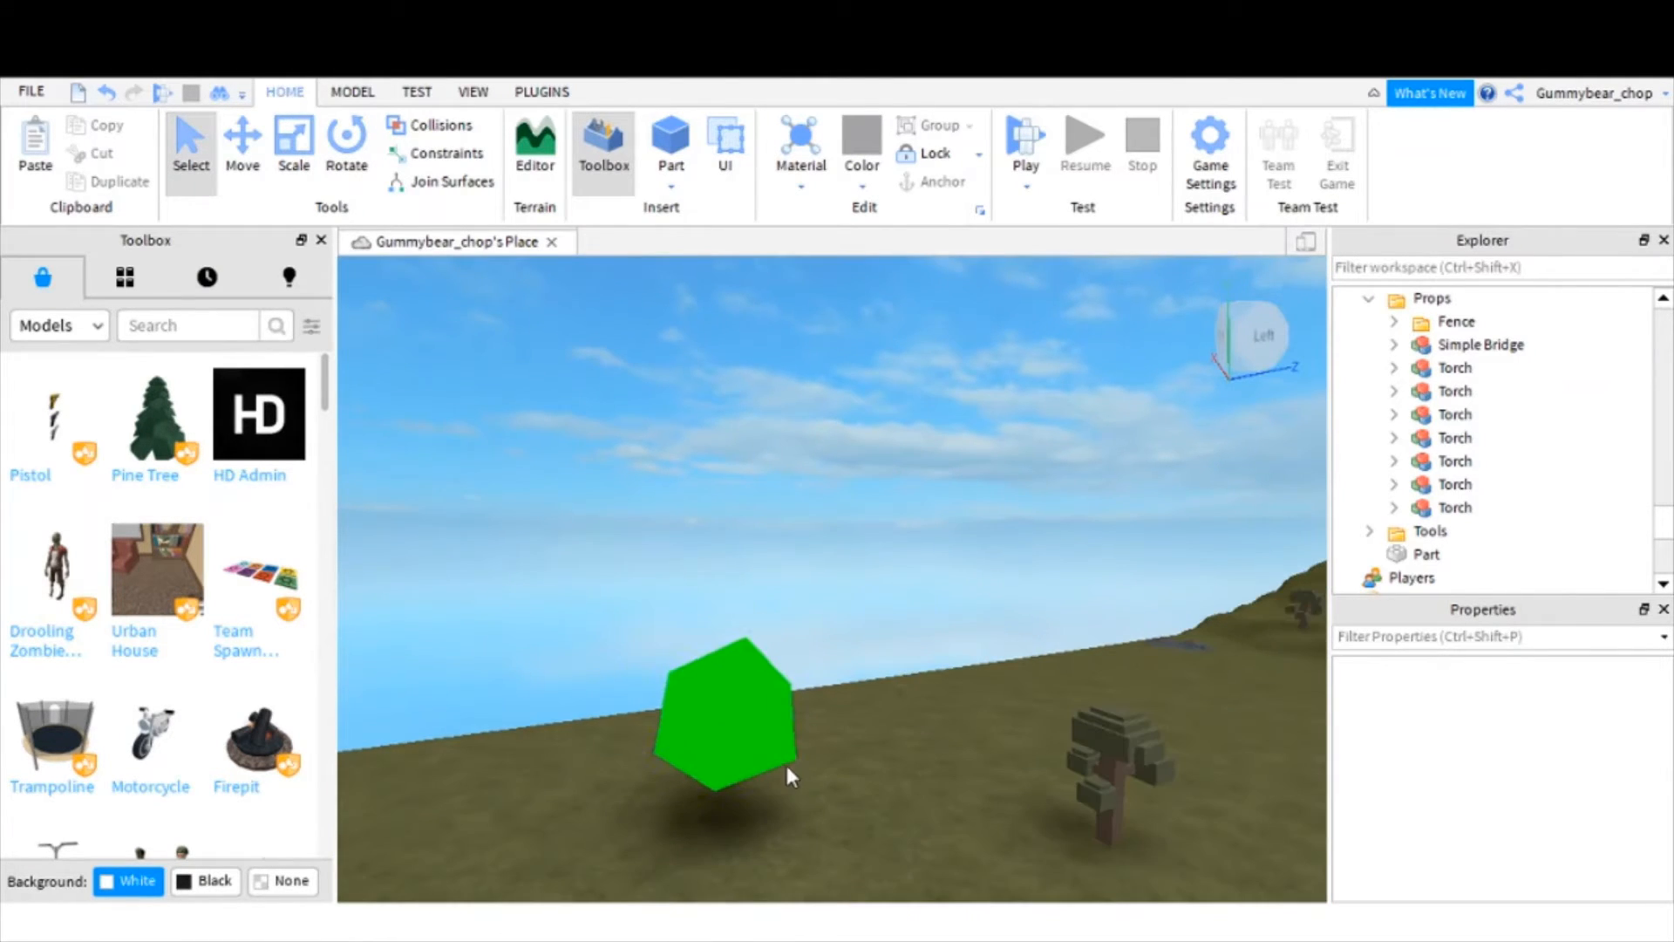
- Select the neon block and stretch it diagonally upward along its blue axis with the Scale tool
left_click(731, 713)
key("s")
key("ctrl+3")
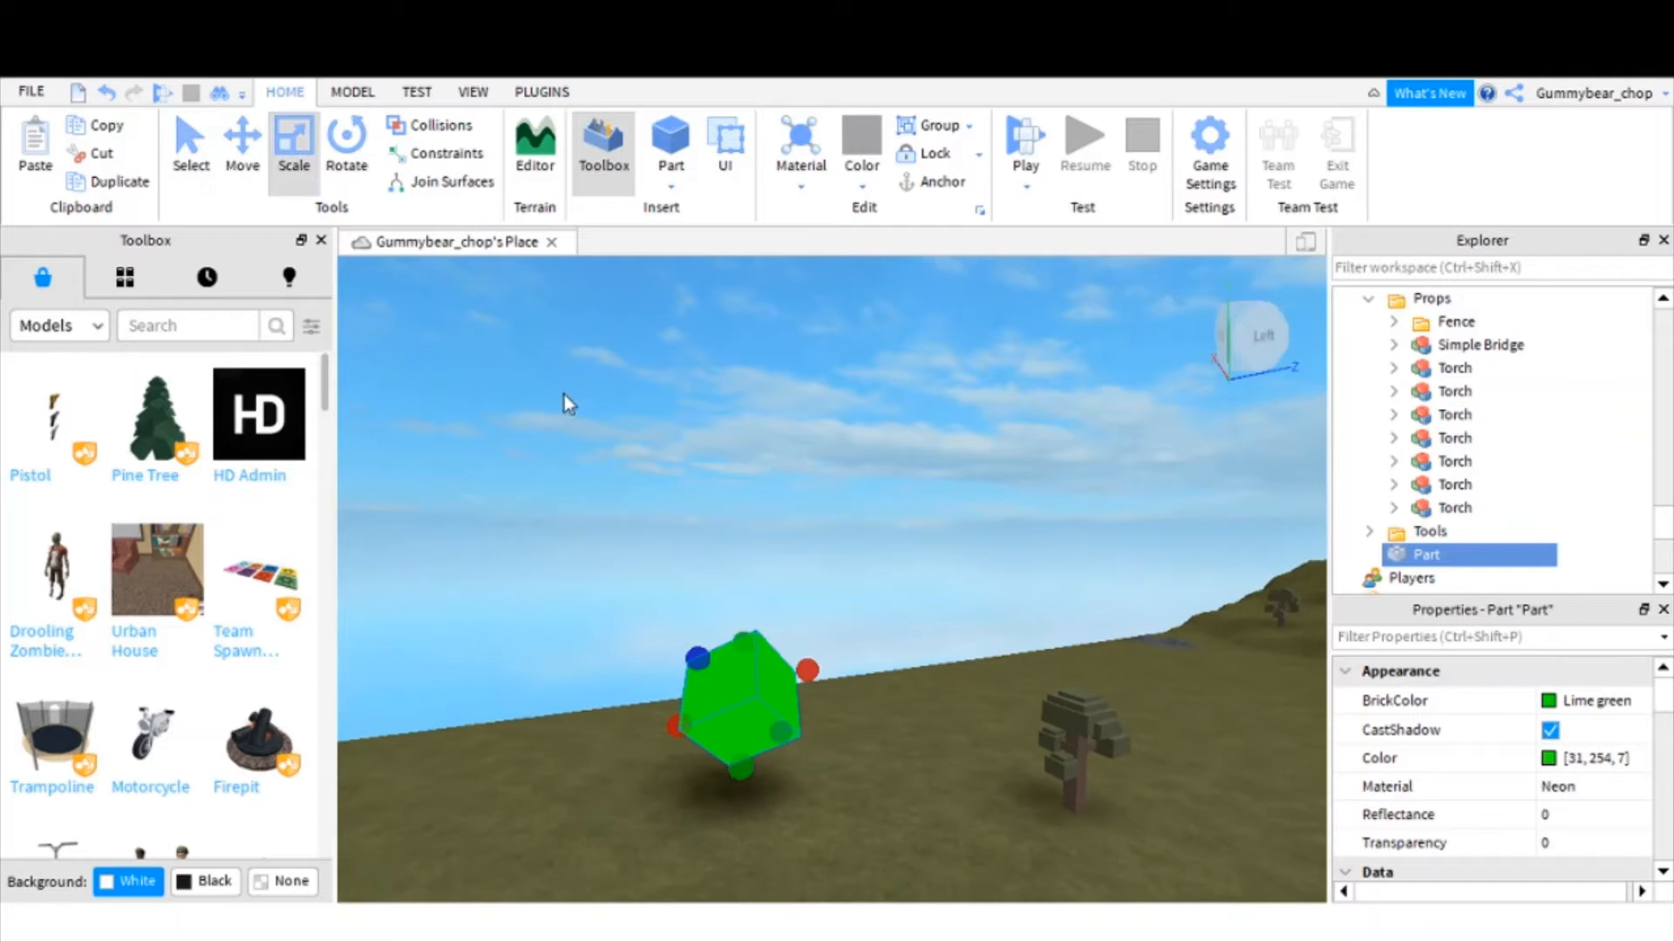
left_click_drag(808, 669, 525, 565)
left_click(727, 687)
left_click_drag(685, 657, 579, 547)
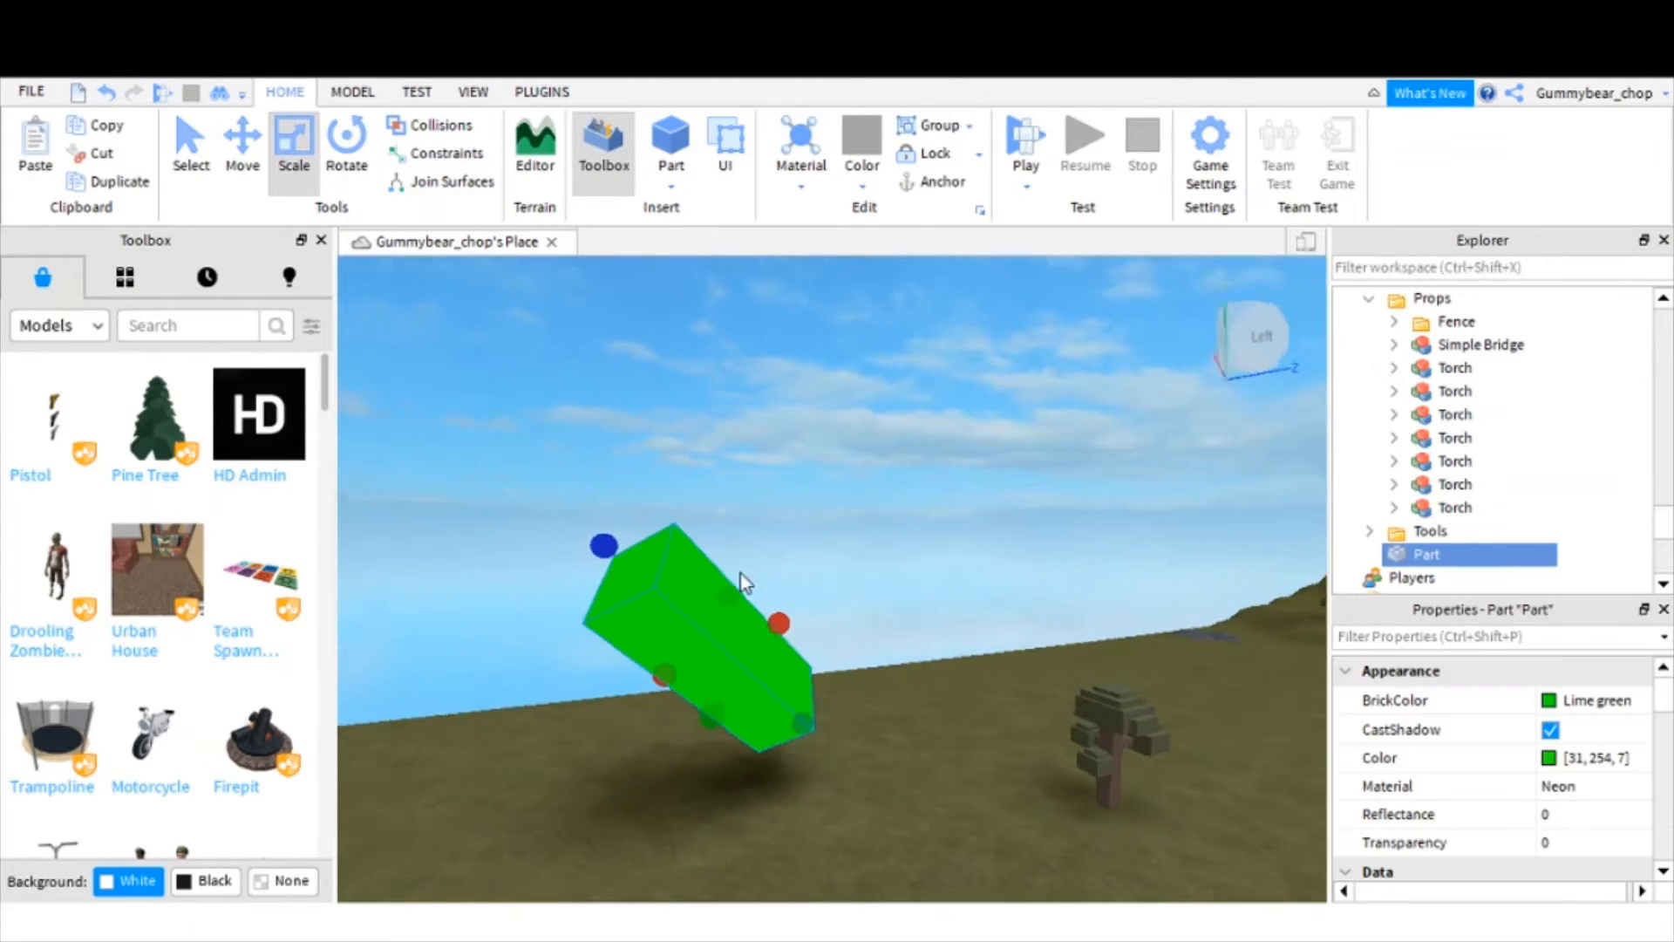
- Shrink the stretched block back to a roughly cubic shape along the same axis and deselect it
key("d")
right_click_drag(742, 579, 716, 536)
left_click_drag(727, 527, 851, 636)
left_click(874, 527)
- Examine the neon block from several angles near the mountain, briefly selecting it along the way
right_click_drag(874, 527, 867, 517)
key("w")
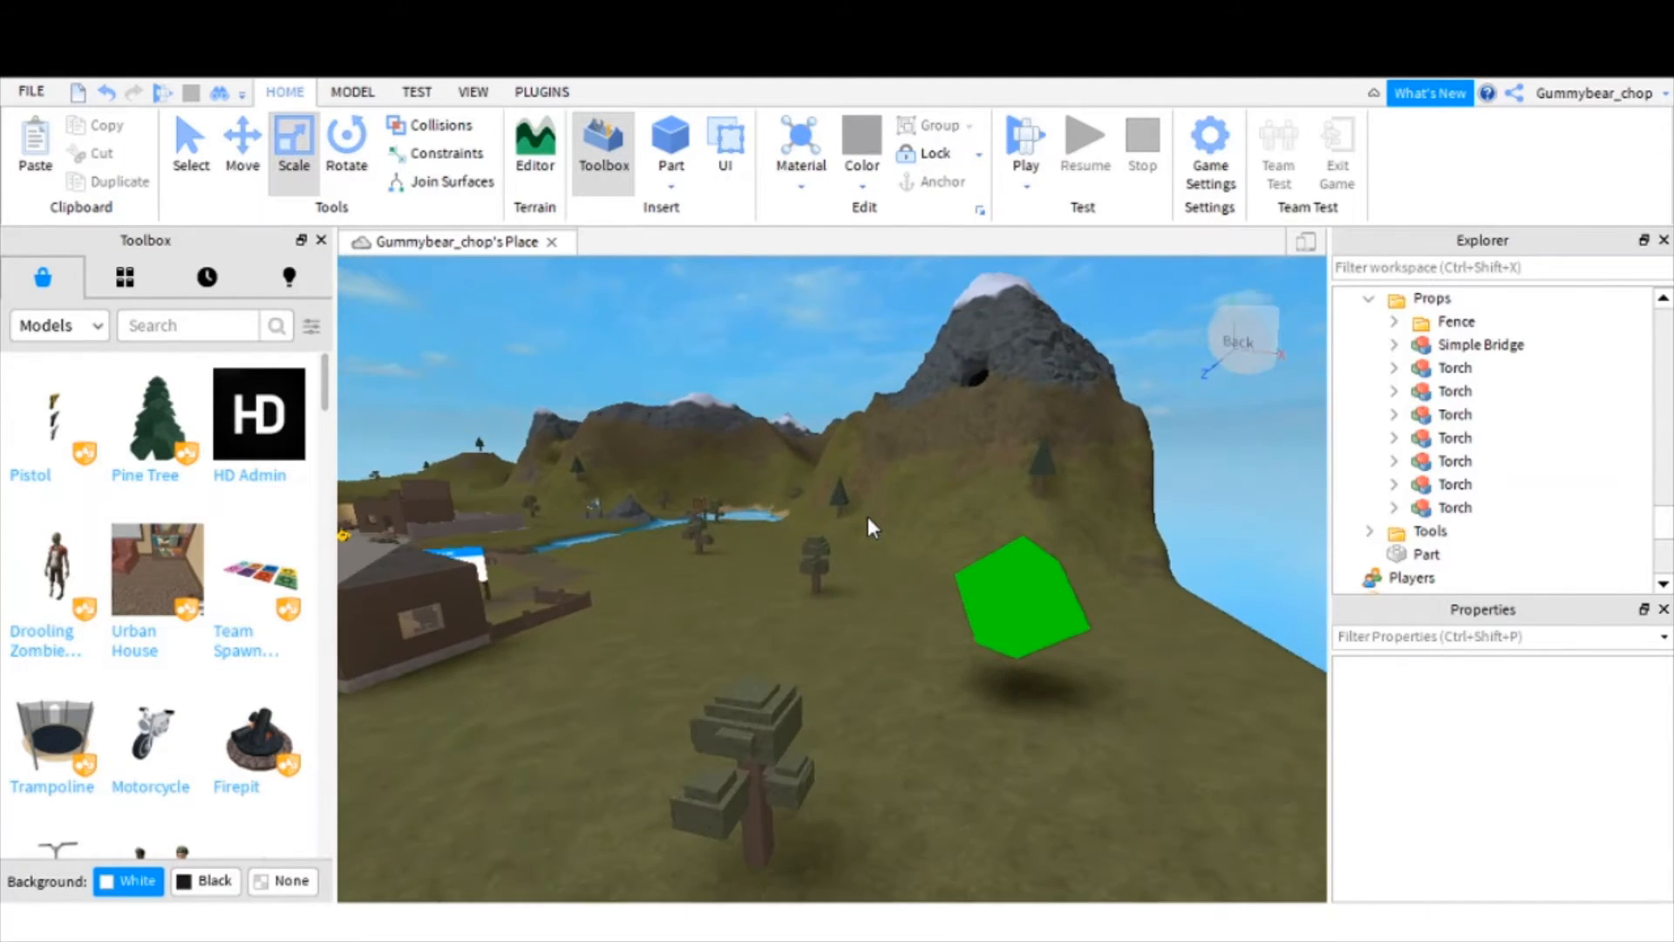
key("d")
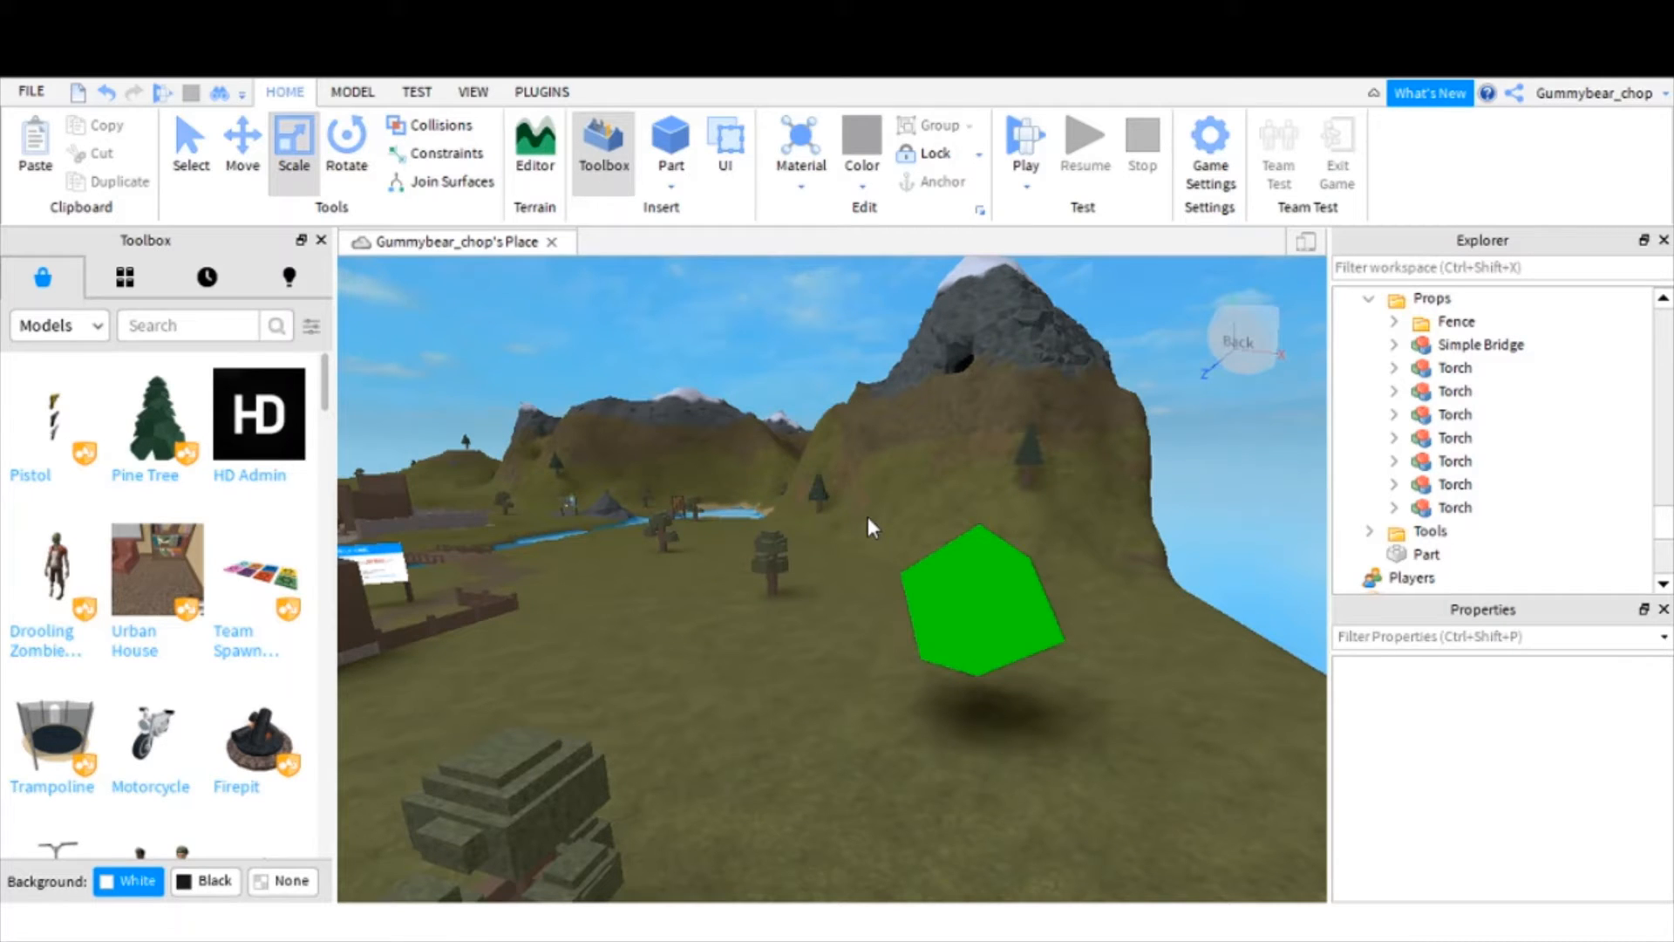
key("w")
left_click(985, 611)
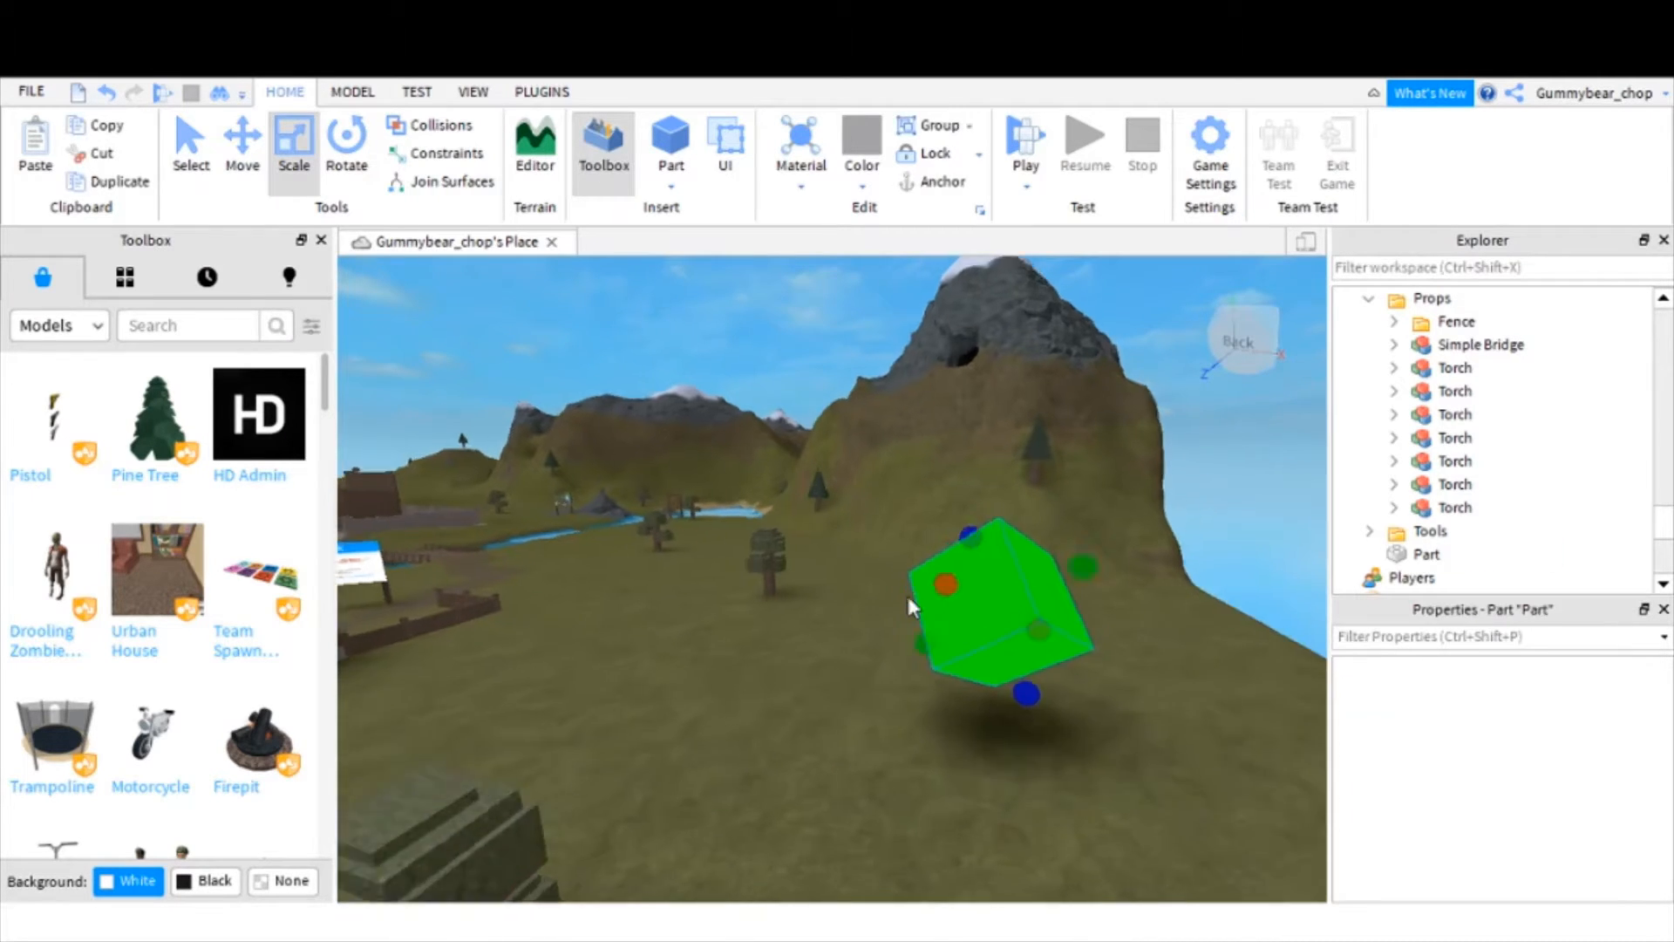
key("d")
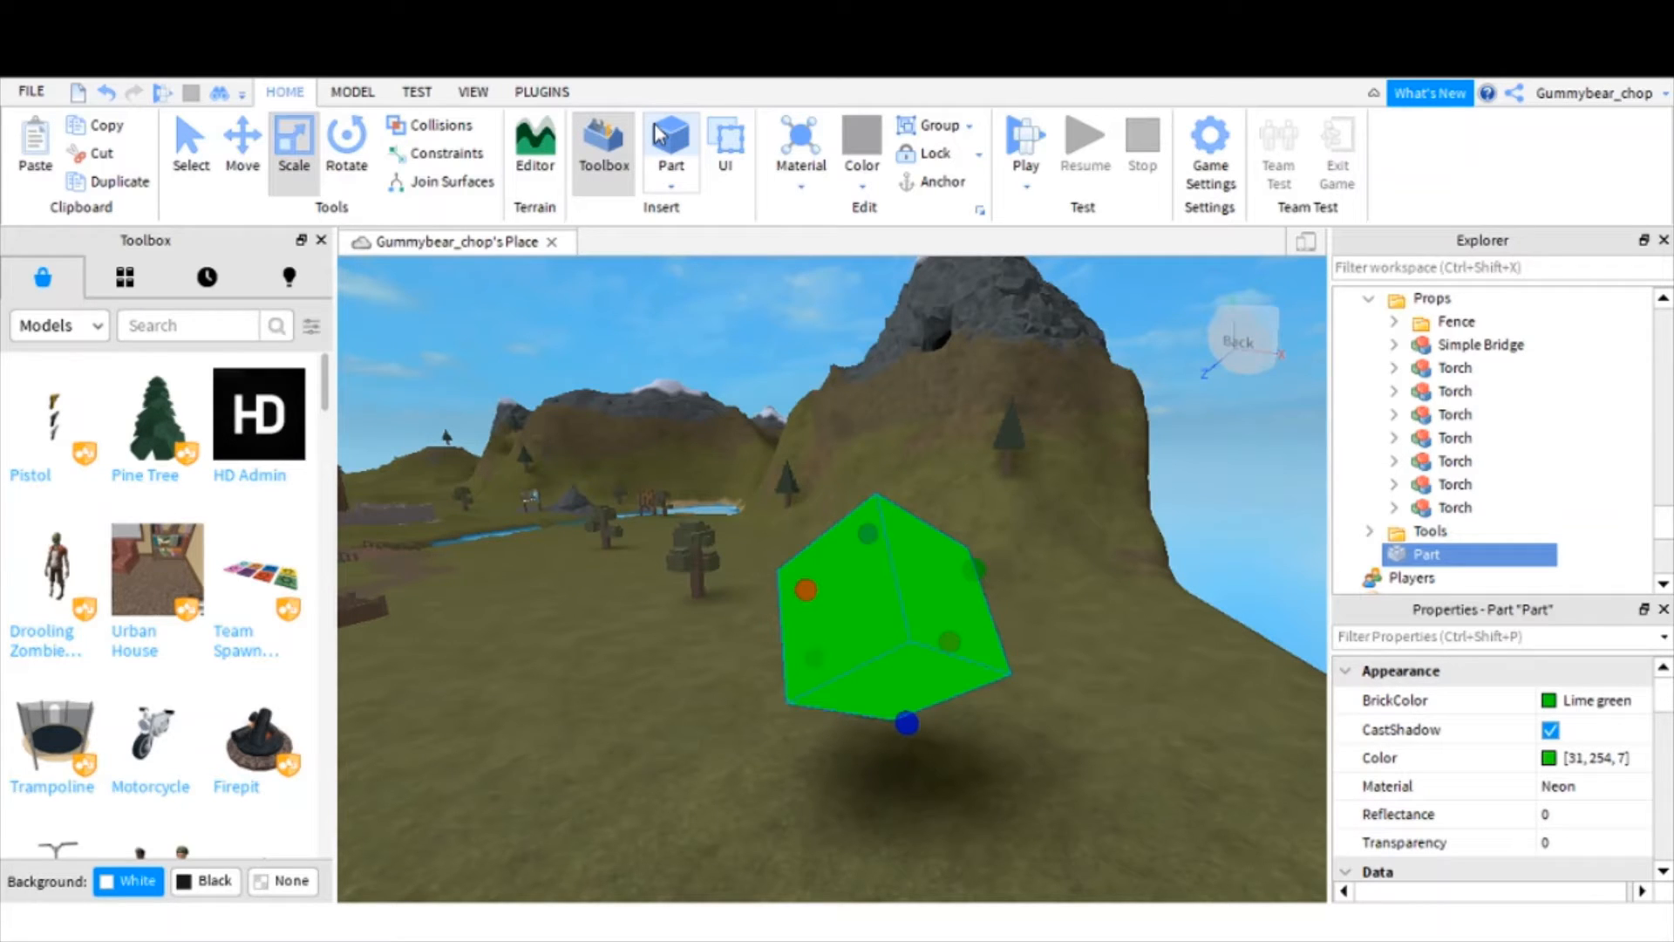
left_click(647, 680)
right_click_drag(647, 680, 648, 681)
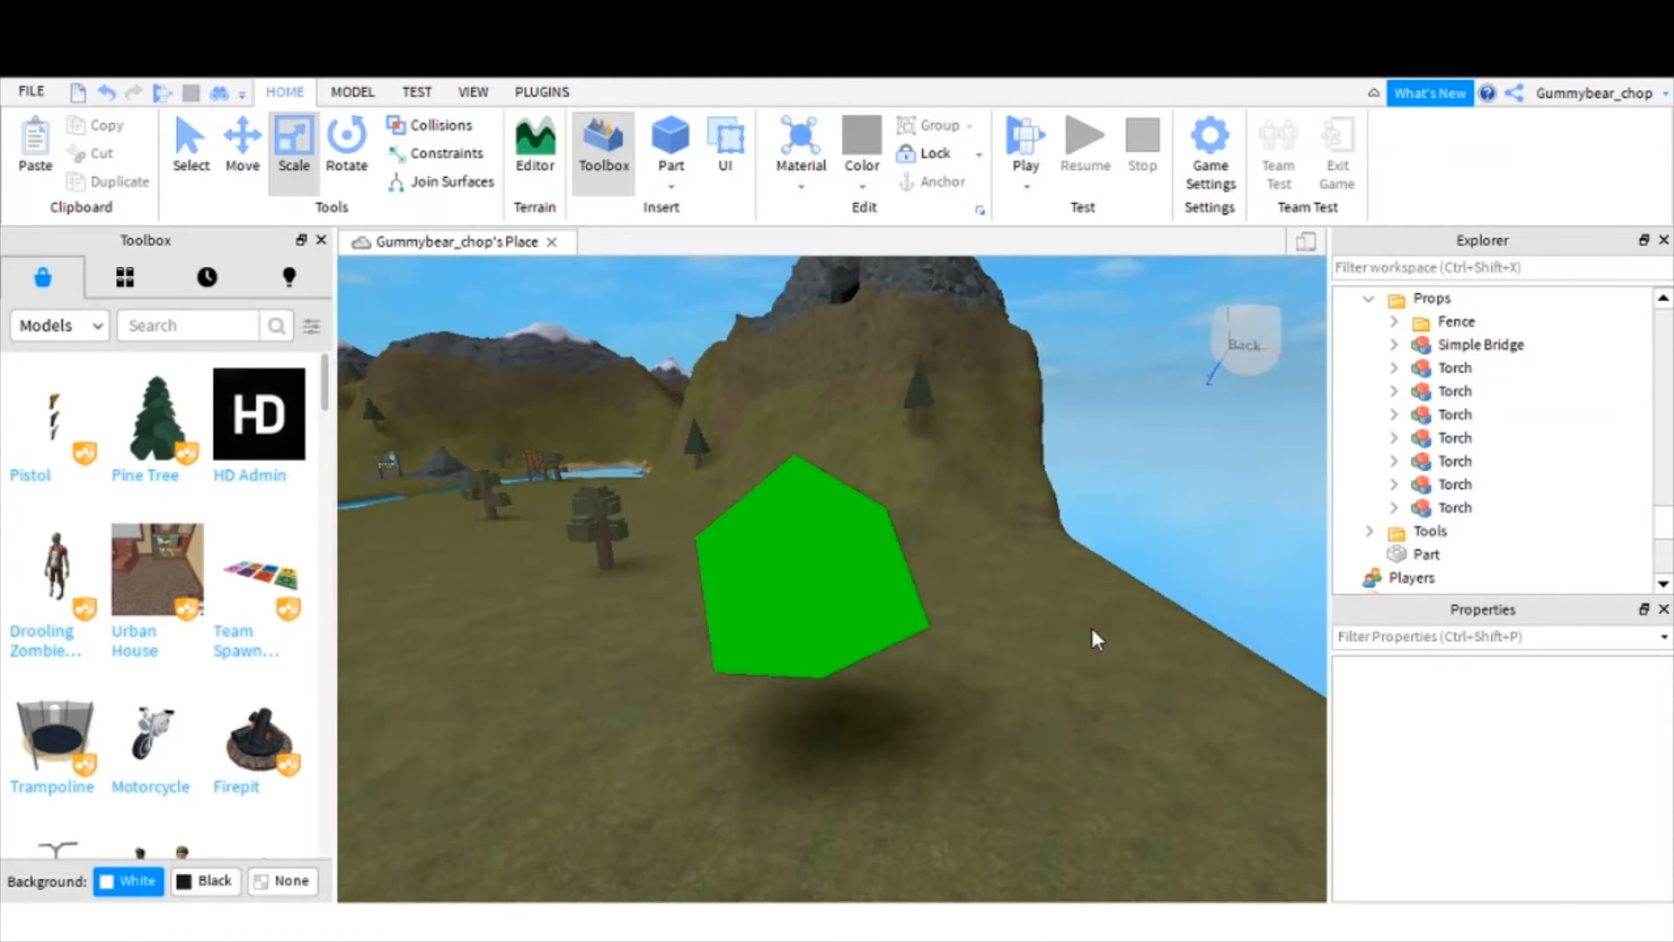
key("a")
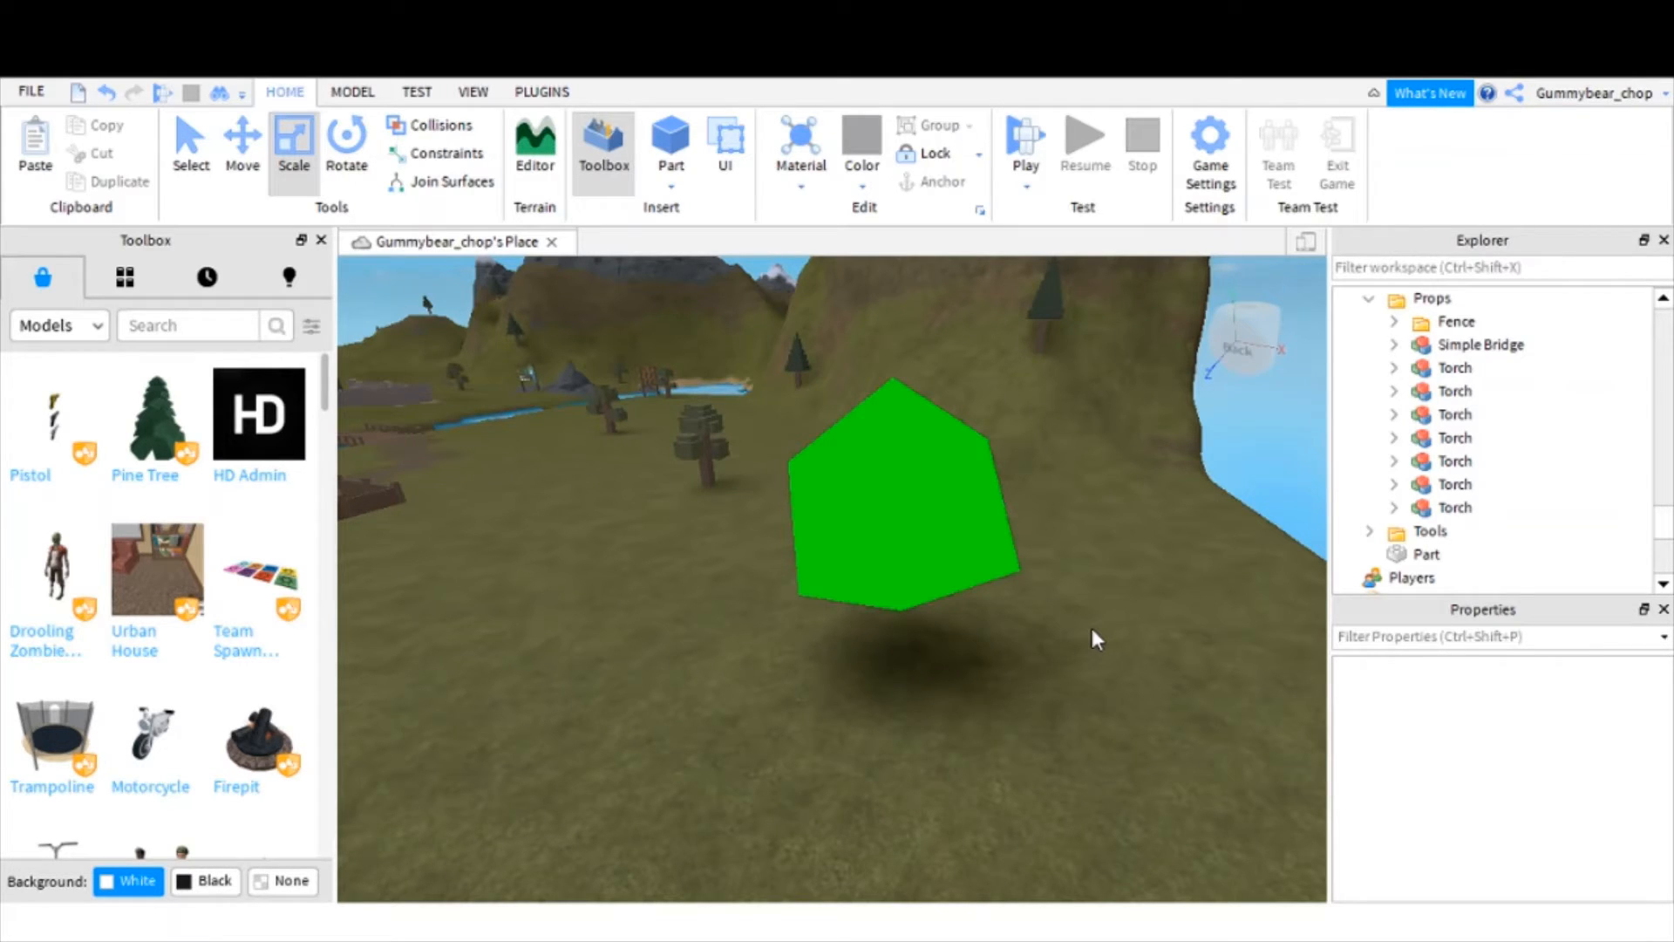
right_click_drag(1008, 610, 988, 671)
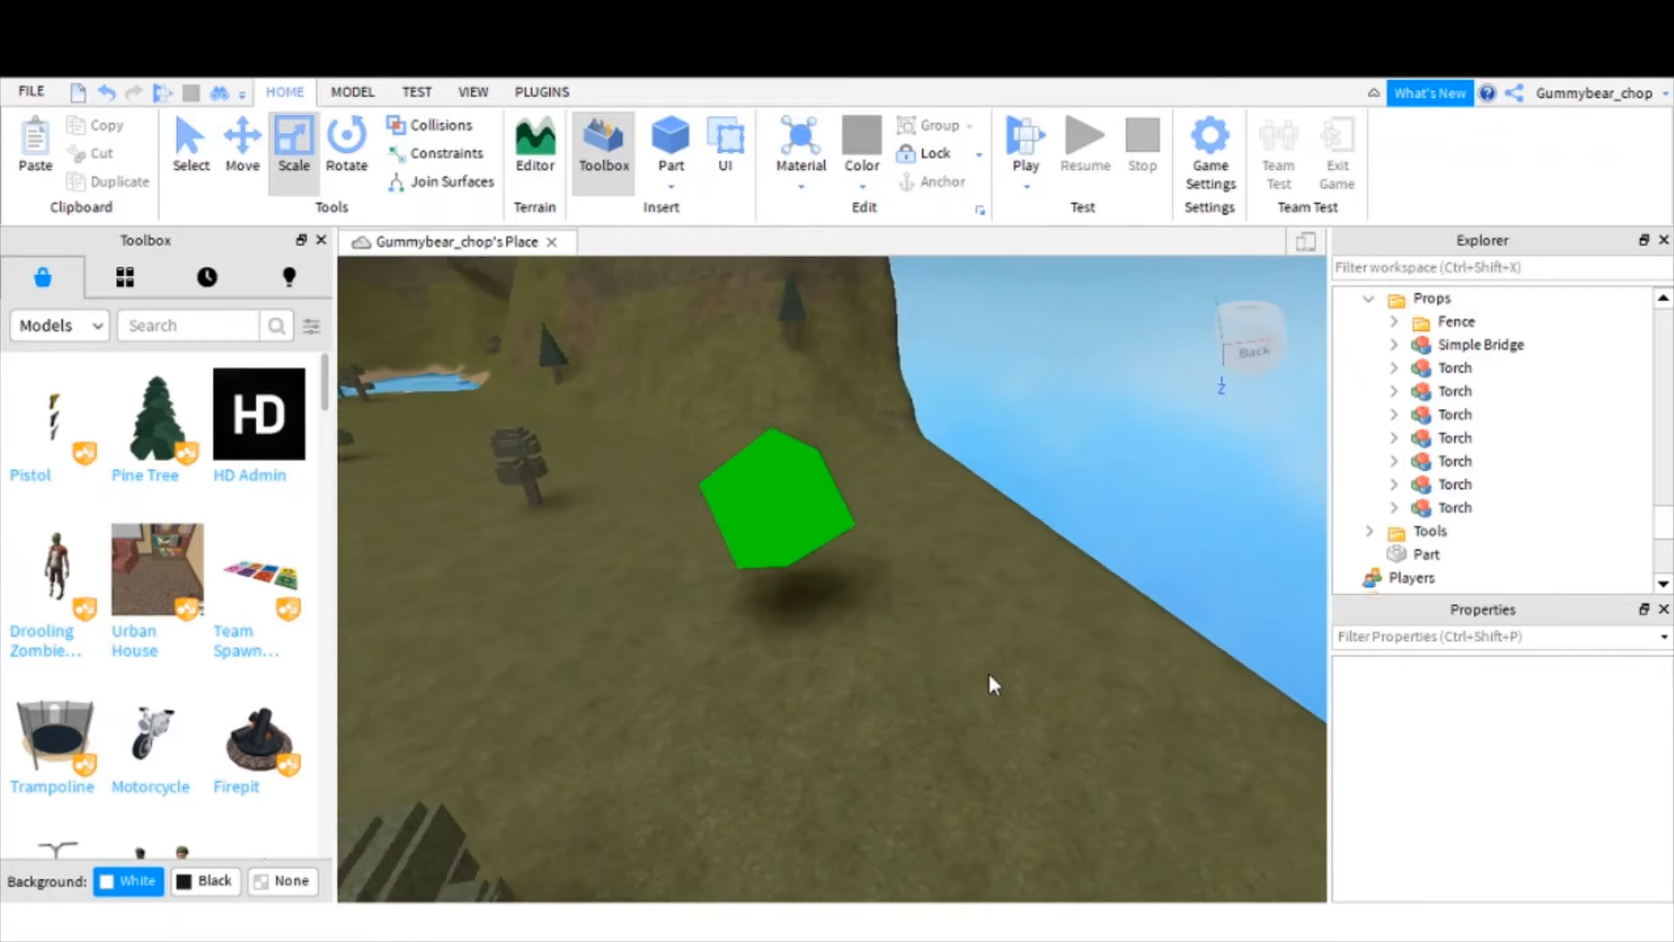
key("a")
scroll(650, 558, "down", 3)
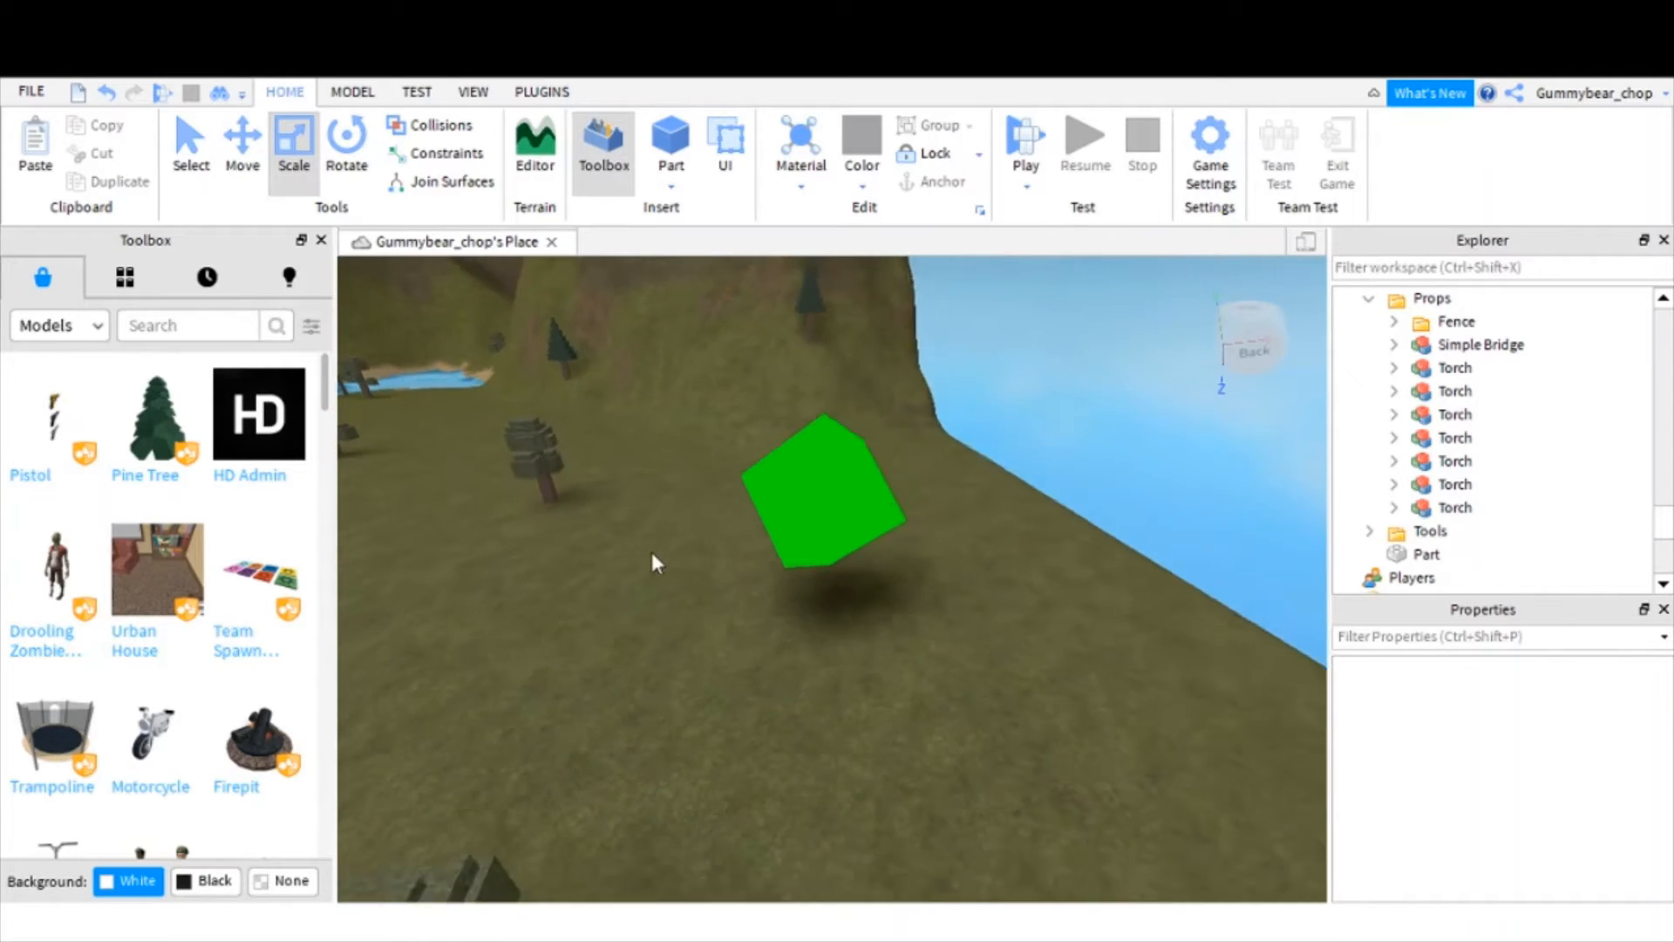
scroll(710, 565, "up", 4)
key("a")
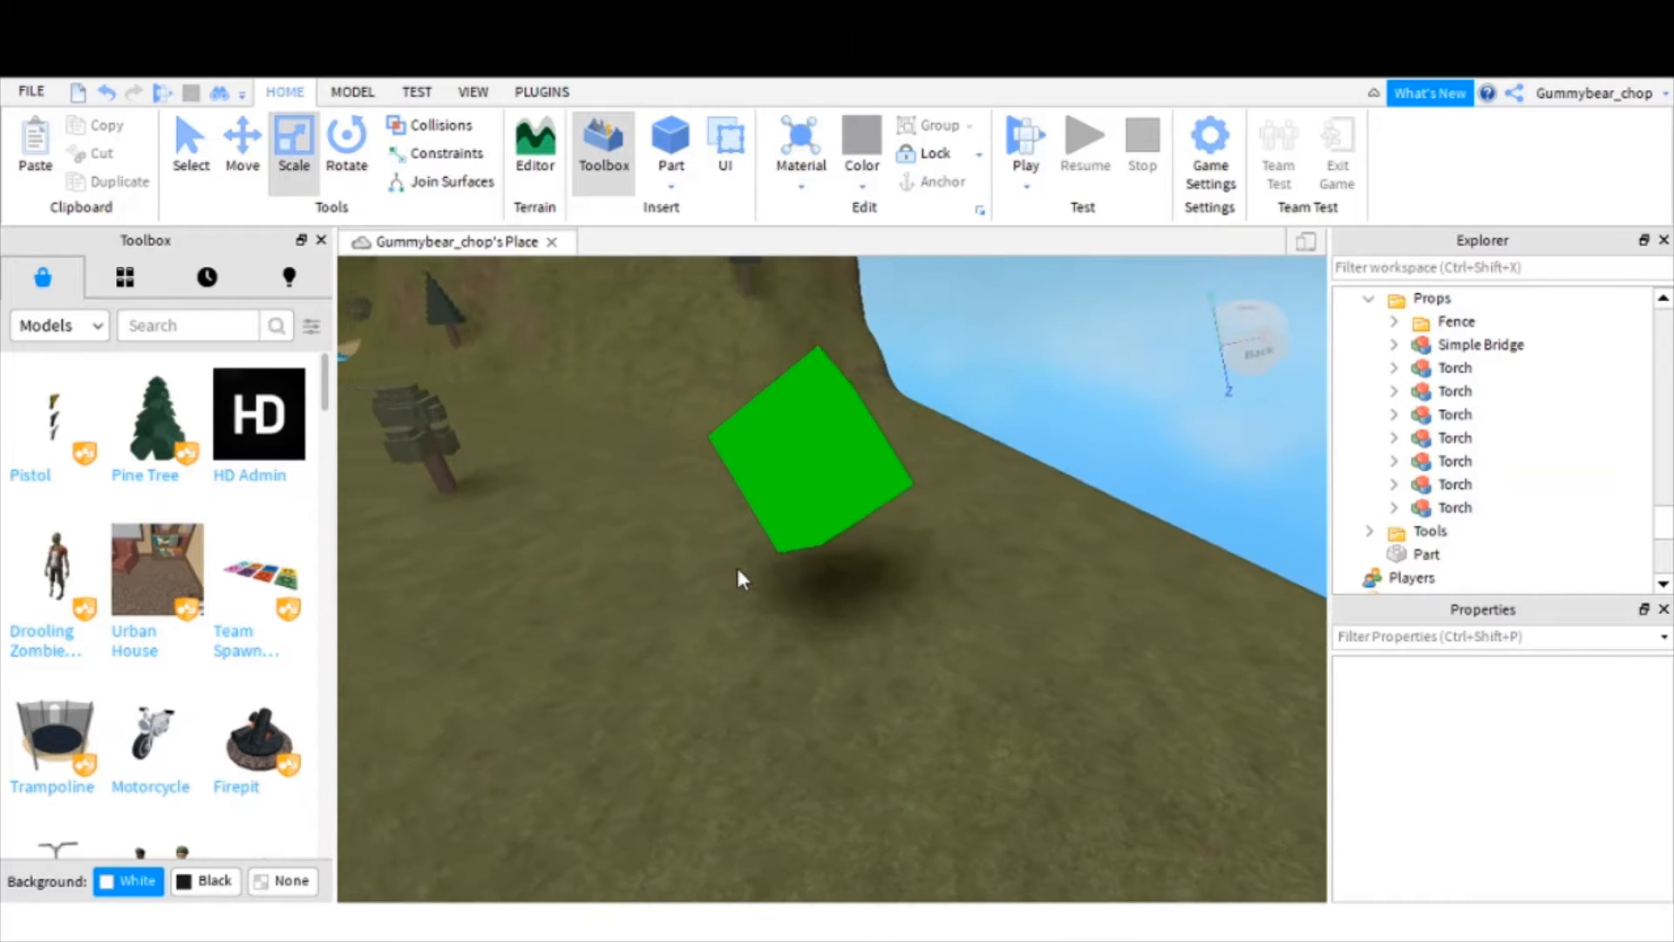
- Move the neon block down onto the grass and shift it slightly along the ground
key("w")
left_click_drag(795, 442, 702, 586)
key("a")
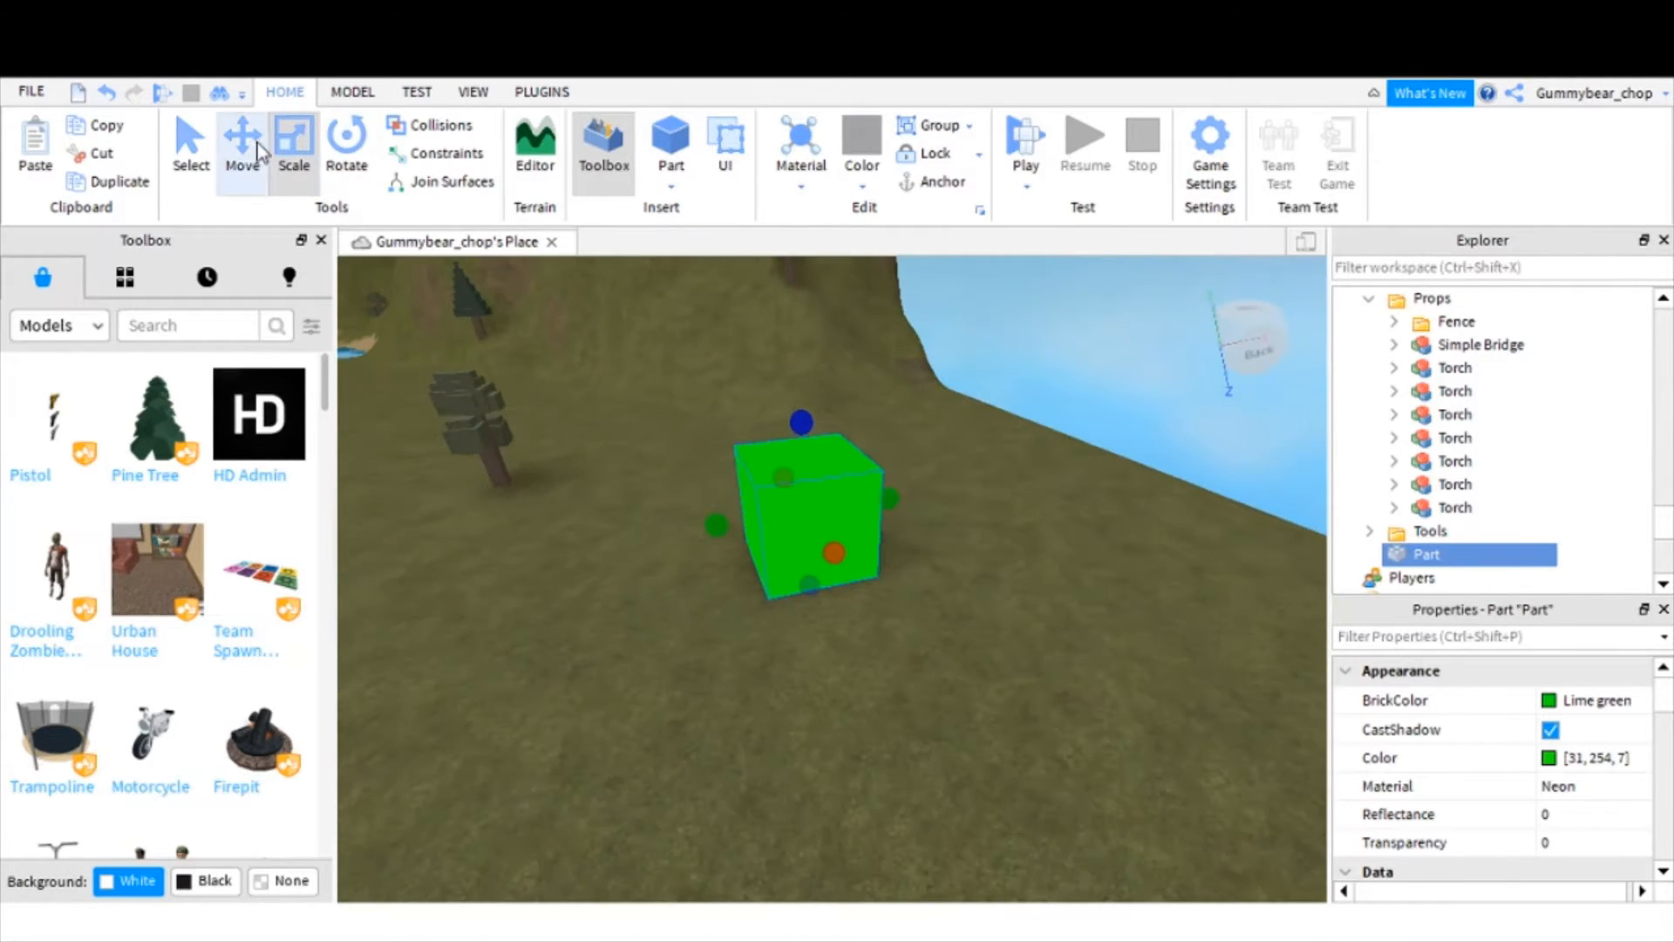
key("w")
left_click_drag(814, 494, 865, 618)
- Turn the block about its axes with the Rotate tool and reposition it on the grass
left_click(346, 143)
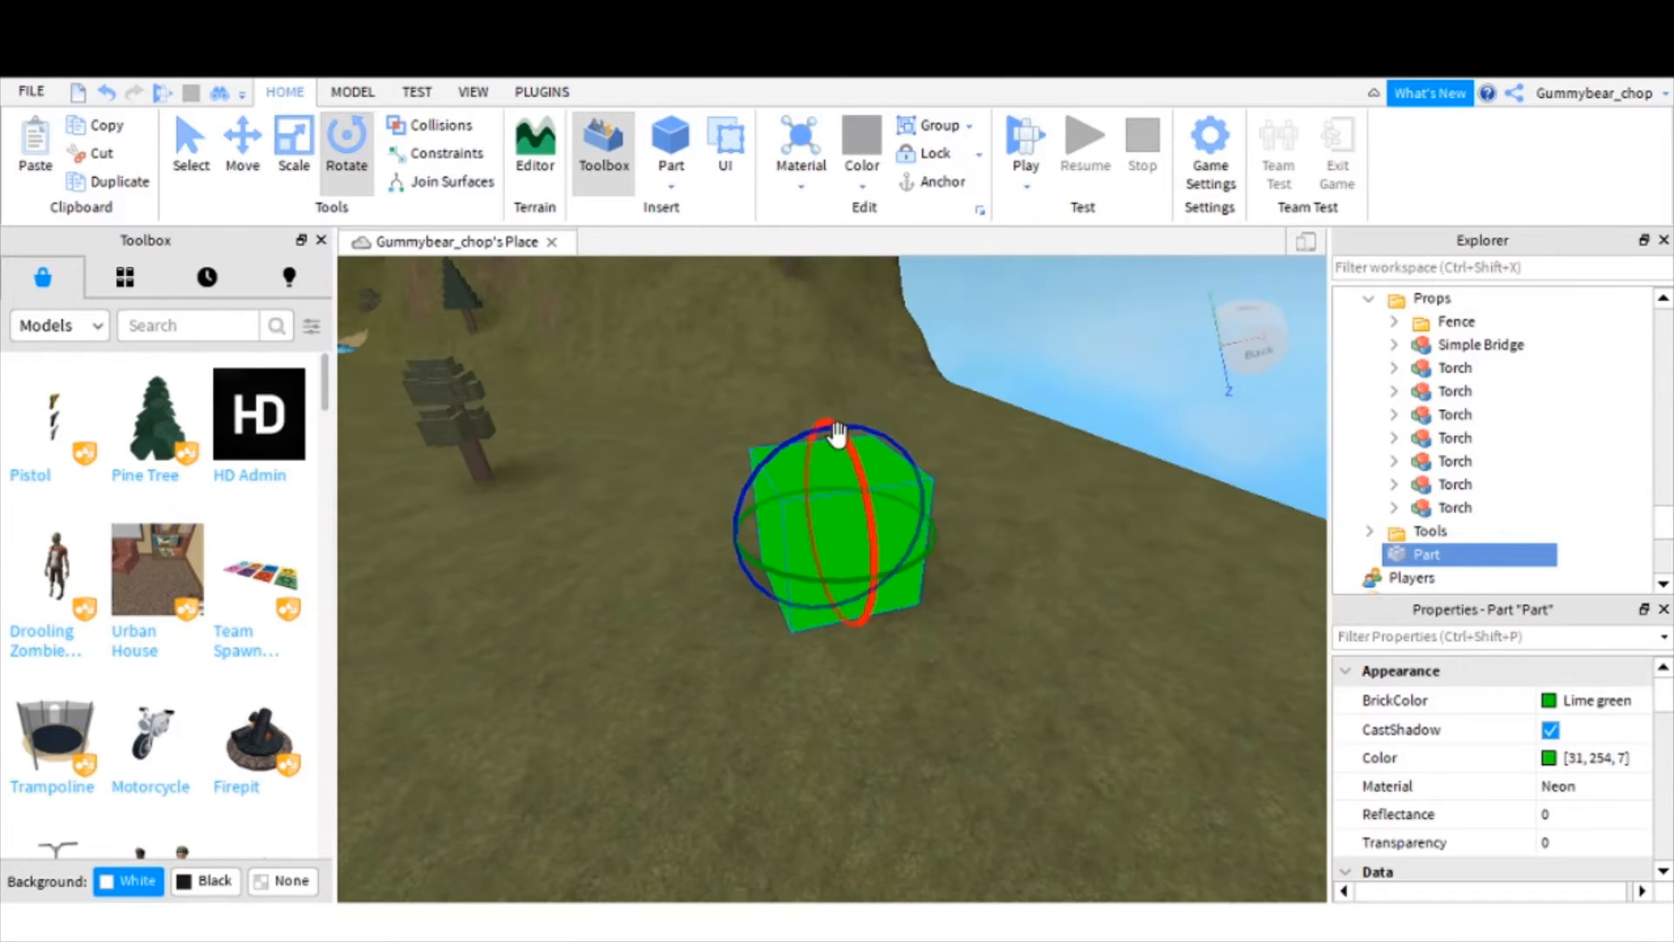
left_click_drag(836, 433, 903, 514)
left_click_drag(902, 622, 950, 533)
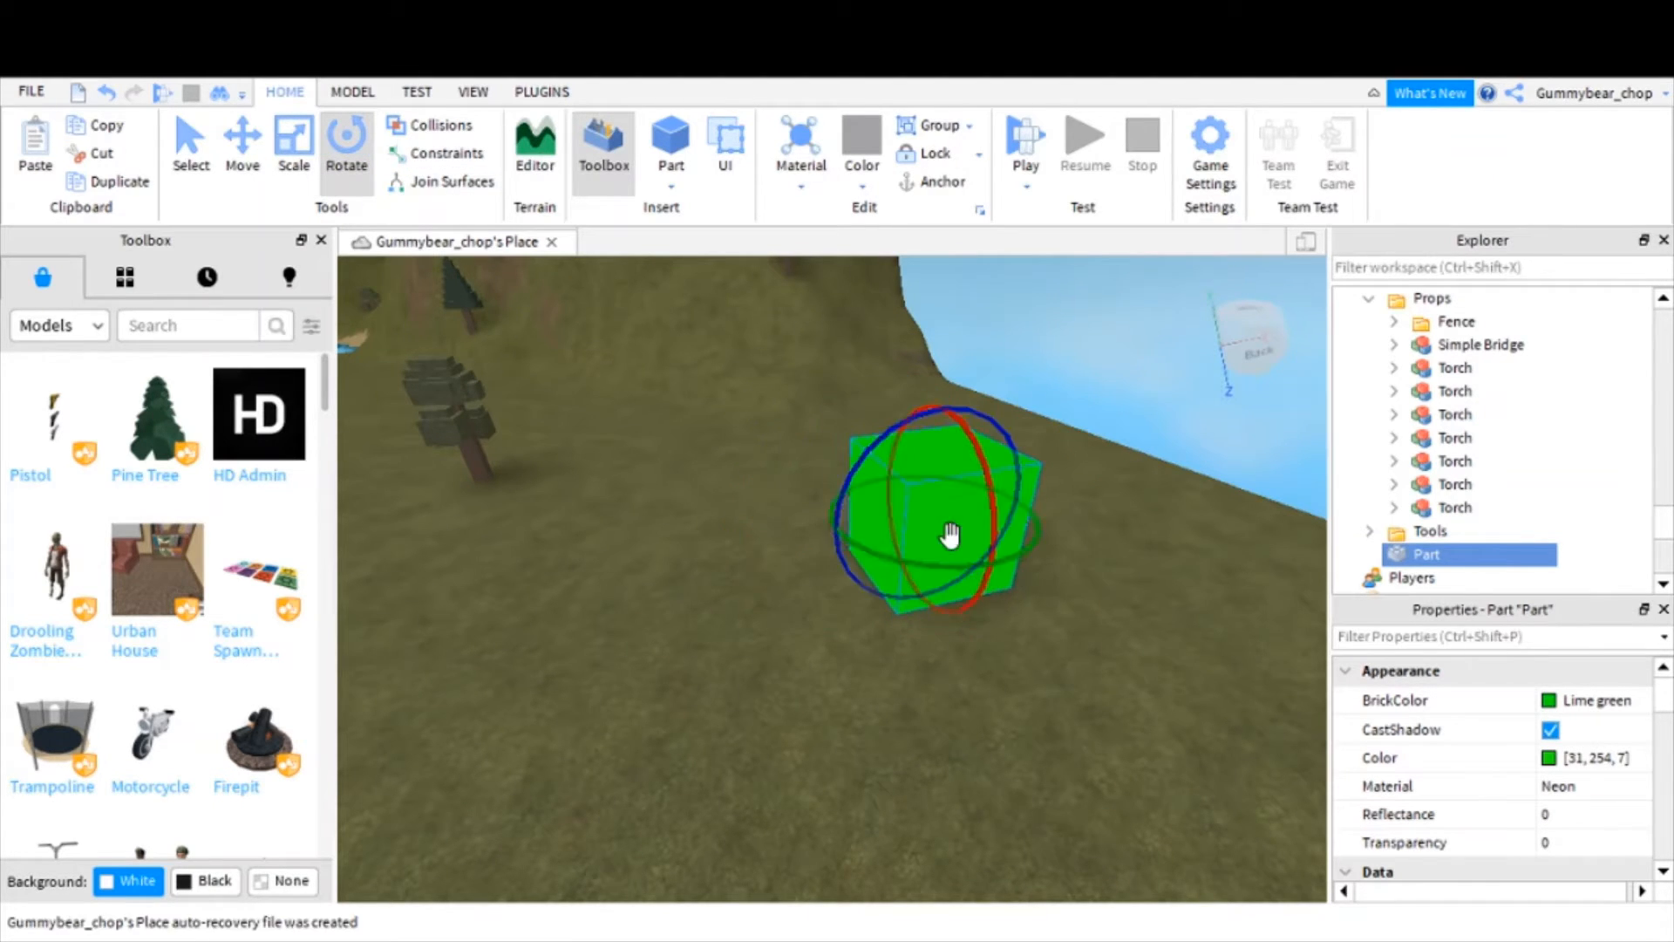
left_click_drag(917, 416, 910, 554)
- Deselect the block and view it on the grass from farther away, with the cabin in sight
left_click(599, 560)
right_click_drag(598, 560, 588, 561)
scroll(588, 561, "down", 2)
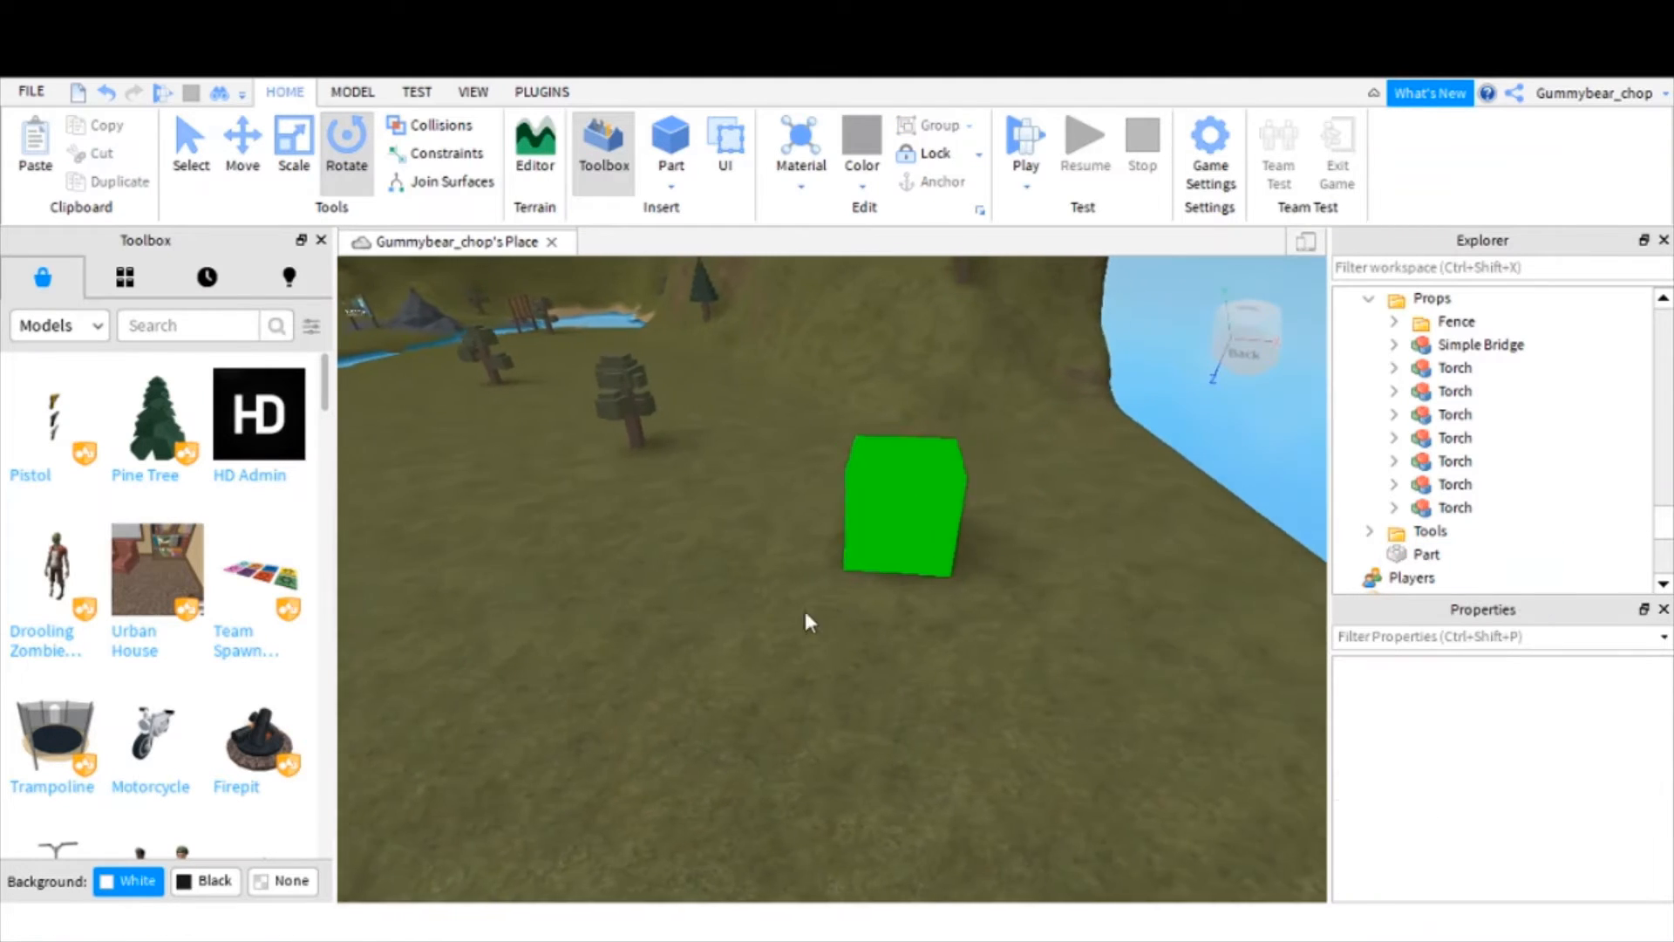
key("s")
key("a")
key("w")
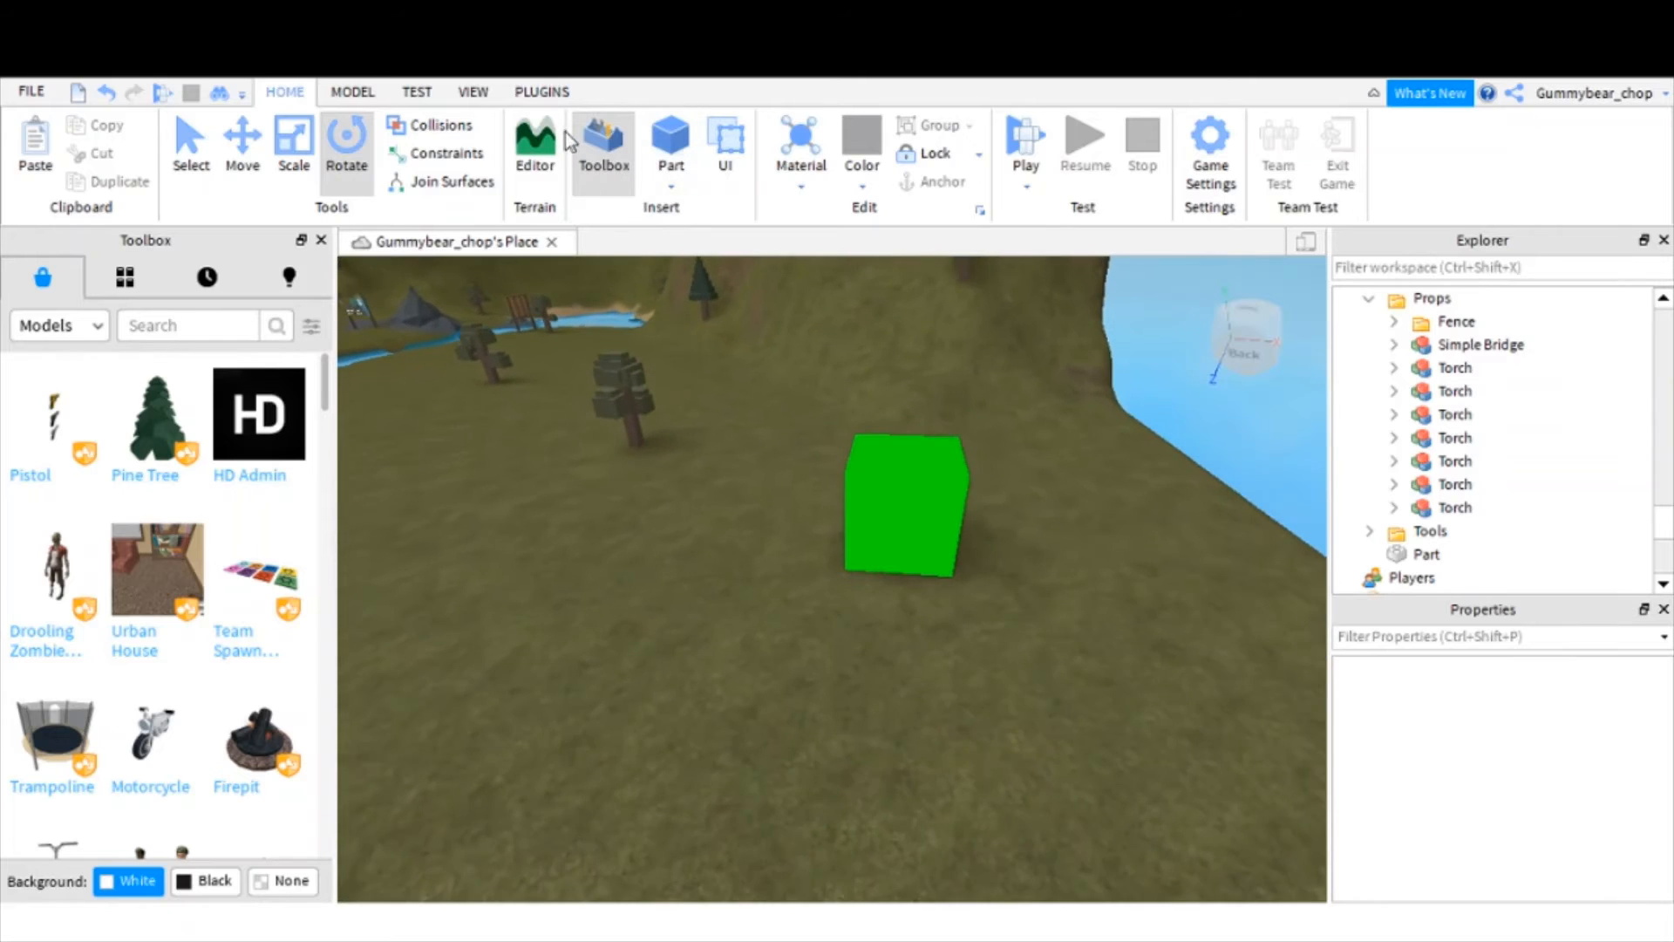
right_click_drag(735, 413, 530, 270)
key("s")
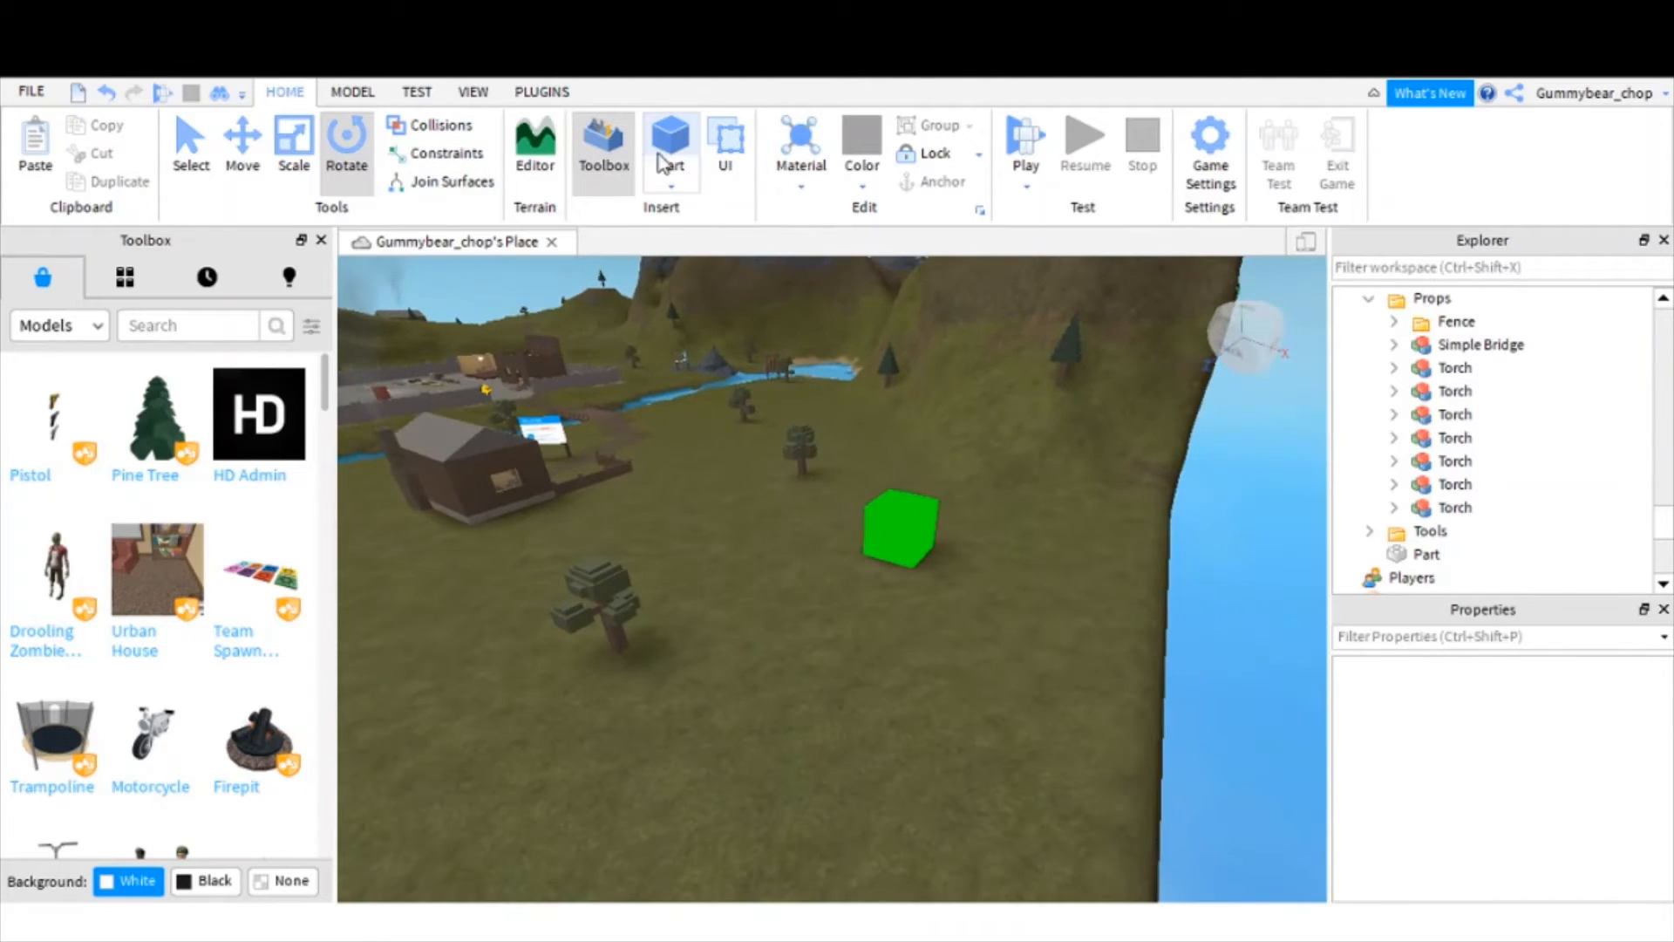
- Open the Terrain Editor and review its map generation settings
left_click(535, 146)
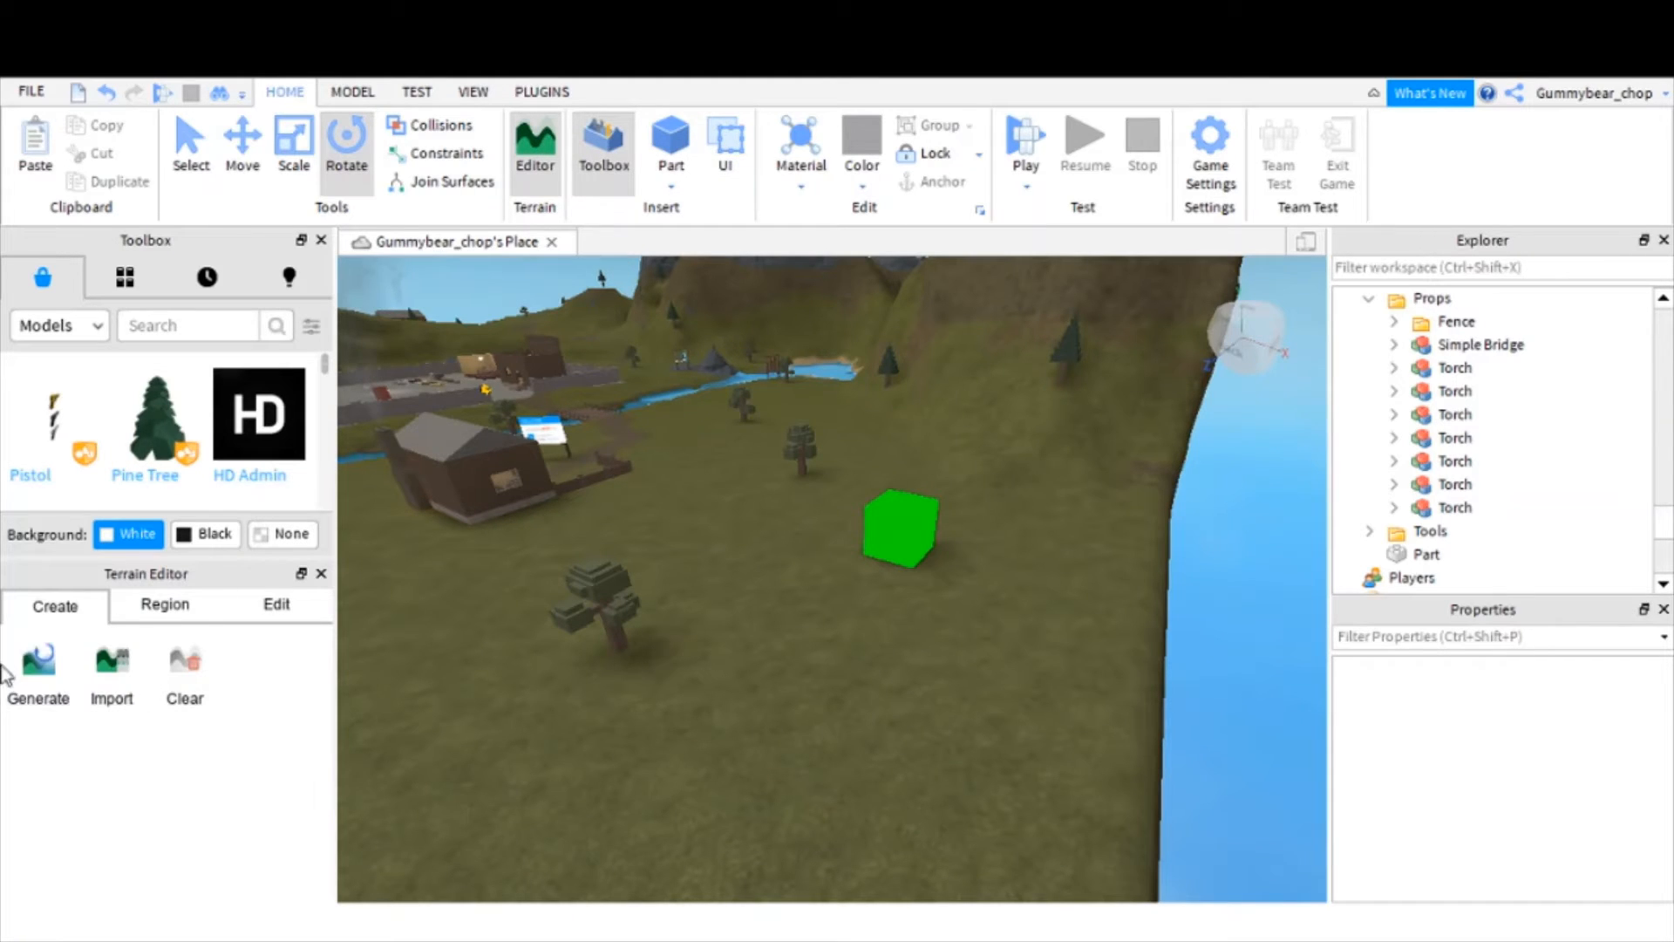
left_click(39, 672)
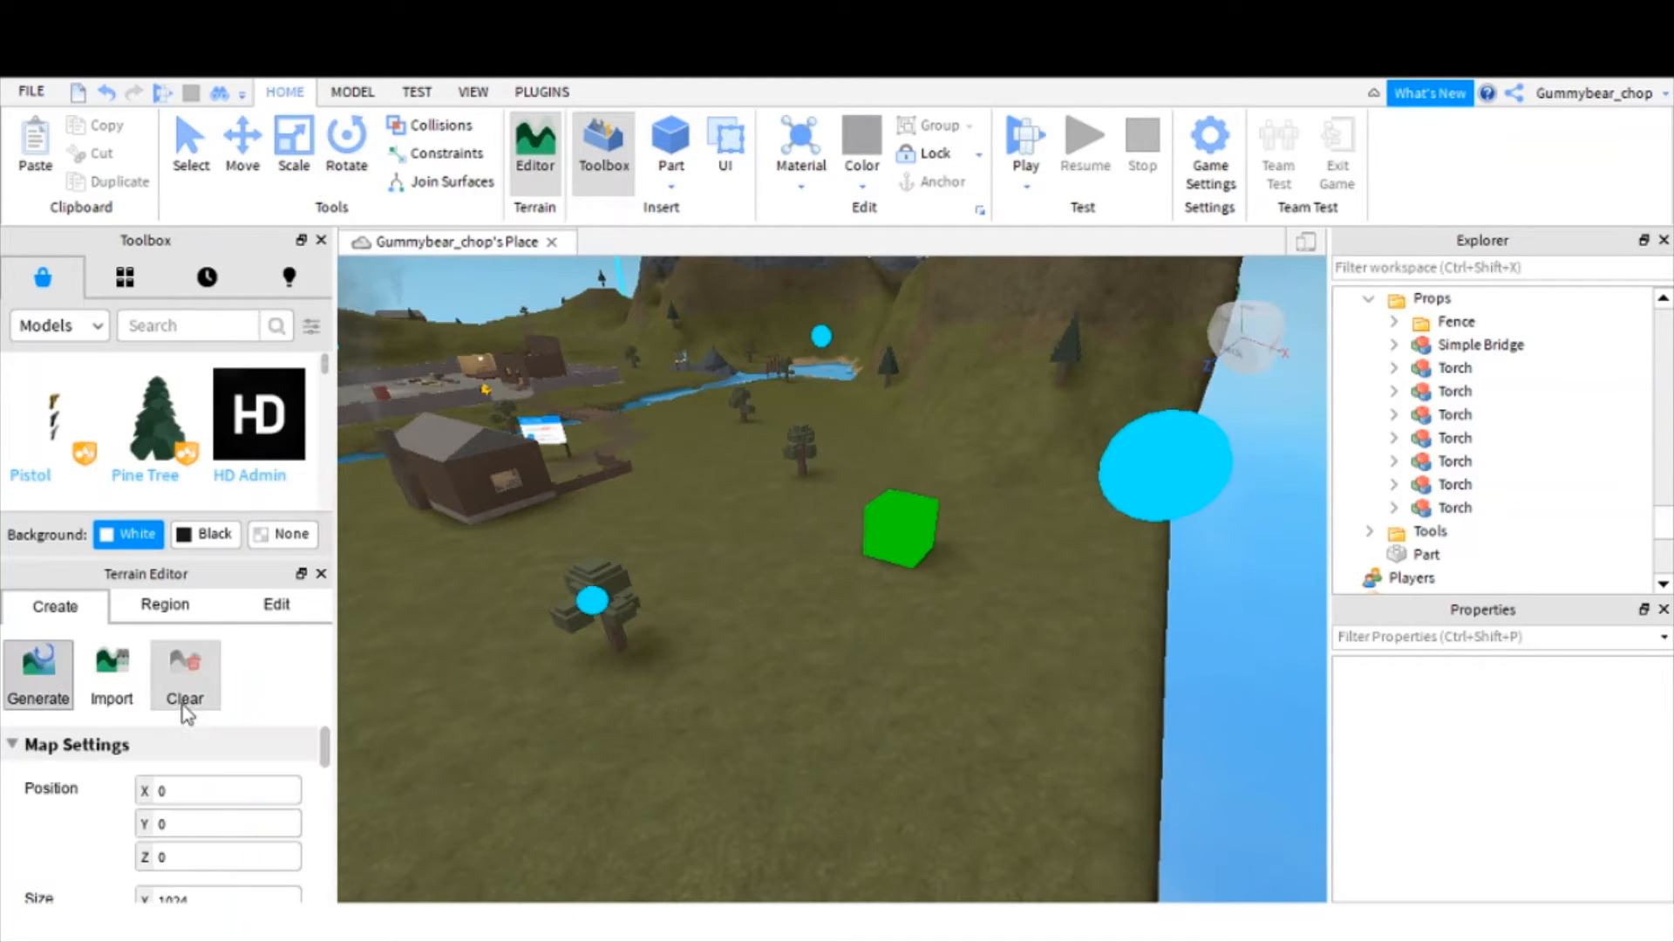
scroll(138, 793, "down", 10)
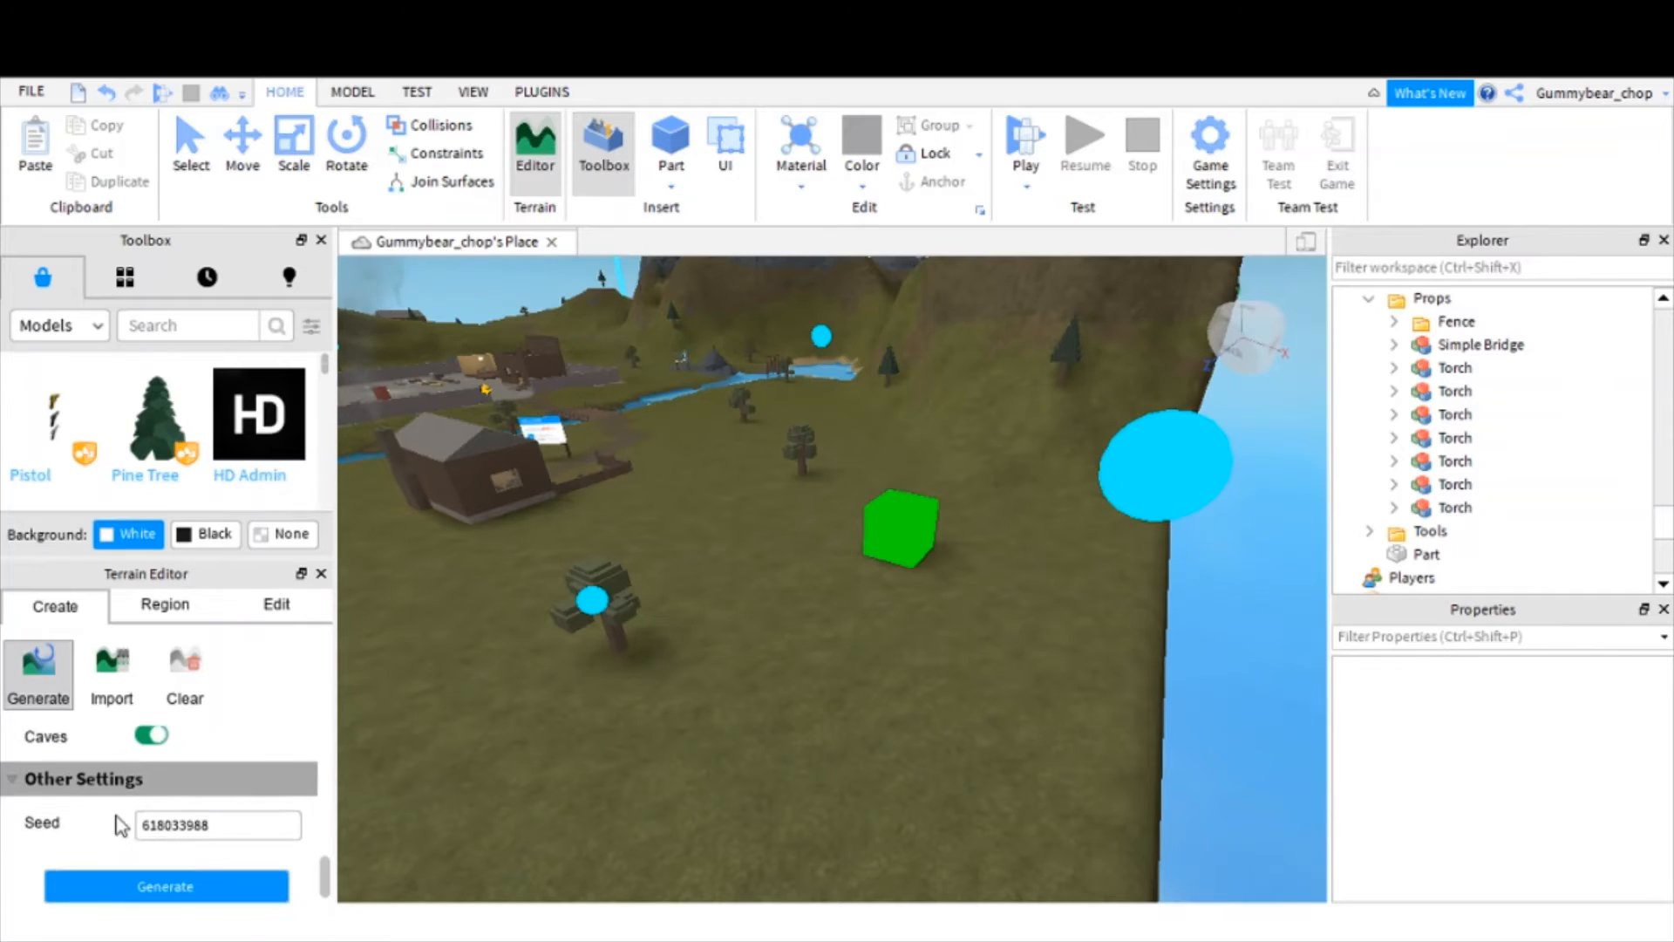
scroll(205, 811, "up", 10)
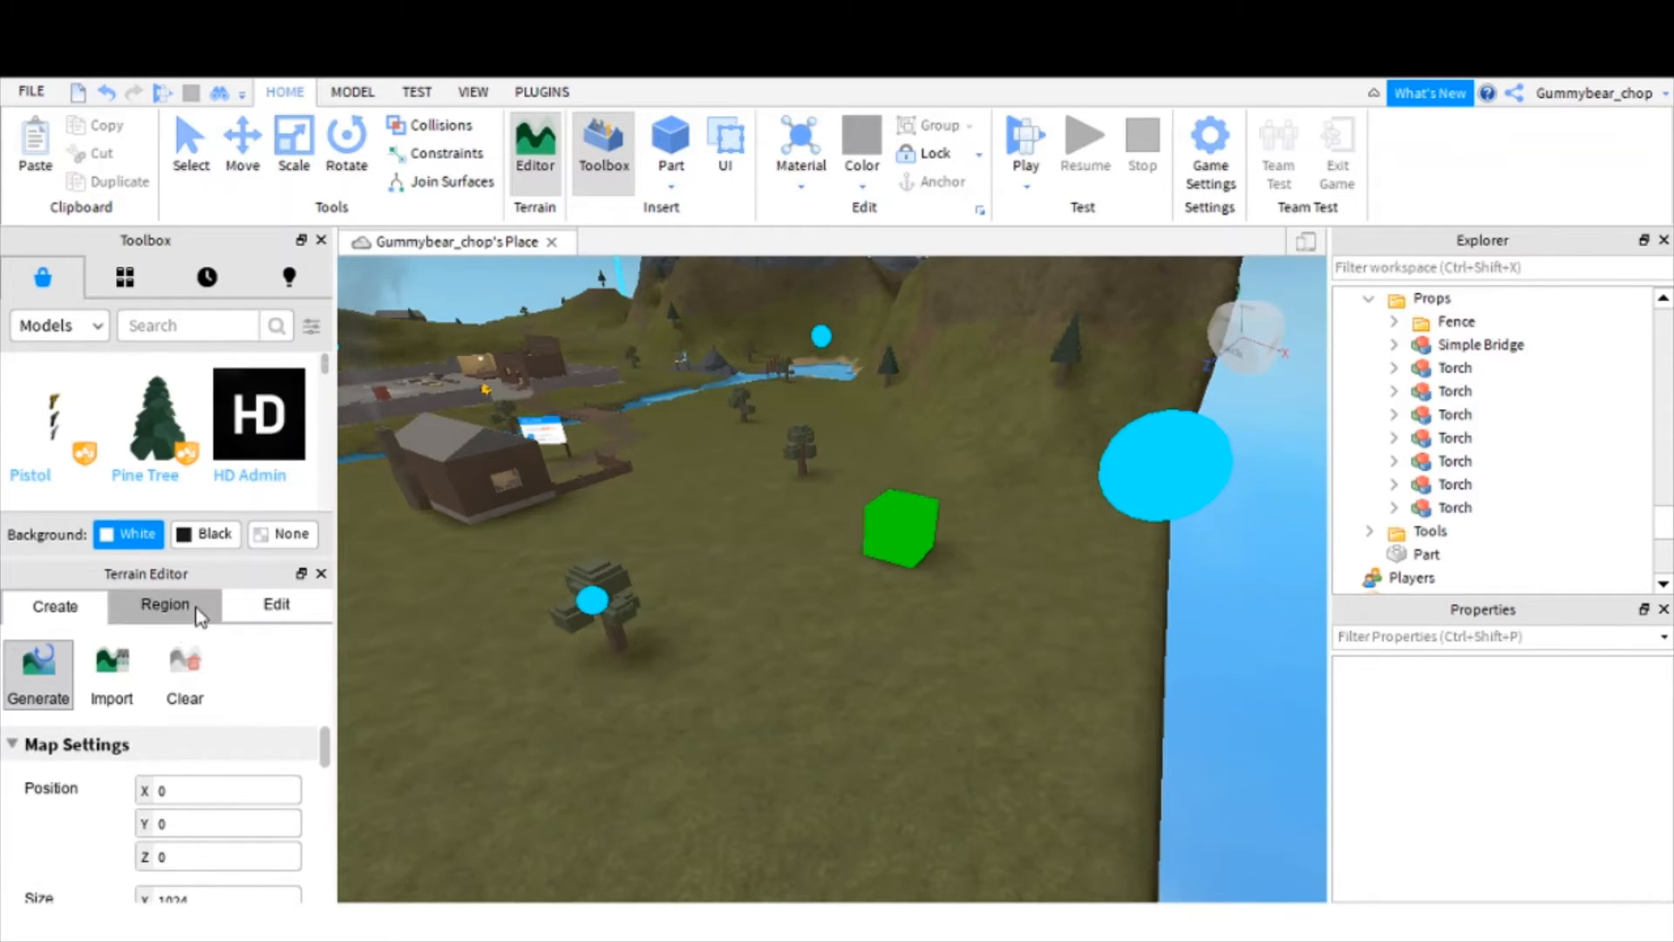
- Look through the Terrain Editor's Edit and Region tools, including the Resize settings
left_click(258, 610)
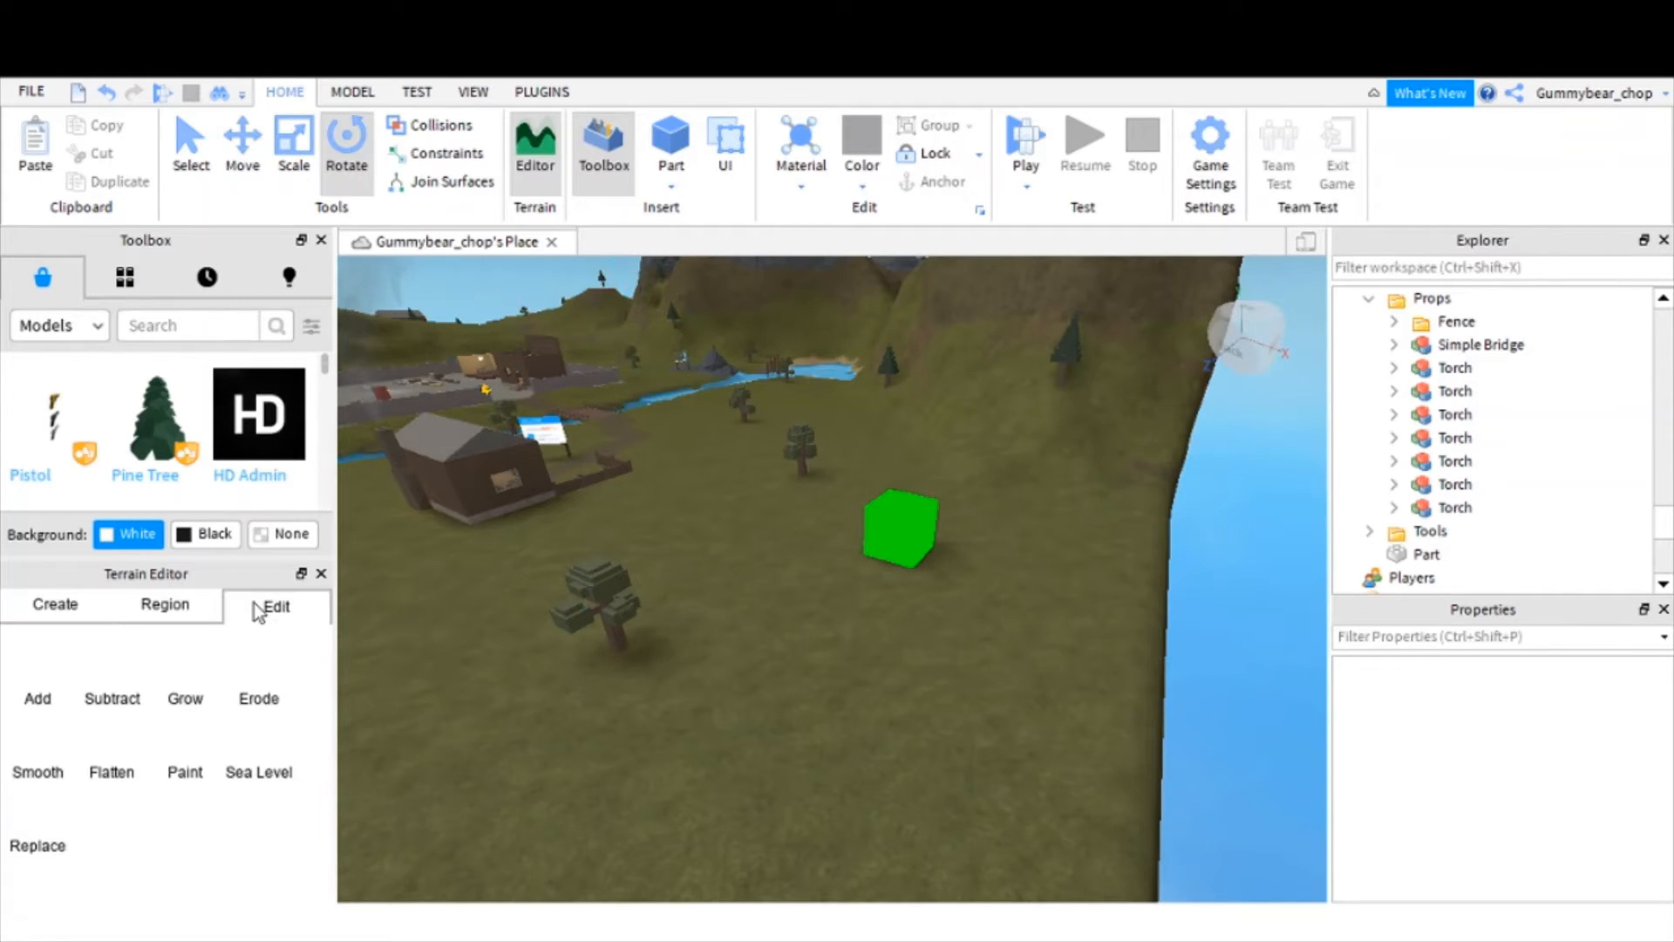
left_click(76, 614)
left_click(206, 621)
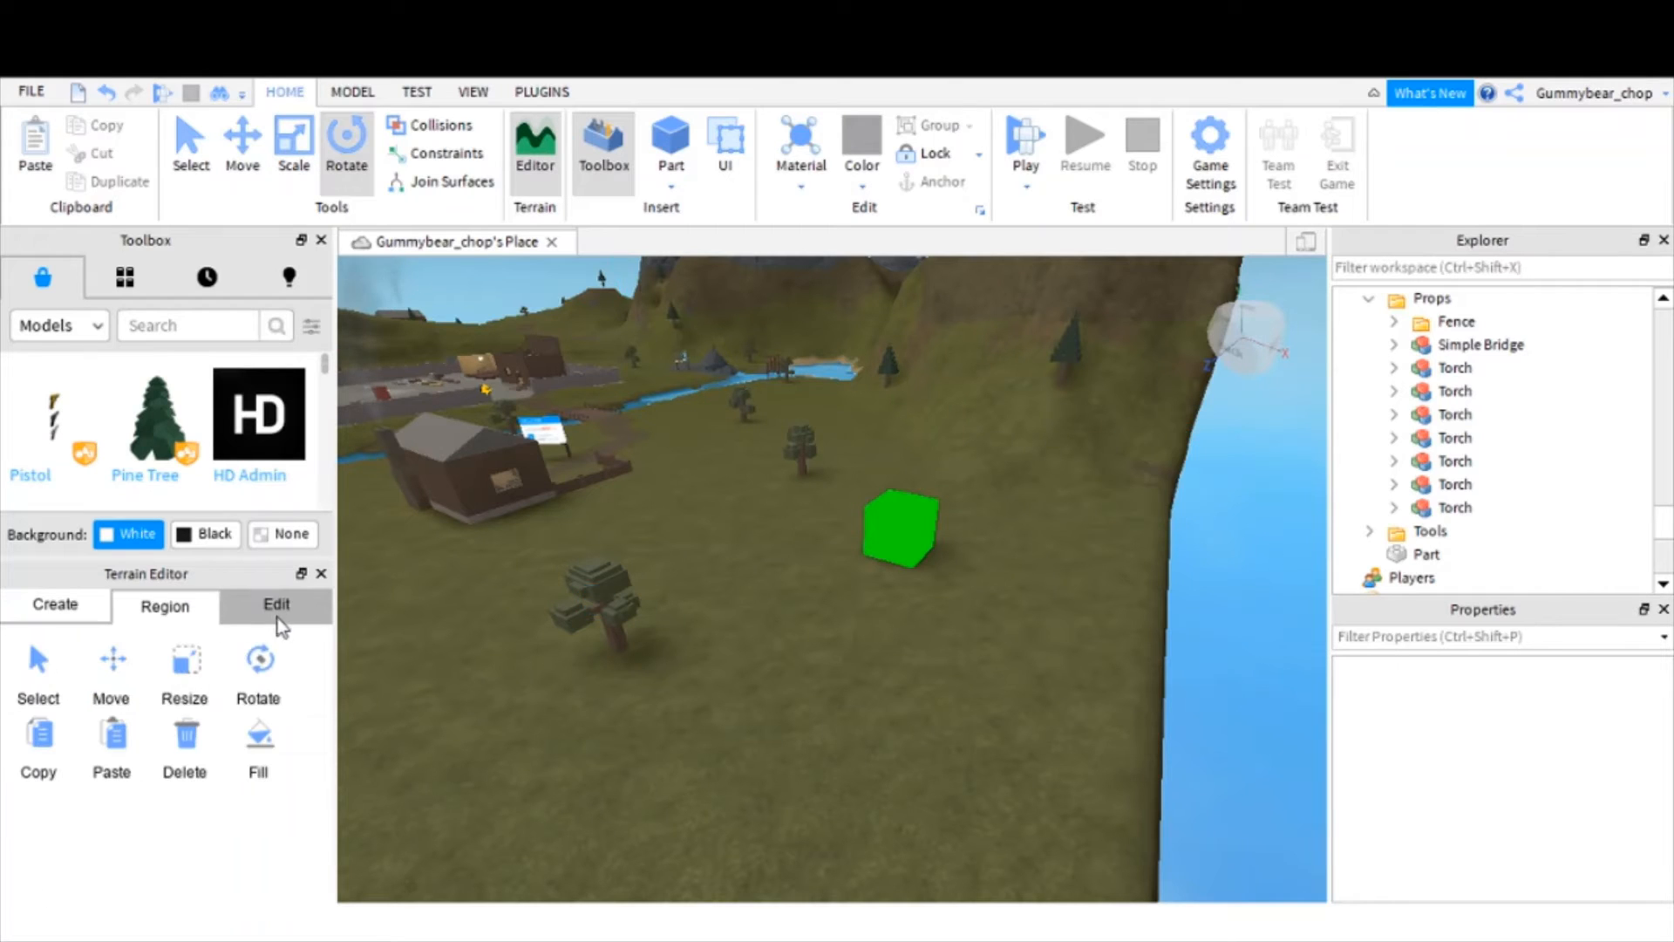
left_click(171, 672)
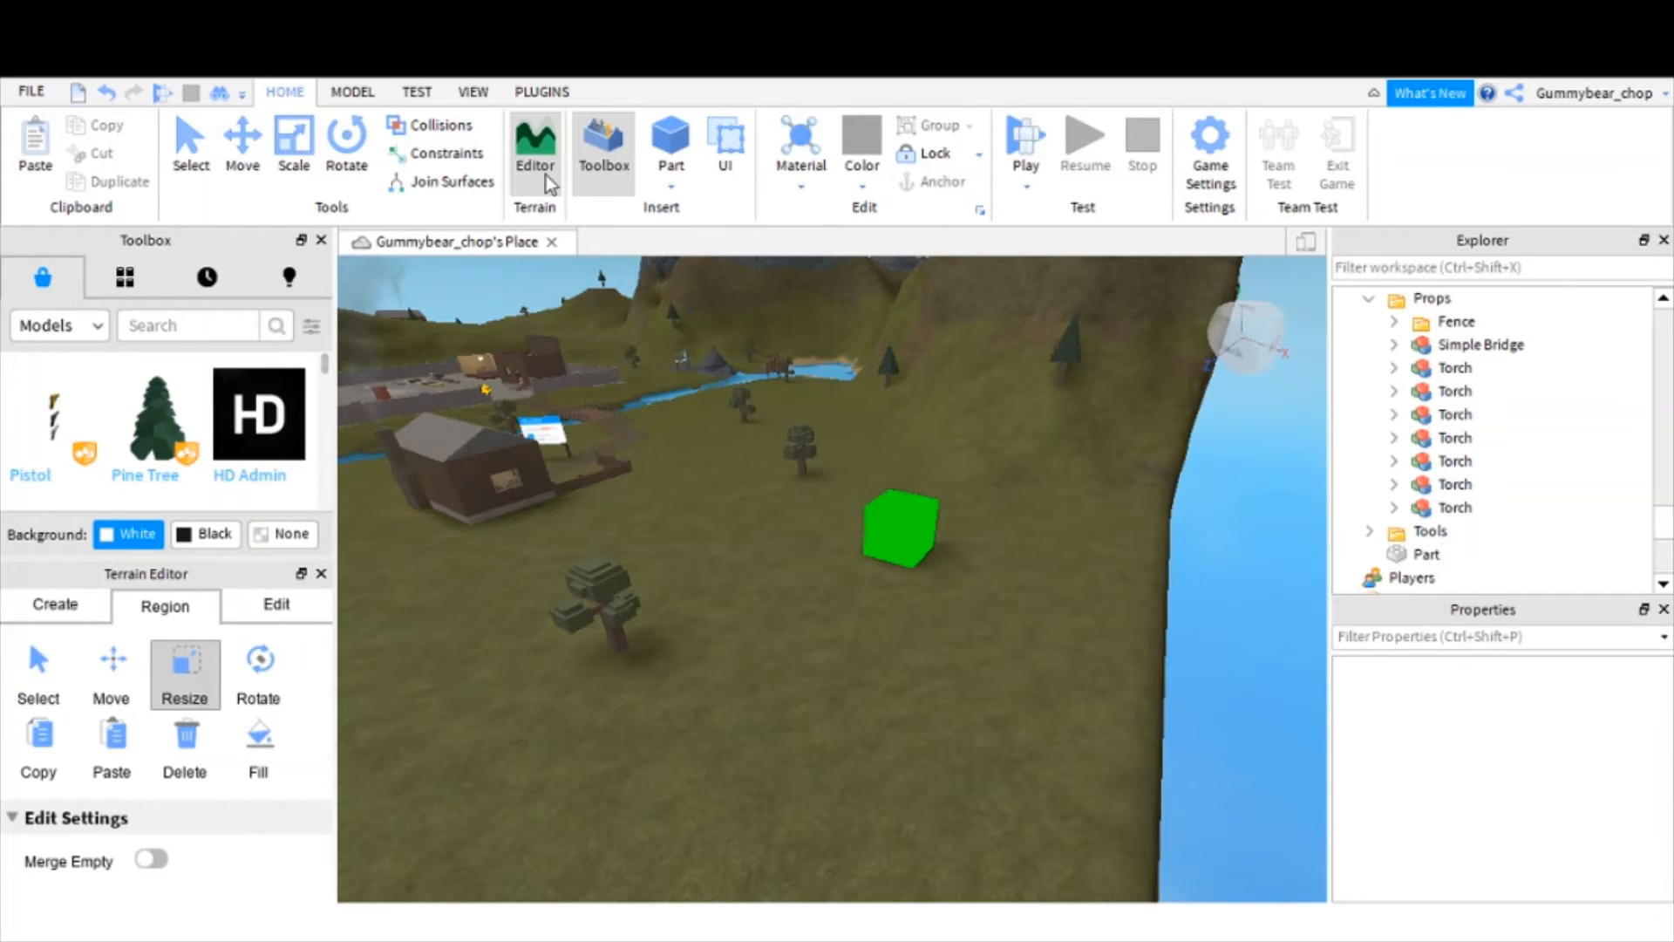
- Grow a mound of terrain at the map's edge beside the green block using the Grow brush
left_click(297, 610)
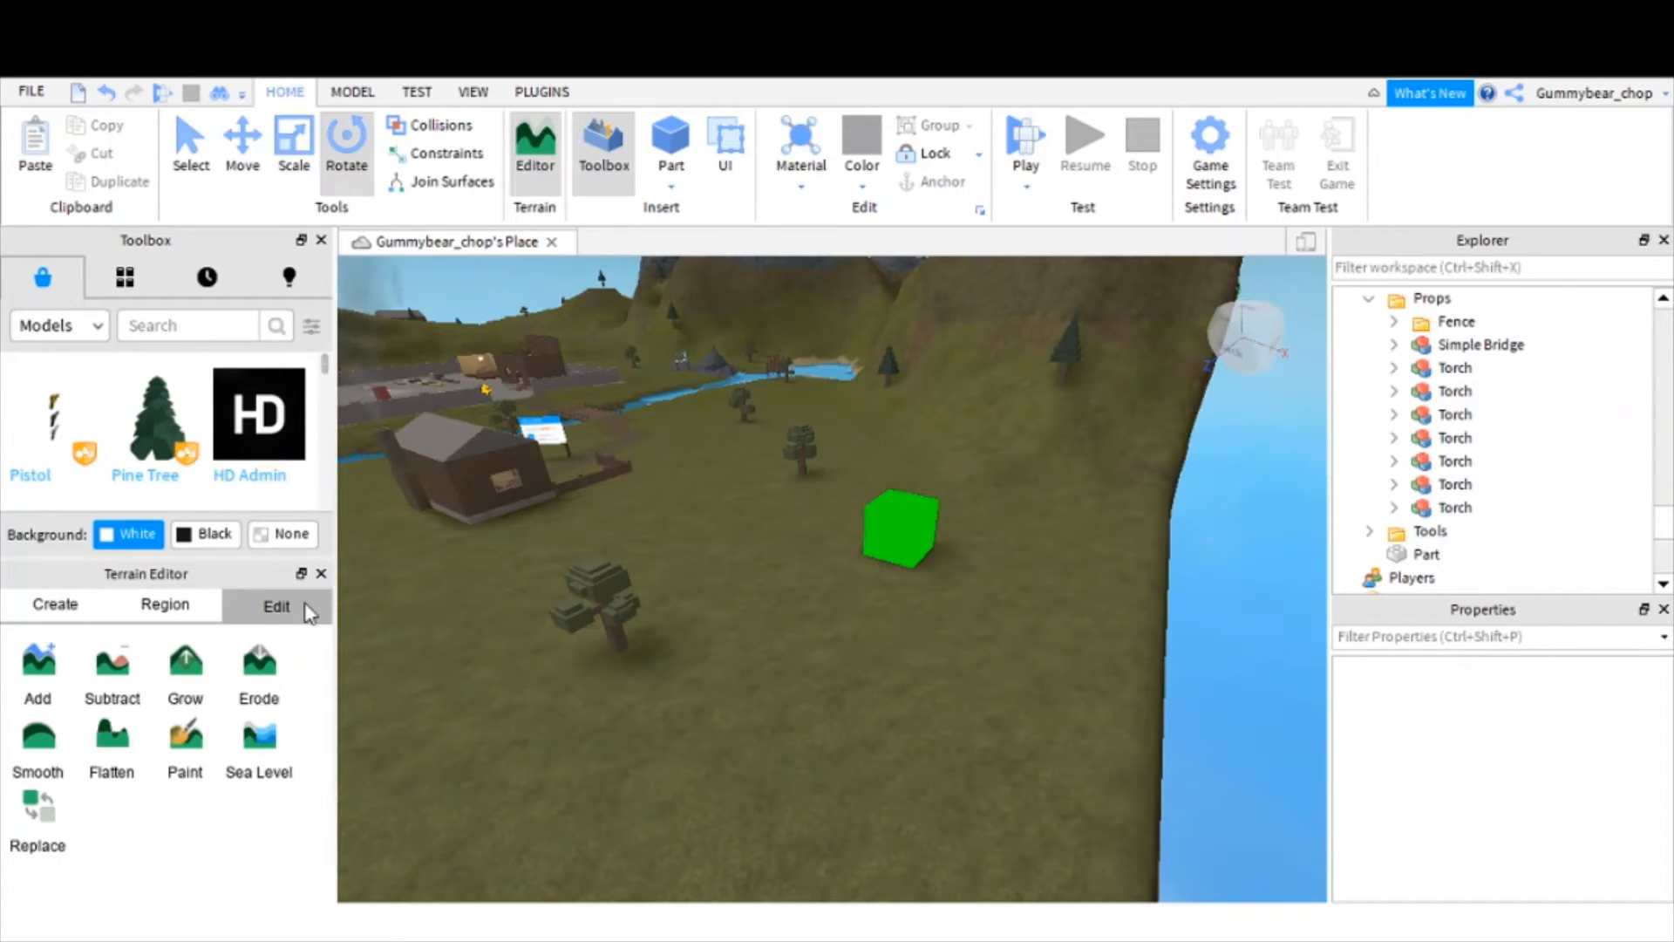
left_click(176, 672)
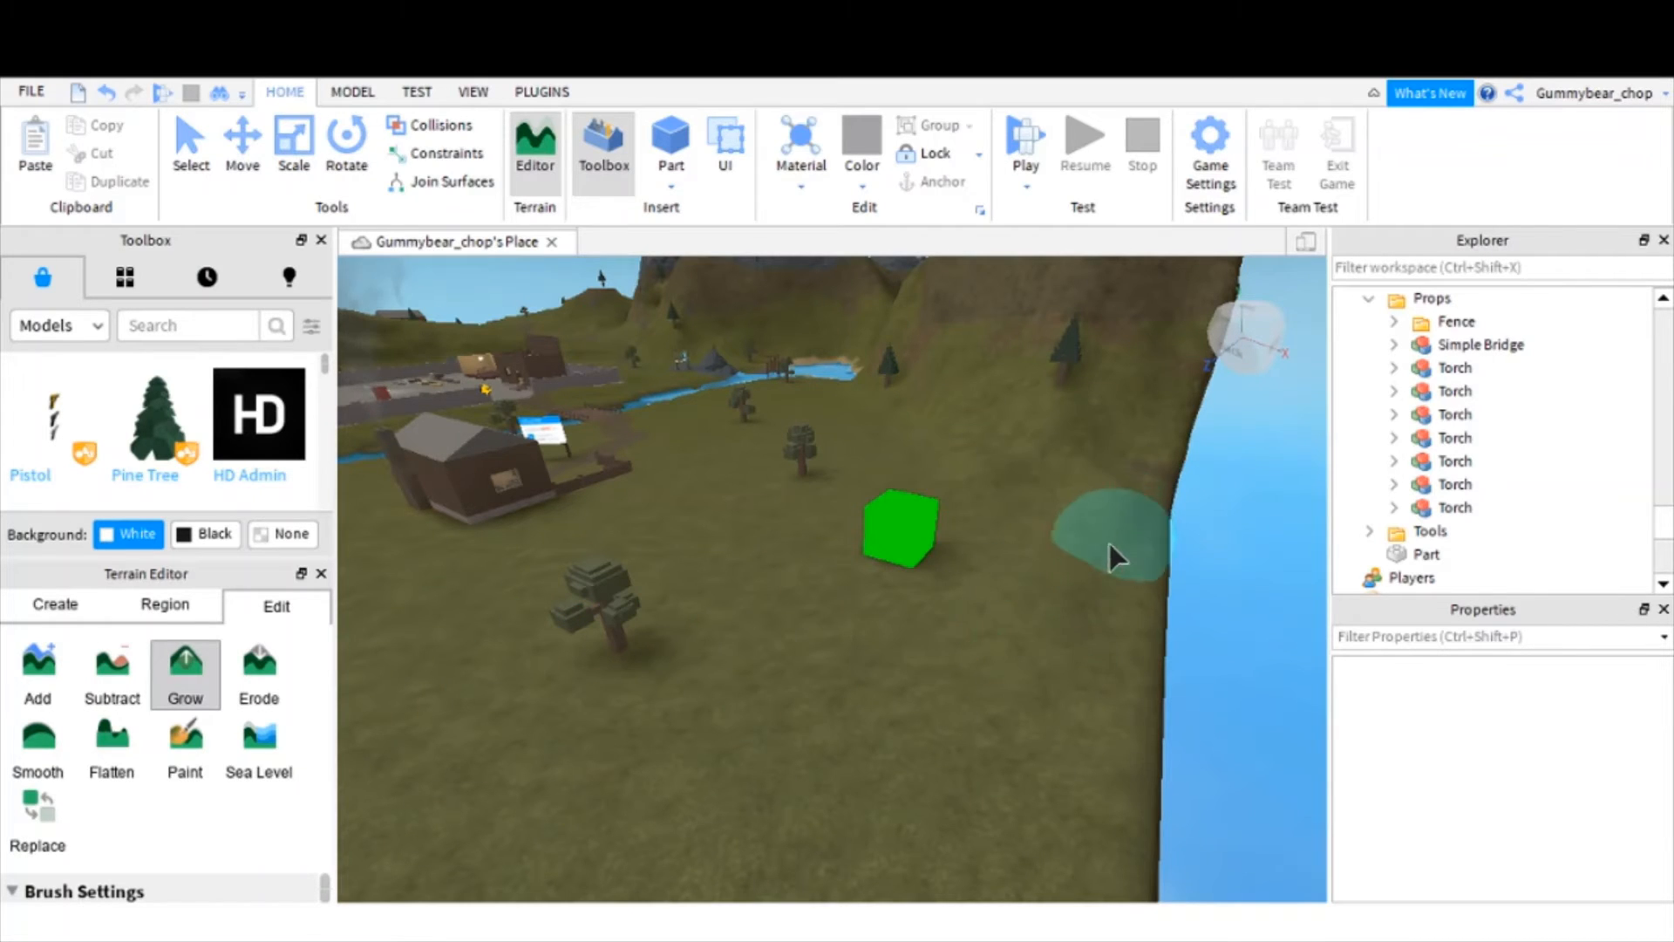
mouse_move(1069, 615)
left_mouse_down()
mouse_move(1109, 549)
mouse_move(1116, 483)
left_mouse_up()
- Extend the new mound with the Grow brush into a rocky overhang above the green block
right_click_drag(1102, 528, 1101, 528)
key("a")
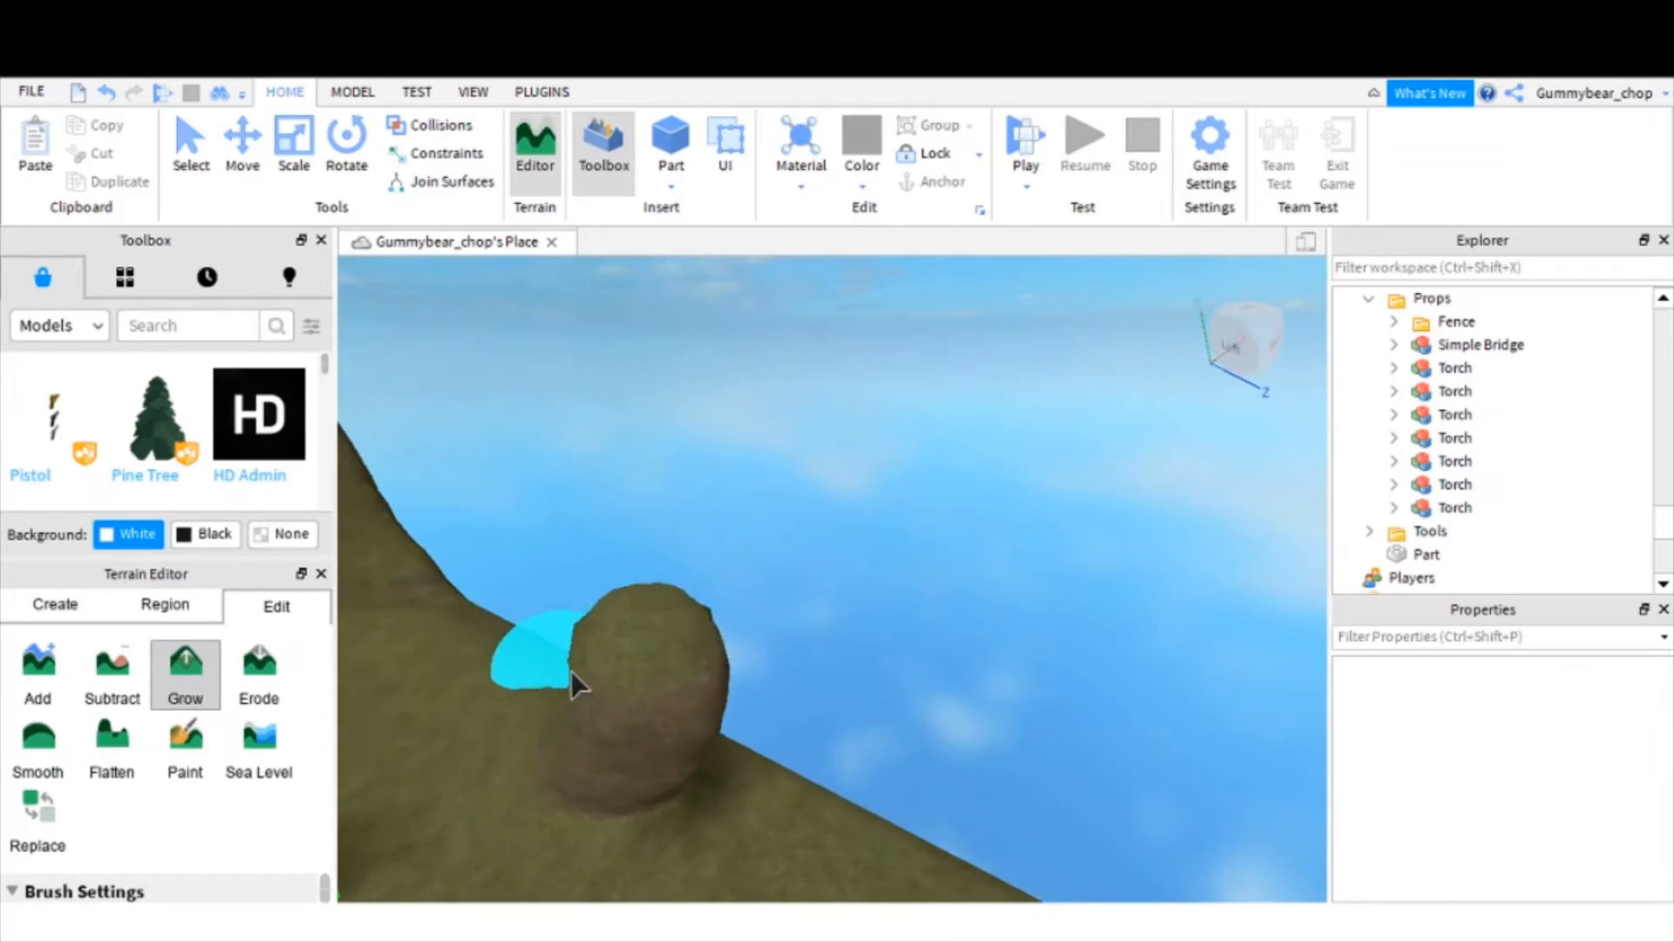
mouse_move(641, 688)
left_mouse_down()
mouse_move(617, 659)
mouse_move(689, 692)
mouse_move(610, 620)
mouse_move(731, 692)
mouse_move(680, 608)
mouse_move(731, 641)
mouse_move(1027, 608)
mouse_move(740, 676)
mouse_move(825, 628)
mouse_move(583, 657)
mouse_move(622, 709)
mouse_move(781, 673)
mouse_move(803, 654)
mouse_move(793, 586)
mouse_move(961, 600)
mouse_move(767, 675)
mouse_move(1024, 584)
mouse_move(771, 767)
mouse_move(947, 663)
mouse_move(997, 588)
mouse_move(1109, 570)
mouse_move(964, 619)
mouse_move(821, 637)
mouse_move(959, 643)
mouse_move(1041, 617)
mouse_move(871, 656)
left_mouse_up()
key("a")
right_click_drag(871, 655, 832, 672)
scroll(830, 669, "up", 3)
scroll(830, 669, "down", 5)
scroll(1033, 536, "up", 2)
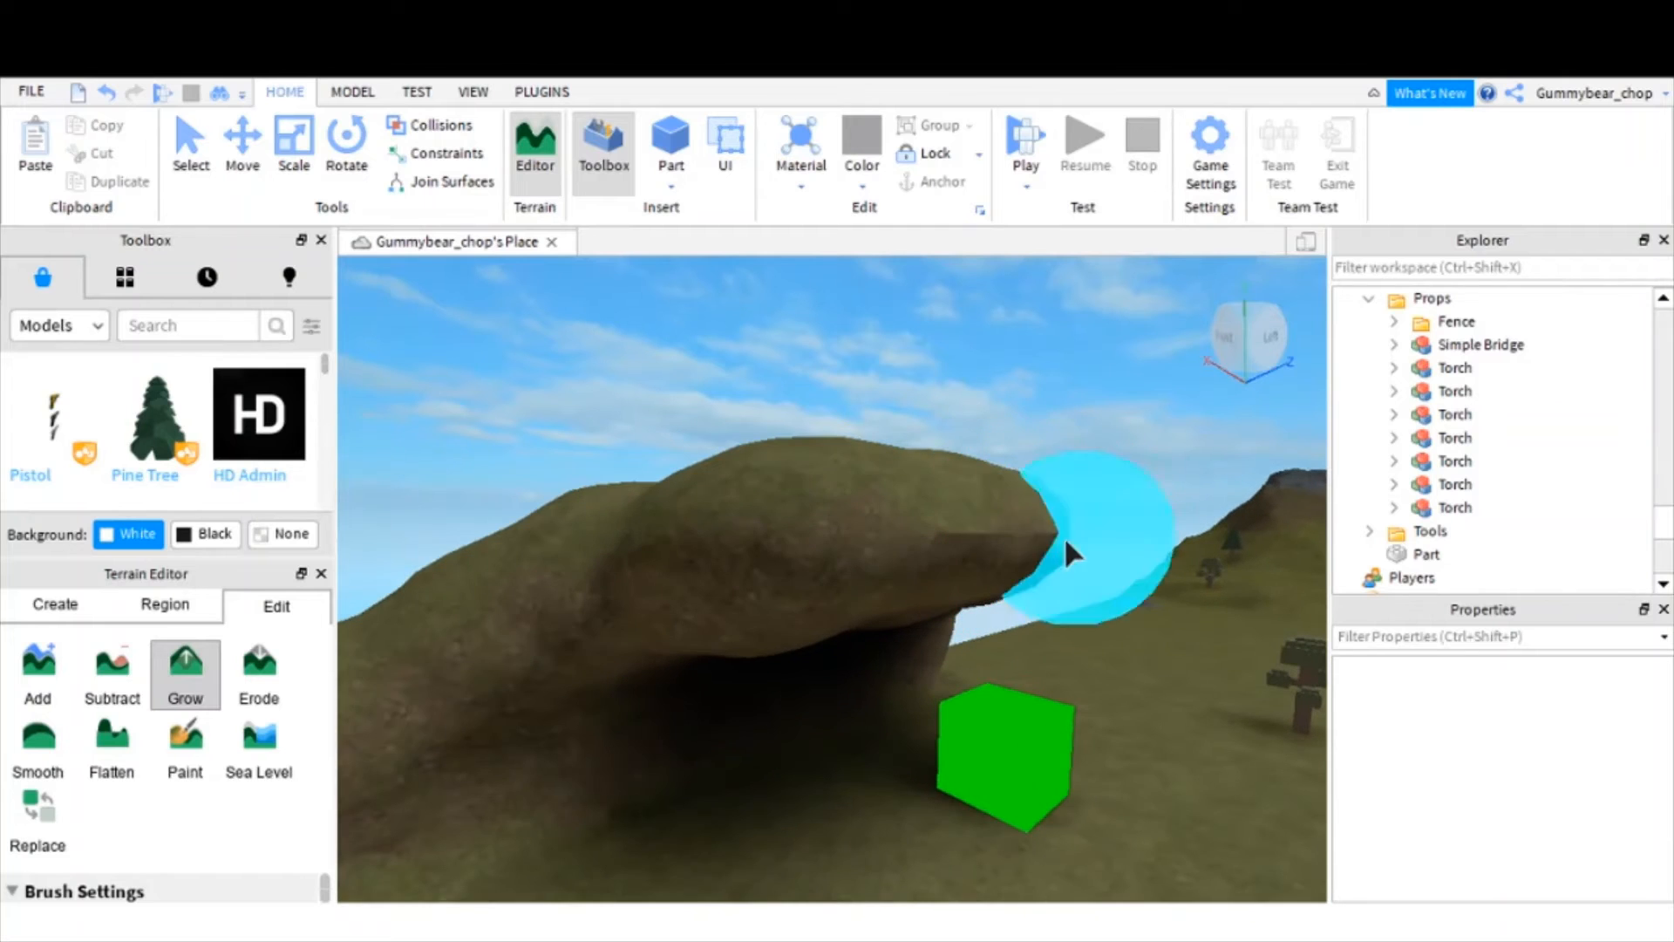
- Thicken the outer end of the overhang with more Grow brush strokes
scroll(913, 549, "down", 1)
scroll(1011, 545, "up", 3)
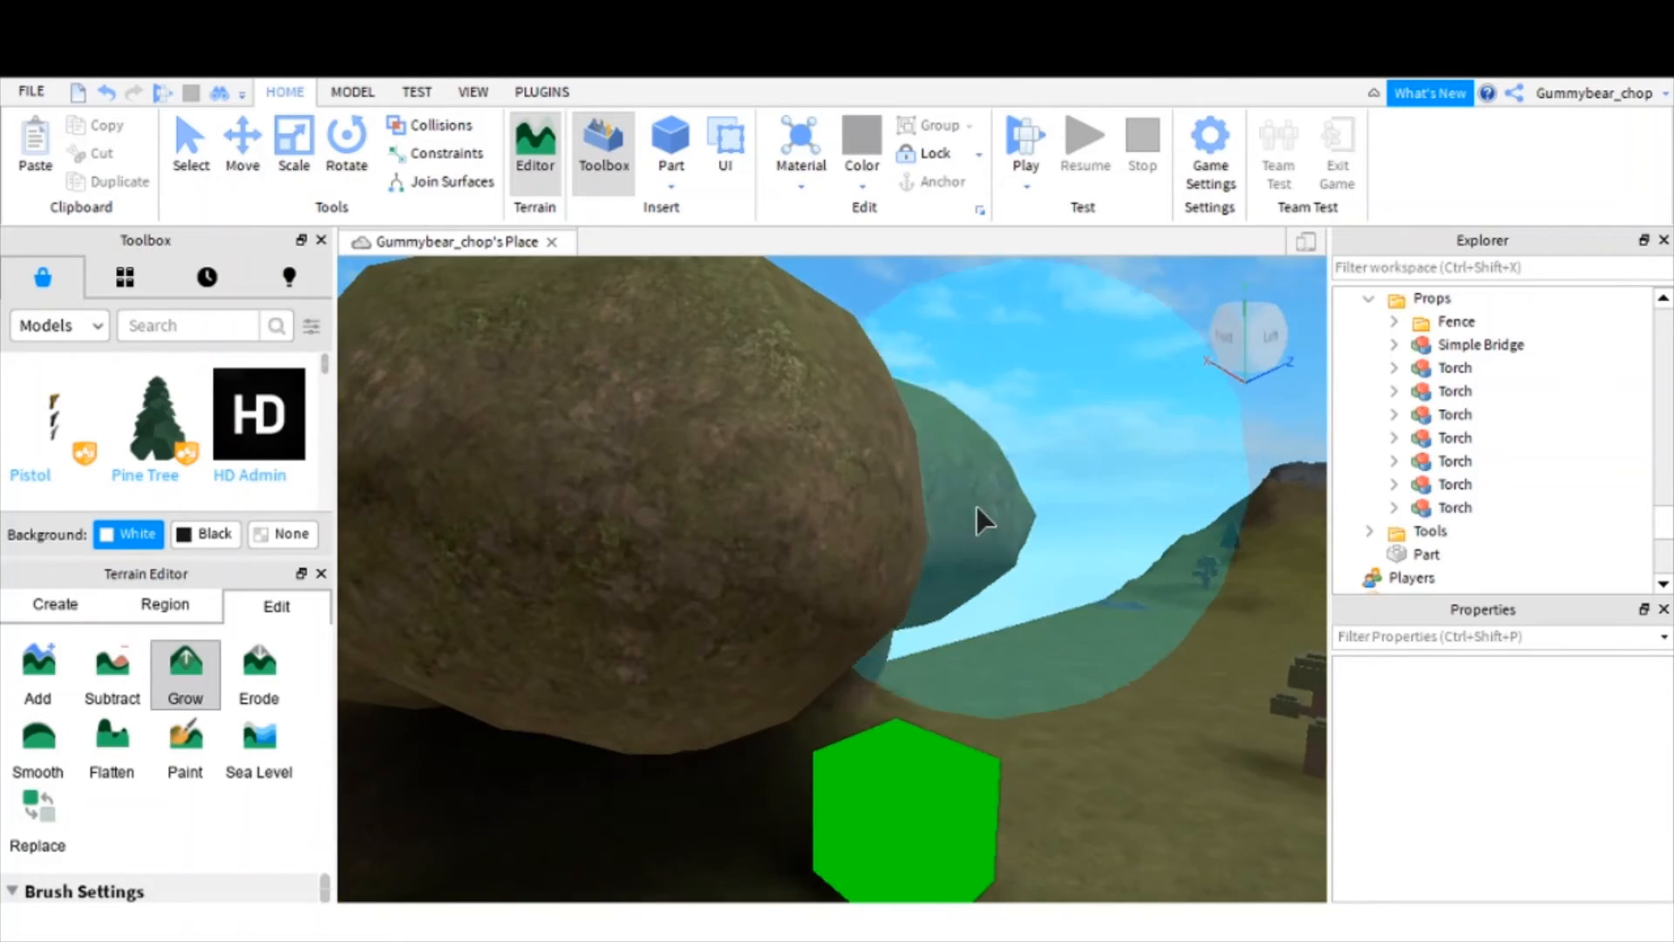
left_click_drag(976, 506, 1053, 495)
scroll(1007, 501, "down", 5)
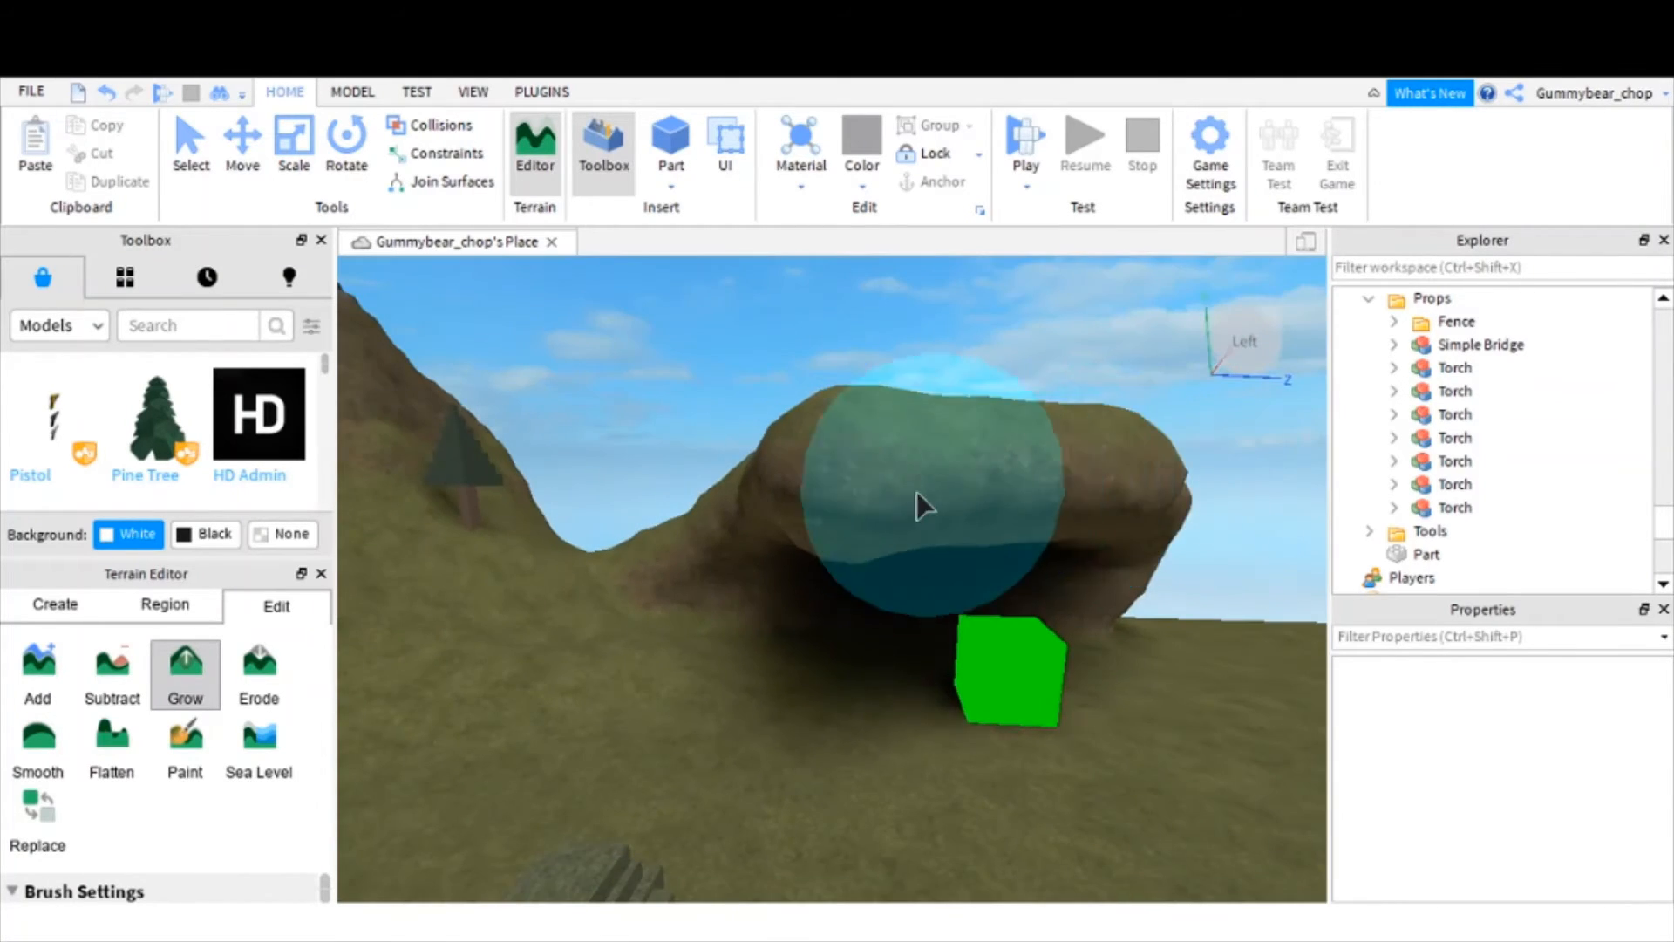
- Extend the overhang above the green block with one more Grow brush stroke along its outer end
left_click_drag(1188, 493, 1003, 475)
right_click_drag(971, 515, 971, 514)
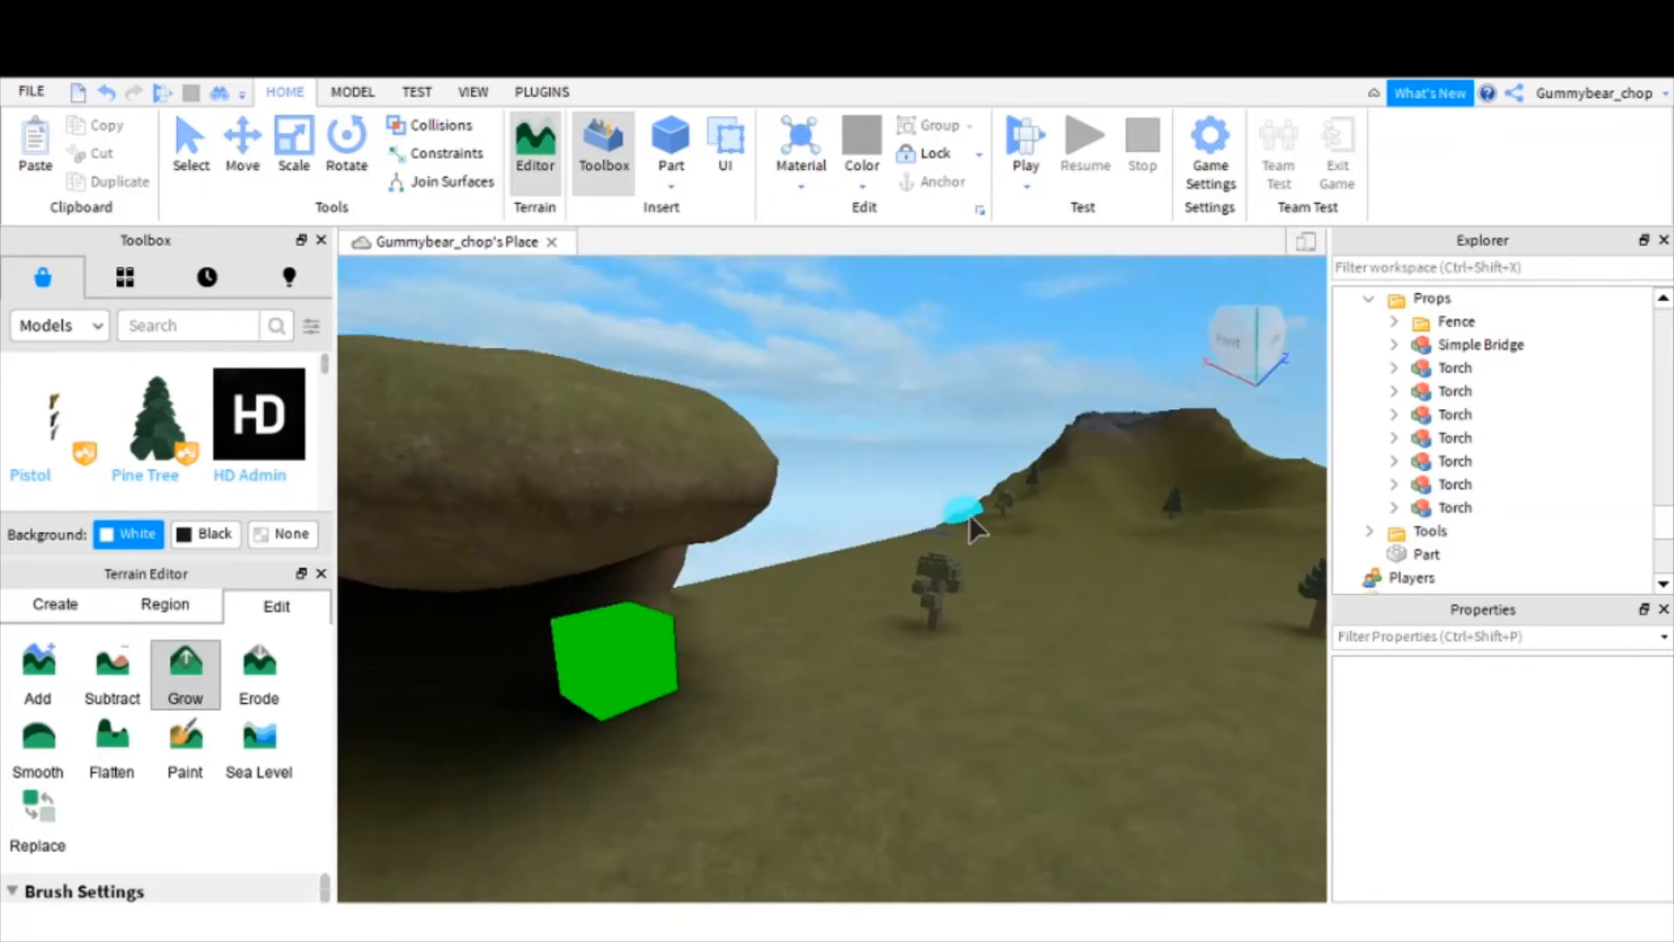
scroll(970, 515, "down", 3)
key("a")
key("w")
key("s")
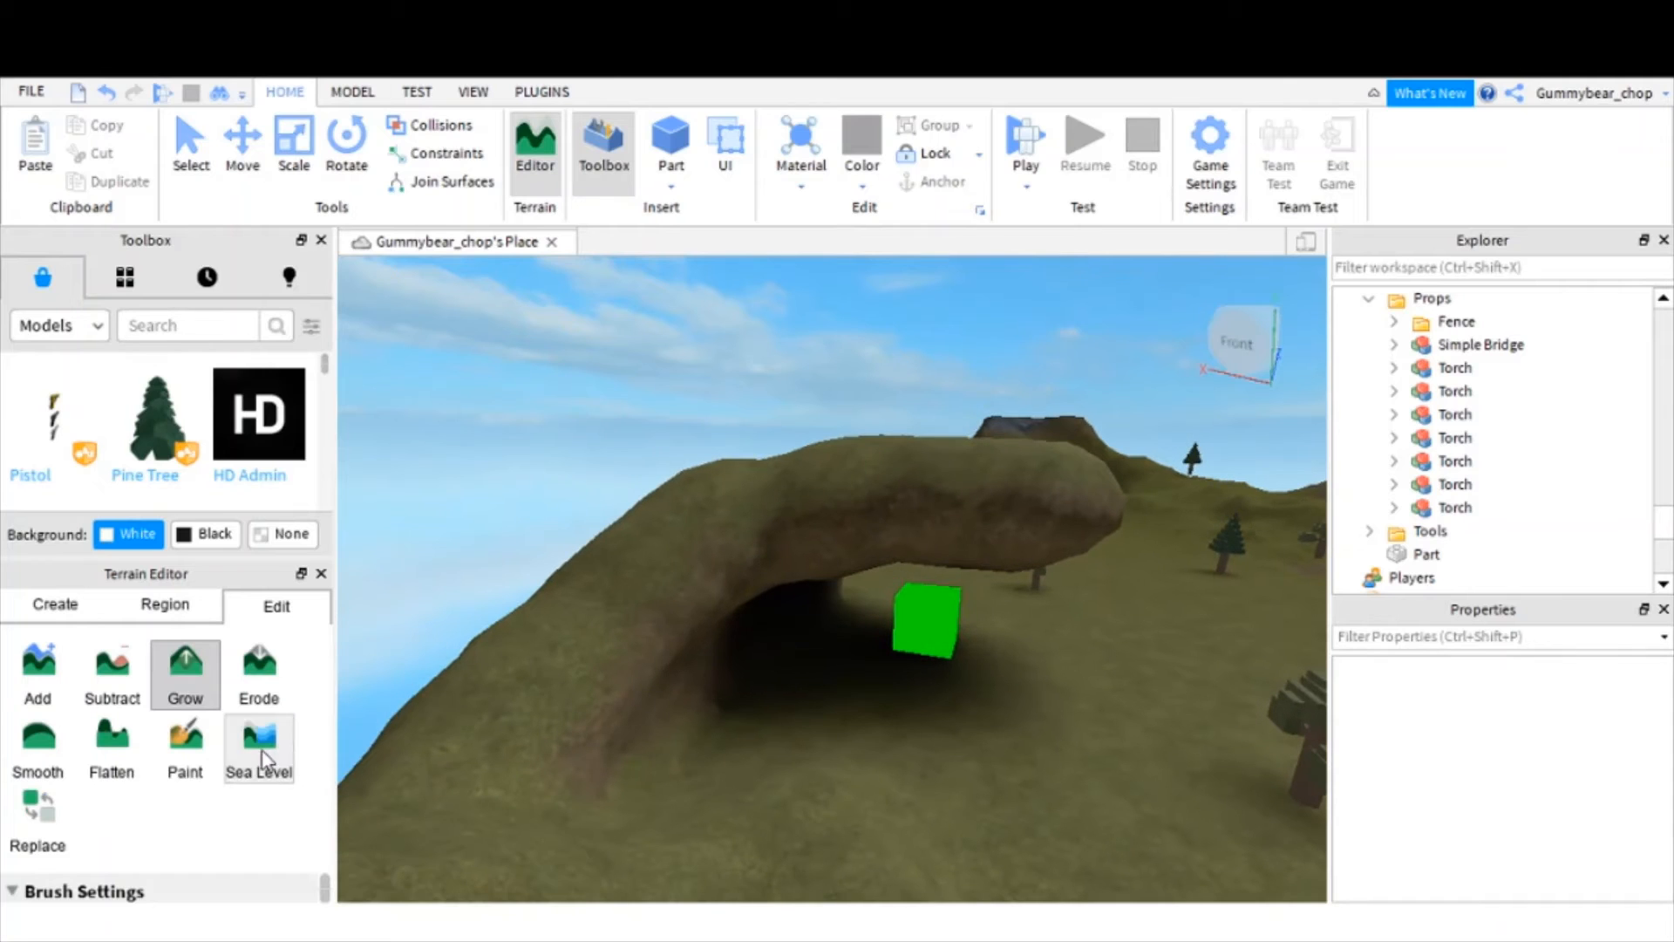
- Activate the Sea Level tool and raise the top face of its region box higher above the map
left_click(262, 748)
scroll(987, 540, "down", 3)
right_click_drag(987, 540, 950, 578)
key("s")
key("s")
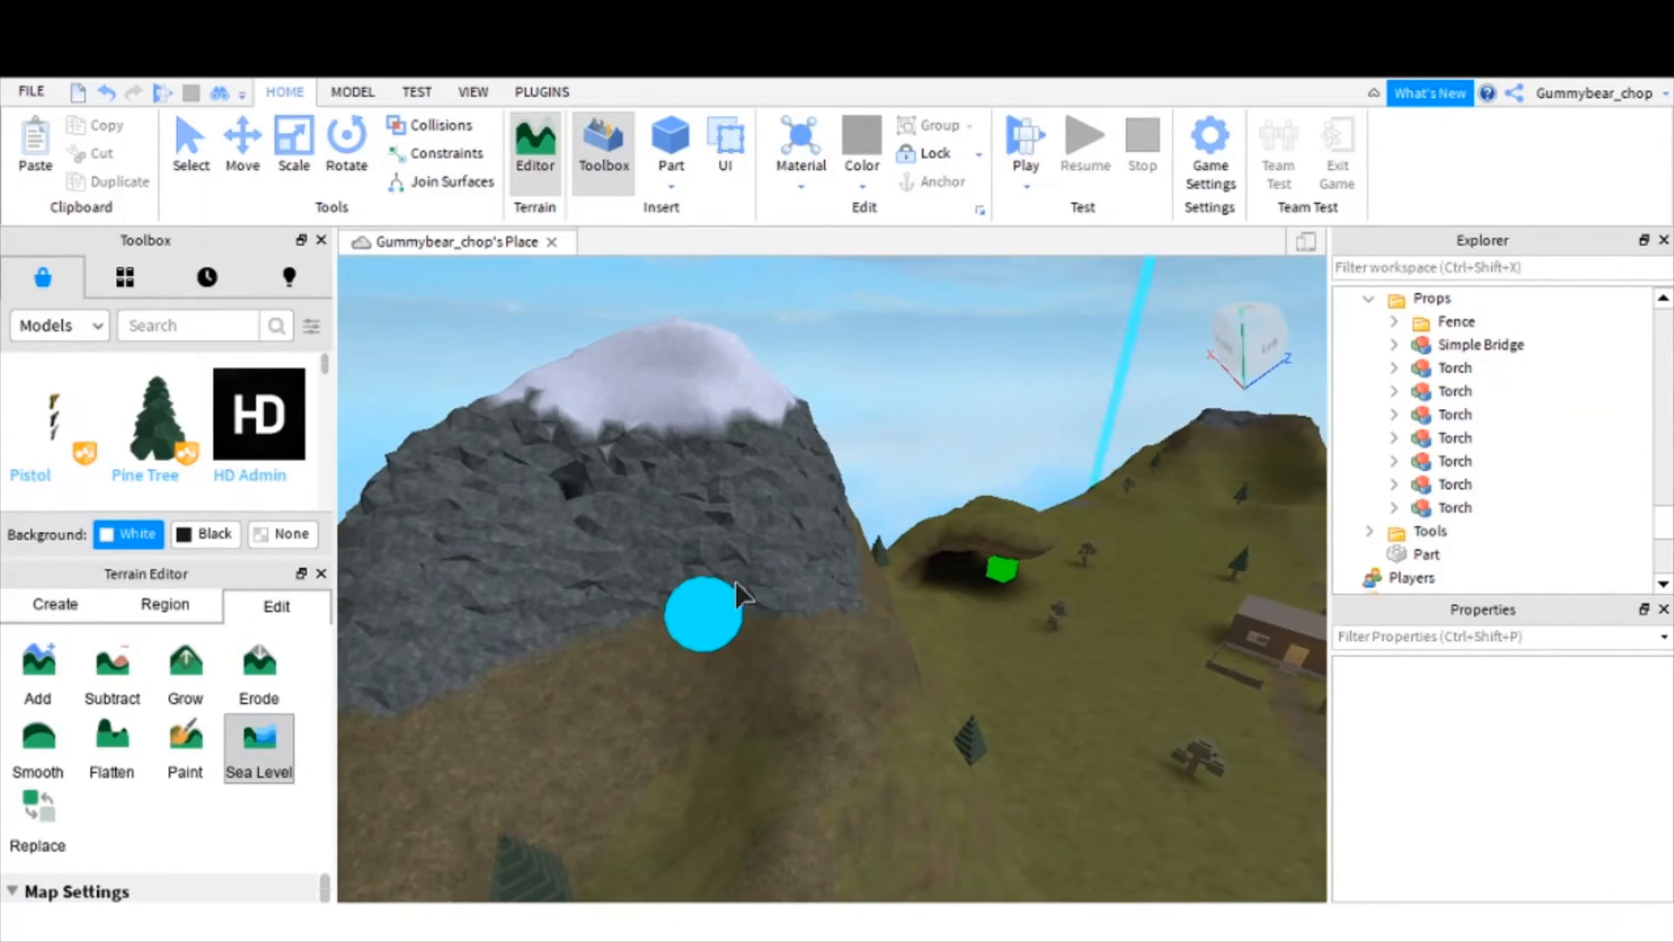
left_click_drag(735, 581, 1047, 603)
key("s")
right_click_drag(1047, 604, 1046, 604)
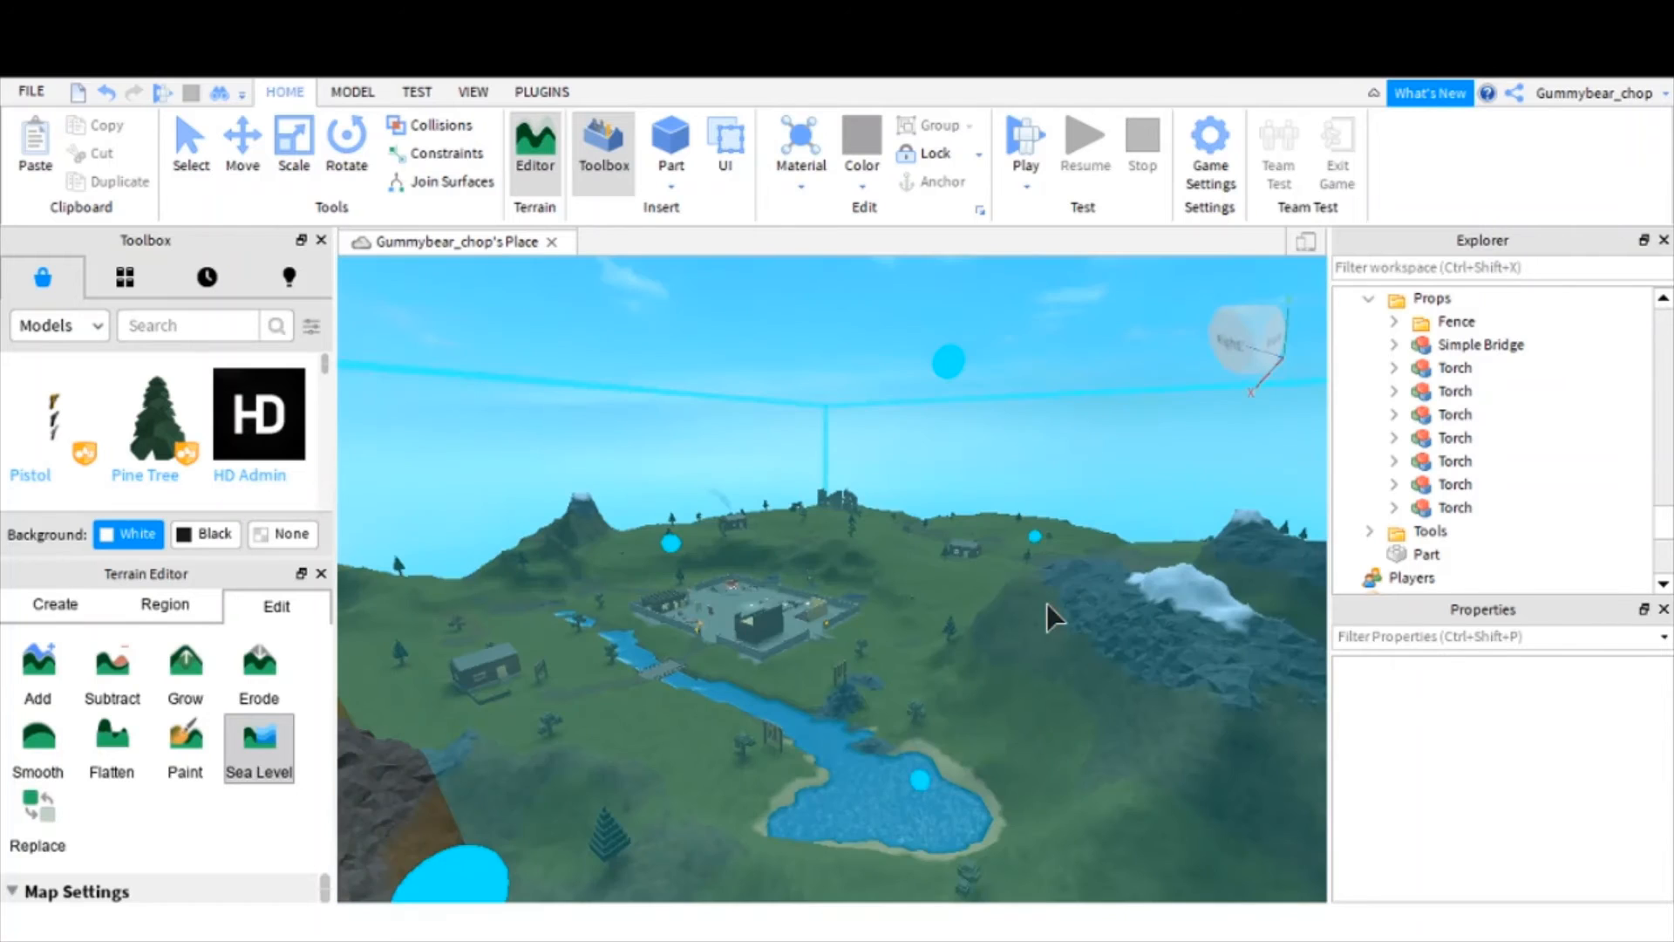
left_click_drag(960, 365, 952, 259)
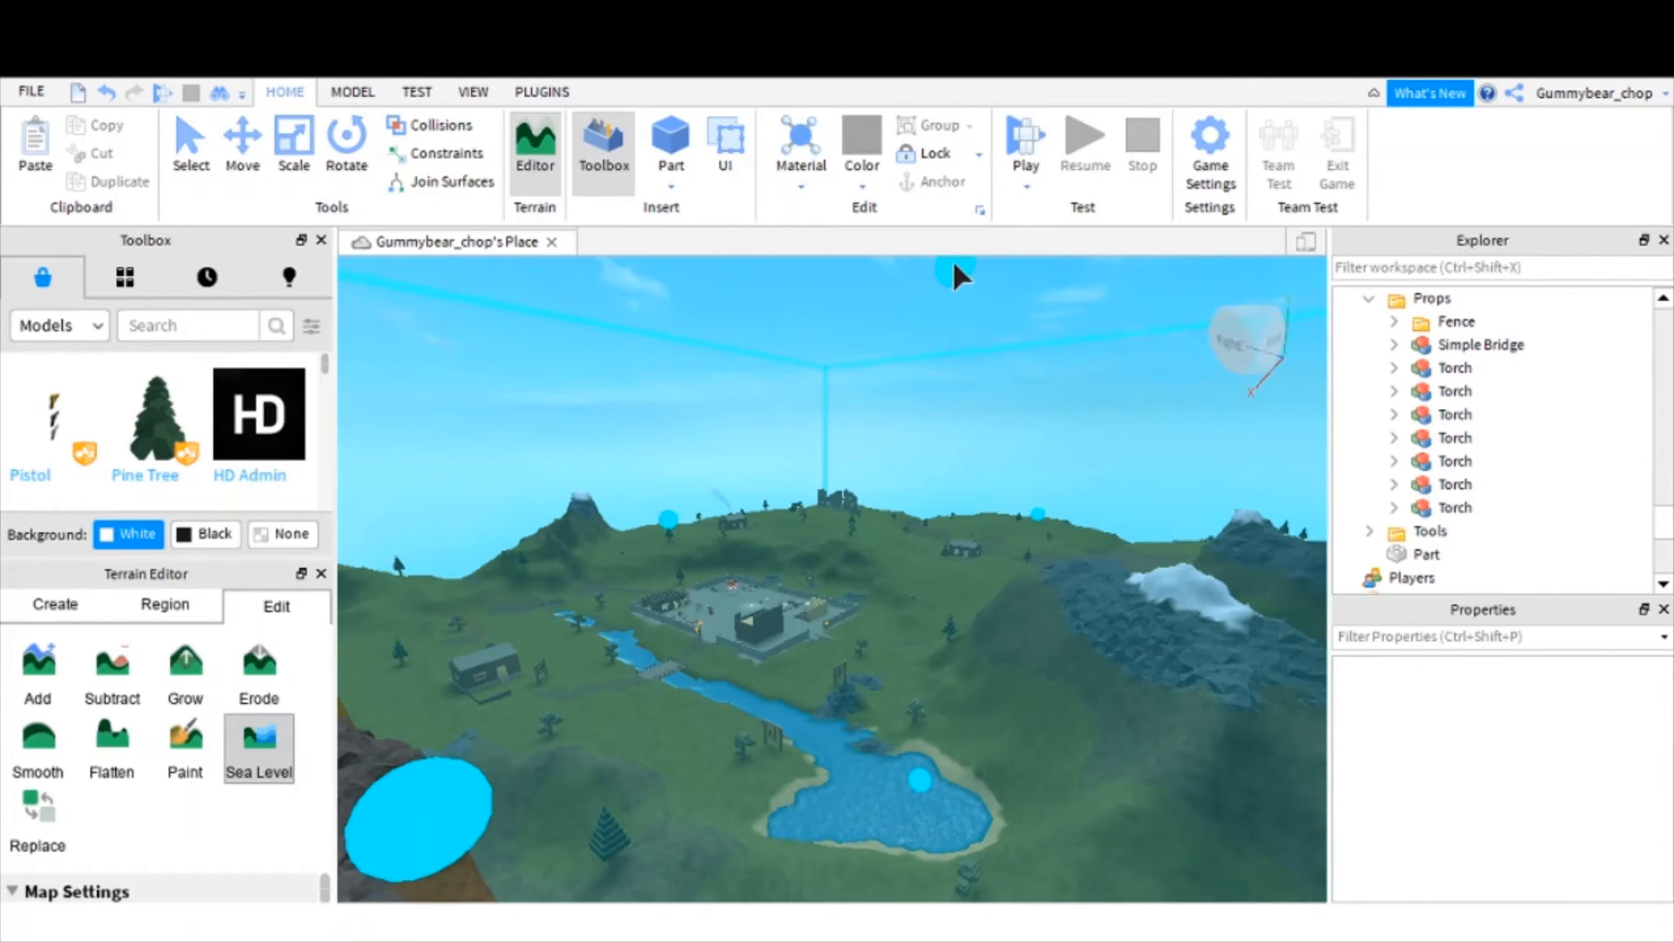
- Raise the bottom face of the sea level region box until it sits entirely above the terrain
right_click_drag(932, 504, 932, 508)
key("w")
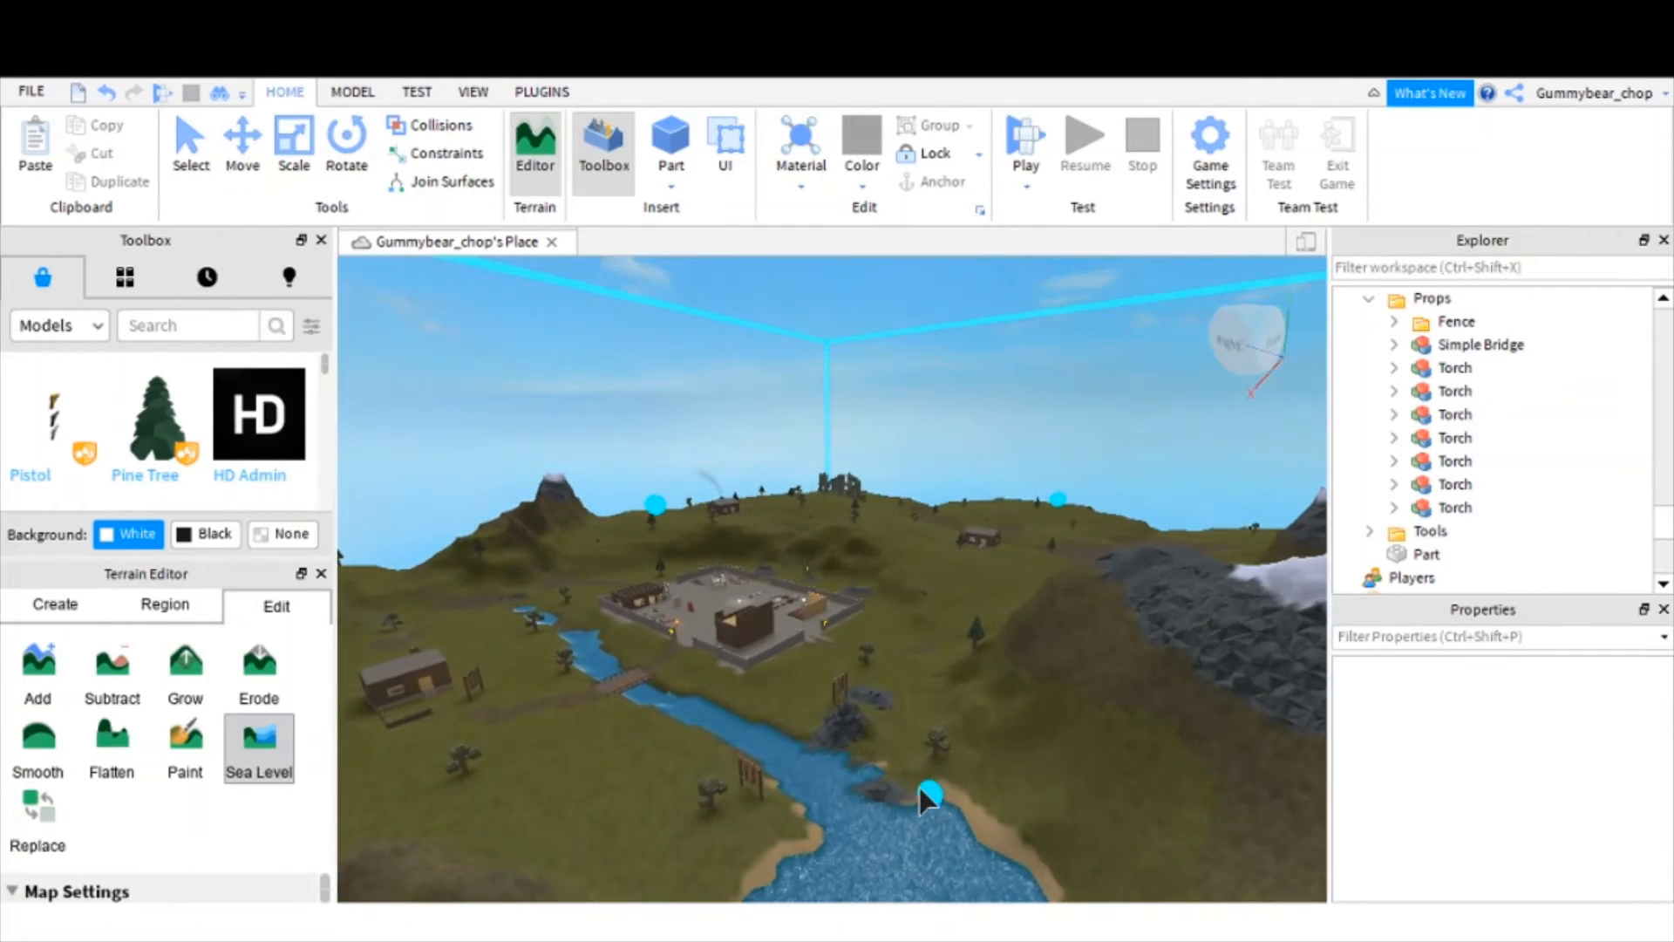
left_click_drag(963, 430, 989, 346)
scroll(1039, 384, "down", 5)
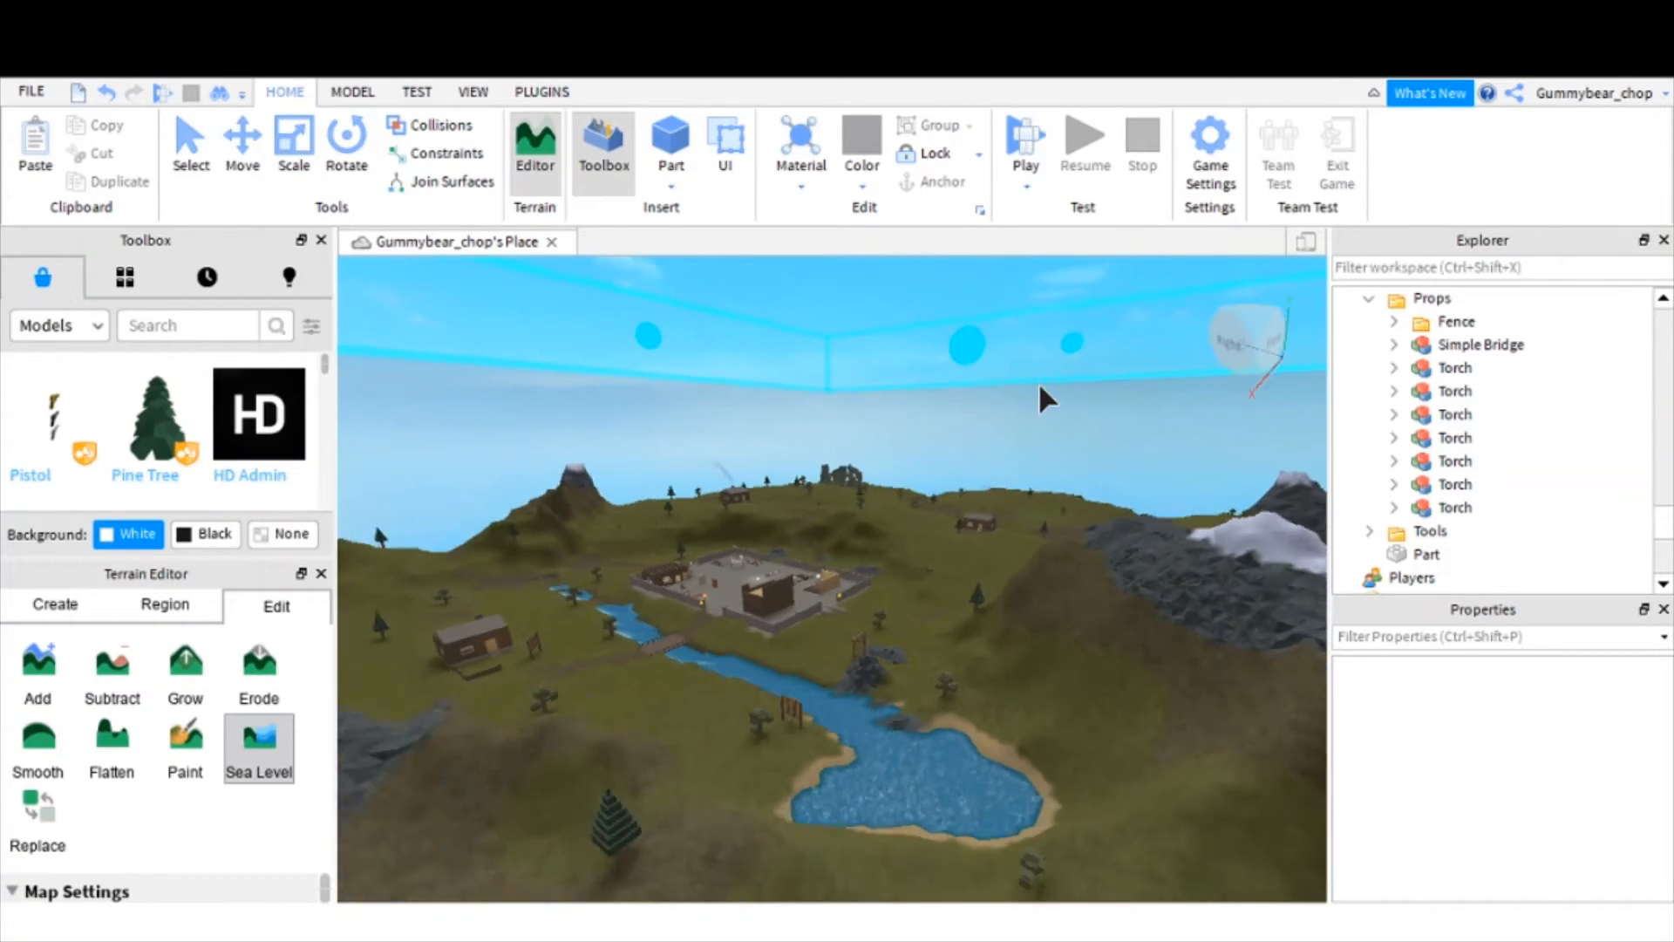
- Shrink the sea level region into a small box above the landscape, and leave the Sea Level tool
right_click_drag(1039, 385, 945, 327)
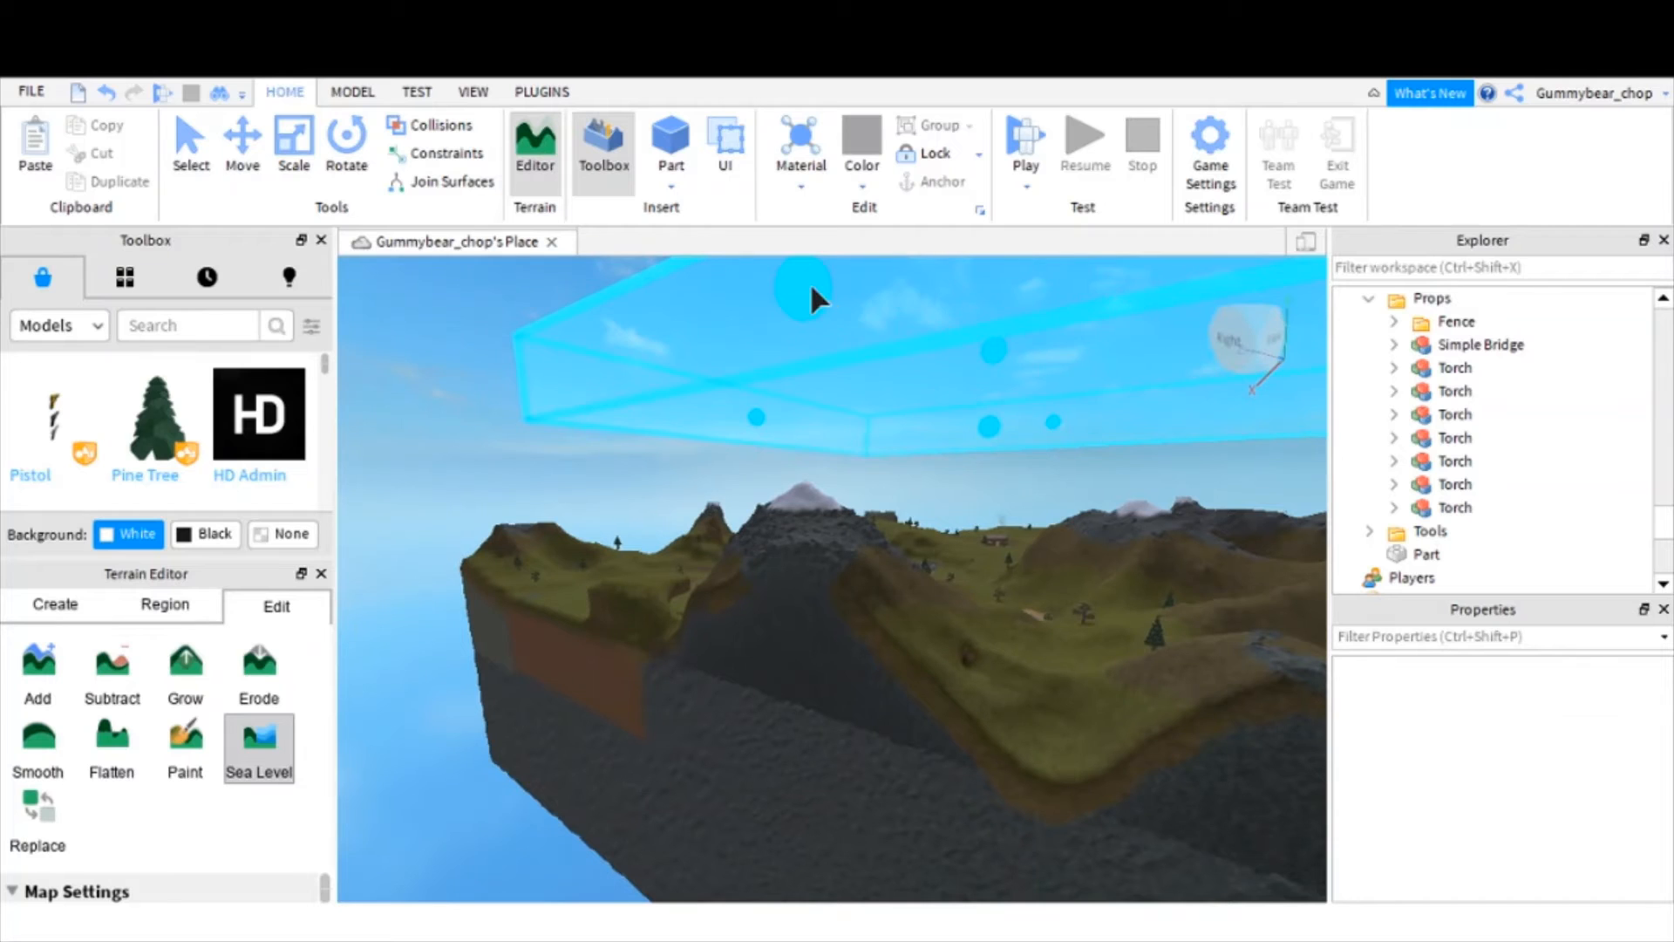
right_click_drag(811, 288, 944, 464)
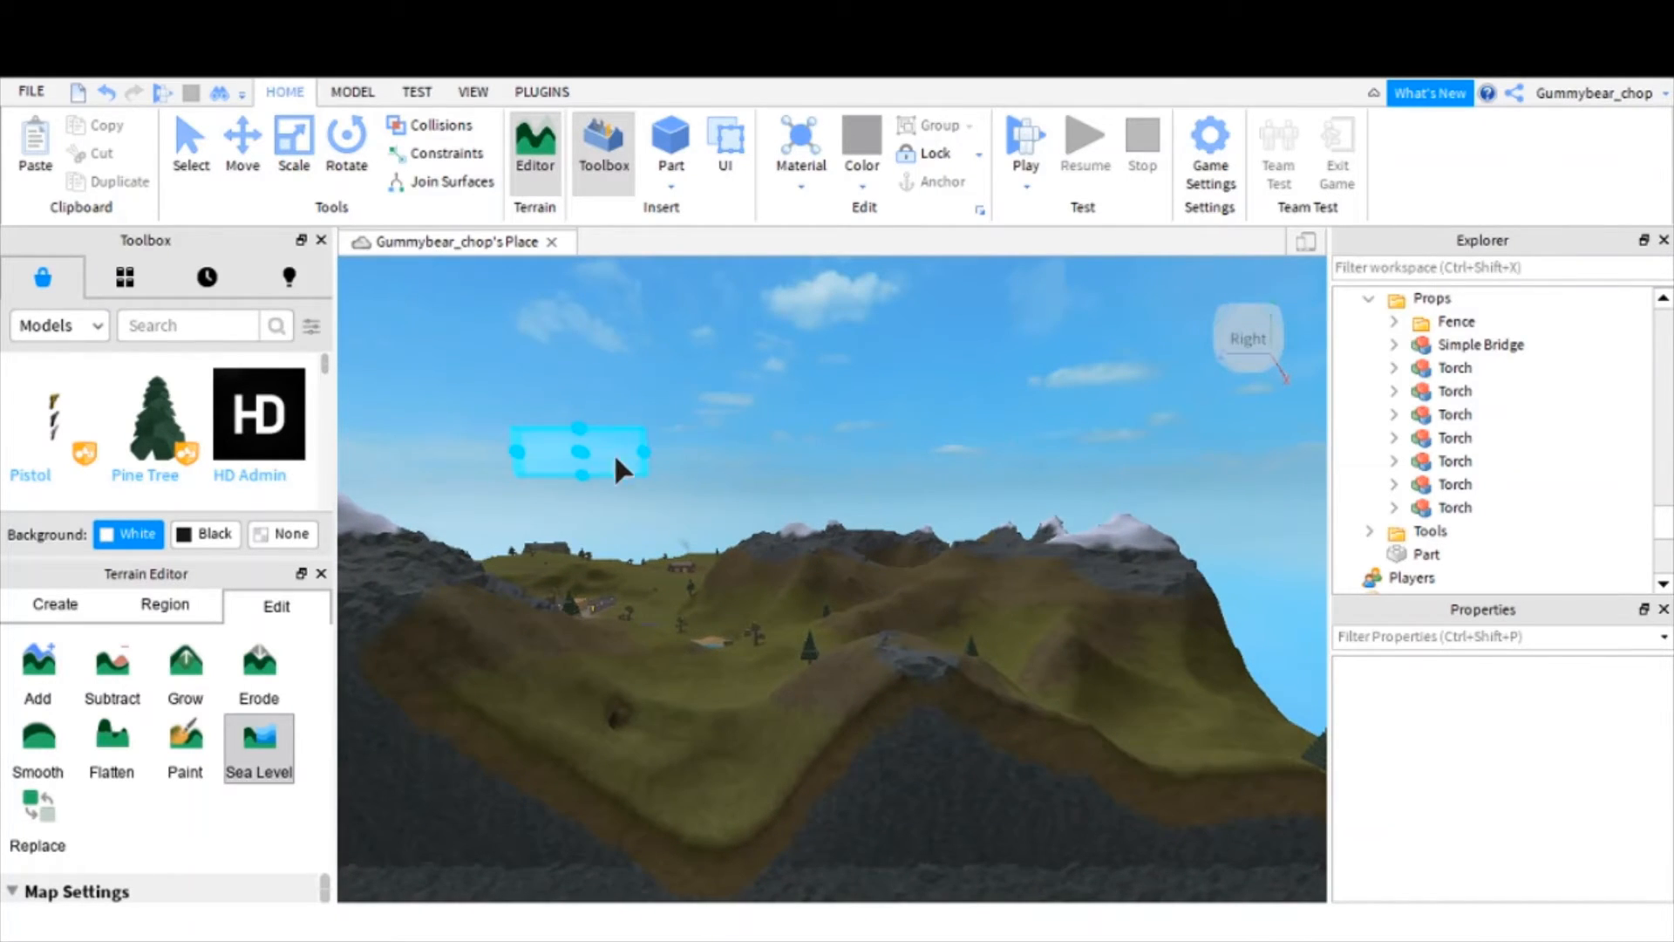
key("w")
key("a")
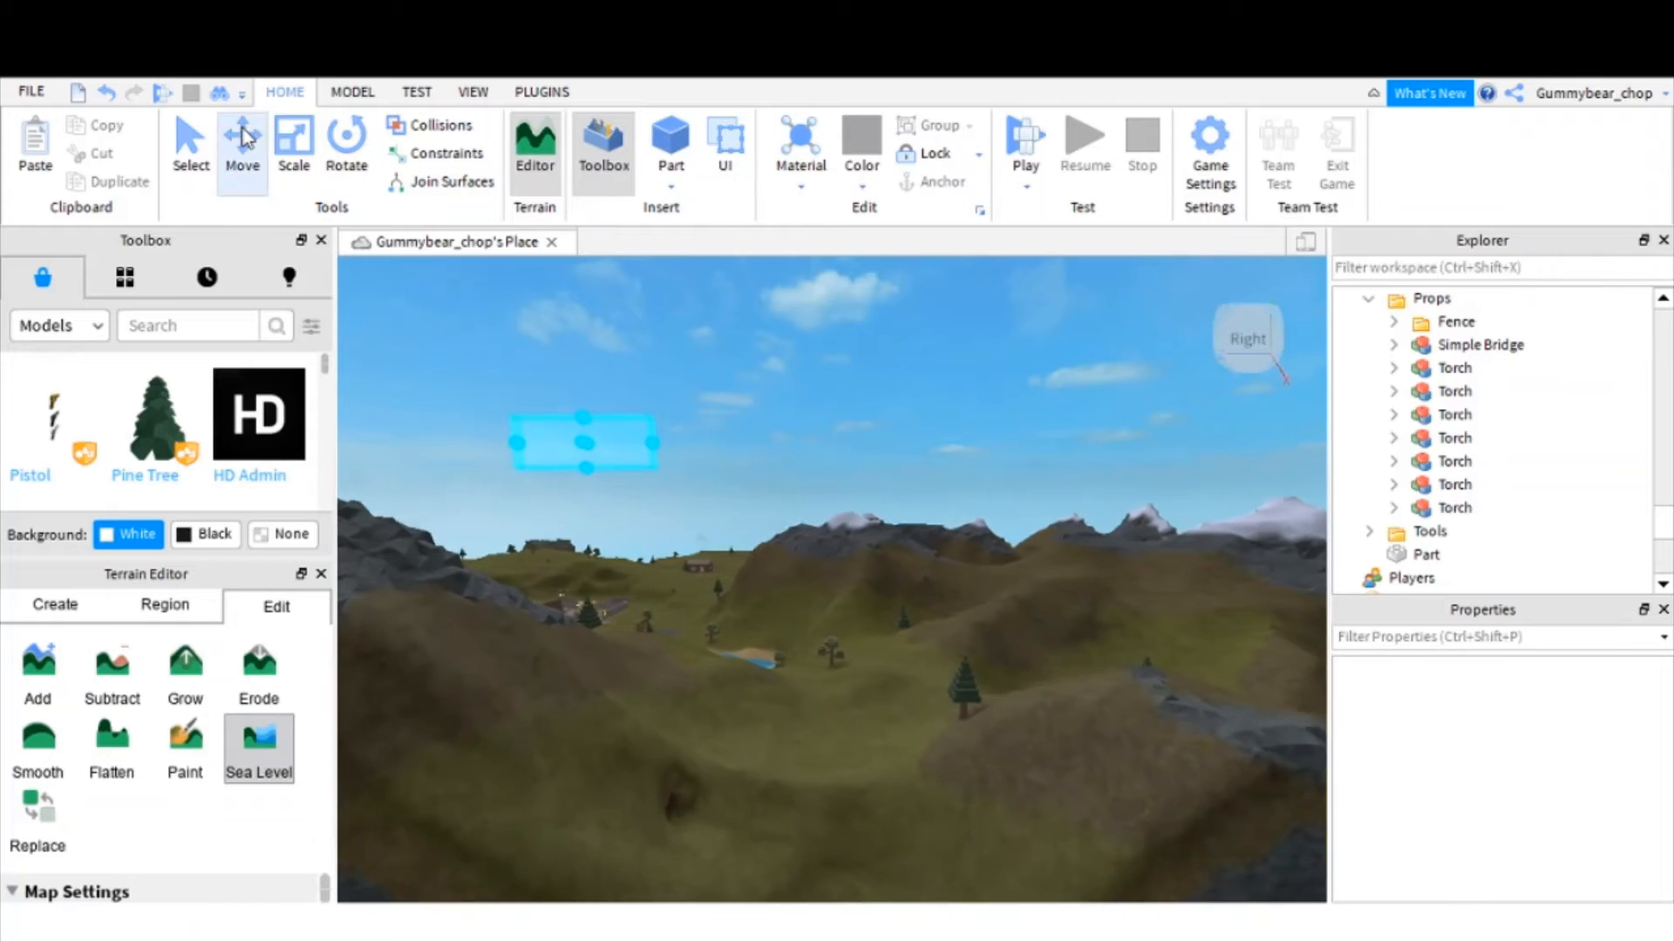
key("ctrl+2")
left_click(348, 157)
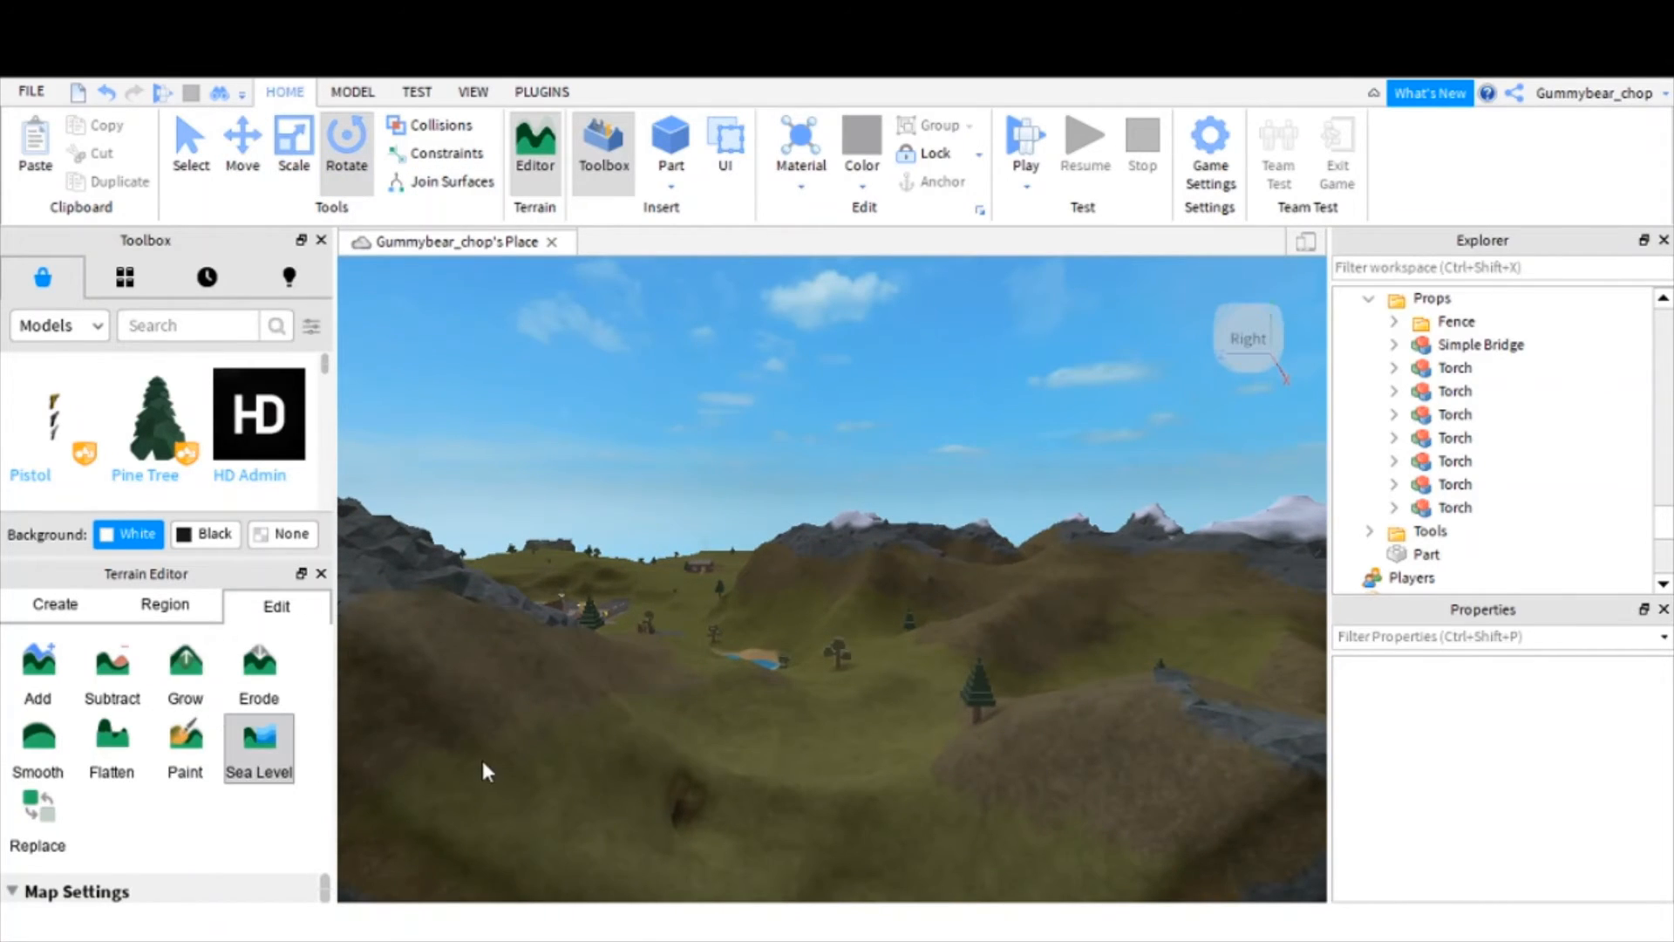
right_click_drag(483, 762, 483, 762)
- Paint the rocky side of the snow-capped mountain with the grass material using the Paint brush
left_click(193, 749)
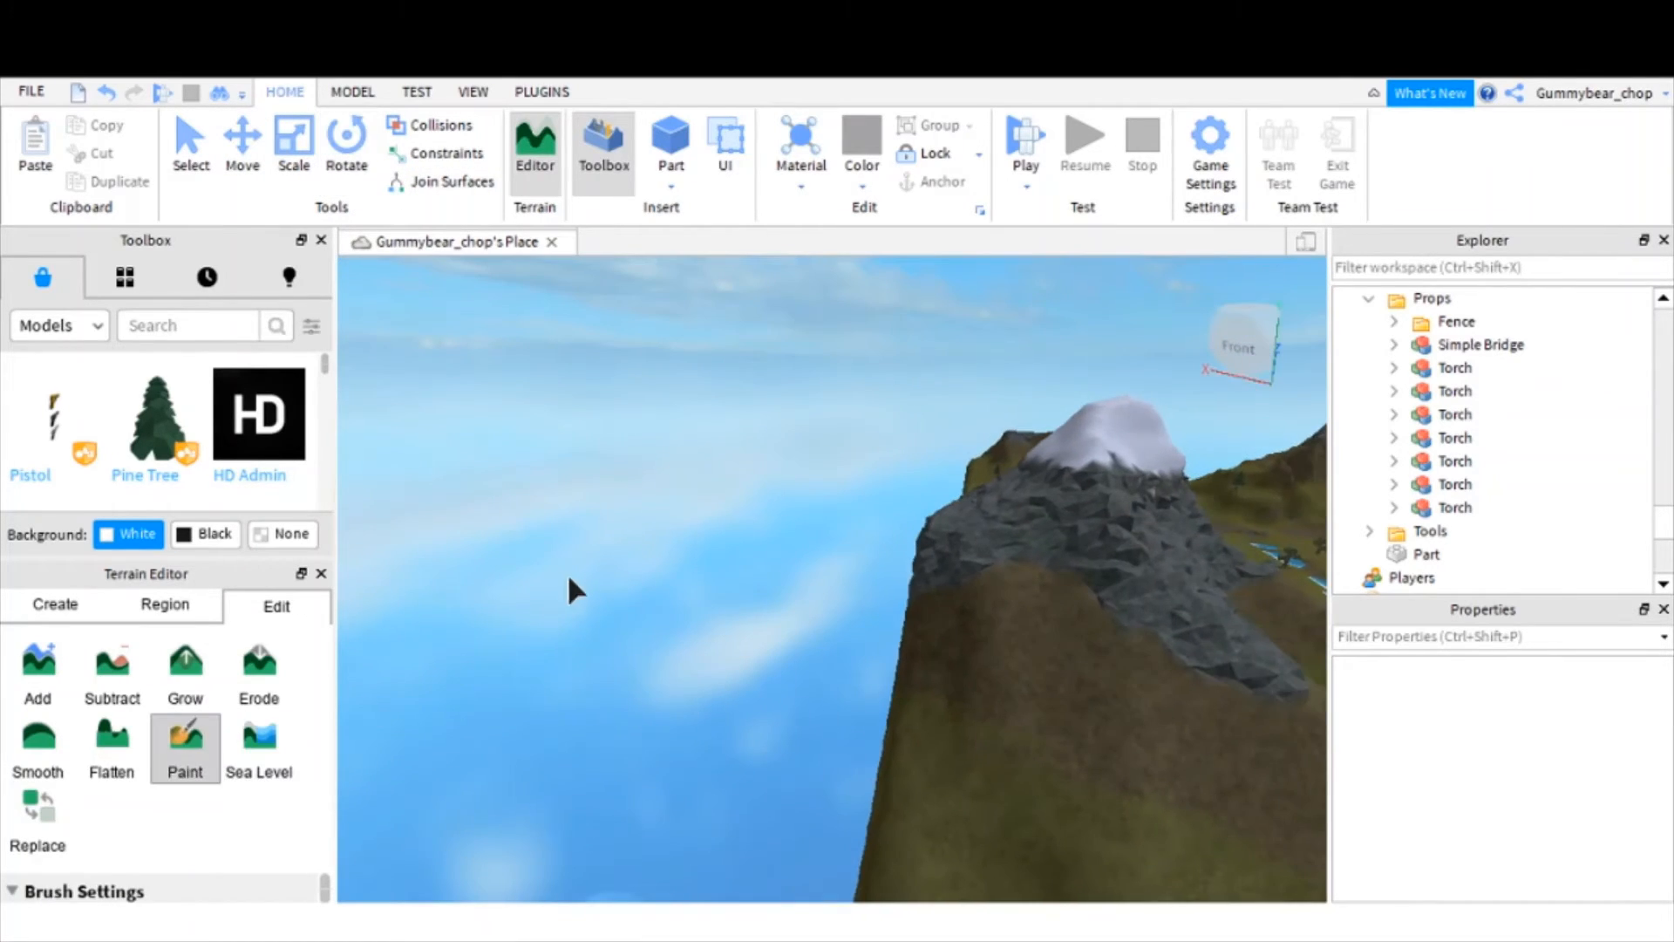
right_click_drag(568, 577, 601, 583)
left_click_drag(651, 580, 837, 699)
right_click_drag(818, 673, 818, 673)
mouse_move(926, 384)
left_mouse_down()
mouse_move(927, 451)
mouse_move(824, 358)
mouse_move(858, 365)
mouse_move(755, 449)
mouse_move(840, 370)
mouse_move(760, 539)
left_mouse_up()
key("d")
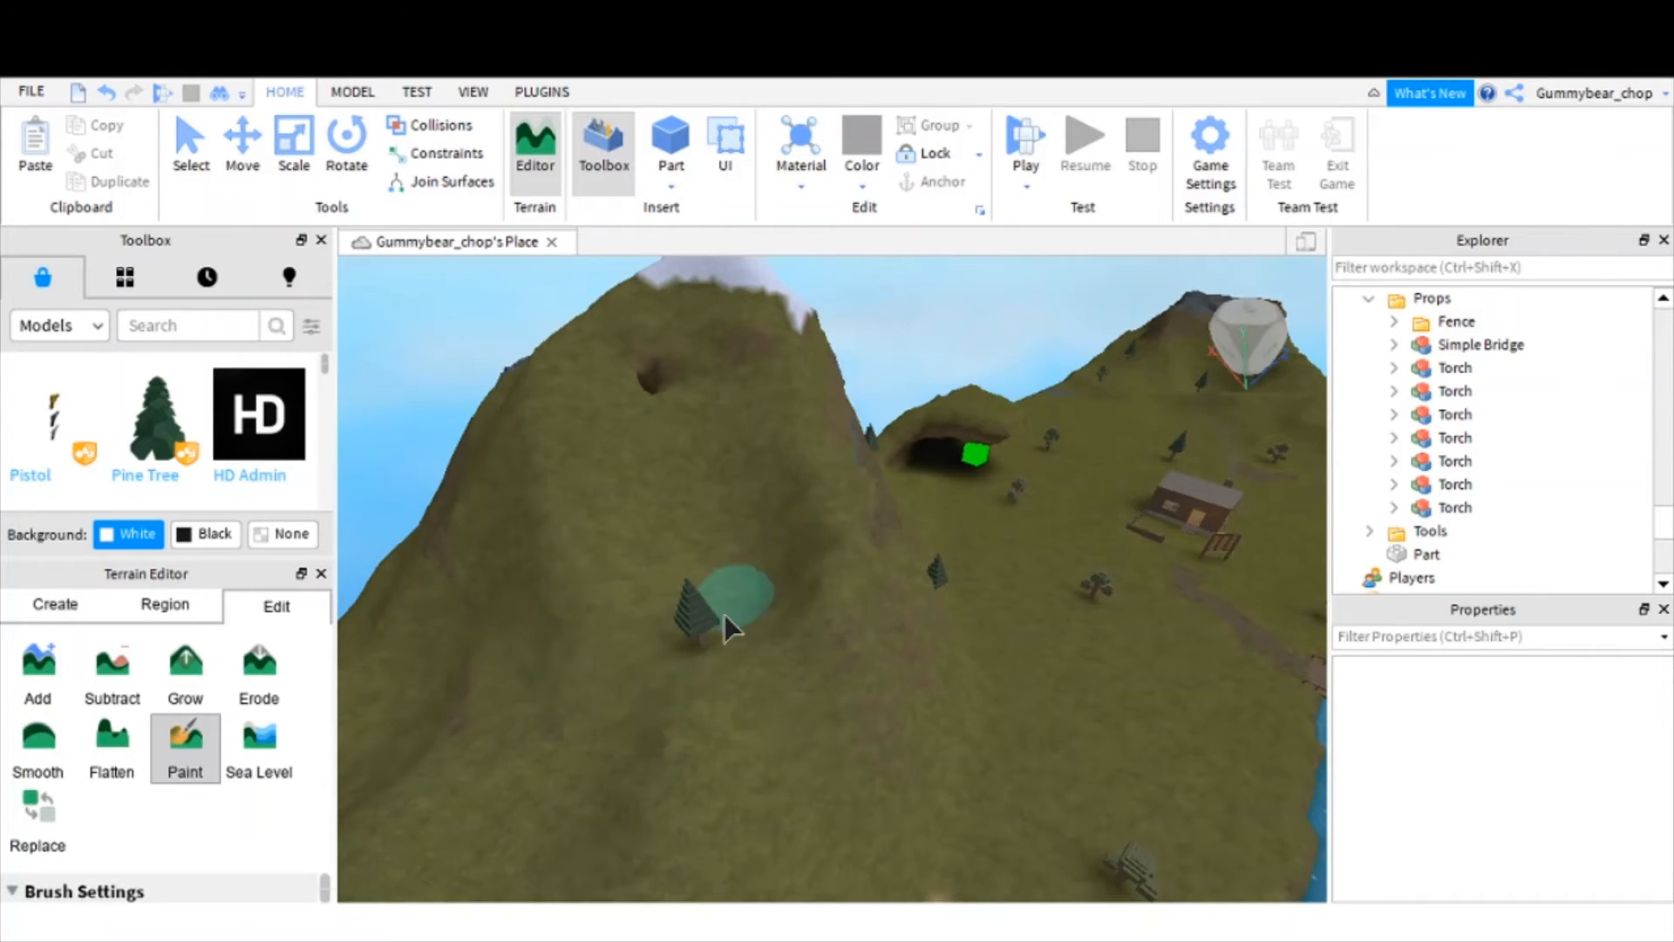
key("d")
- Paint grass over the mountain's snowy summit and the slope below it
right_click_drag(756, 401, 757, 401)
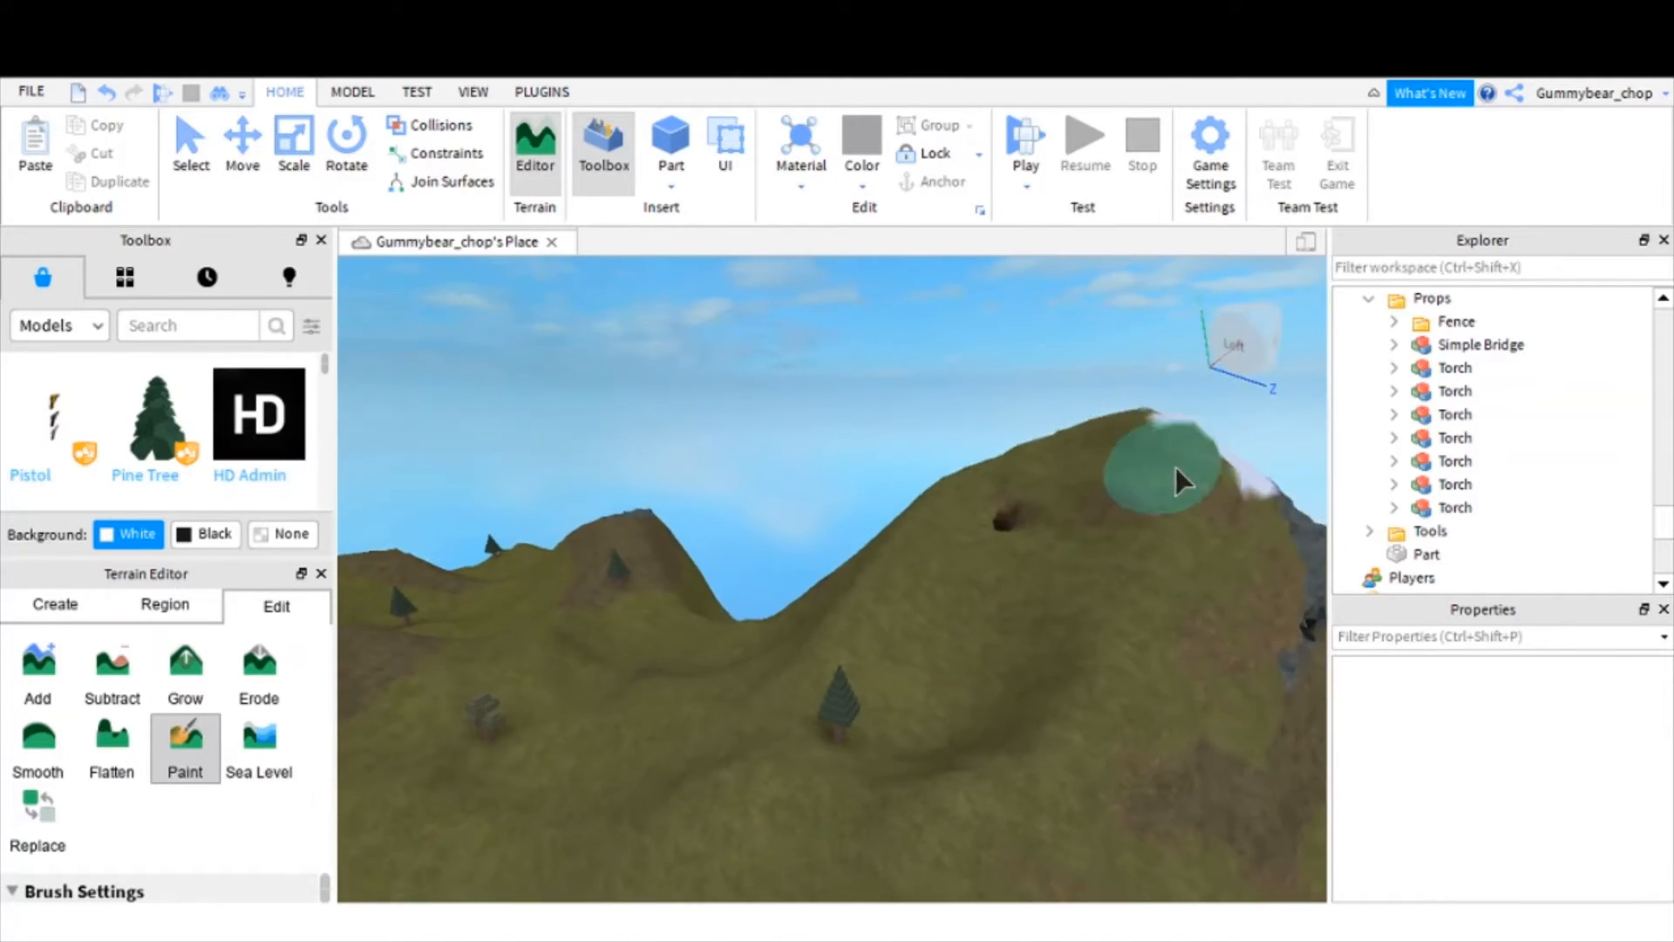
key("d")
mouse_move(1176, 467)
left_mouse_down()
mouse_move(1121, 425)
mouse_move(1076, 684)
mouse_move(978, 654)
left_mouse_up()
key("s")
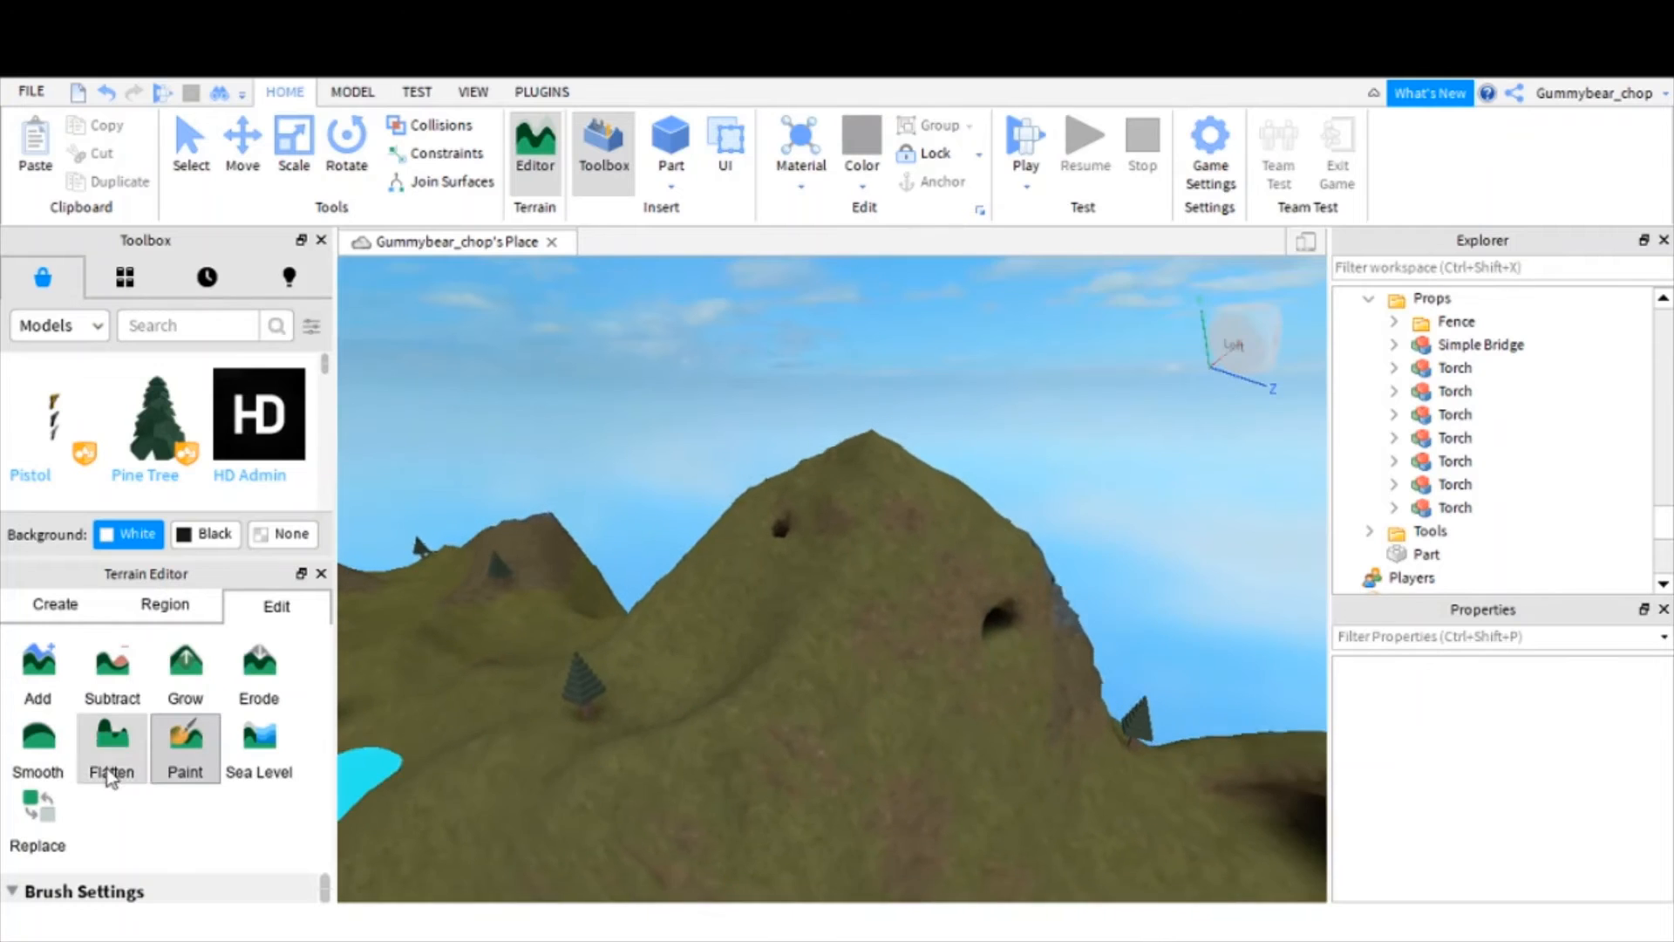
key("d")
- Enlarge the Terrain Editor panel, look through the Paint brush's materials, and choose Ice
left_click(185, 776)
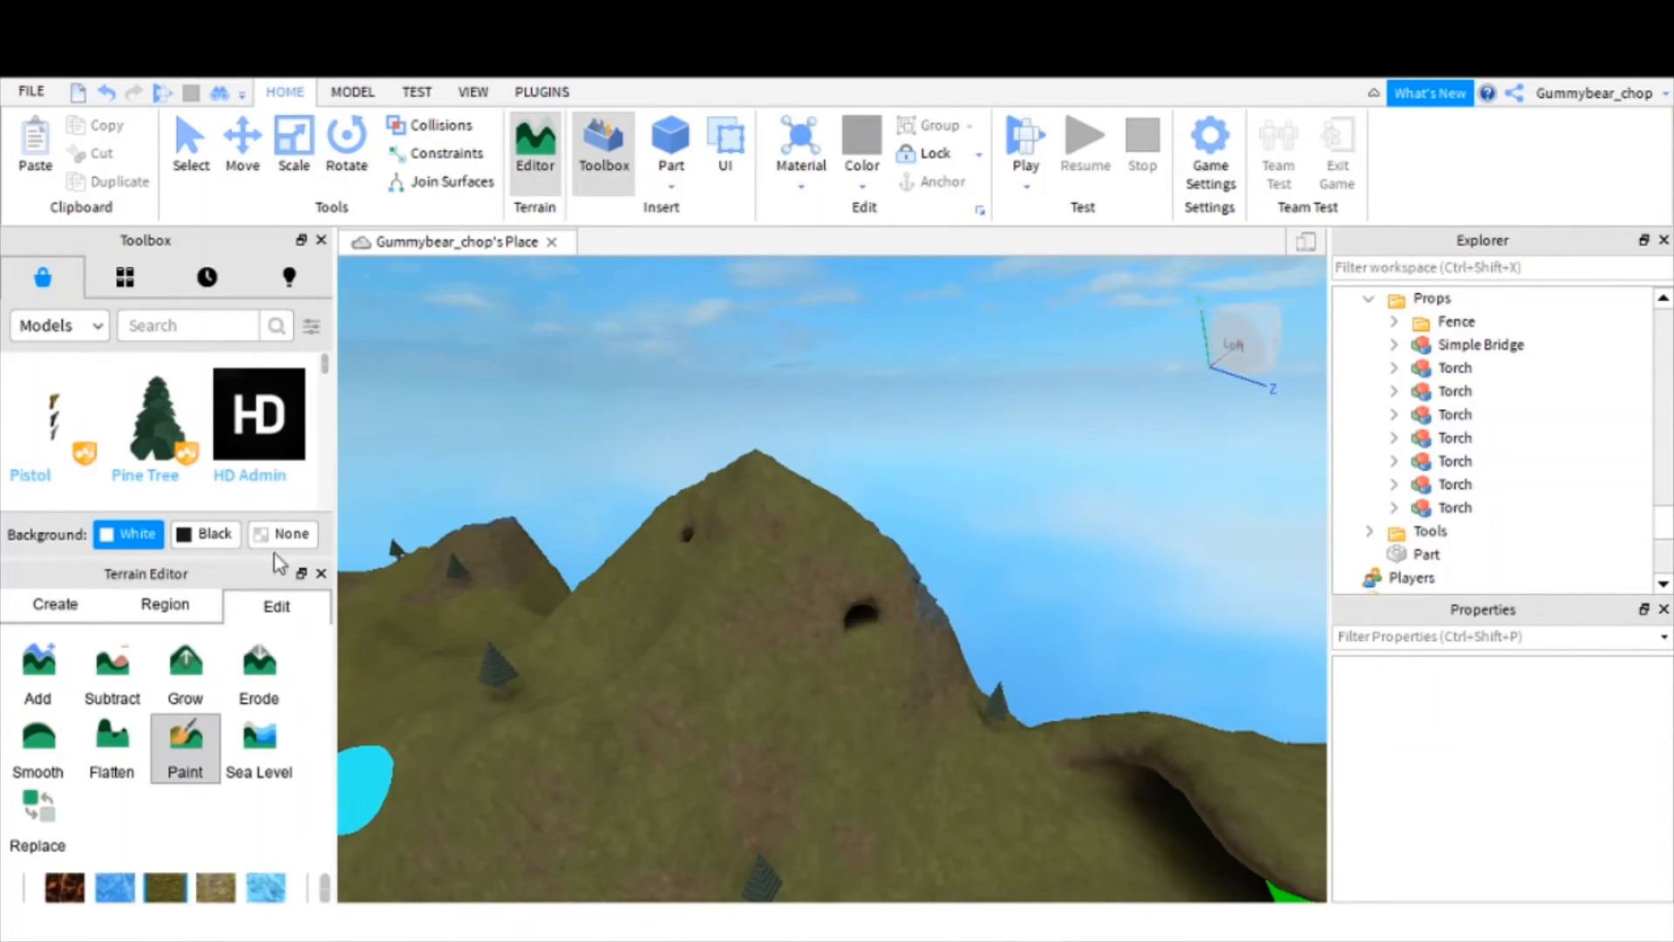
left_click_drag(244, 553, 244, 393)
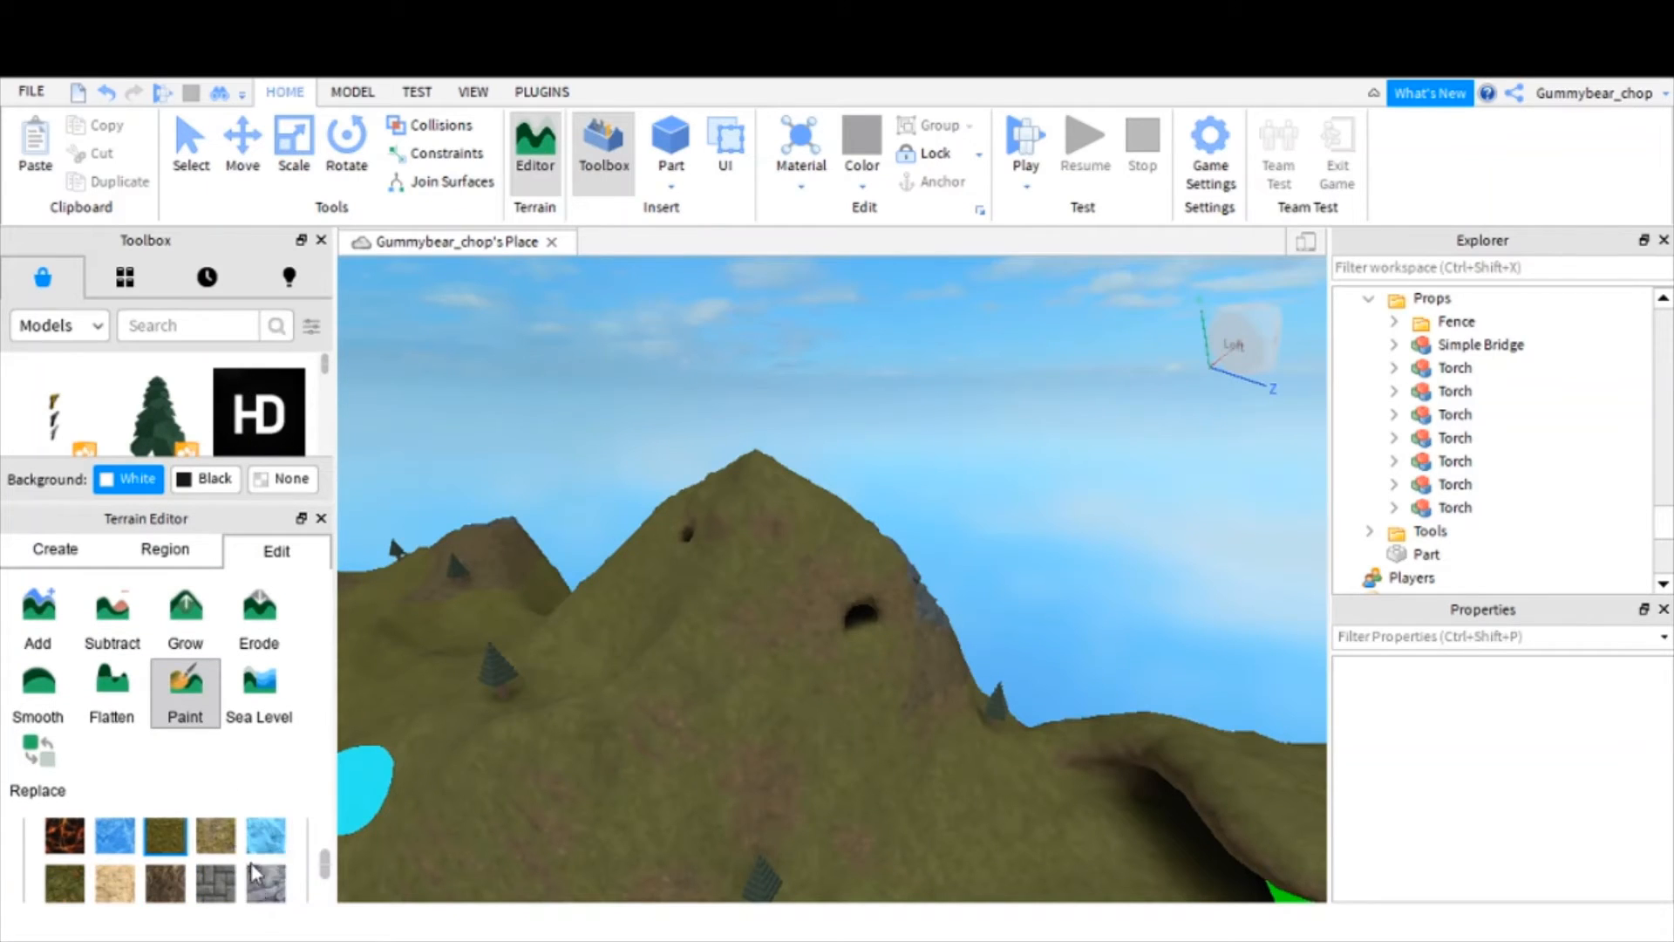
scroll(200, 867, "up", 3)
scroll(149, 870, "down", 5)
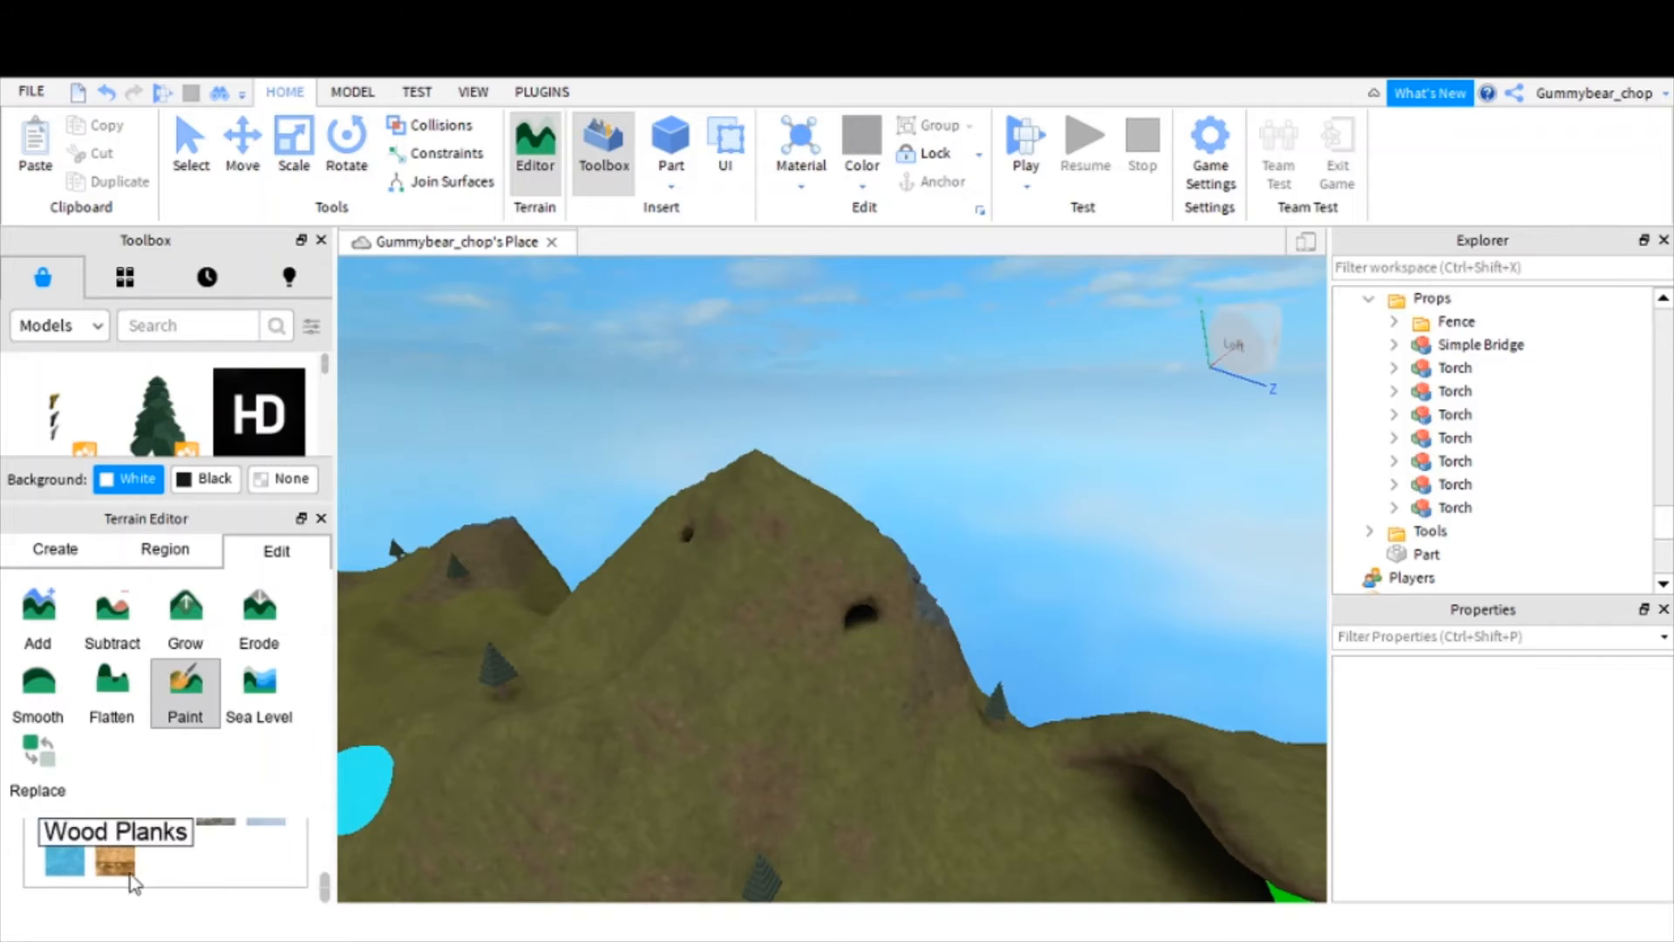
scroll(148, 871, "up", 2)
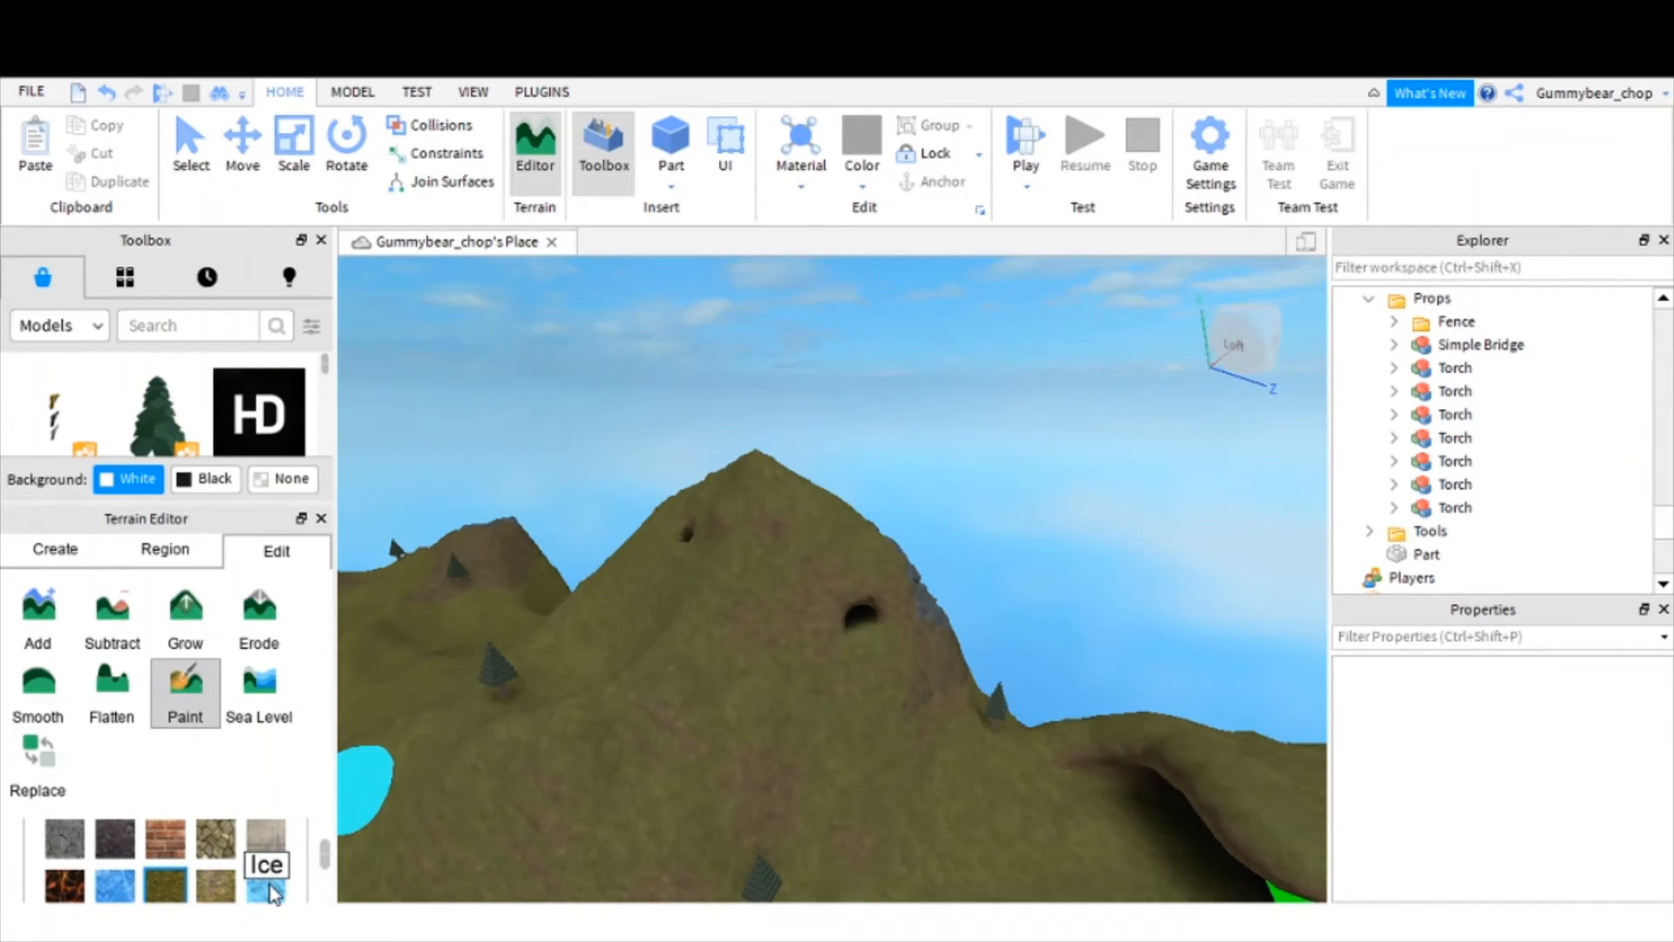
left_click(266, 888)
- Paint the top and back of the overhang with Ice
mouse_move(569, 680)
left_mouse_down()
mouse_move(574, 720)
mouse_move(478, 709)
left_mouse_up()
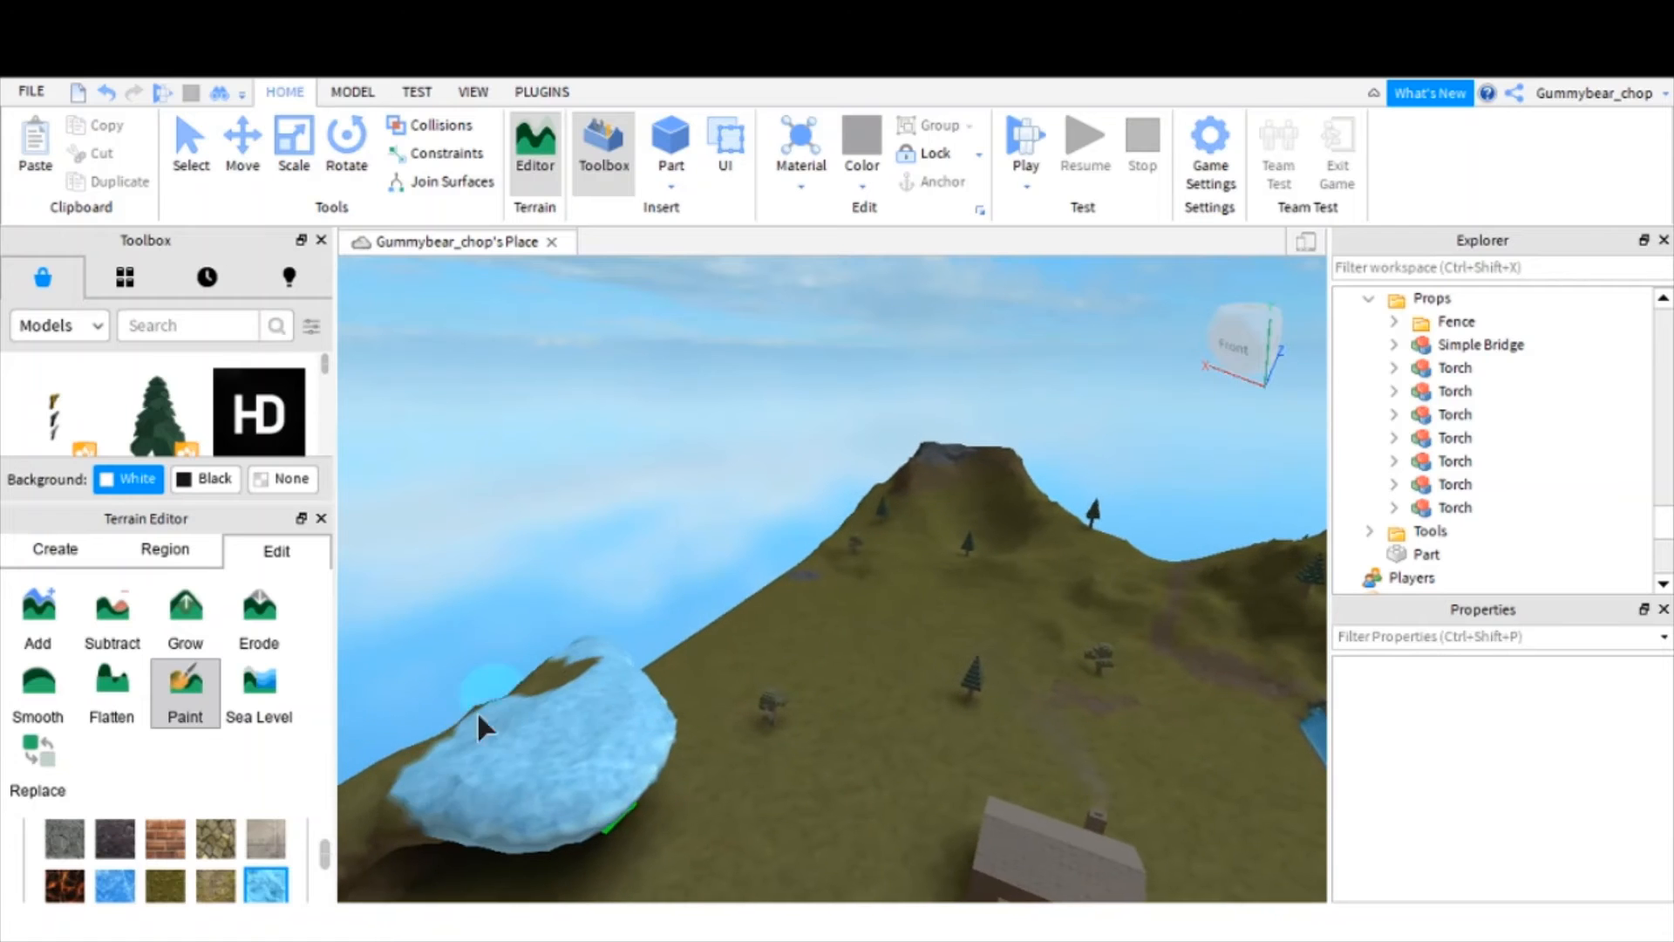
right_click_drag(477, 713, 642, 634)
key("w")
mouse_move(907, 564)
left_mouse_down()
mouse_move(780, 691)
mouse_move(907, 558)
mouse_move(783, 572)
left_mouse_up()
mouse_move(783, 572)
right_mouse_down()
mouse_move(829, 585)
mouse_move(660, 629)
mouse_move(680, 638)
right_mouse_up()
scroll(680, 638, "down", 2)
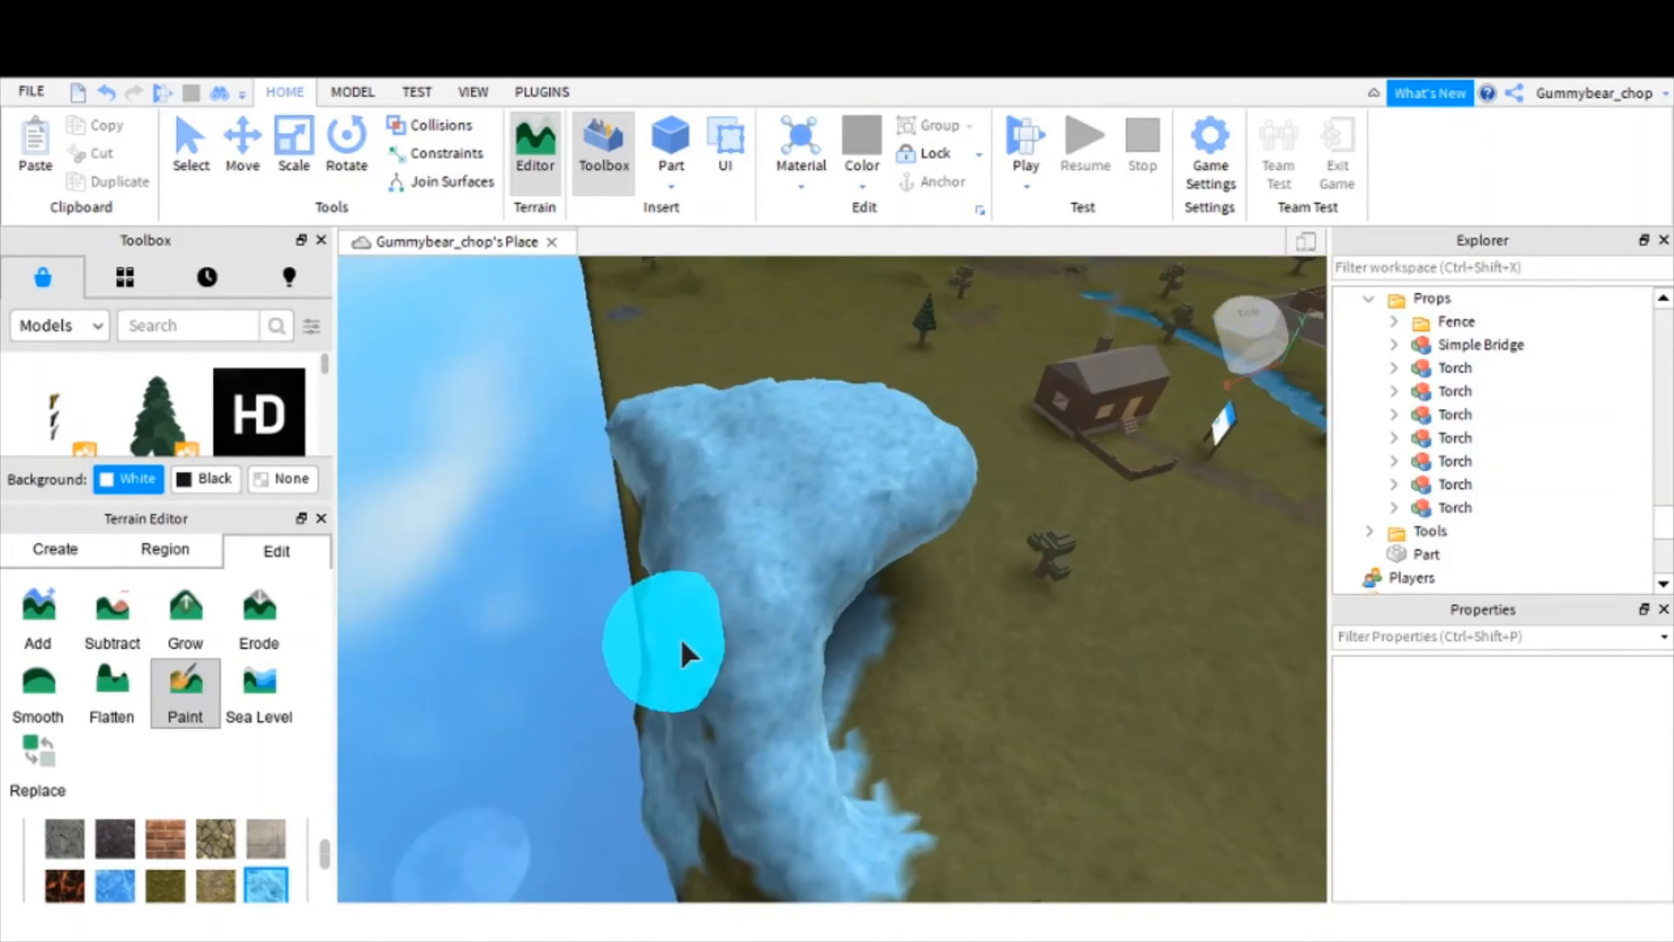
- Cover the overhang's remaining sides and the ground beneath it around the green block with Ice
key("a")
key("w")
right_click_drag(850, 707, 854, 706)
key("w")
right_click_drag(666, 552, 1051, 605)
key("s")
key("d")
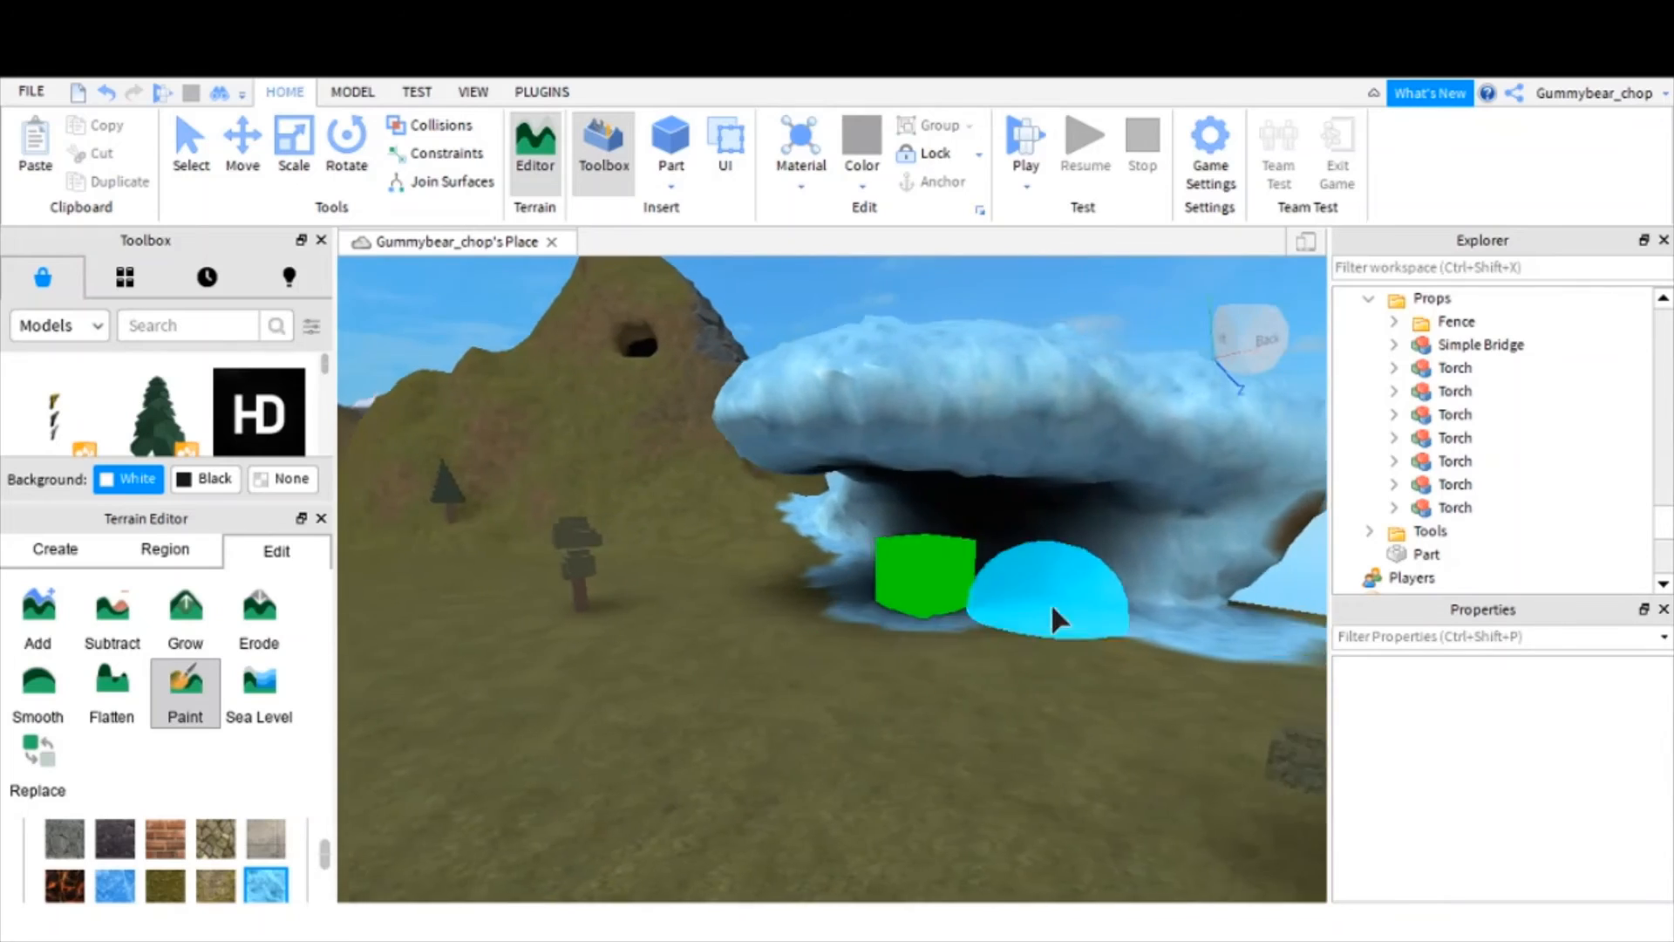
key("d")
- Paint Ice across the ground in front of the overhang and up the neighbouring mountainside
mouse_move(1052, 605)
left_mouse_down()
mouse_move(1215, 480)
mouse_move(885, 661)
mouse_move(522, 467)
mouse_move(865, 607)
mouse_move(732, 544)
mouse_move(1087, 646)
mouse_move(729, 626)
mouse_move(598, 438)
mouse_move(1200, 761)
mouse_move(400, 767)
left_mouse_up()
key("a")
key("w")
key("a")
key("s")
key("w")
key("a")
key("s")
key("d")
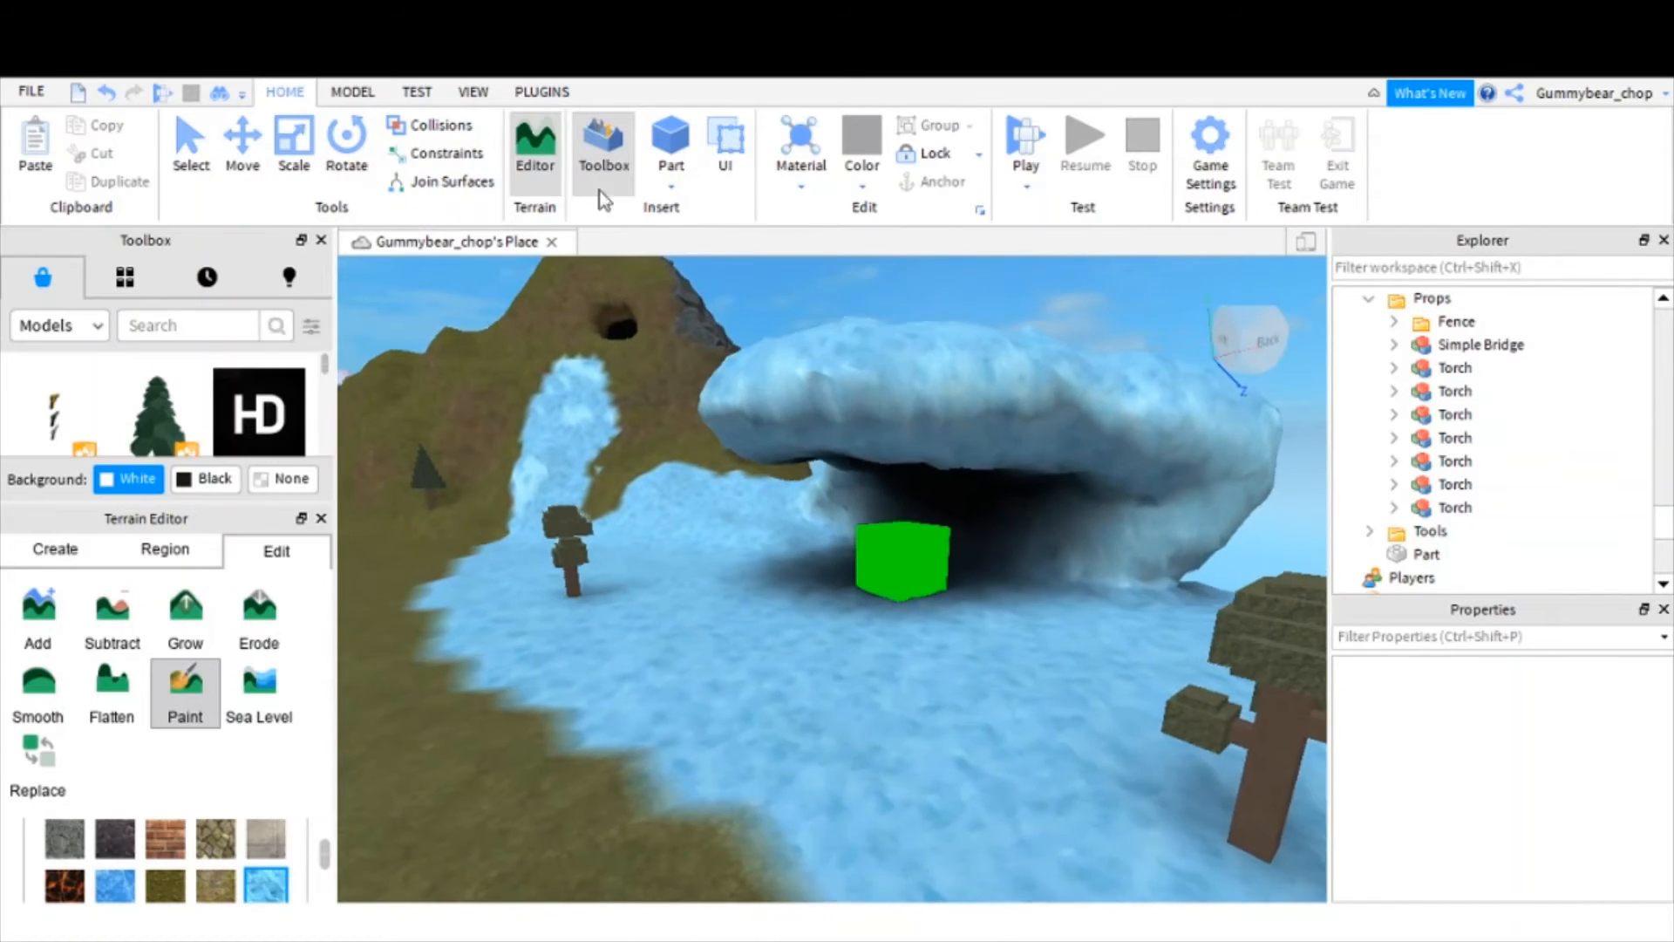
- Select the green block and stretch it into a long bar with the Scale tool
left_click(237, 148)
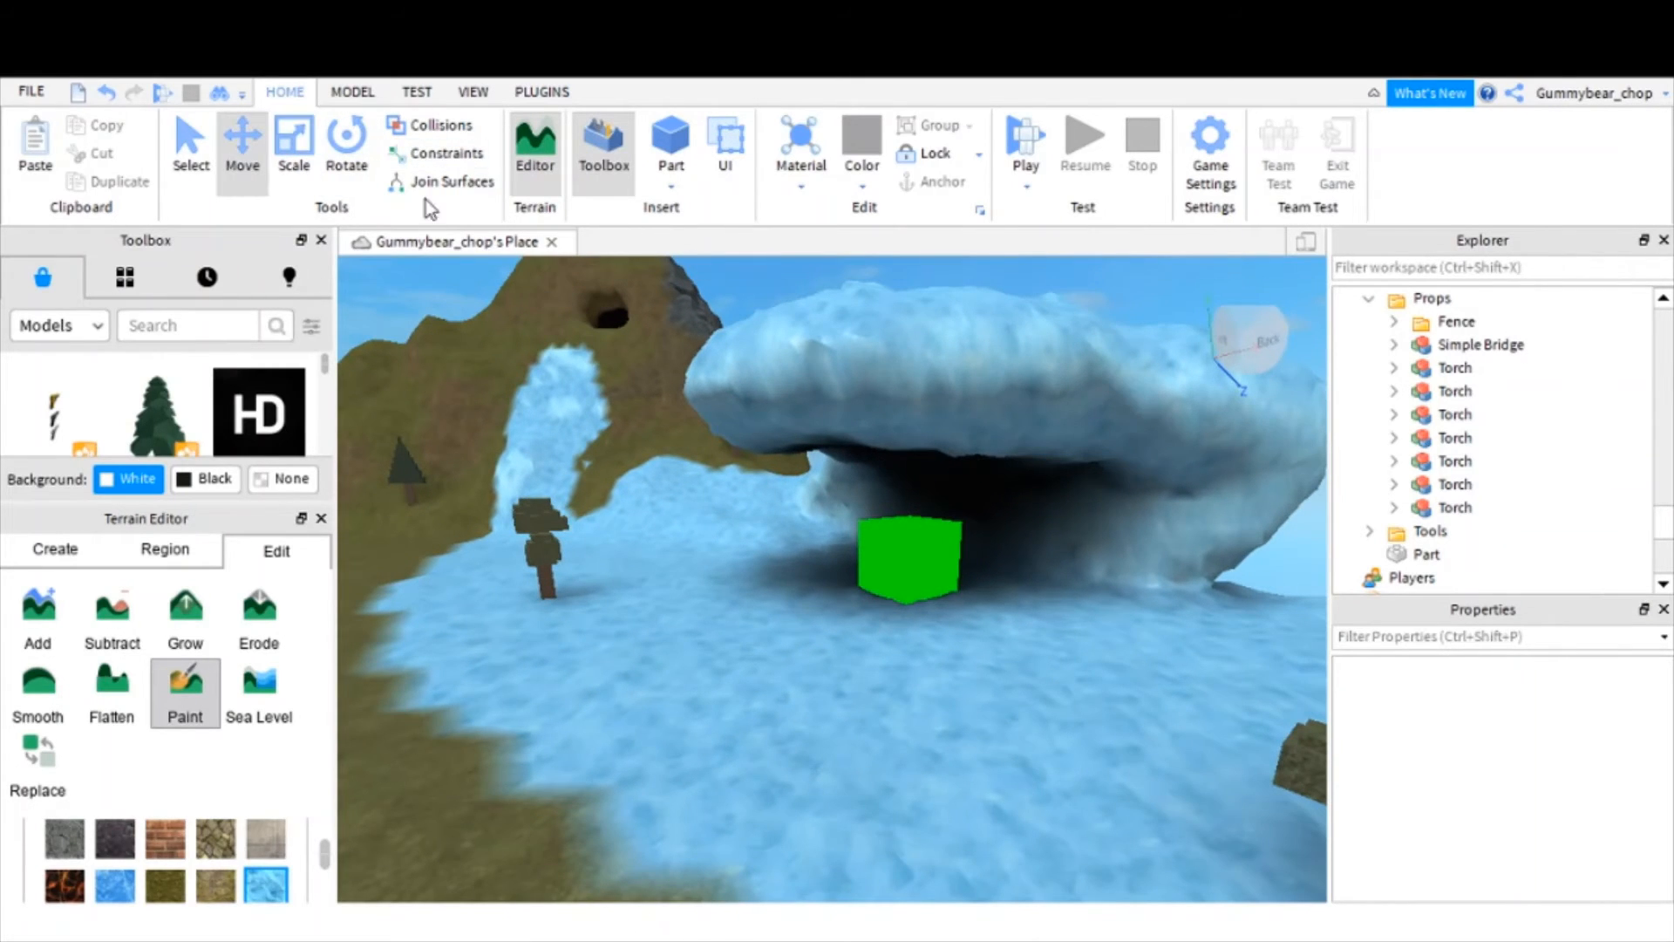
key("ctrl+3")
left_click(880, 546)
left_click_drag(957, 564, 1237, 628)
left_click_drag(957, 598, 994, 568)
- Move the green bar up against the overhang's outer end so it tilts upward, and deselect it
left_click_drag(1002, 639, 920, 383)
scroll(918, 492, "down", 5)
right_click_drag(915, 495, 809, 321)
left_click(809, 335)
key("w")
key("s")
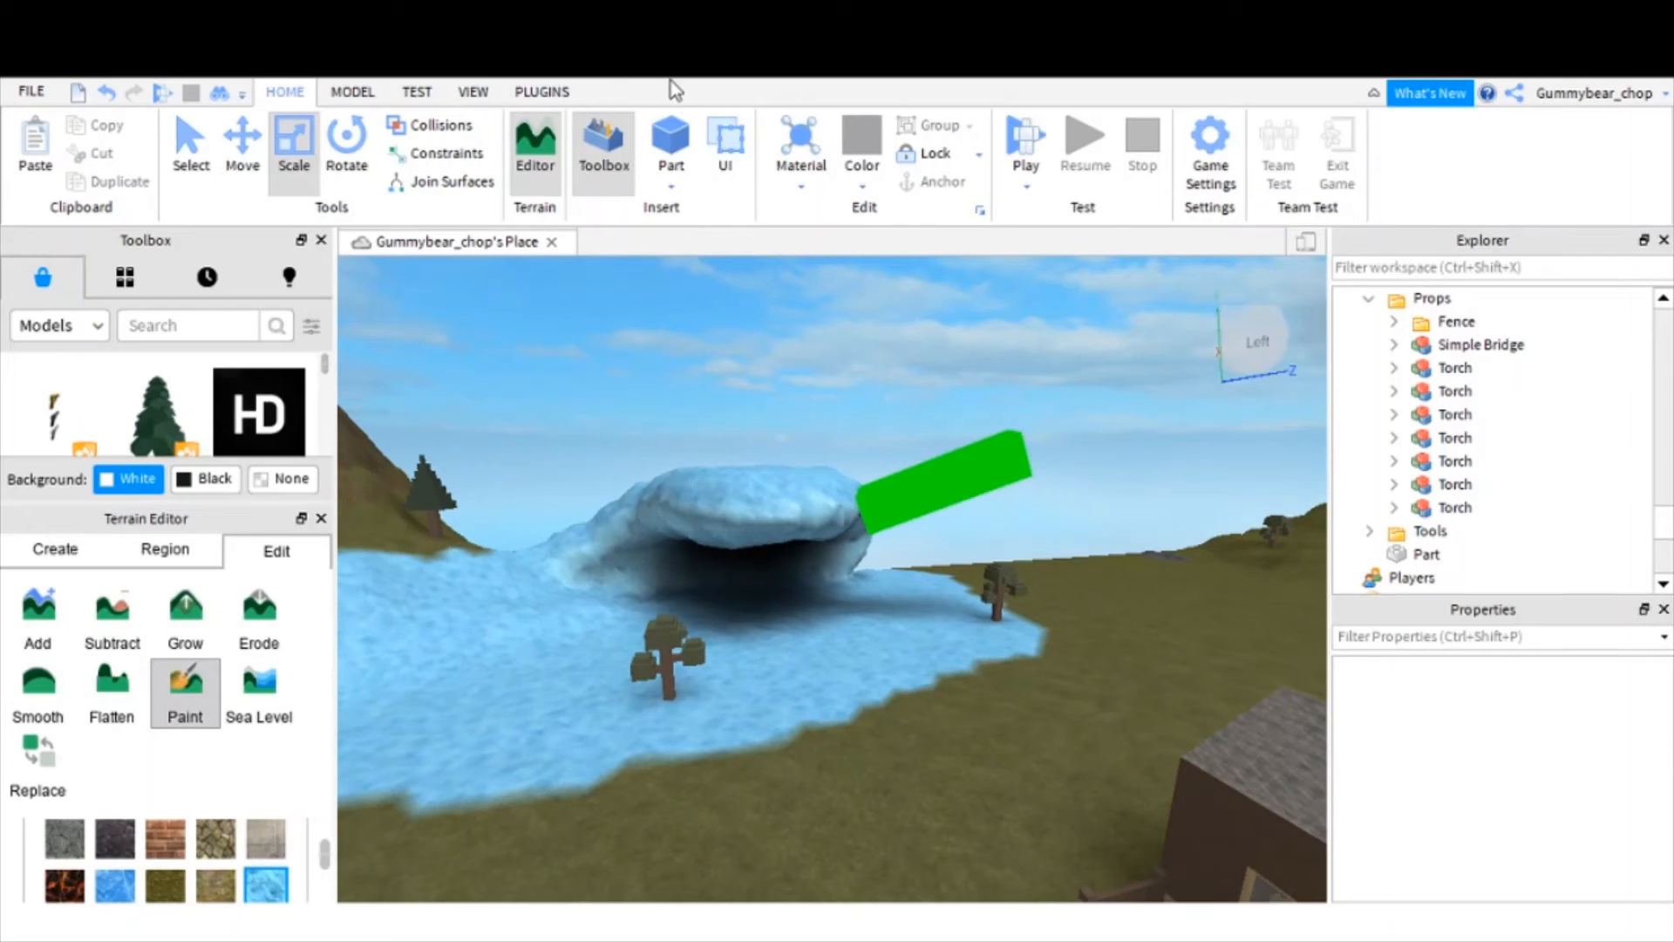
- Erode the overhang's surface and the icy ground near the tree with the Erode brush
left_click(259, 614)
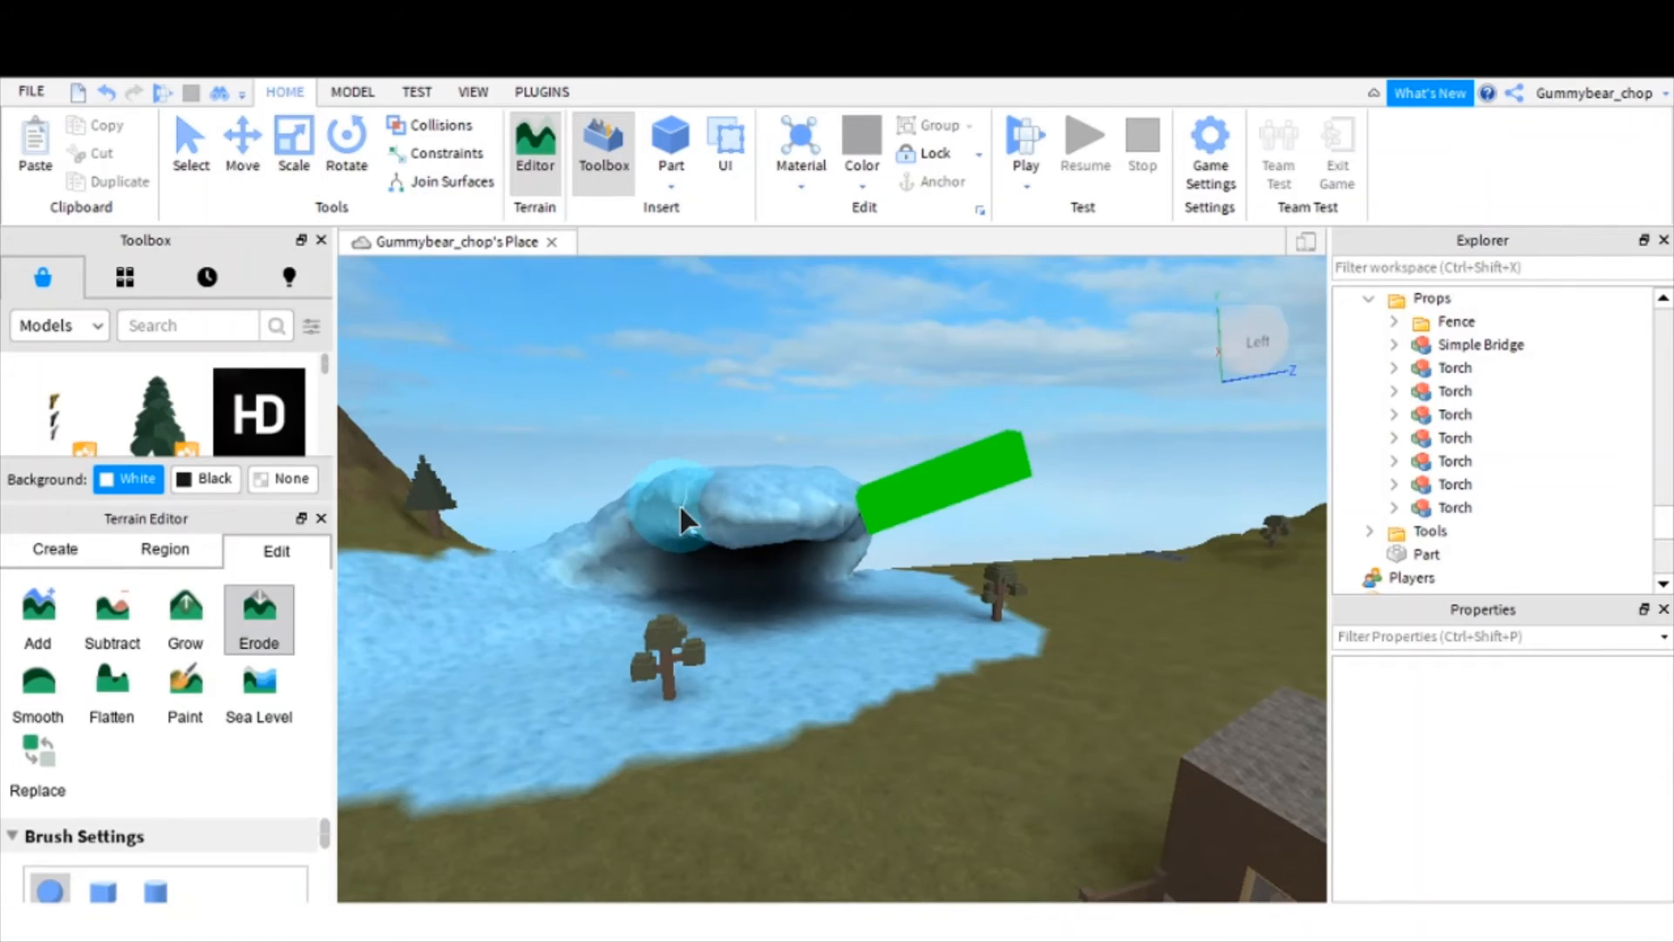
mouse_move(681, 508)
left_mouse_down()
mouse_move(766, 523)
mouse_move(628, 554)
left_mouse_up()
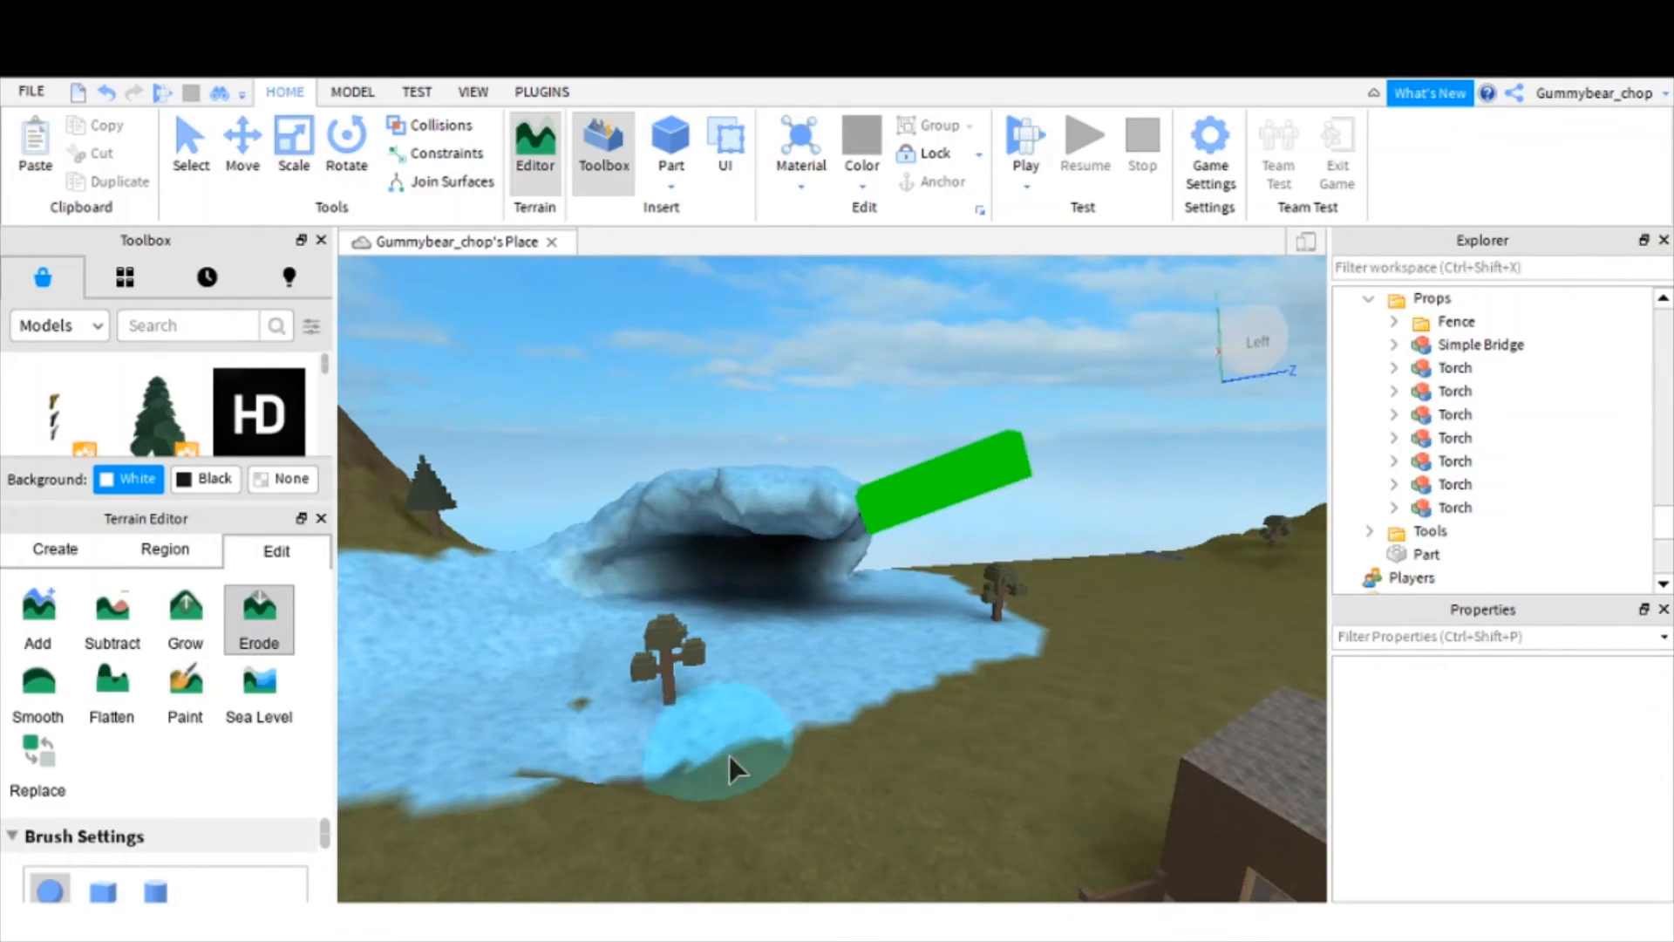
key("a")
- Flatten the icy ground in front of the overhang and even out its edge with the Smooth brush
left_click(116, 723)
left_click_drag(718, 767, 556, 852)
left_click(38, 689)
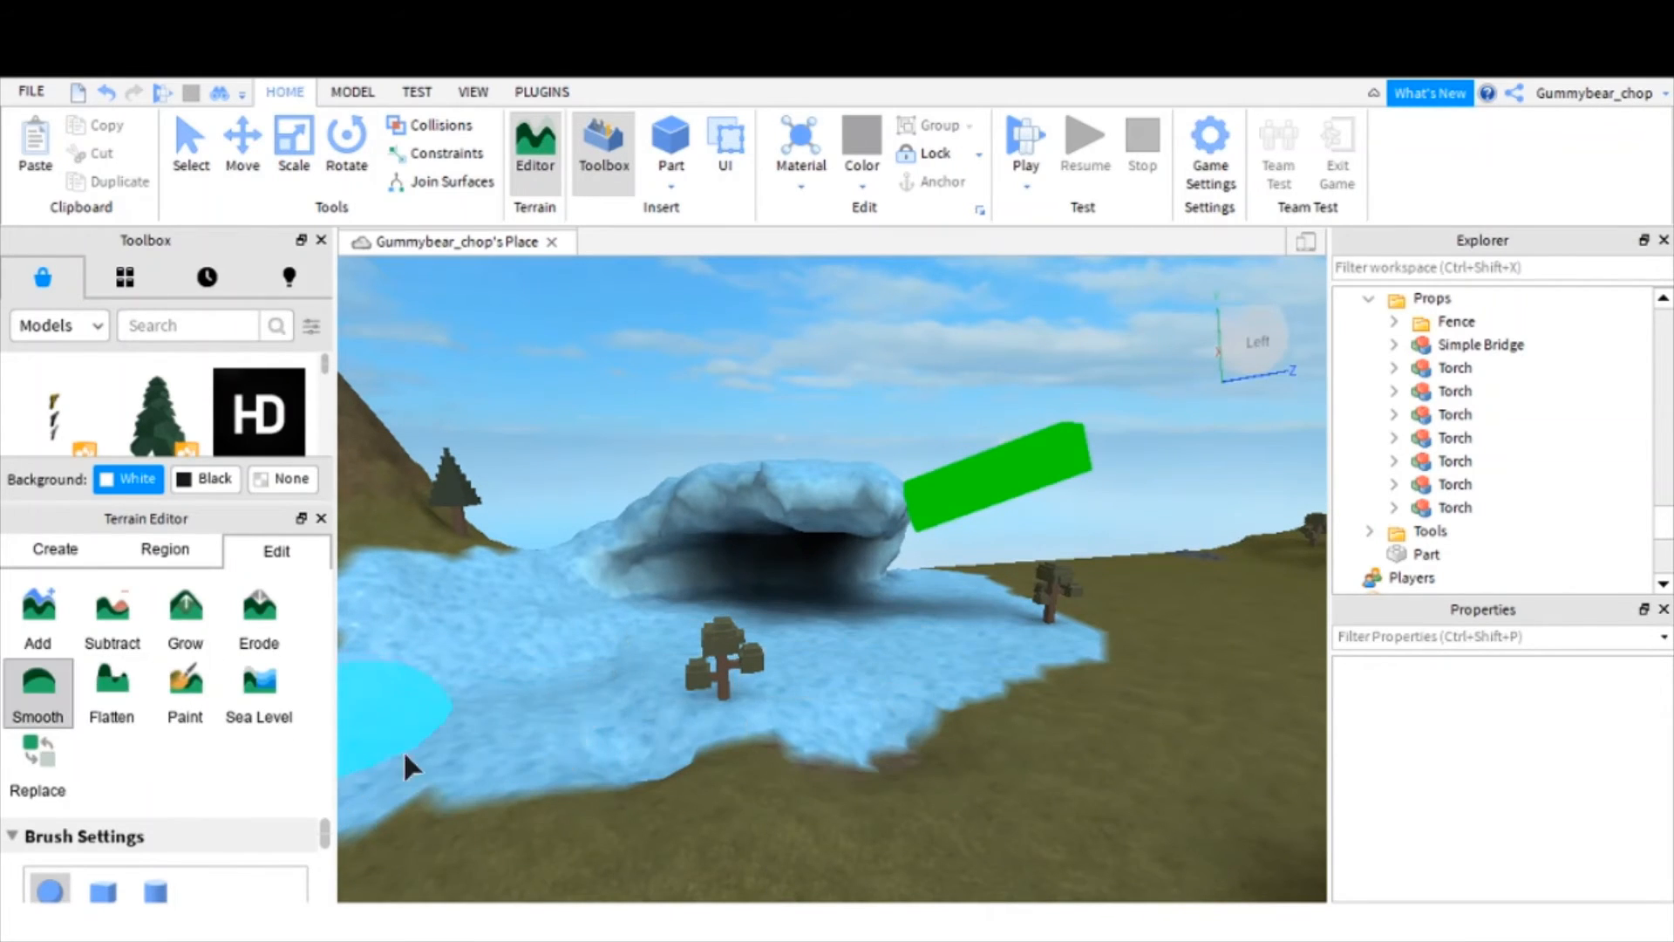
left_click(201, 704)
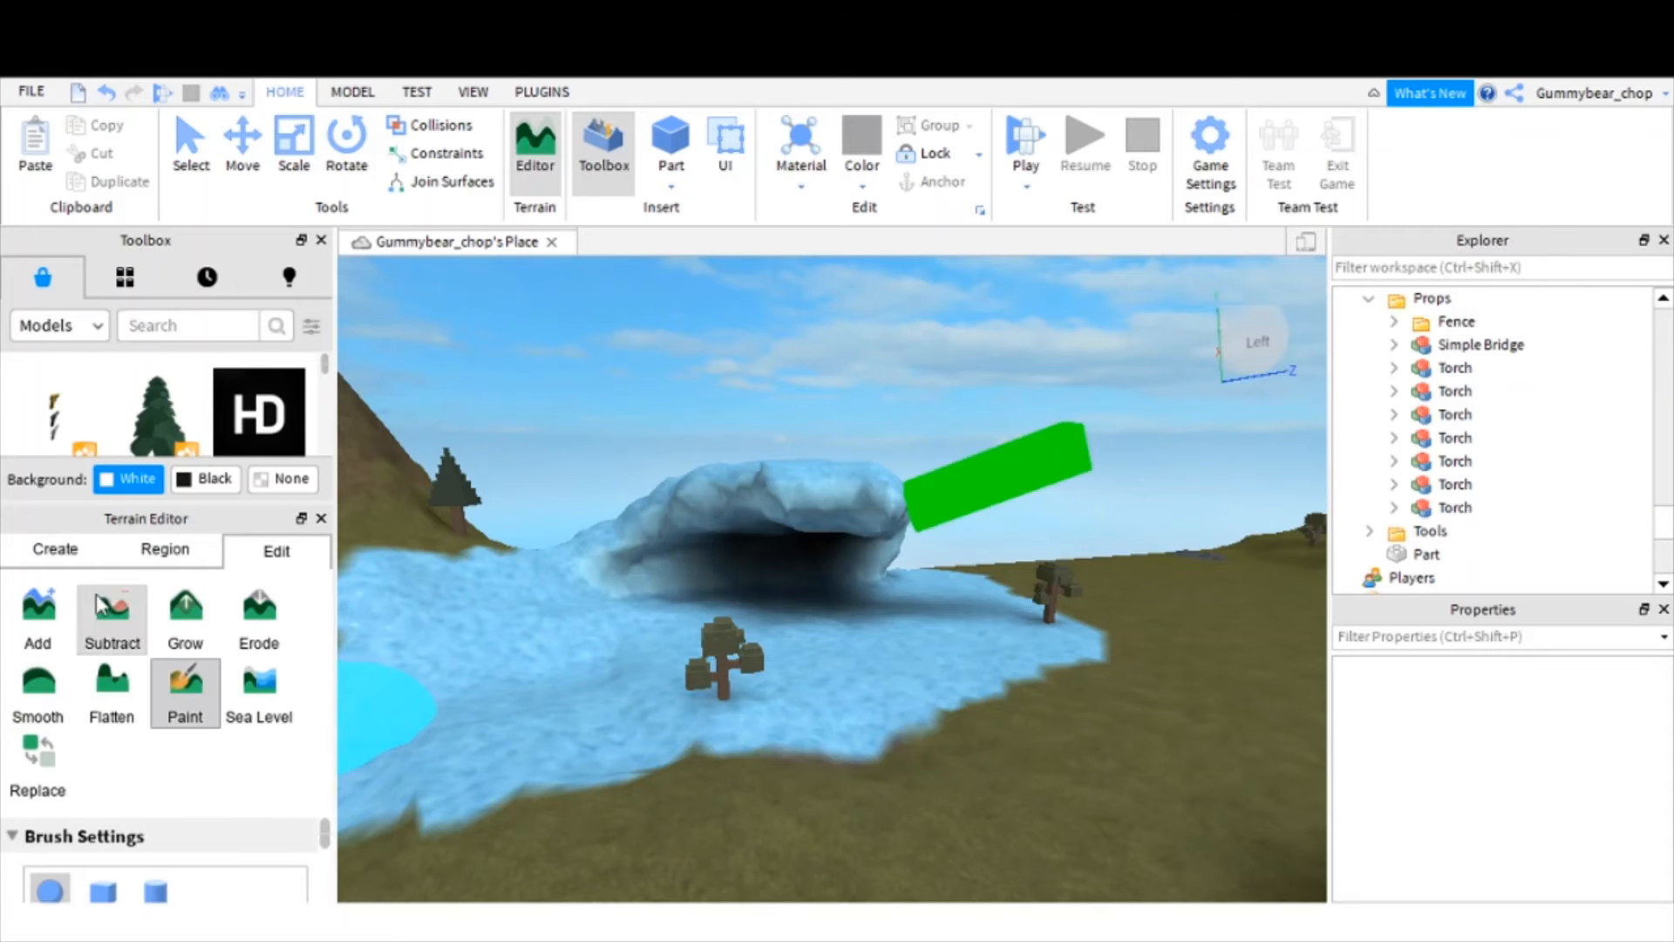
- Dig a deep hole into the ground at the edge of the ice with the Subtract brush
left_click(103, 627)
mouse_move(453, 720)
left_mouse_down()
mouse_move(546, 717)
mouse_move(568, 675)
mouse_move(681, 710)
left_mouse_up()
right_click_drag(682, 711, 693, 723)
mouse_move(699, 710)
left_mouse_down()
mouse_move(708, 747)
mouse_move(747, 733)
mouse_move(743, 750)
mouse_move(771, 762)
mouse_move(745, 782)
mouse_move(767, 793)
mouse_move(752, 804)
mouse_move(771, 793)
mouse_move(744, 777)
mouse_move(759, 768)
mouse_move(726, 795)
left_mouse_up()
scroll(814, 798, "up", 10)
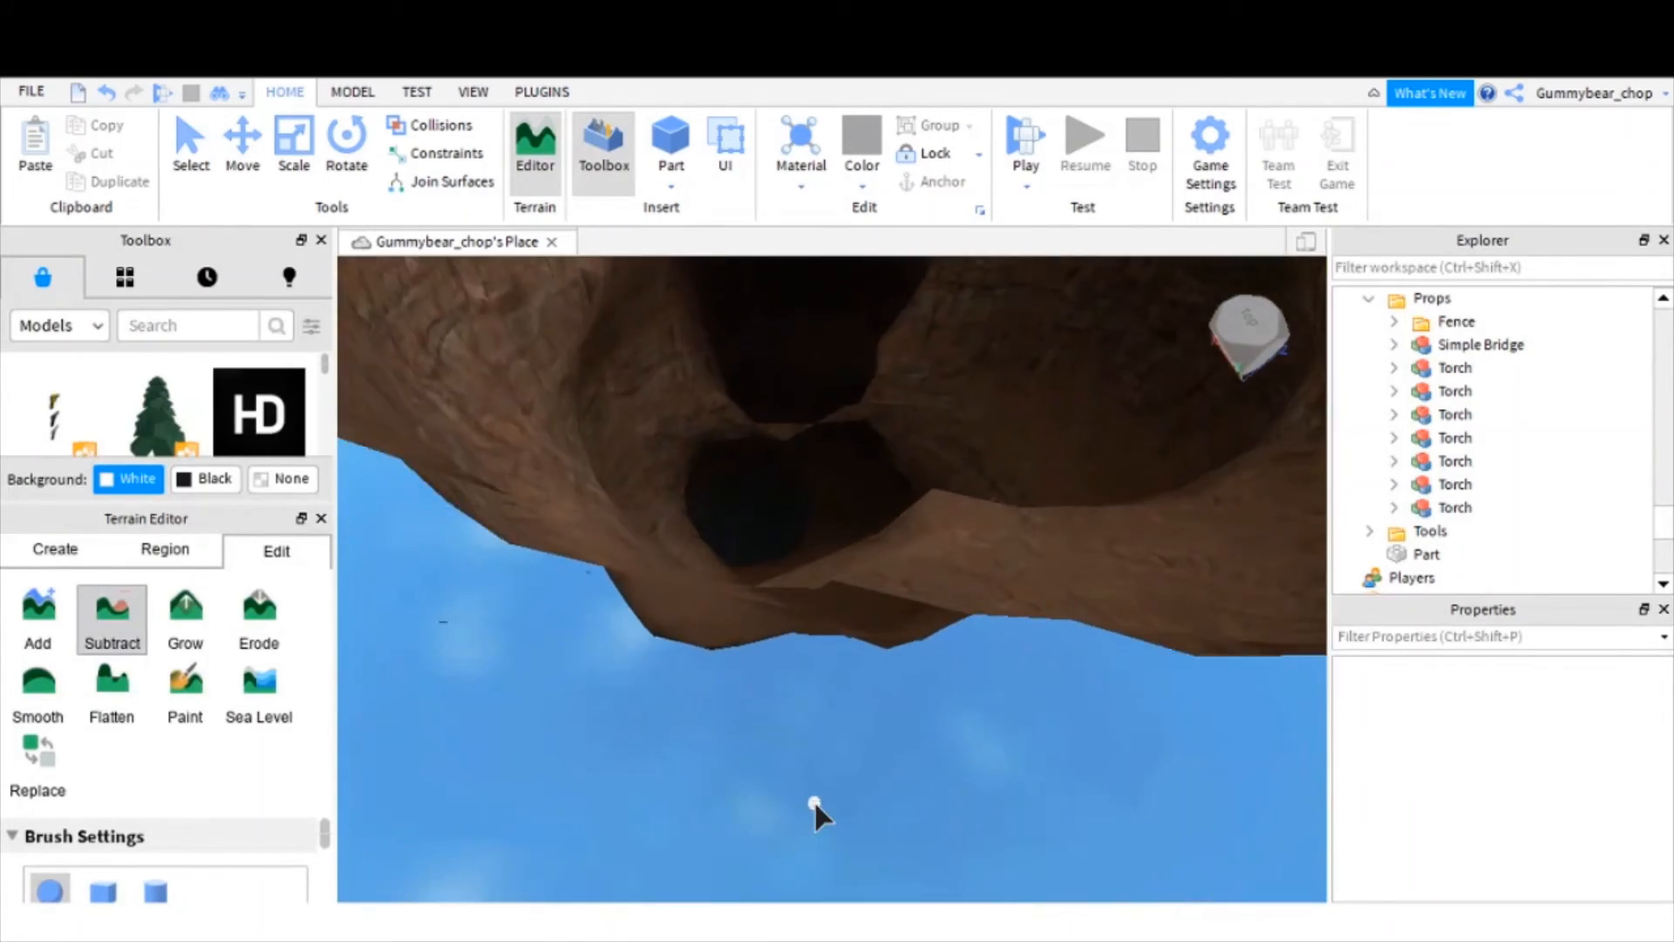
- Carve further into the walls inside the hole with the Subtract brush and inspect the tunnel
mouse_move(813, 798)
right_mouse_down()
mouse_move(804, 661)
mouse_move(823, 591)
right_mouse_up()
scroll(829, 600, "up", 5)
scroll(827, 596, "up", 3)
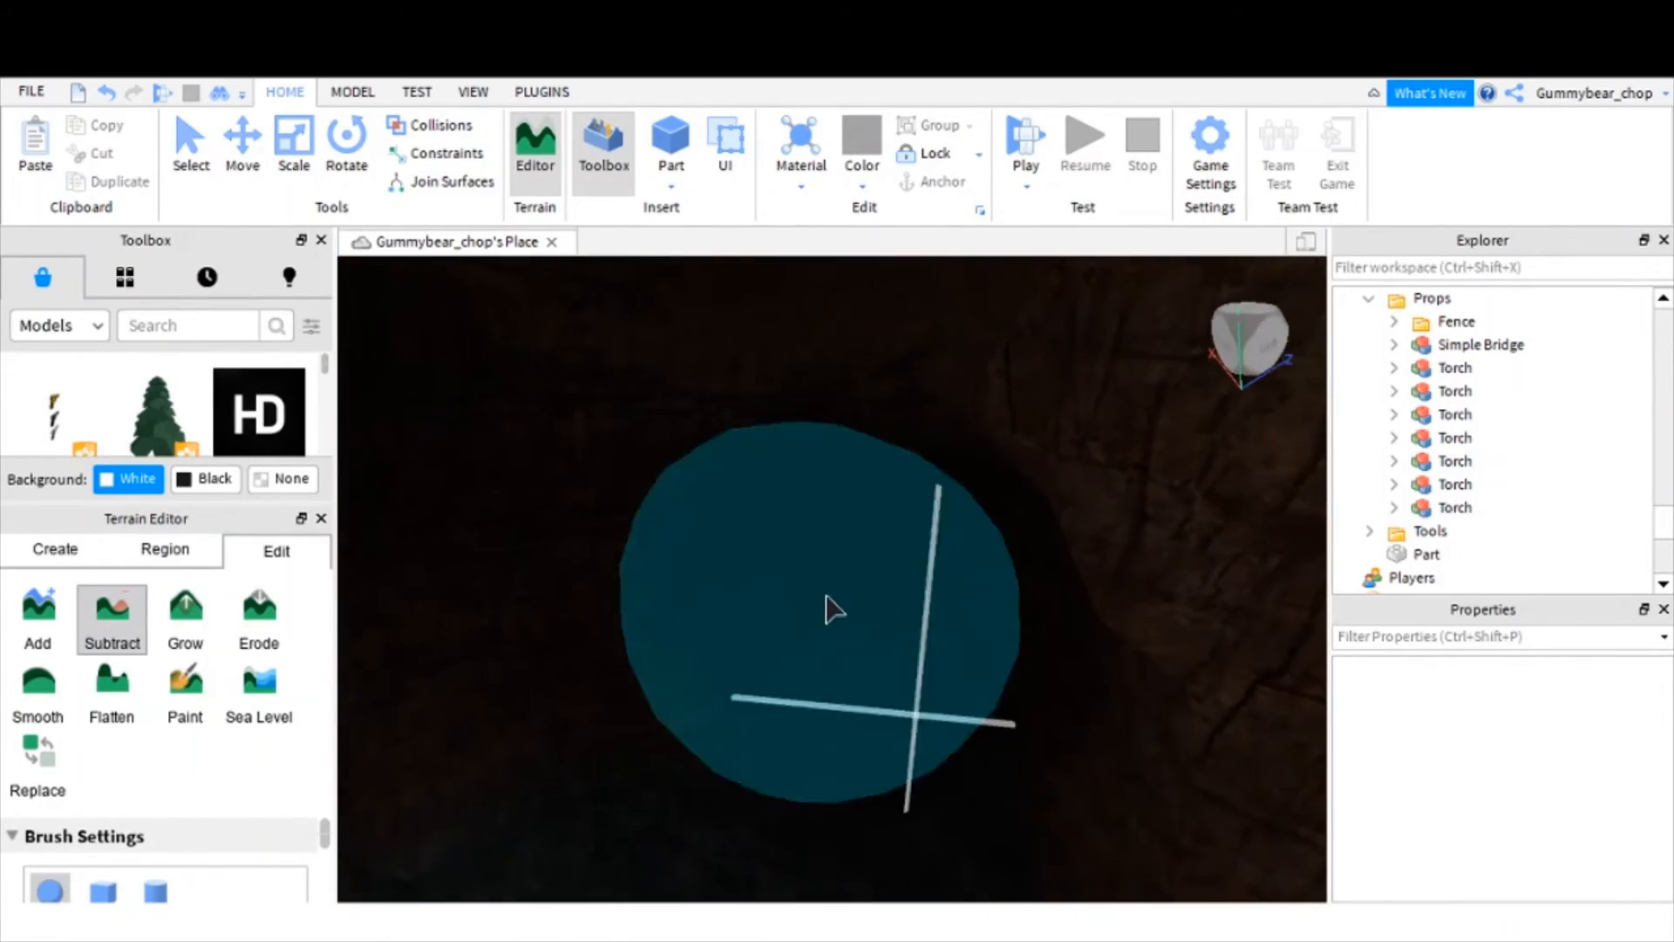
left_click(827, 596)
right_click_drag(827, 595, 826, 595)
scroll(827, 595, "up", 6)
scroll(826, 596, "down", 8)
right_click_drag(930, 269, 812, 348)
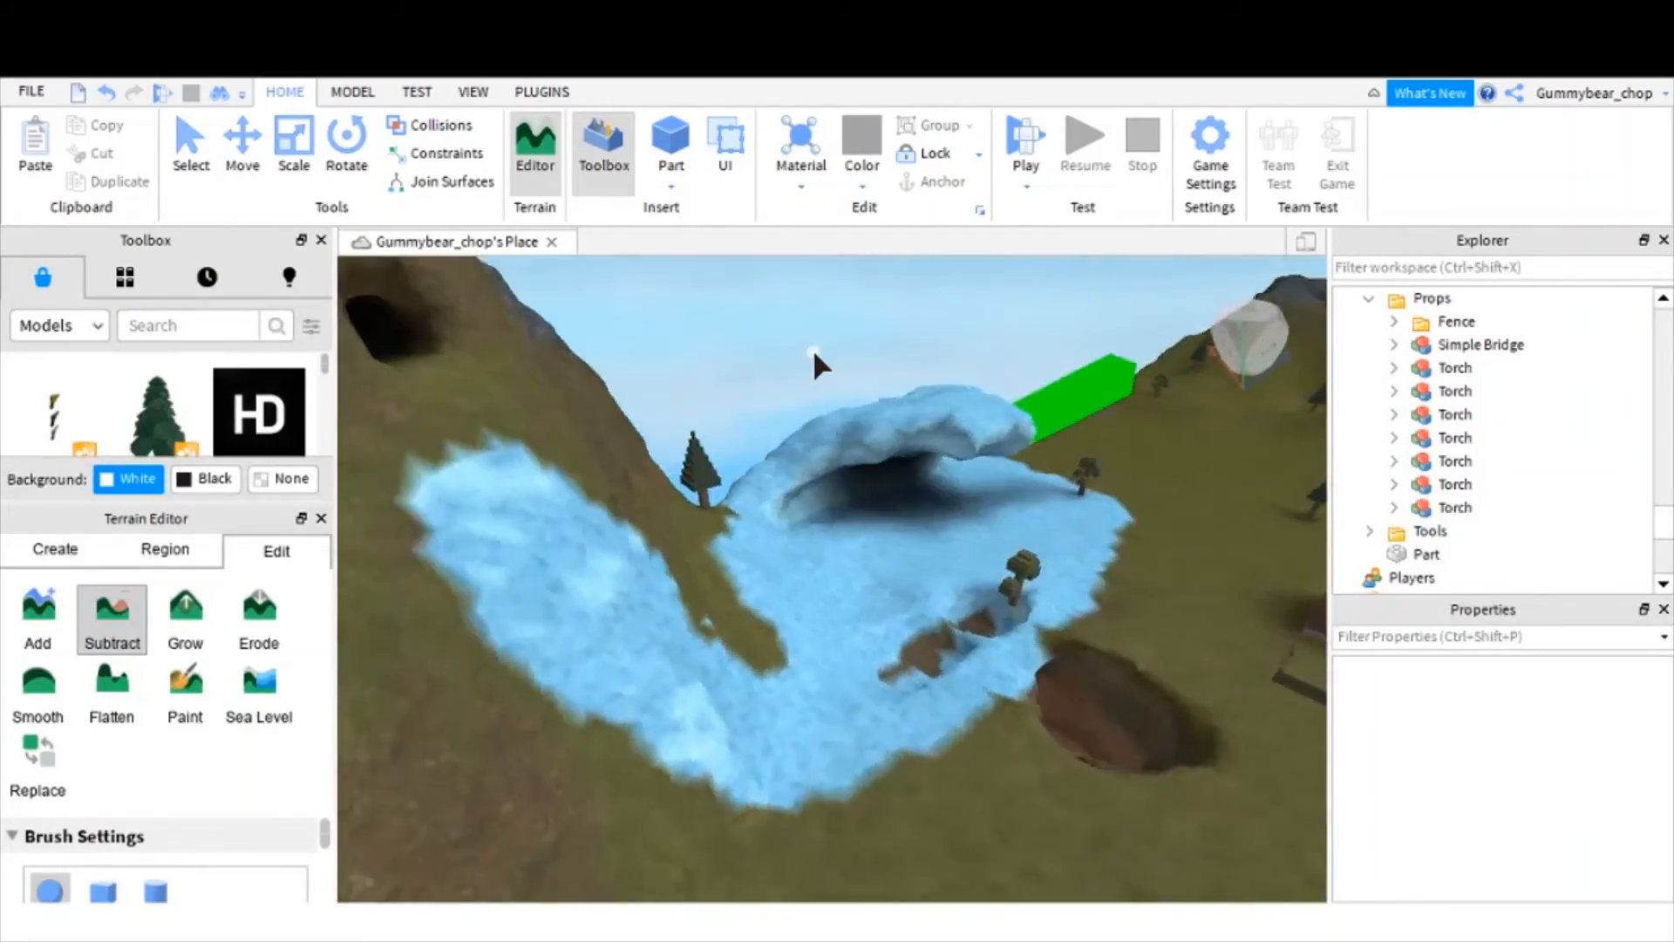
scroll(893, 395, "up", 4)
scroll(735, 669, "down", 4)
right_click_drag(734, 670, 735, 670)
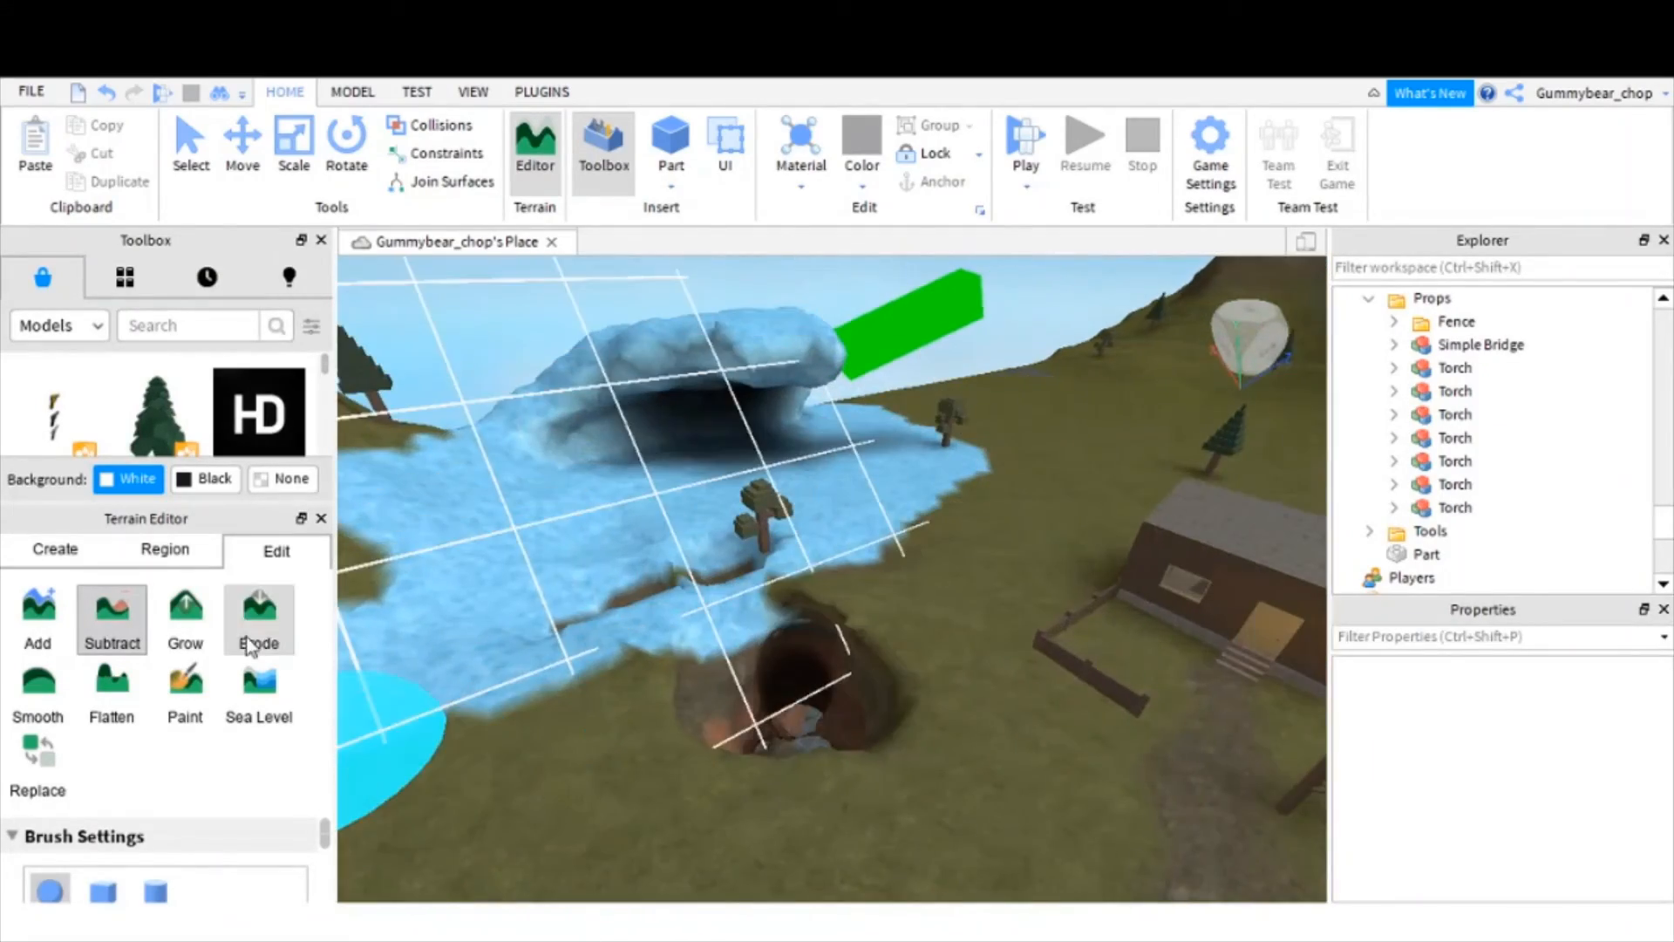
- Close the Terrain Editor and anchor the green neon part beside the icy overhang
left_click(321, 517)
right_click_drag(956, 467, 956, 467)
left_click(893, 463)
scroll(955, 528, "up", 1)
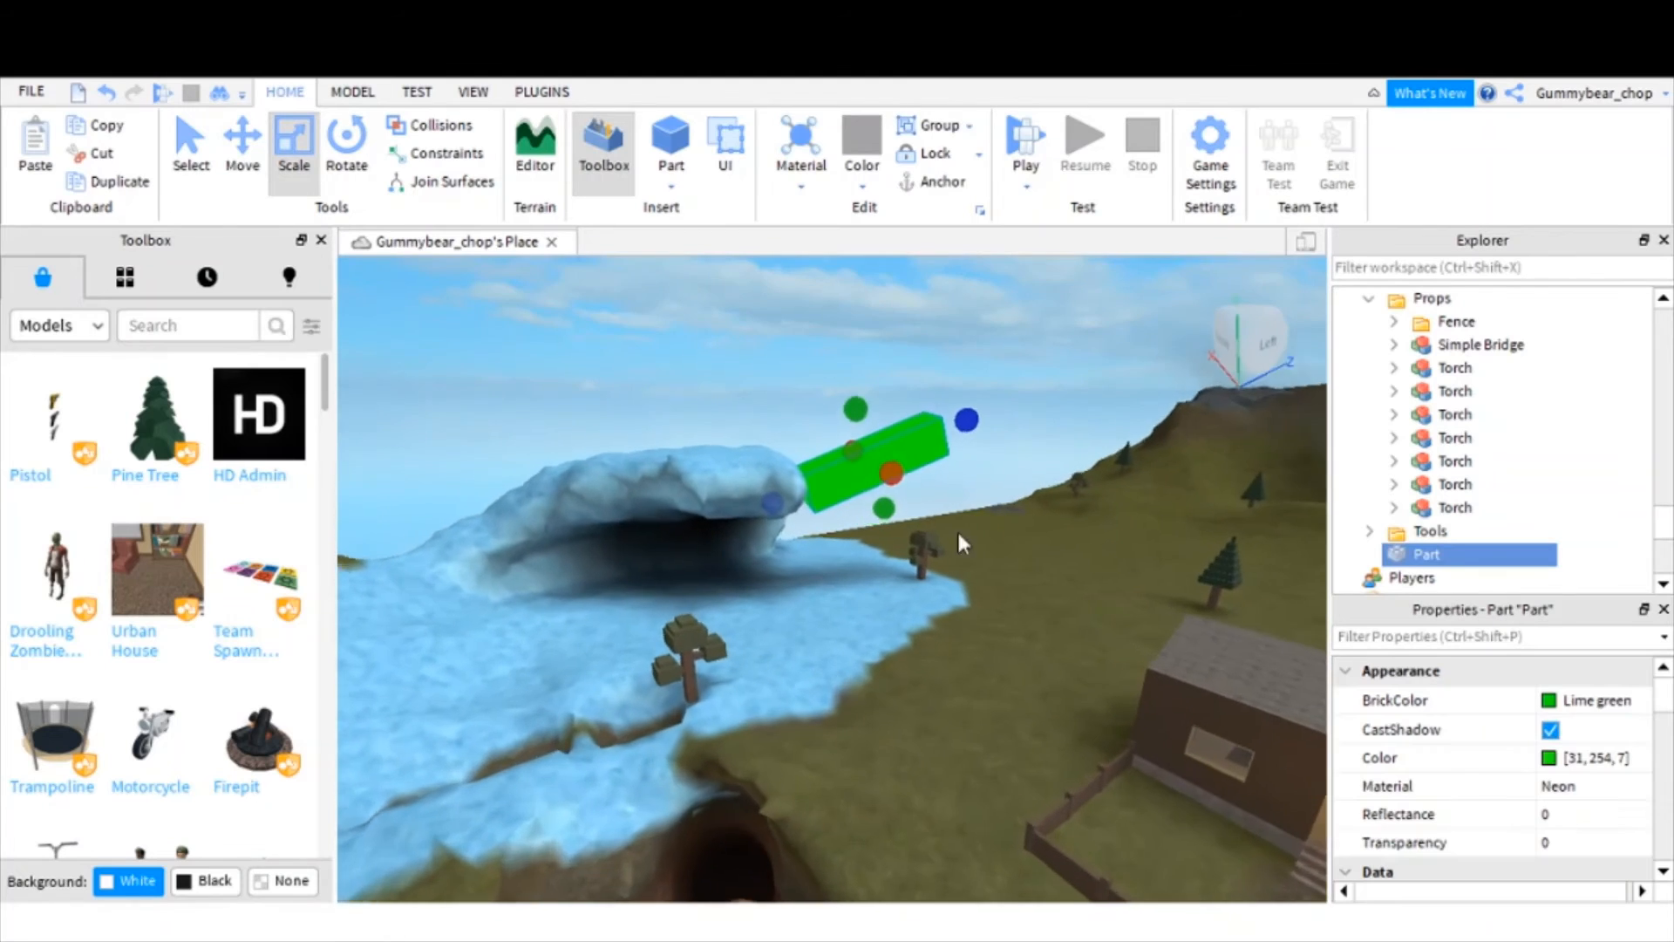
right_click_drag(955, 529, 990, 540)
scroll(990, 541, "up", 1)
key("w")
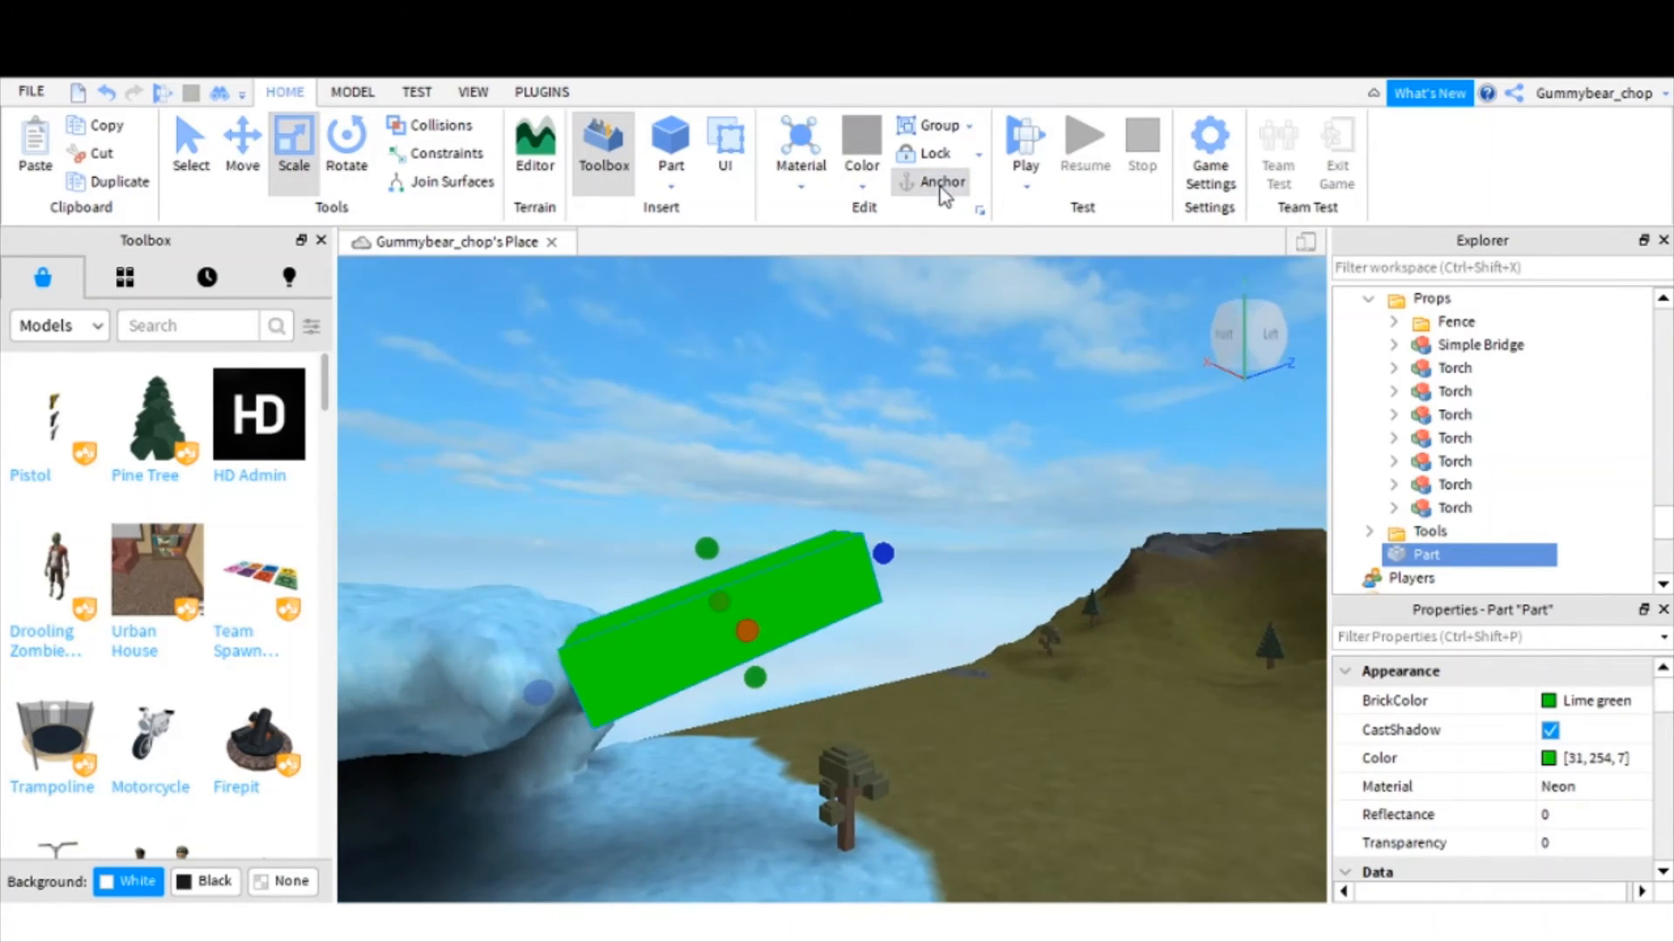
right_click_drag(1053, 525, 1020, 441)
key("d")
left_click(1020, 441)
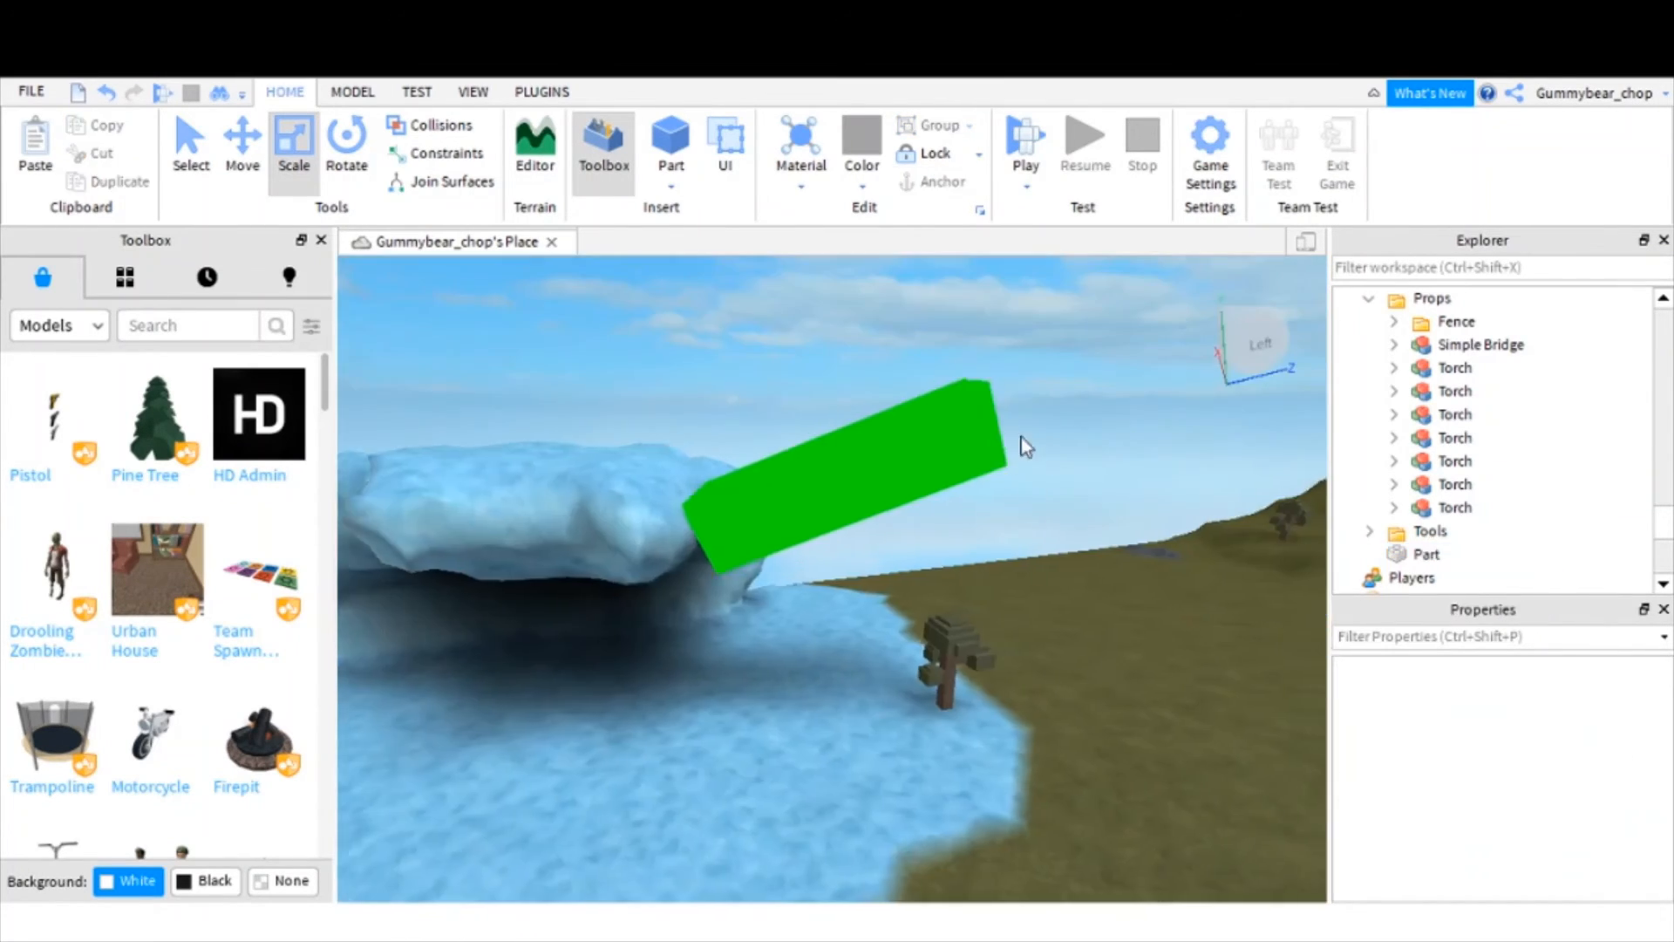
left_click(829, 437)
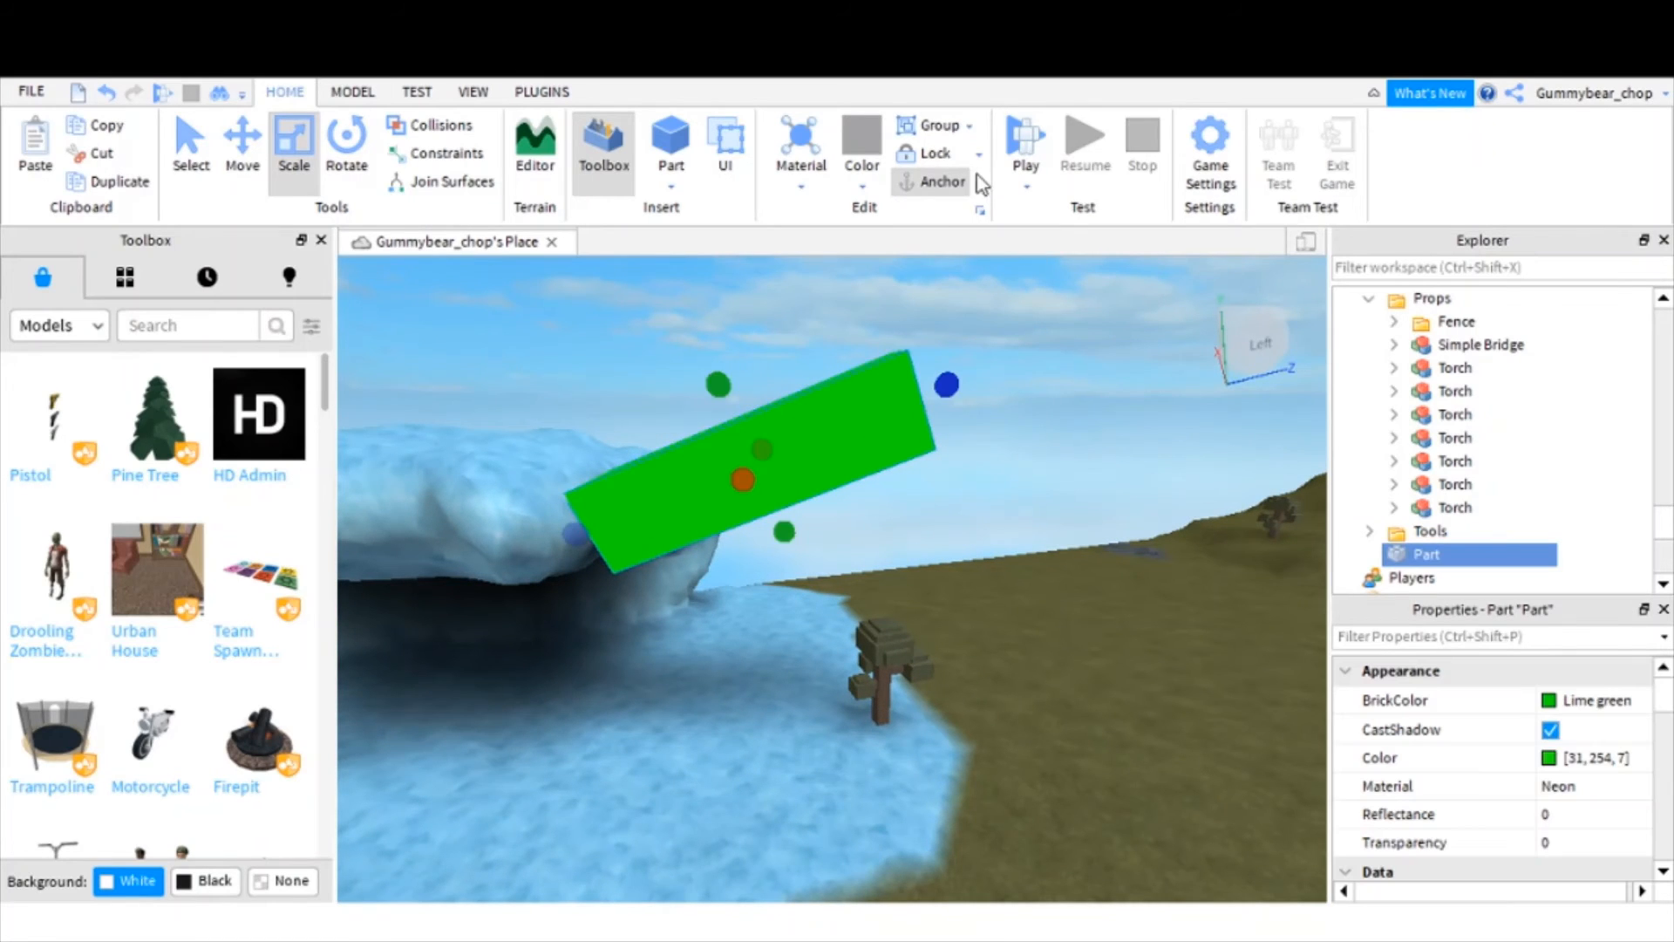
left_click(936, 187)
left_click(1100, 584)
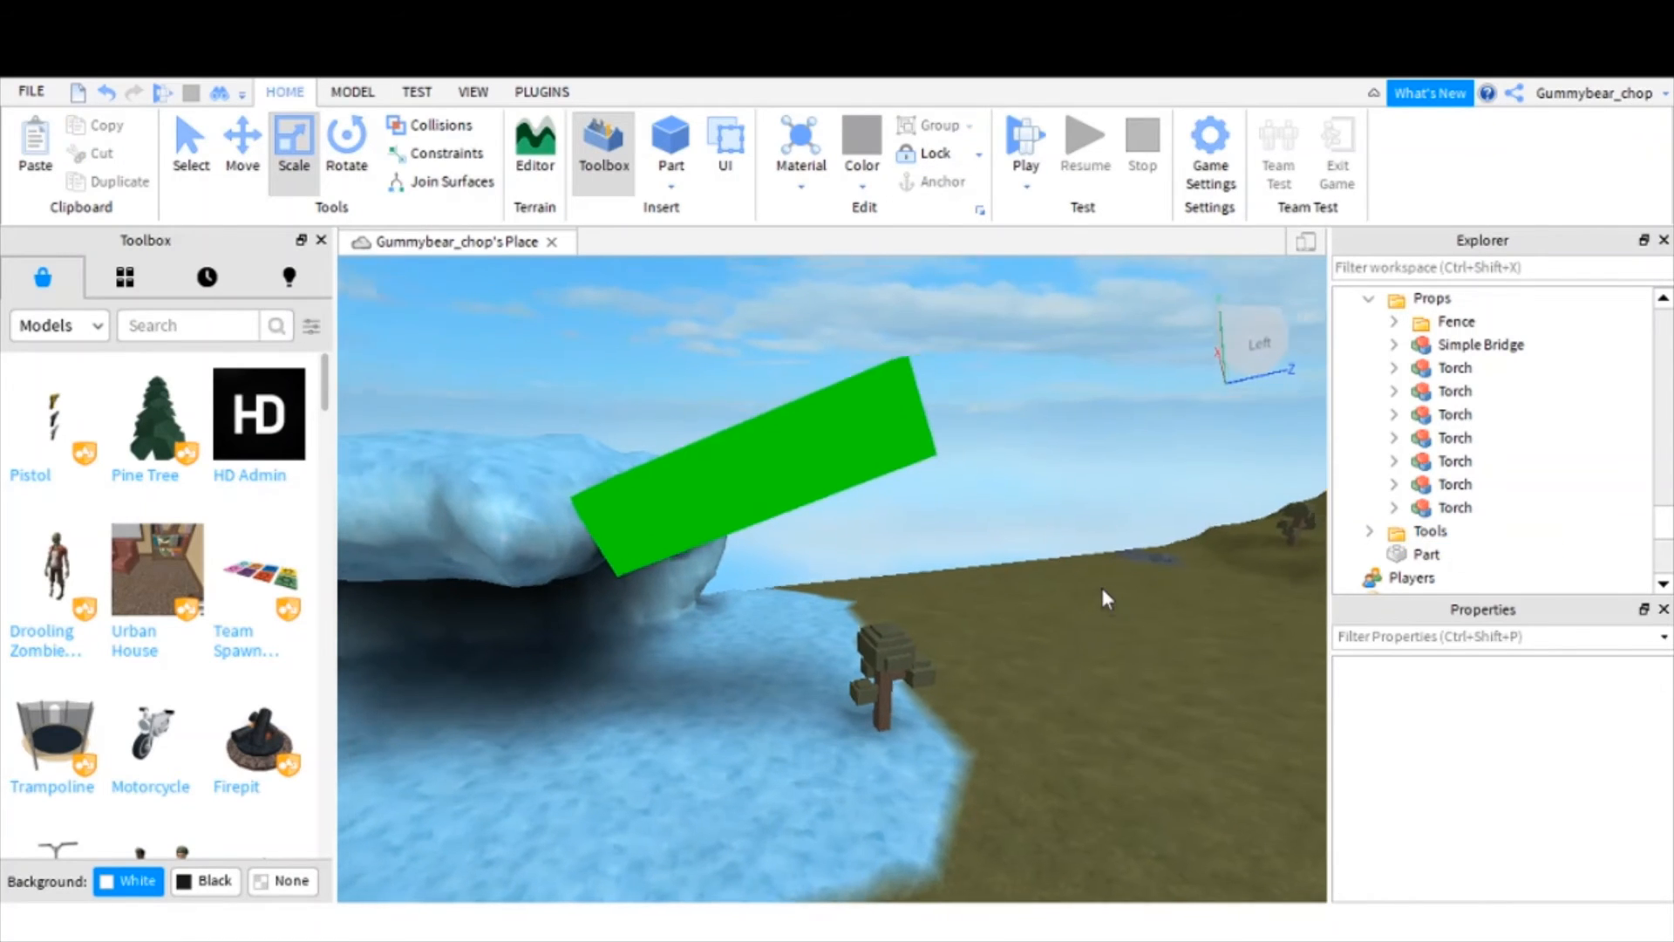
- Move the maple tree from the edge of the ice onto the grass beside it
left_click(782, 448)
right_click_drag(1101, 584, 1035, 549)
key("w")
key("s")
left_click(1033, 546)
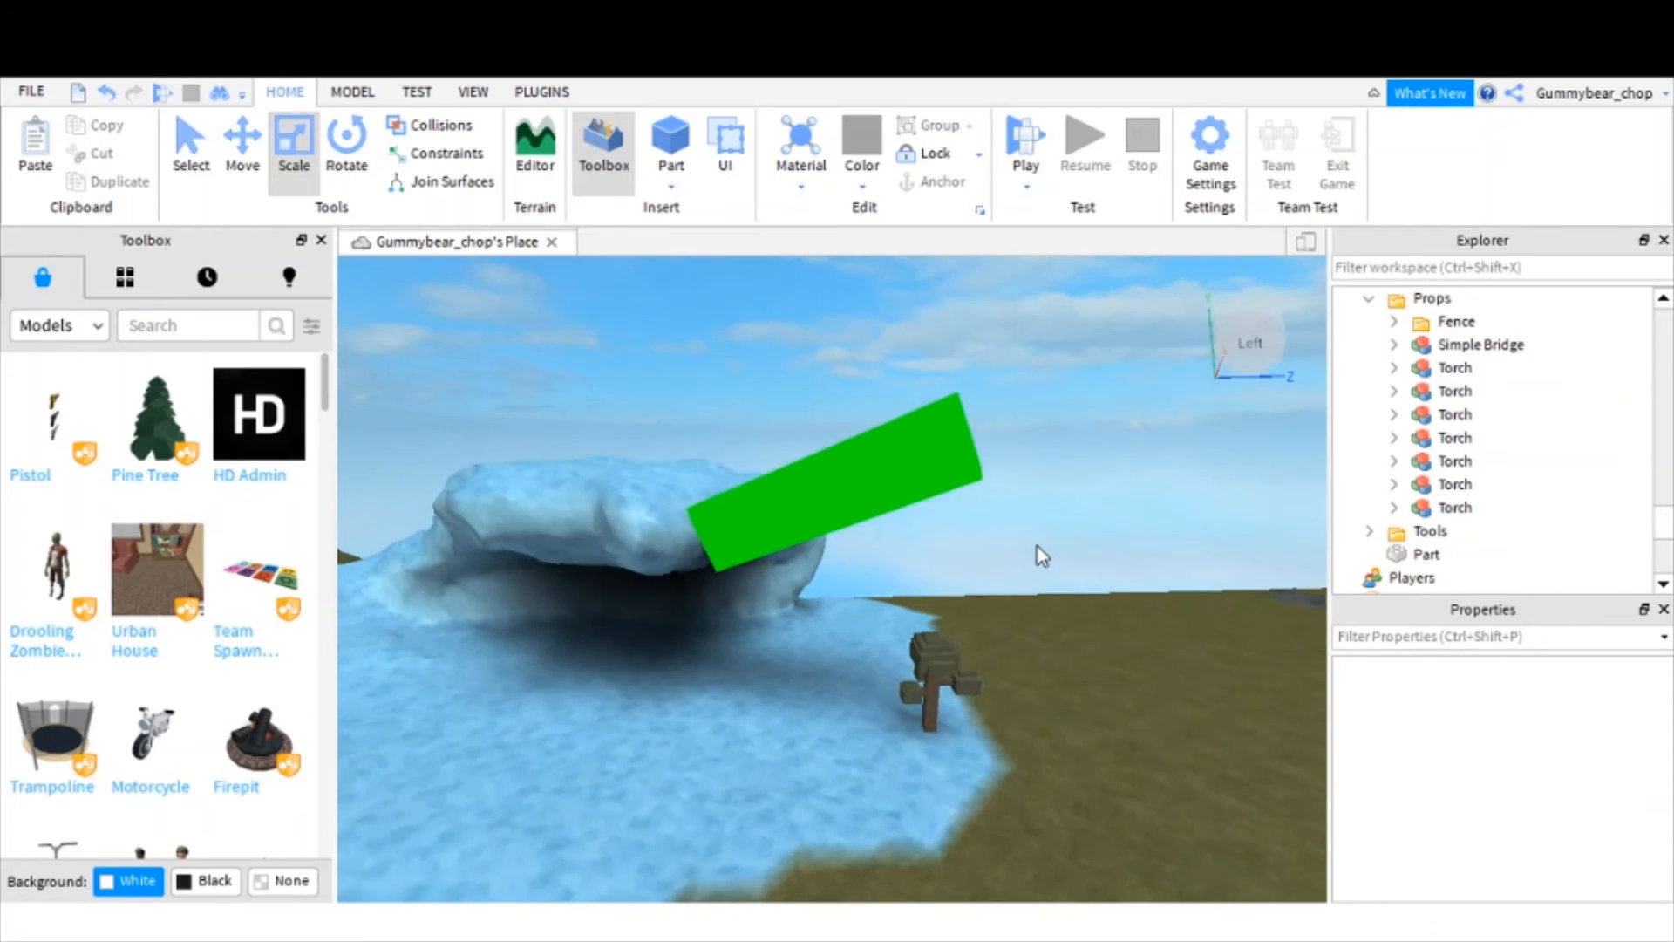
key("w")
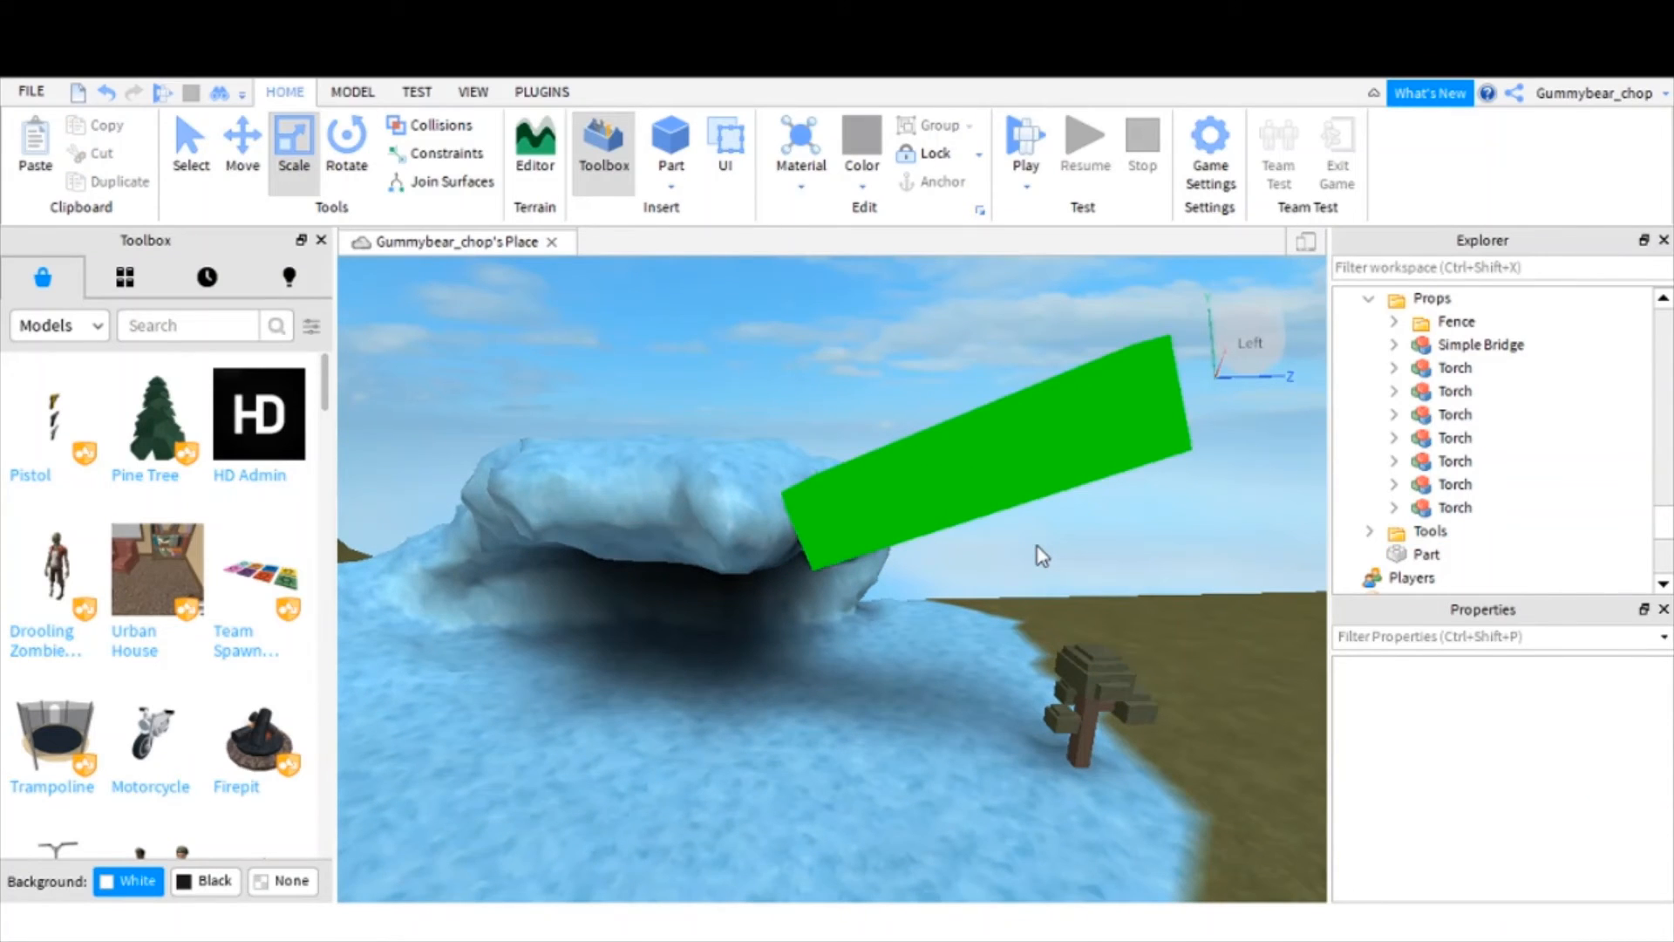
key("w")
right_click_drag(1031, 645, 785, 617)
left_click_drag(794, 626, 1146, 610)
left_click(941, 631)
- Ungroup the maple tree on the grass into its individual parts
right_click_drag(940, 630, 914, 635)
key("w")
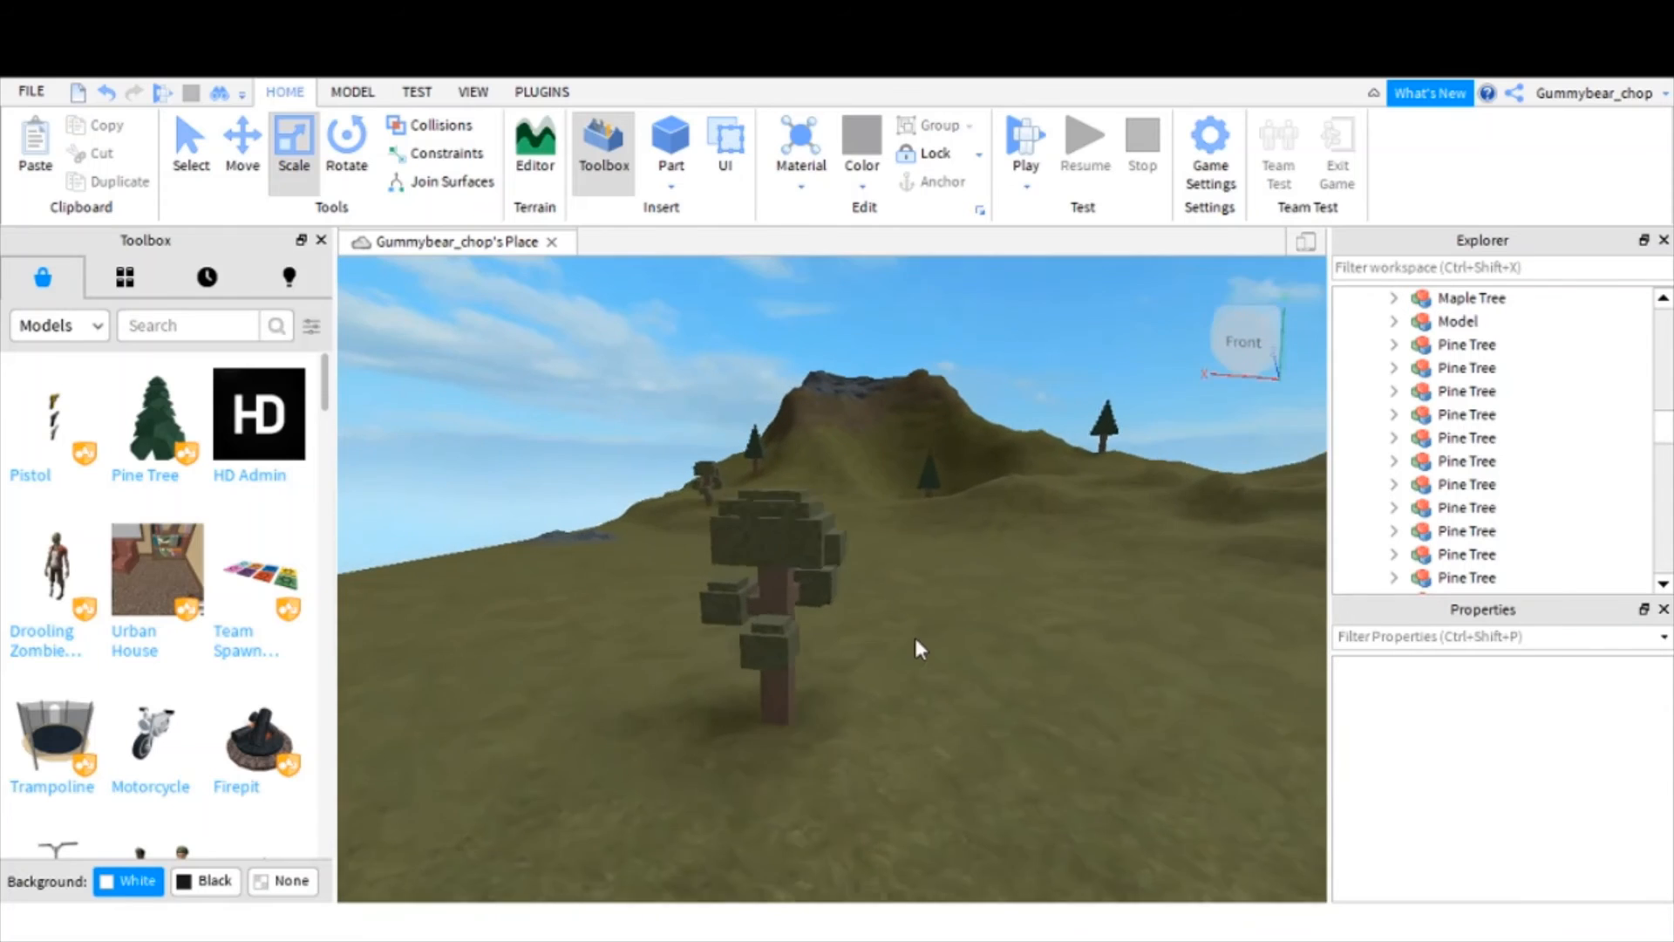
right_click_drag(654, 501, 584, 565)
key("s")
key("w")
key("w")
right_click_drag(724, 579, 709, 581)
key("s")
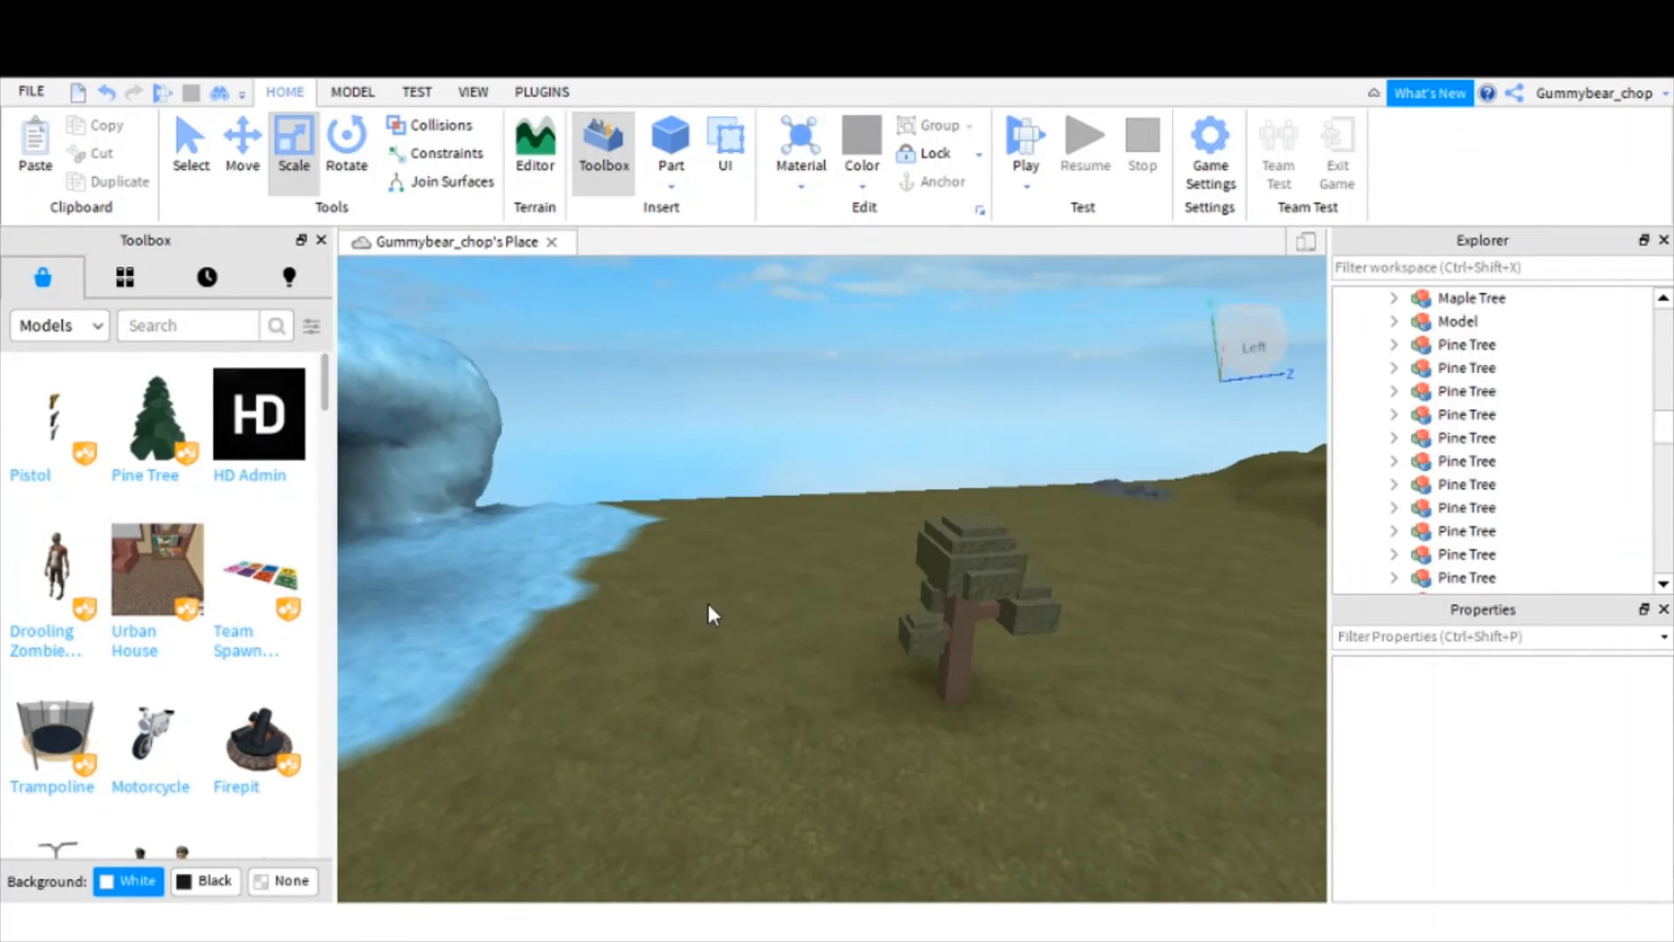
key("d")
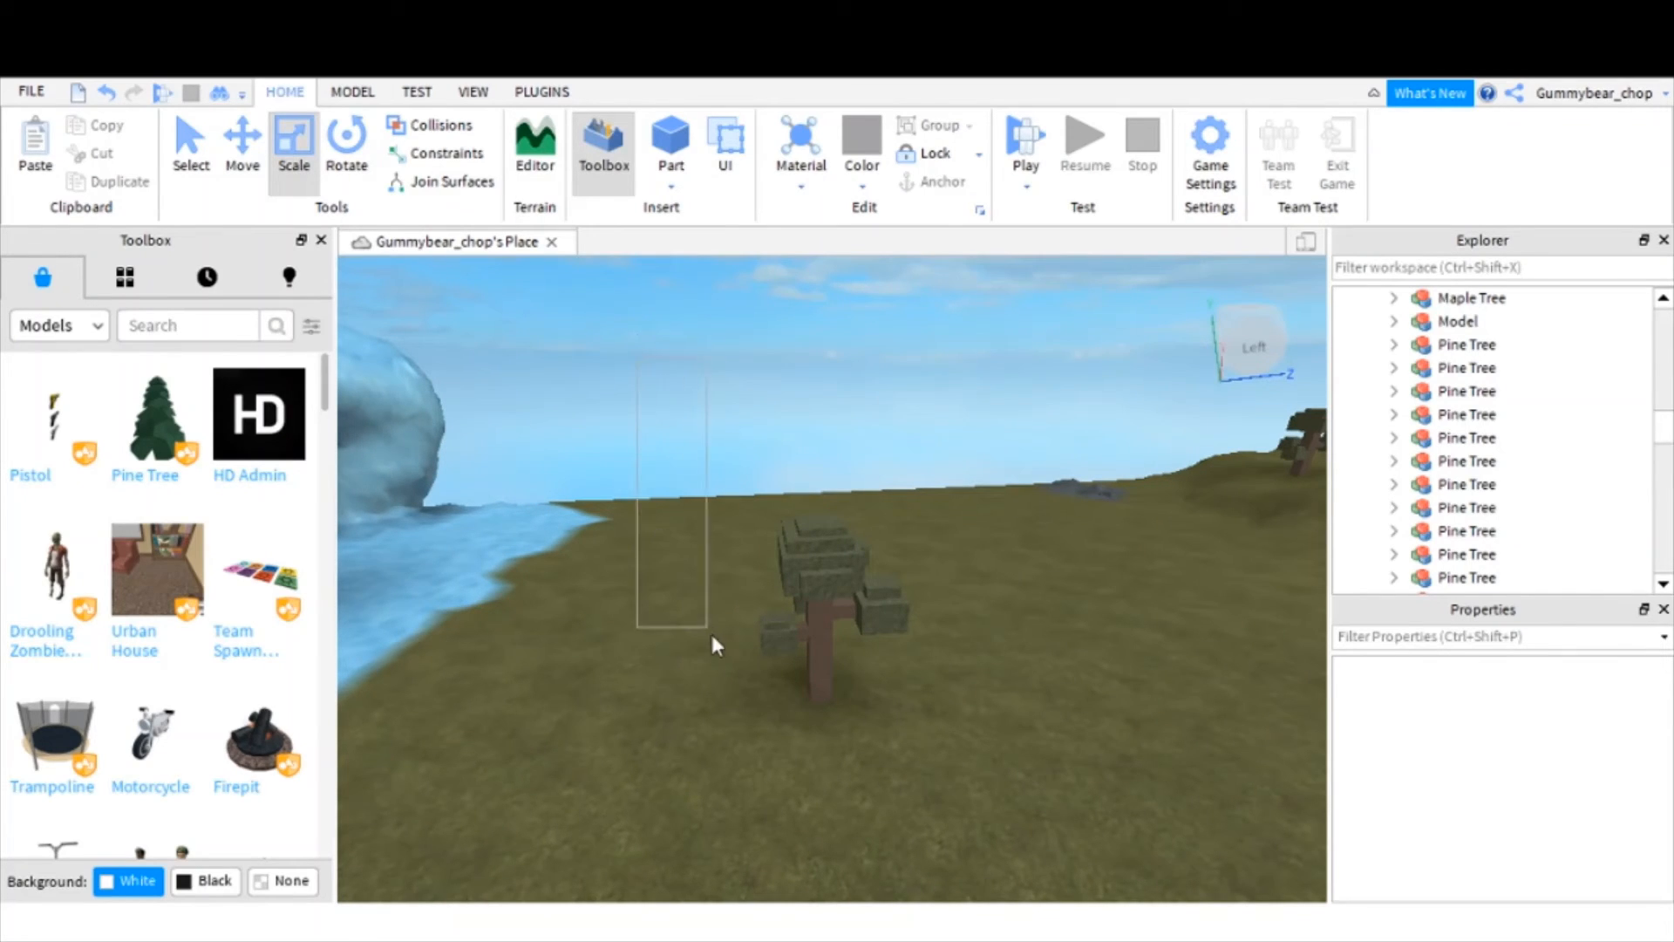
left_click_drag(713, 645, 1055, 754)
scroll(868, 656, "up", 2)
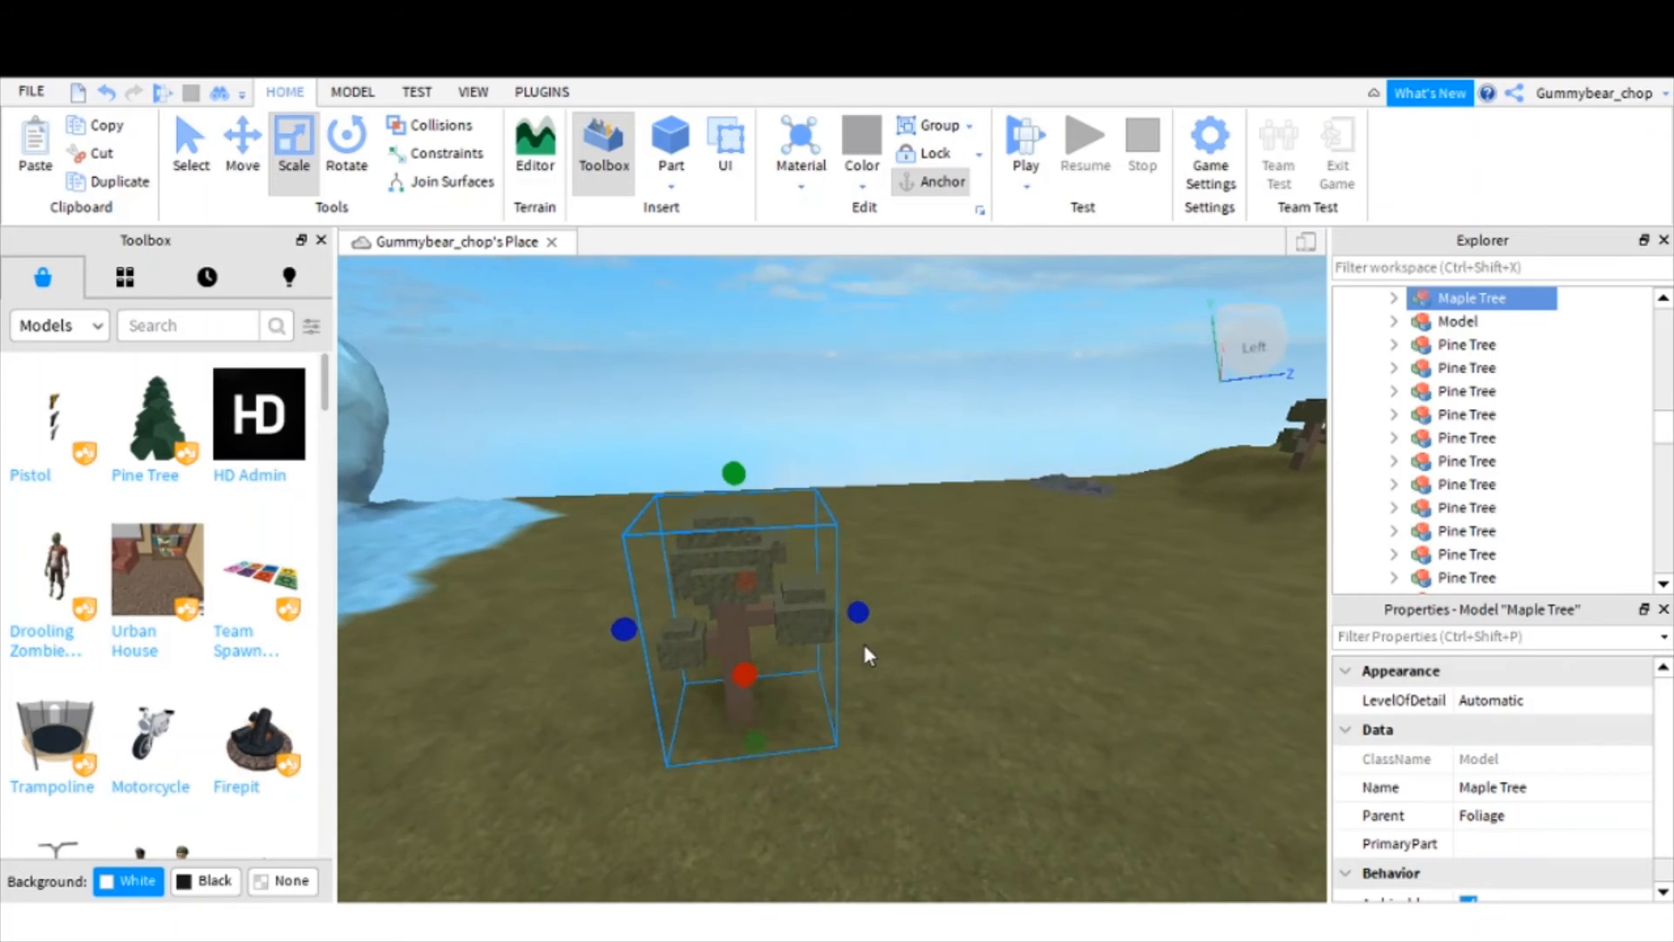
left_click_drag(822, 591, 955, 743)
scroll(1224, 749, "up", 3)
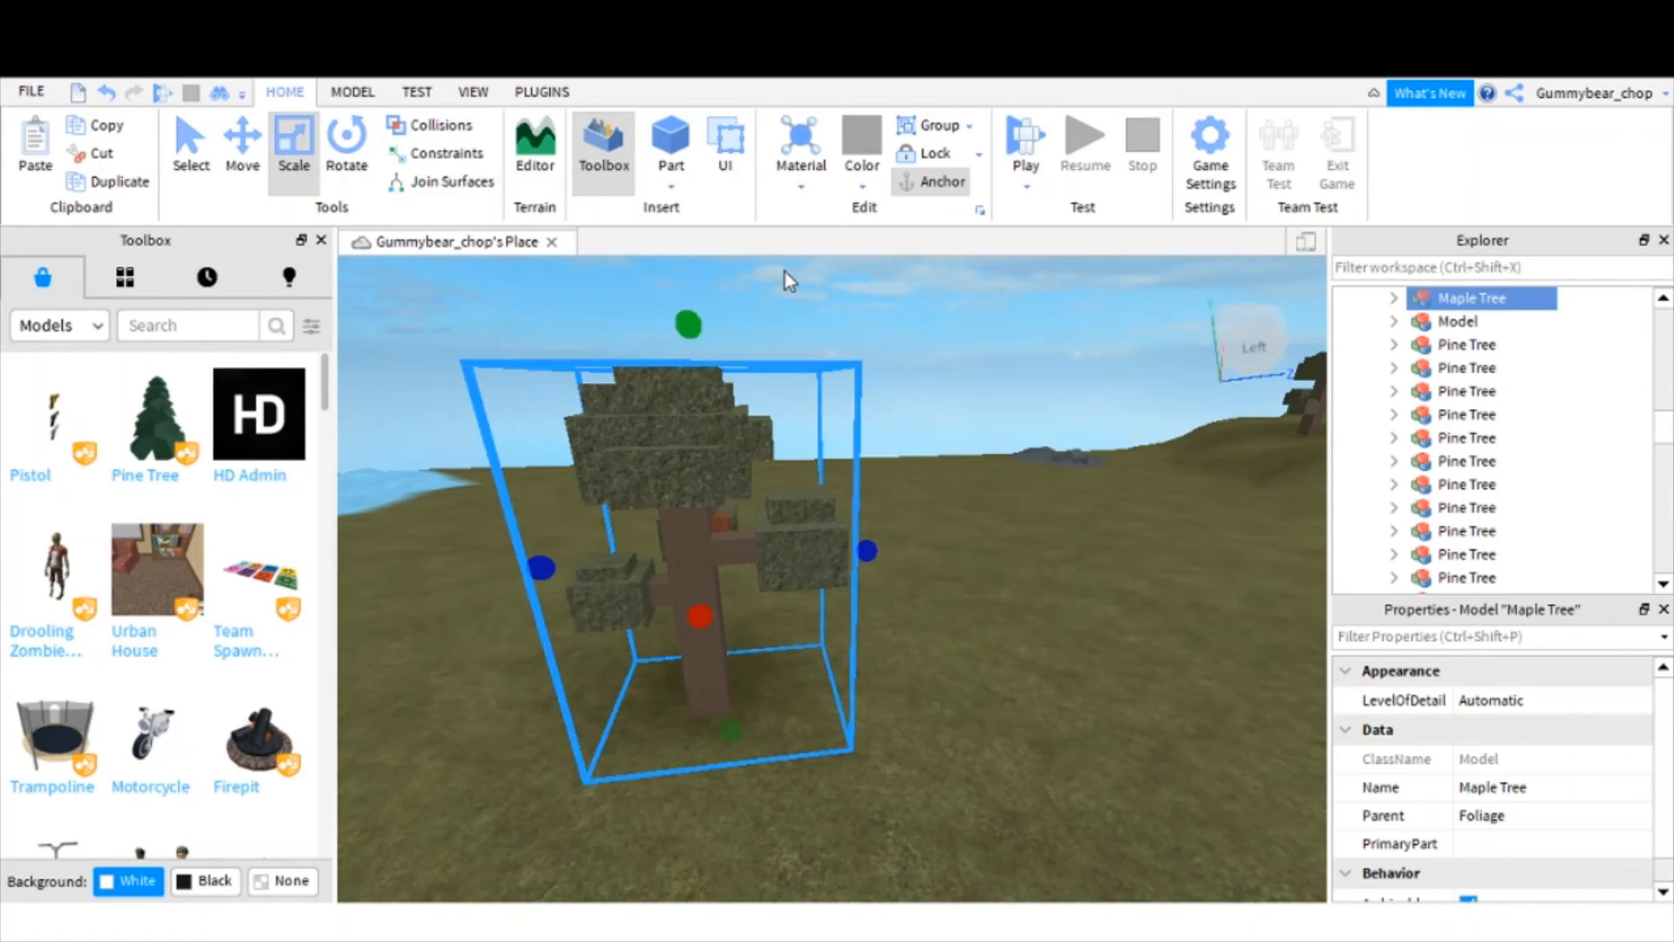
key("ctrl+u")
left_click(870, 427)
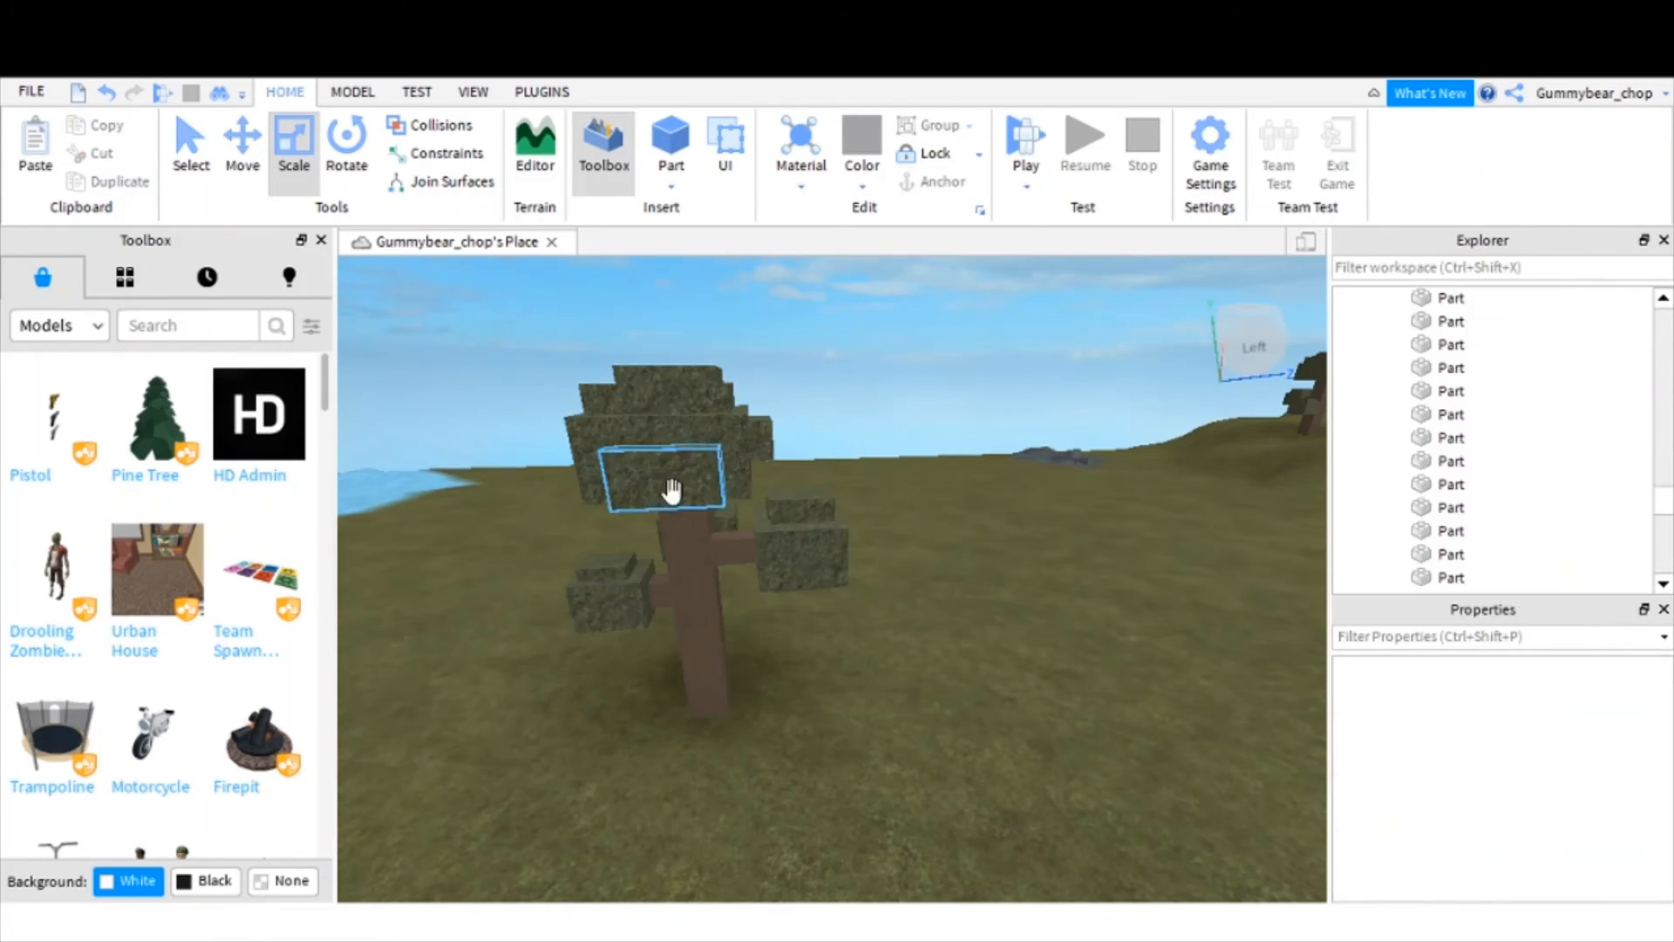
- Pull several leaf blocks off the ungrouped maple tree and place them on the grass
left_click_drag(671, 490, 1151, 666)
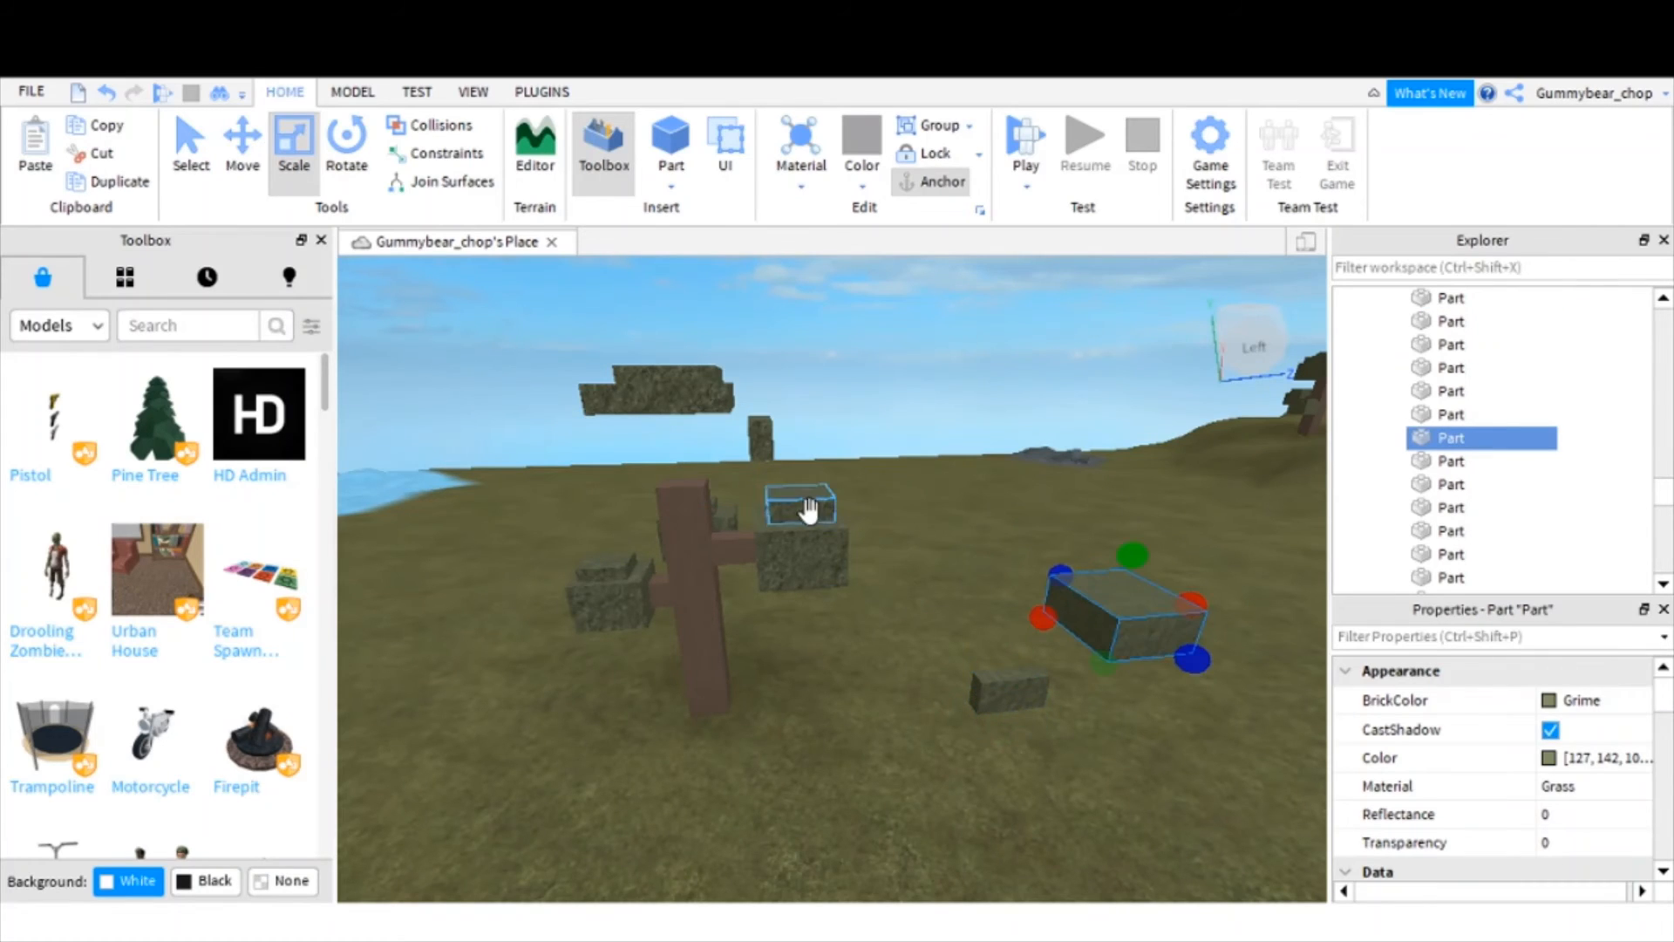
mouse_move(814, 560)
left_mouse_down()
mouse_move(933, 634)
mouse_move(815, 580)
left_mouse_up()
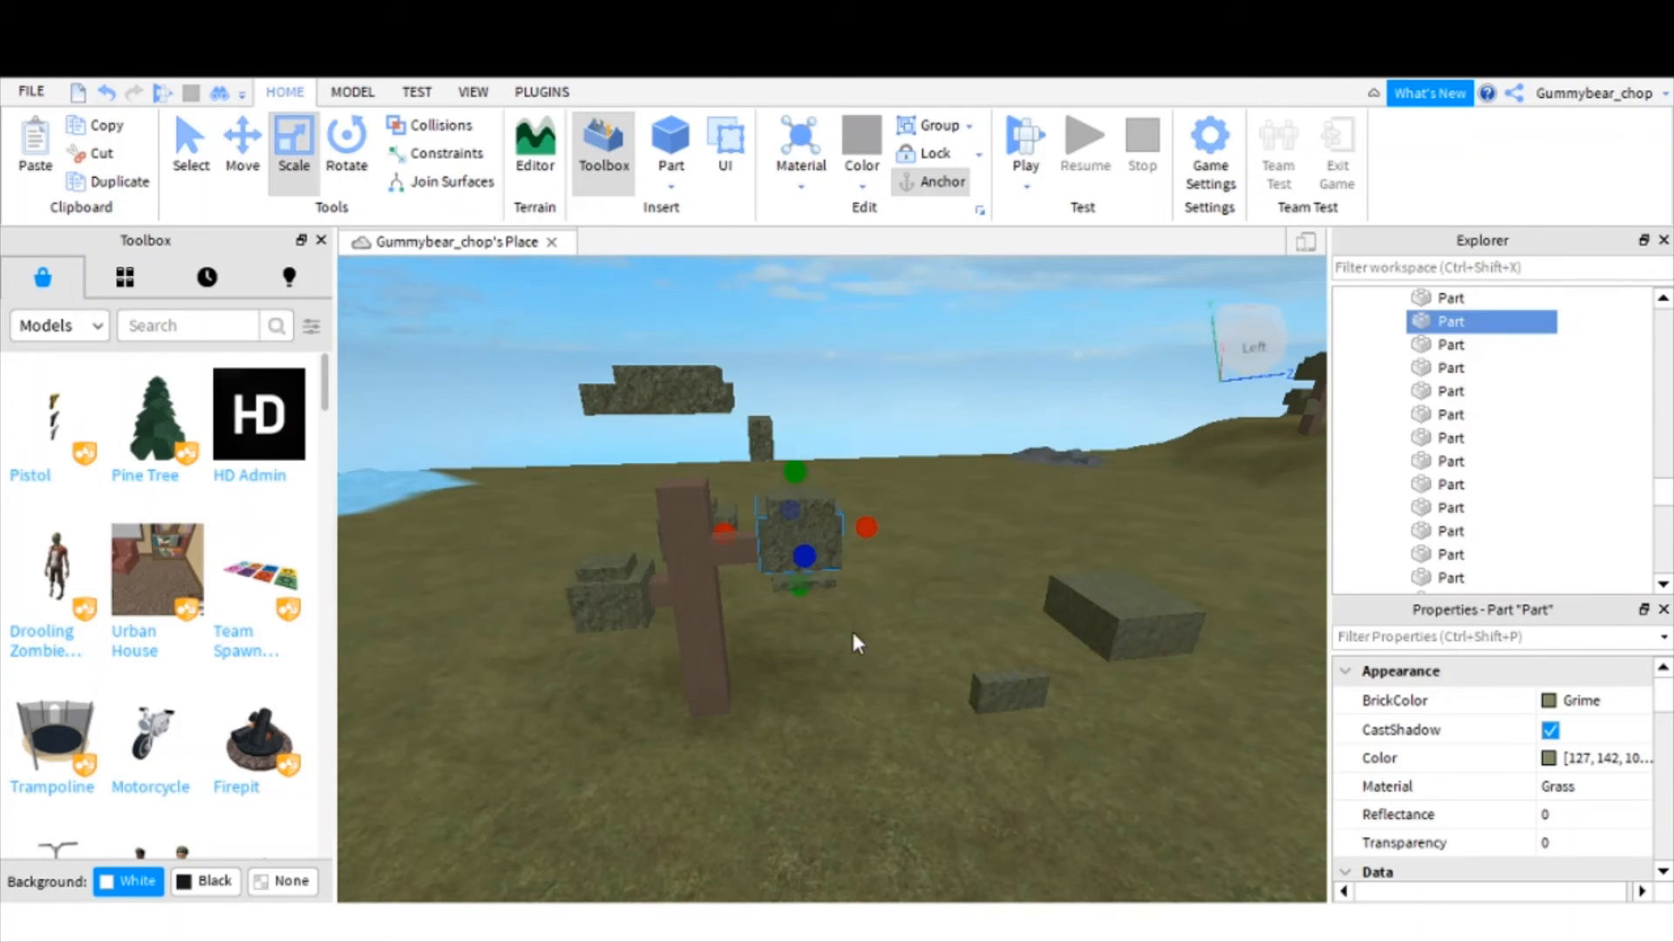
scroll(861, 661, "down", 5)
right_click_drag(851, 628, 866, 663)
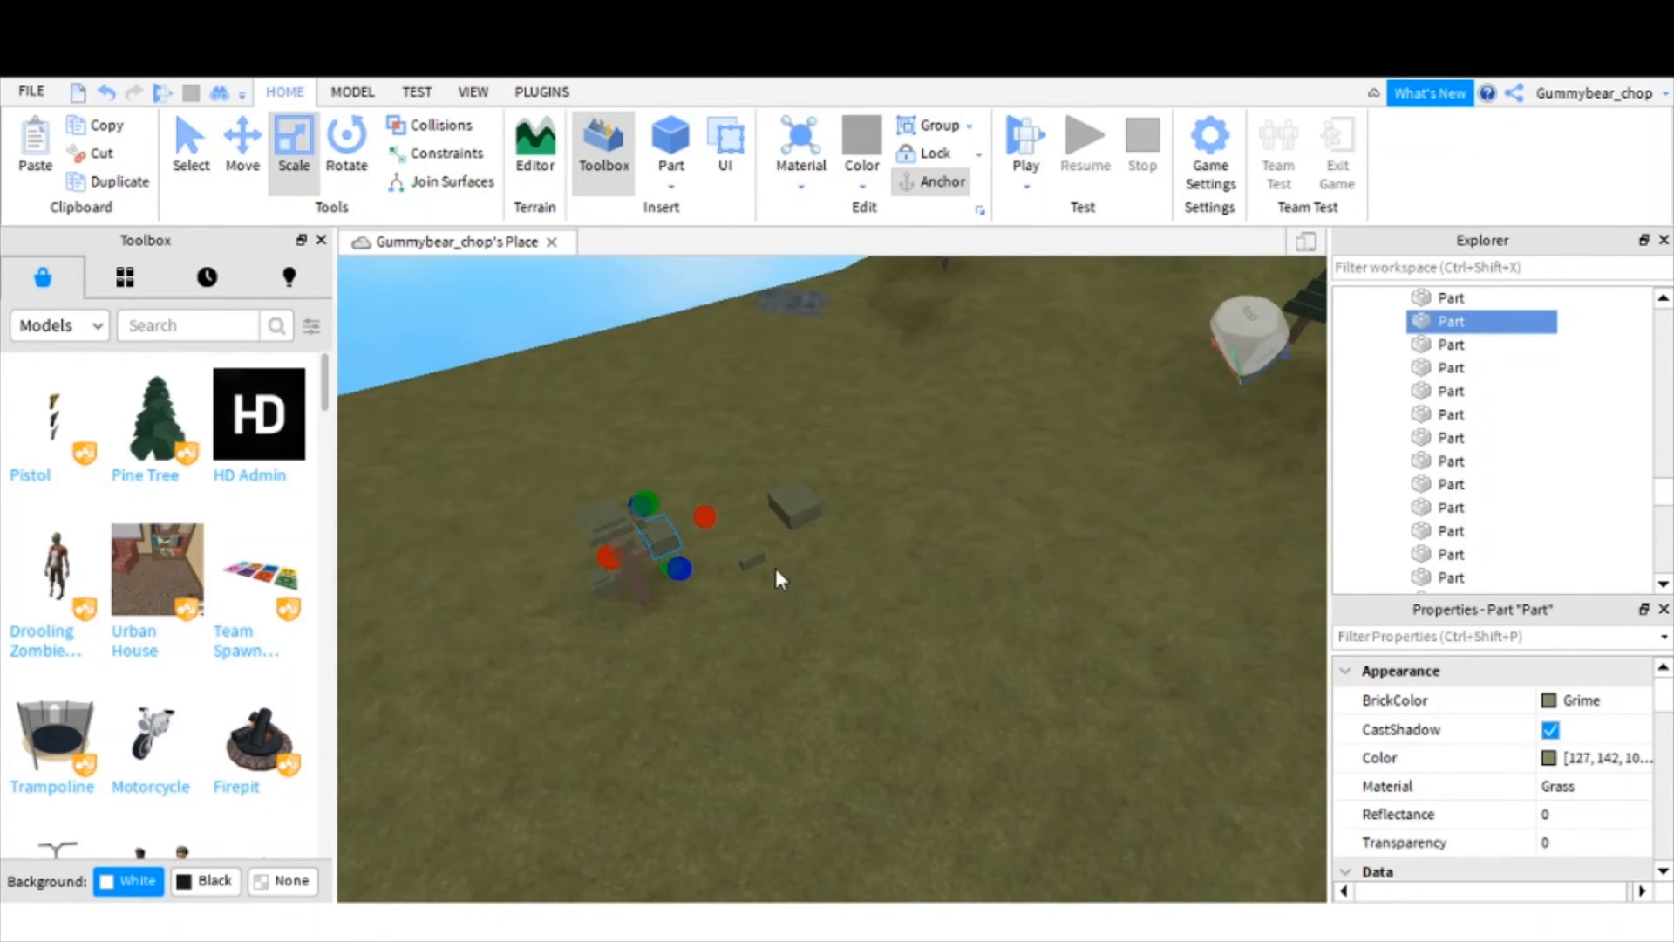
left_click(550, 475)
left_click(795, 508)
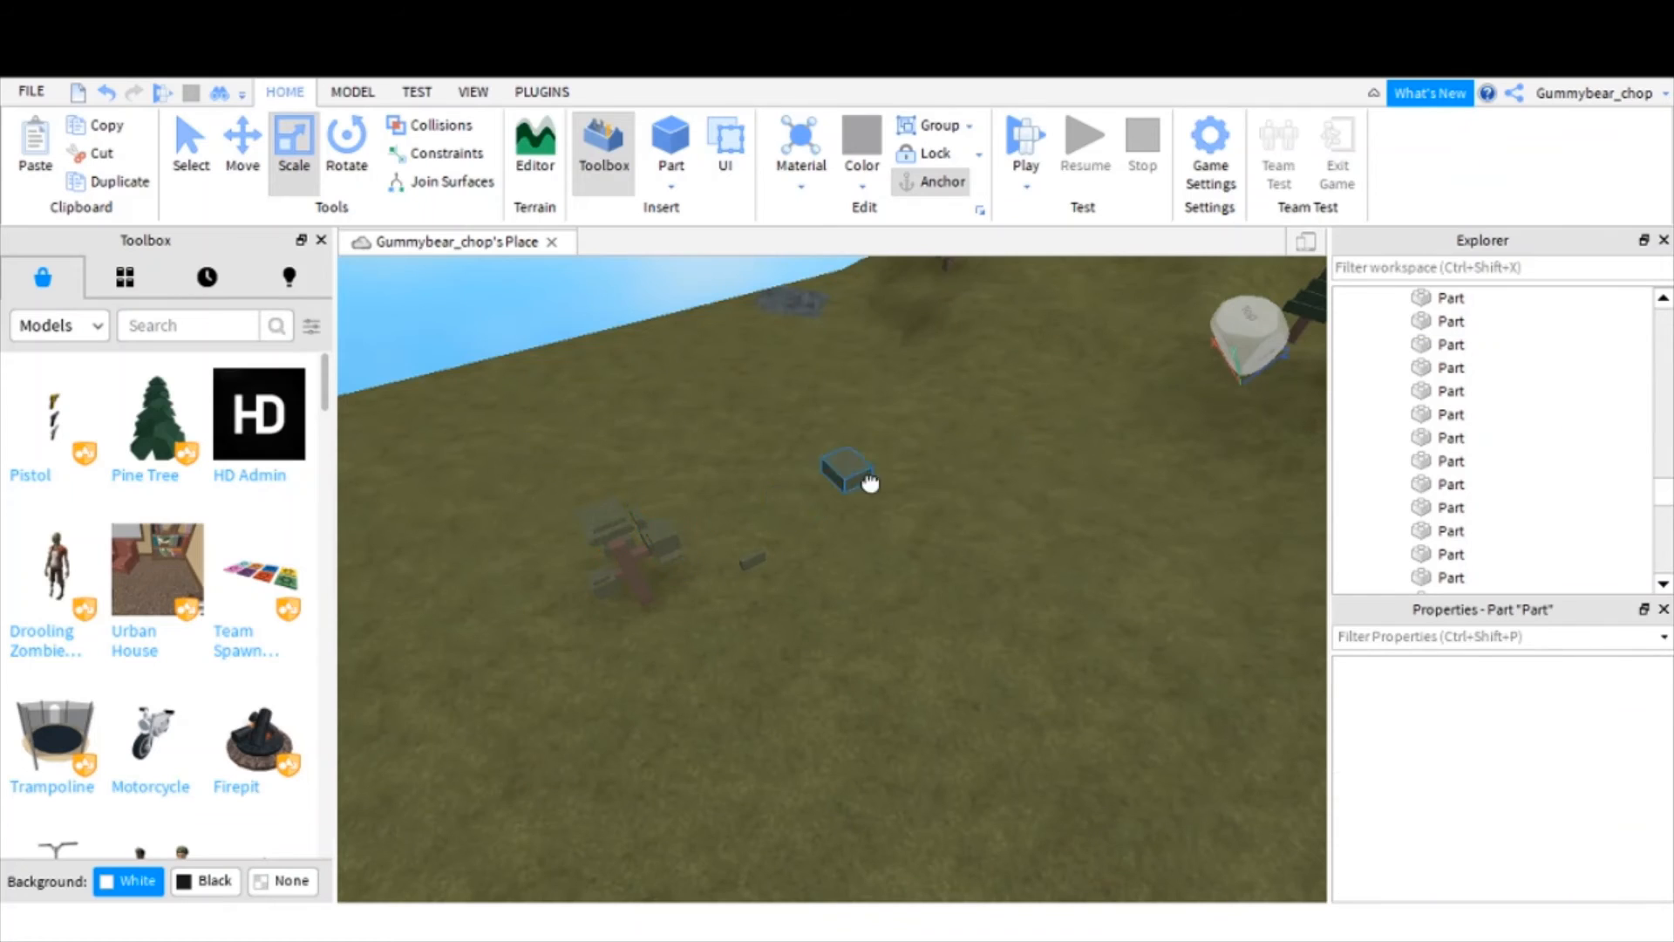
- Select the tree's parts without the large loose block and shift them together across the grass
left_click_drag(452, 399, 690, 669)
left_click_drag(643, 593, 664, 536)
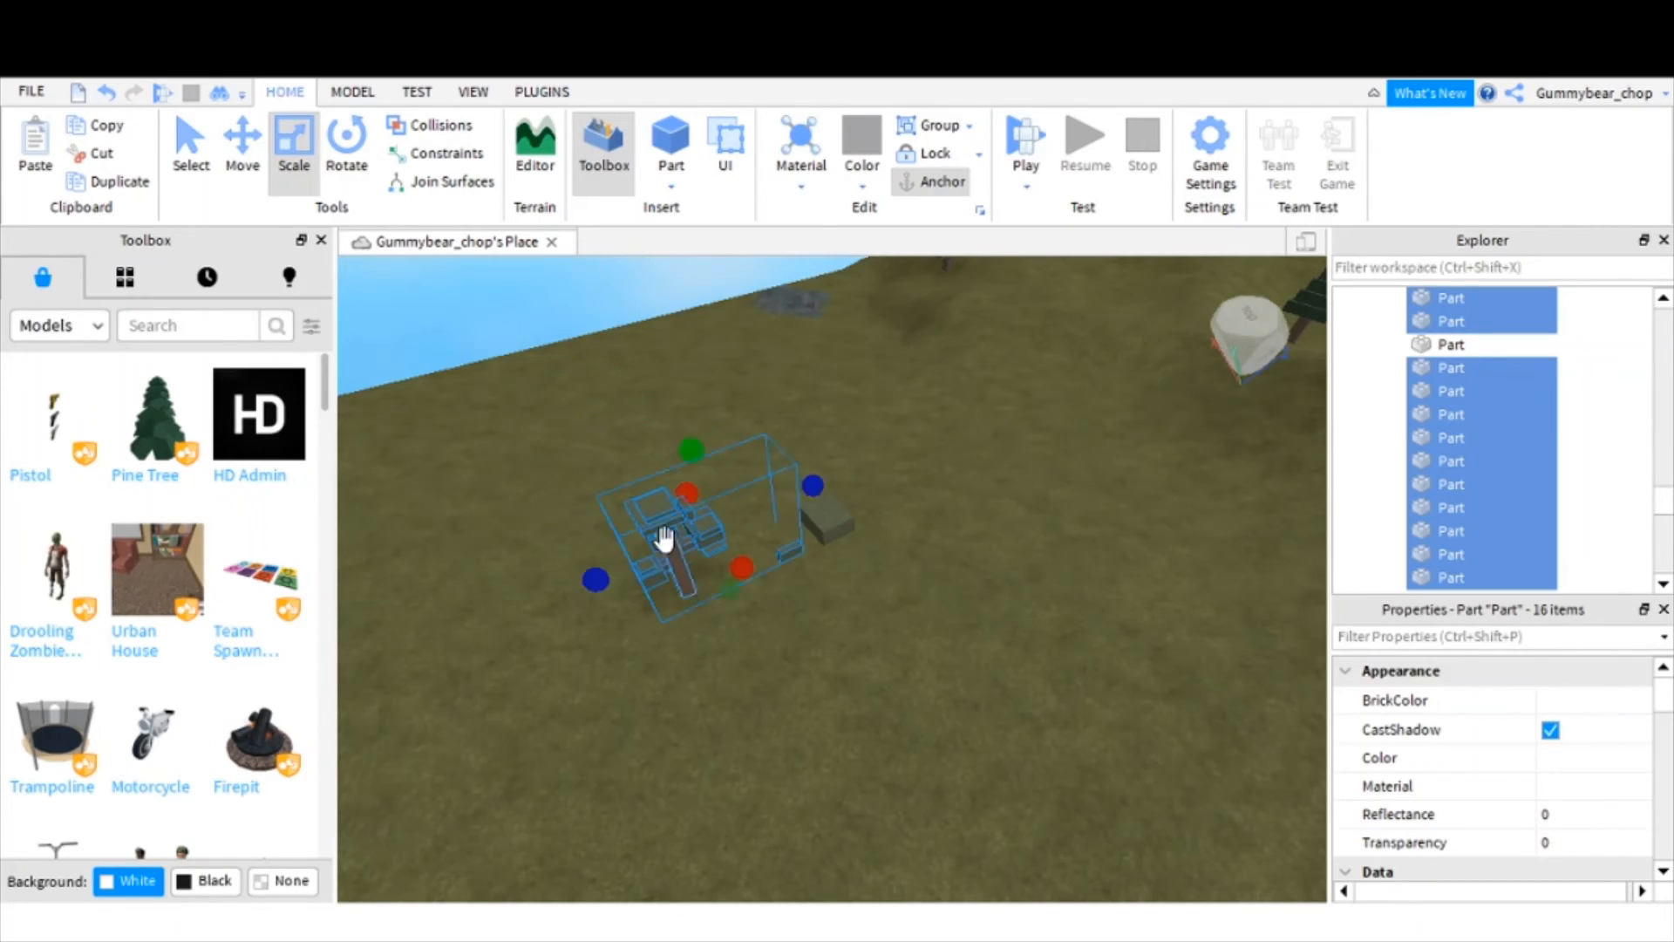
left_click(568, 405)
left_click(648, 507)
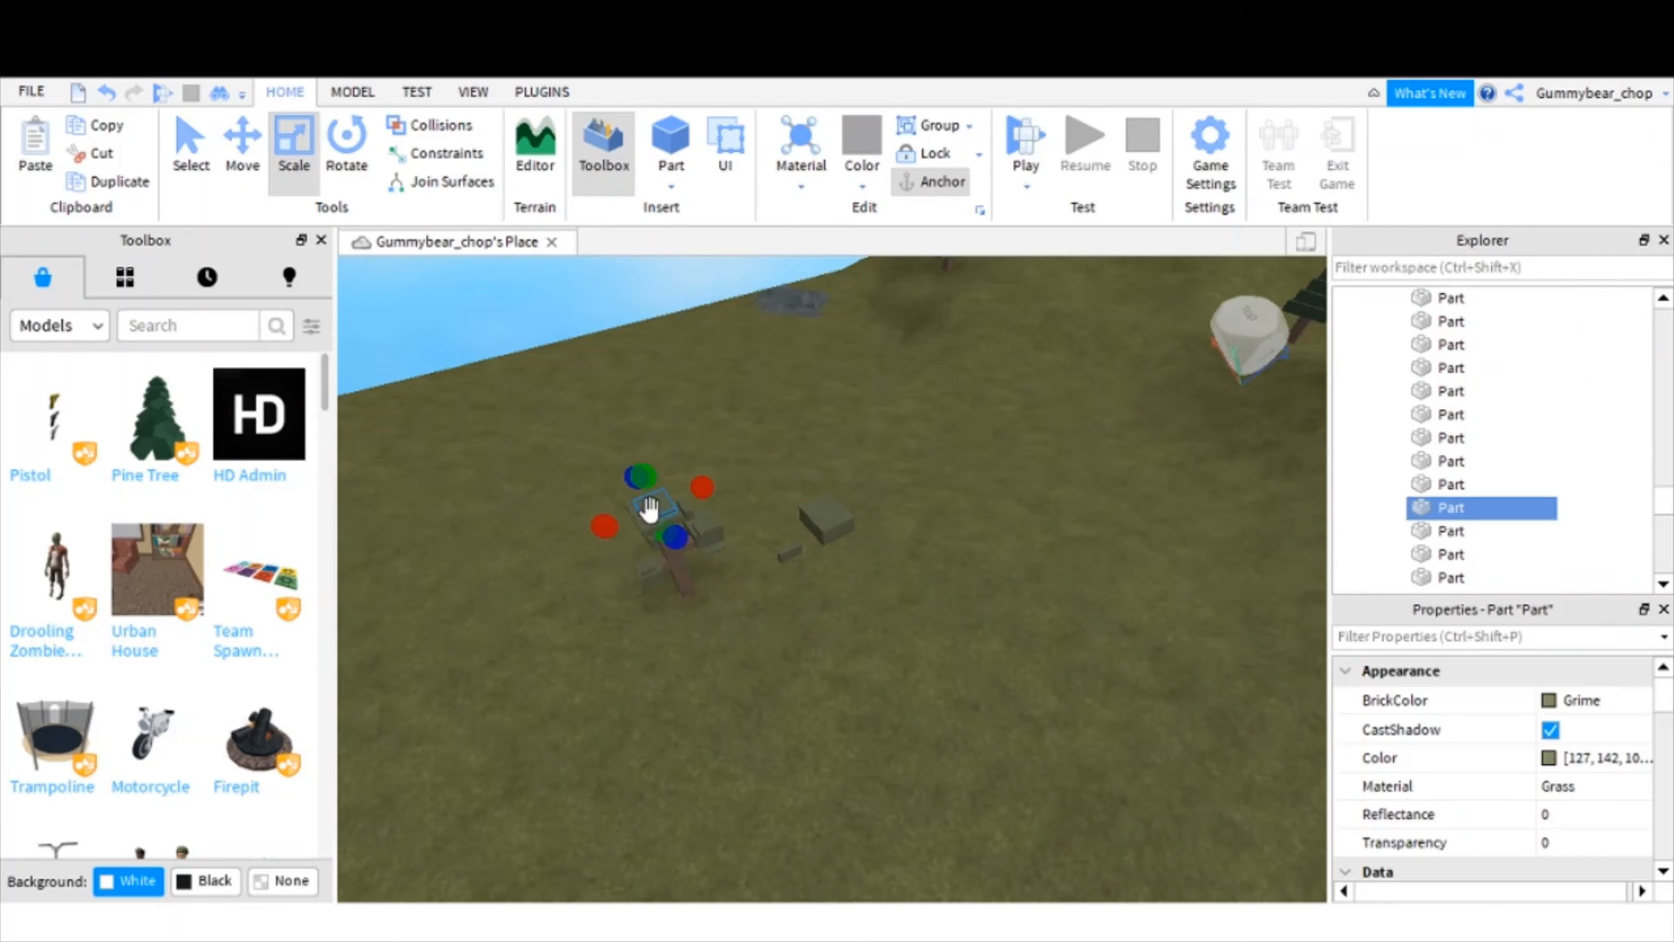
- Group all the scattered tree parts into one model and move it across the grass
left_click_drag(441, 377, 928, 674)
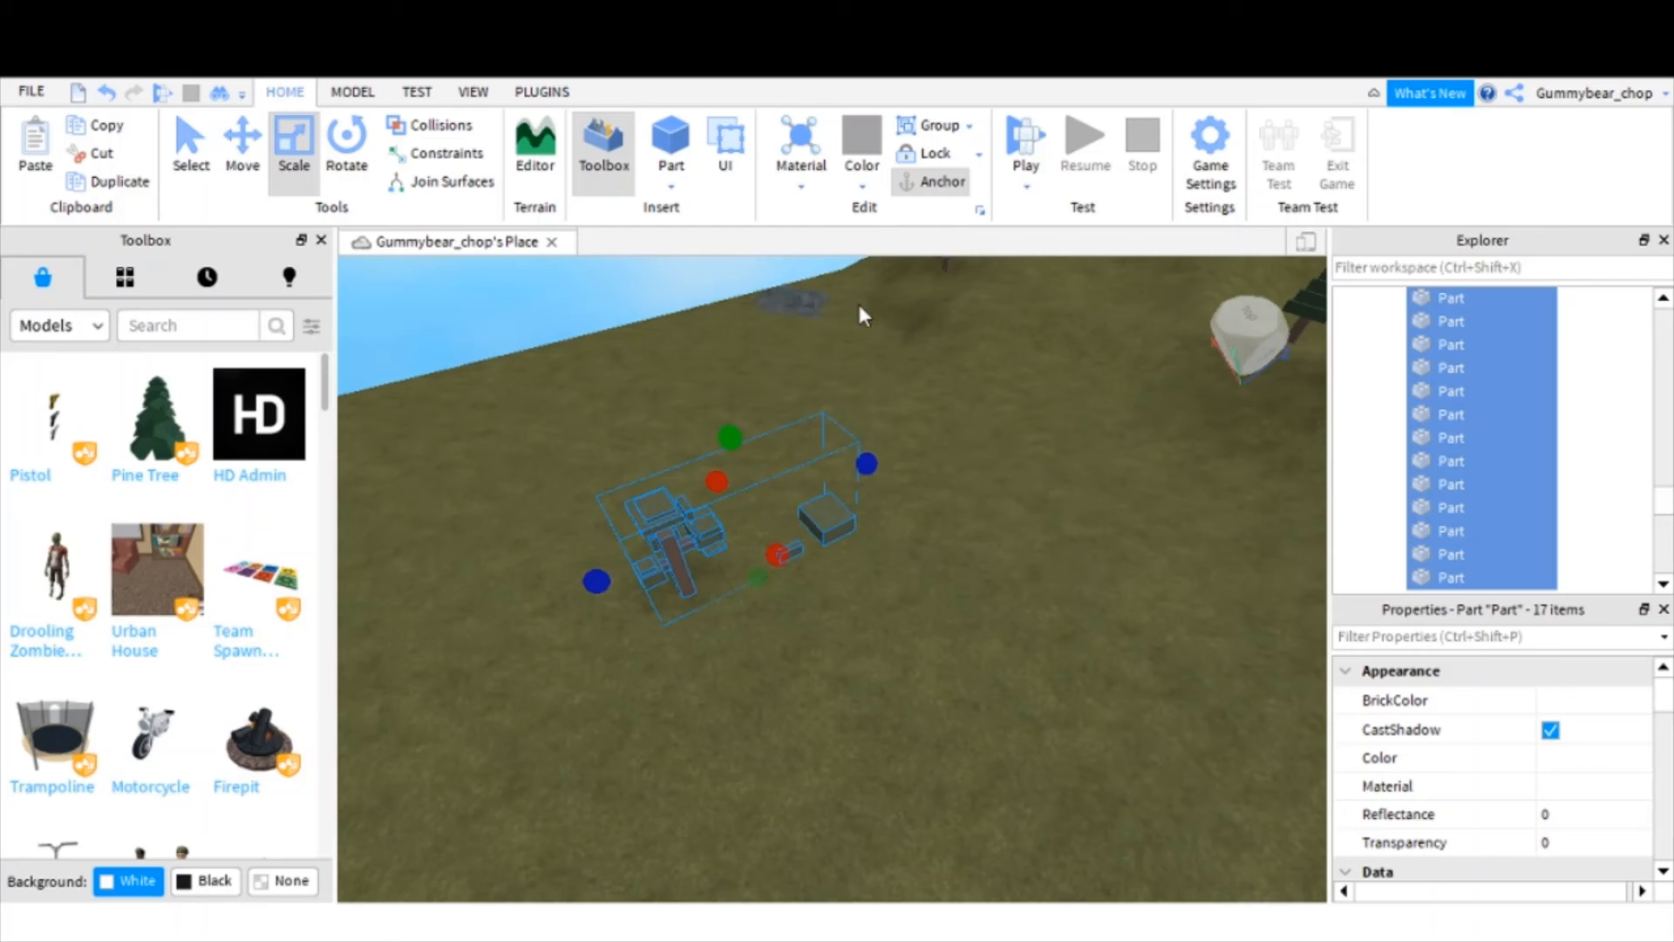
key("ctrl+g")
left_click(682, 564)
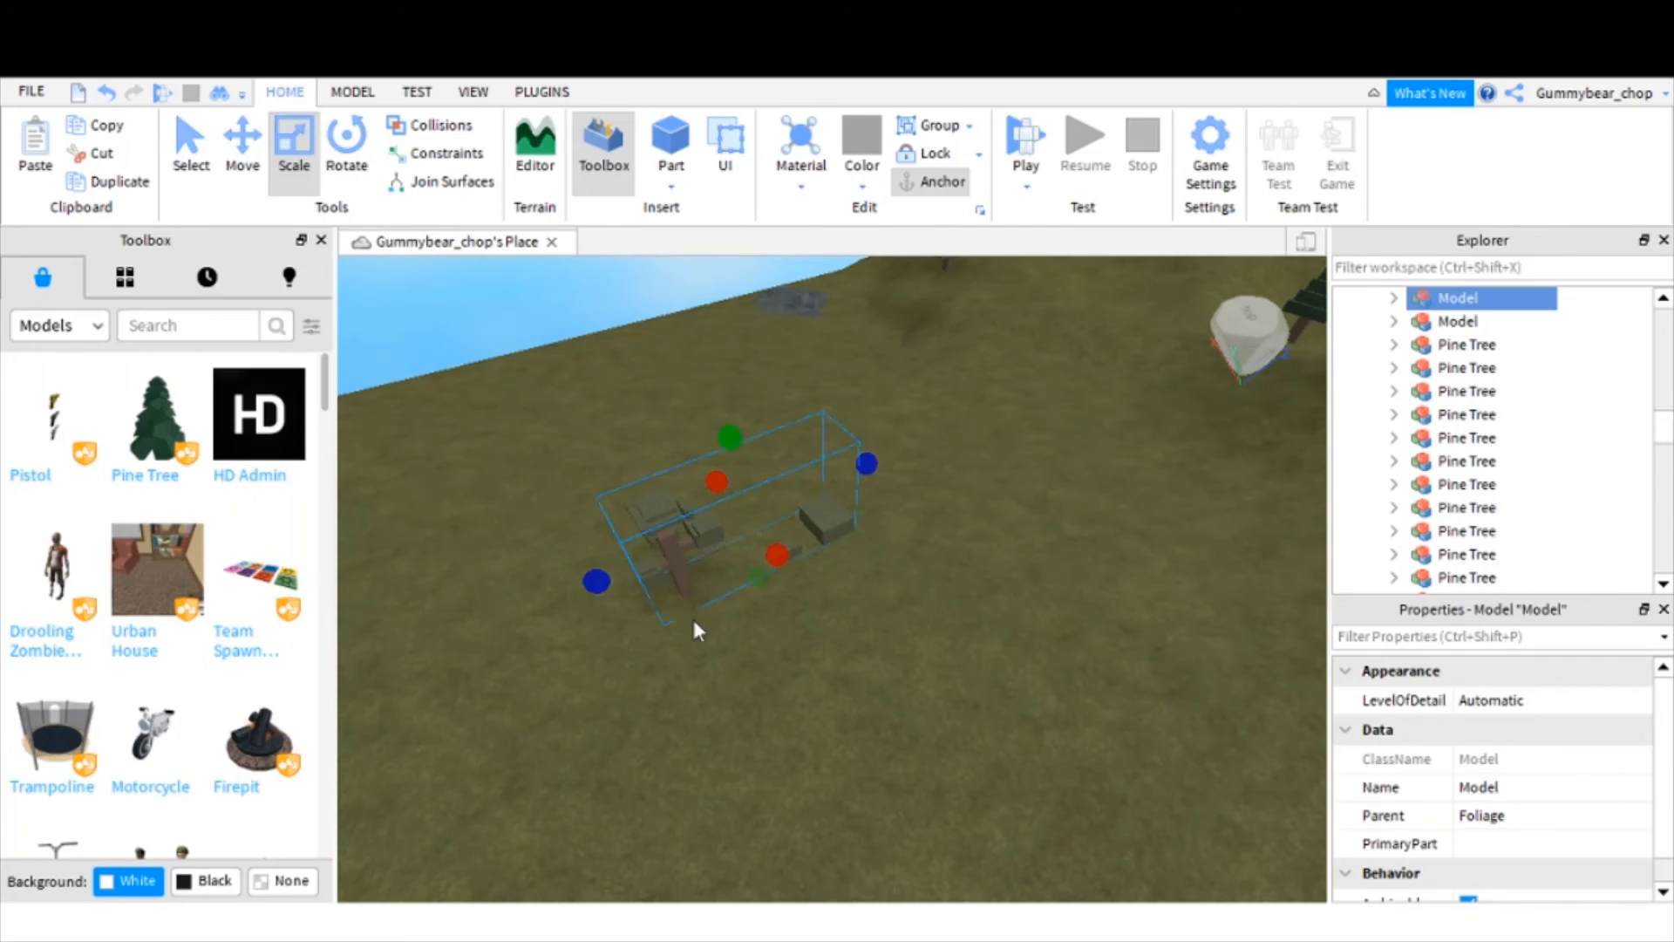
left_click_drag(692, 615, 755, 673)
mouse_move(876, 605)
left_mouse_down()
mouse_move(911, 674)
mouse_move(987, 727)
mouse_move(917, 670)
mouse_move(1005, 774)
mouse_move(889, 654)
mouse_move(884, 572)
mouse_move(850, 604)
left_mouse_up()
left_click(538, 482)
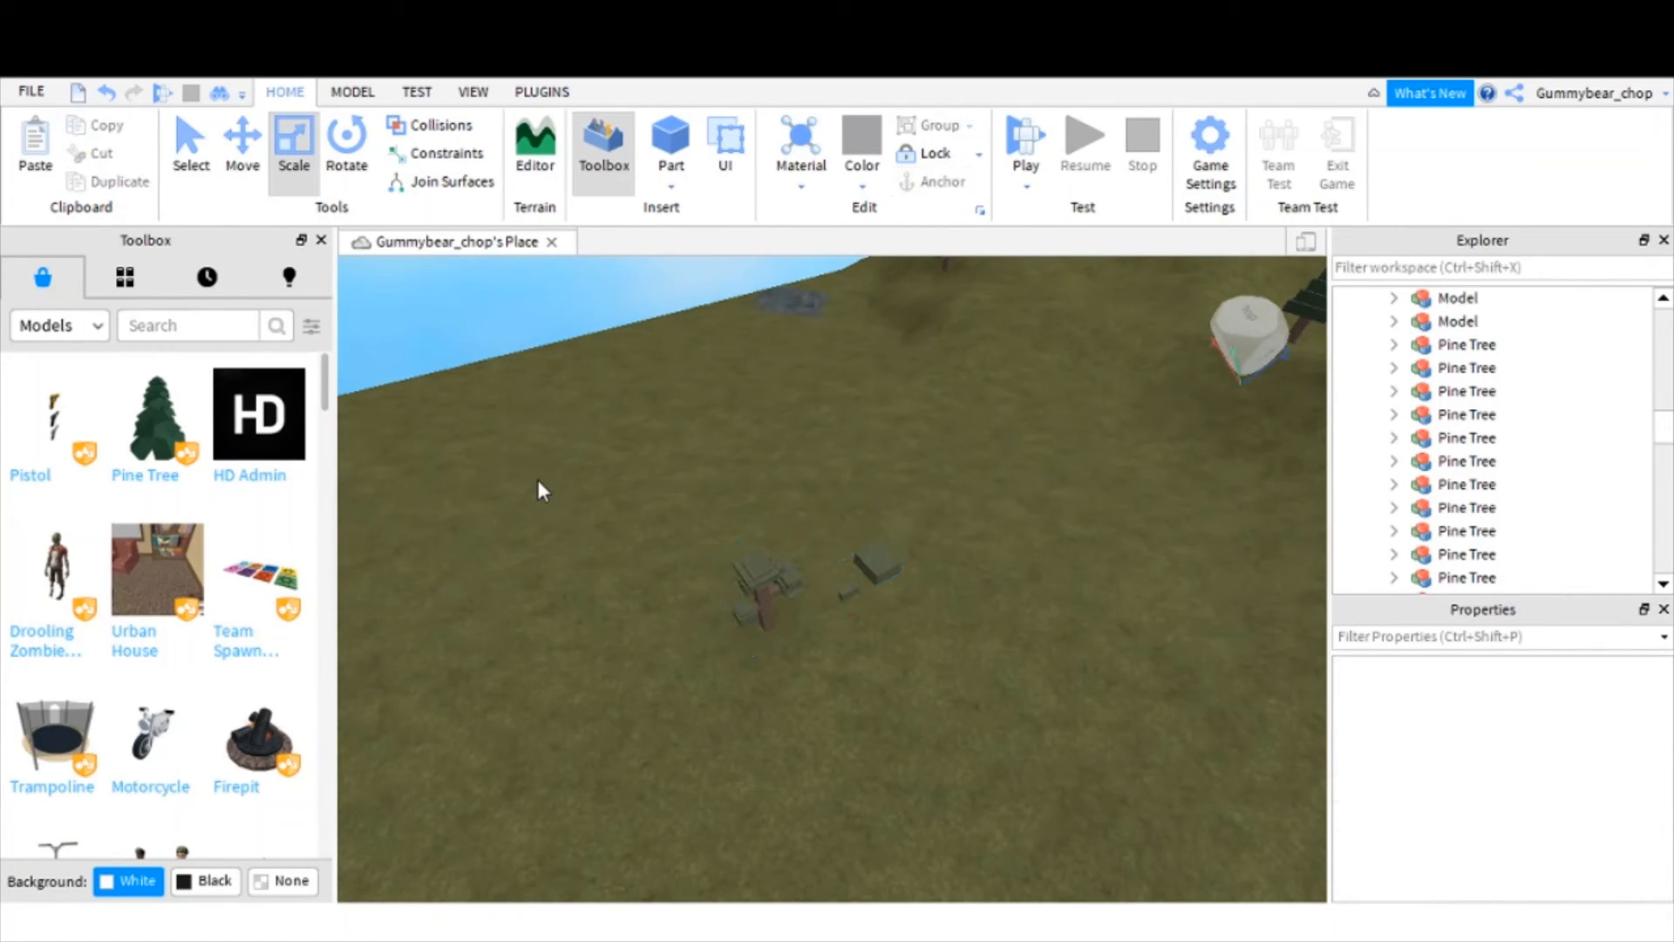
- Undo the grouping and the moves of the maple tree's blocks until the tree is reassembled
left_click(105, 93)
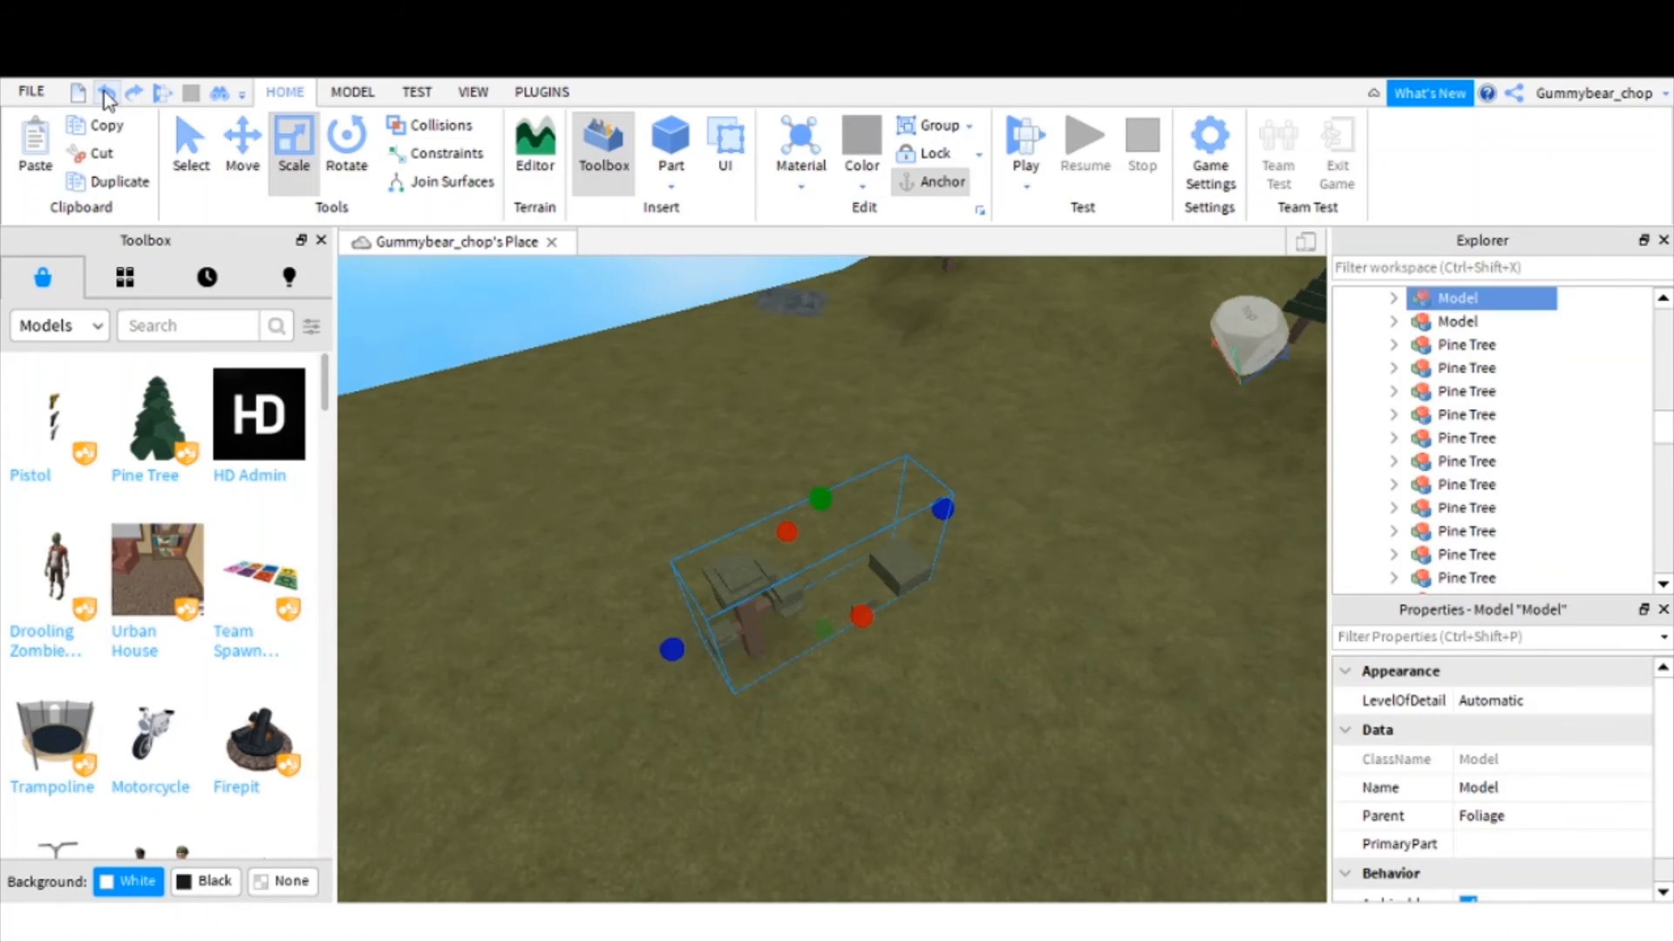
left_click(105, 93)
left_click(105, 92)
left_click(105, 93)
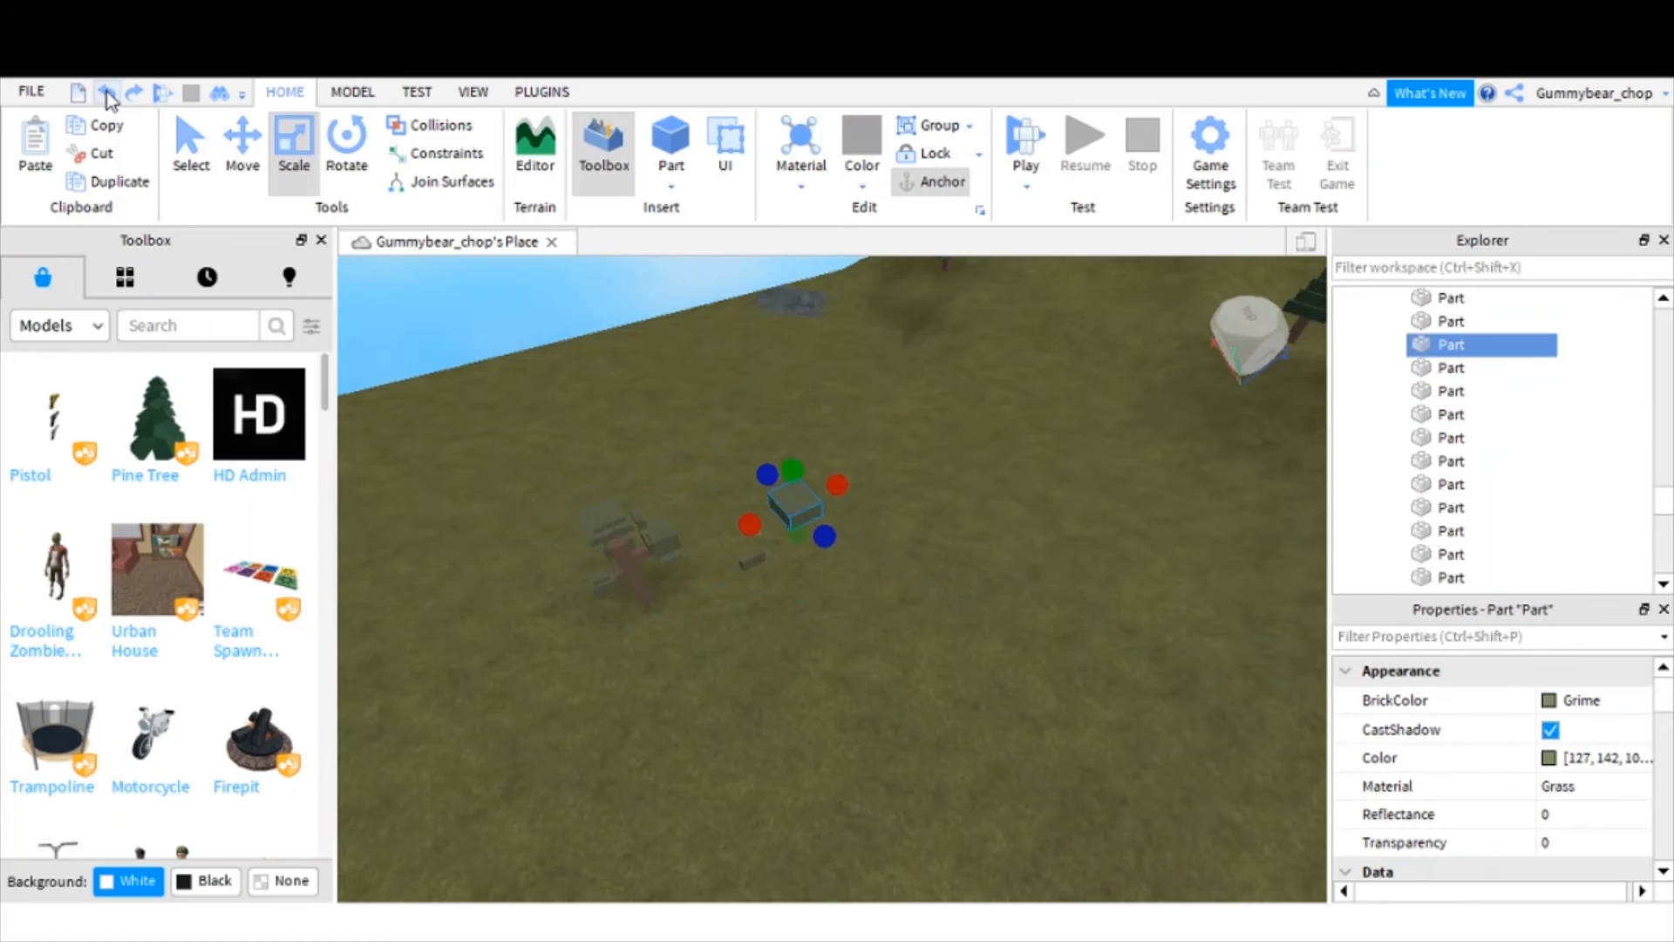
left_click(104, 93)
left_click(104, 93)
left_click(106, 92)
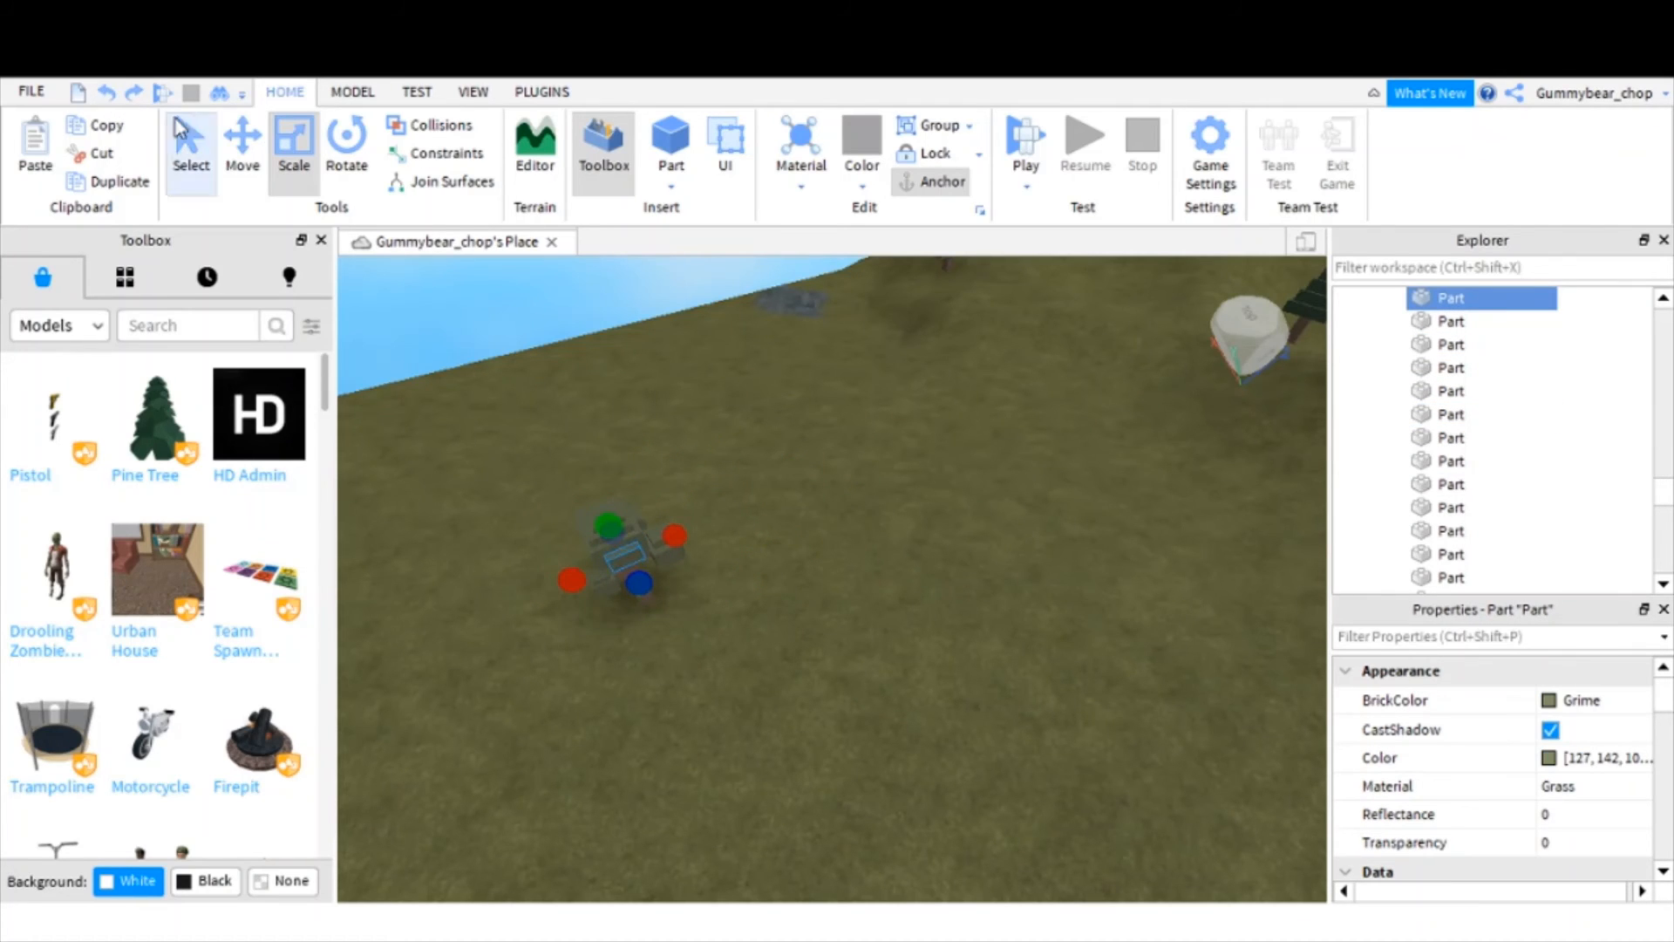
- Group all the parts of the reassembled maple tree into a single model
left_click(698, 380)
right_click_drag(697, 380, 776, 536)
scroll(776, 535, "up", 3)
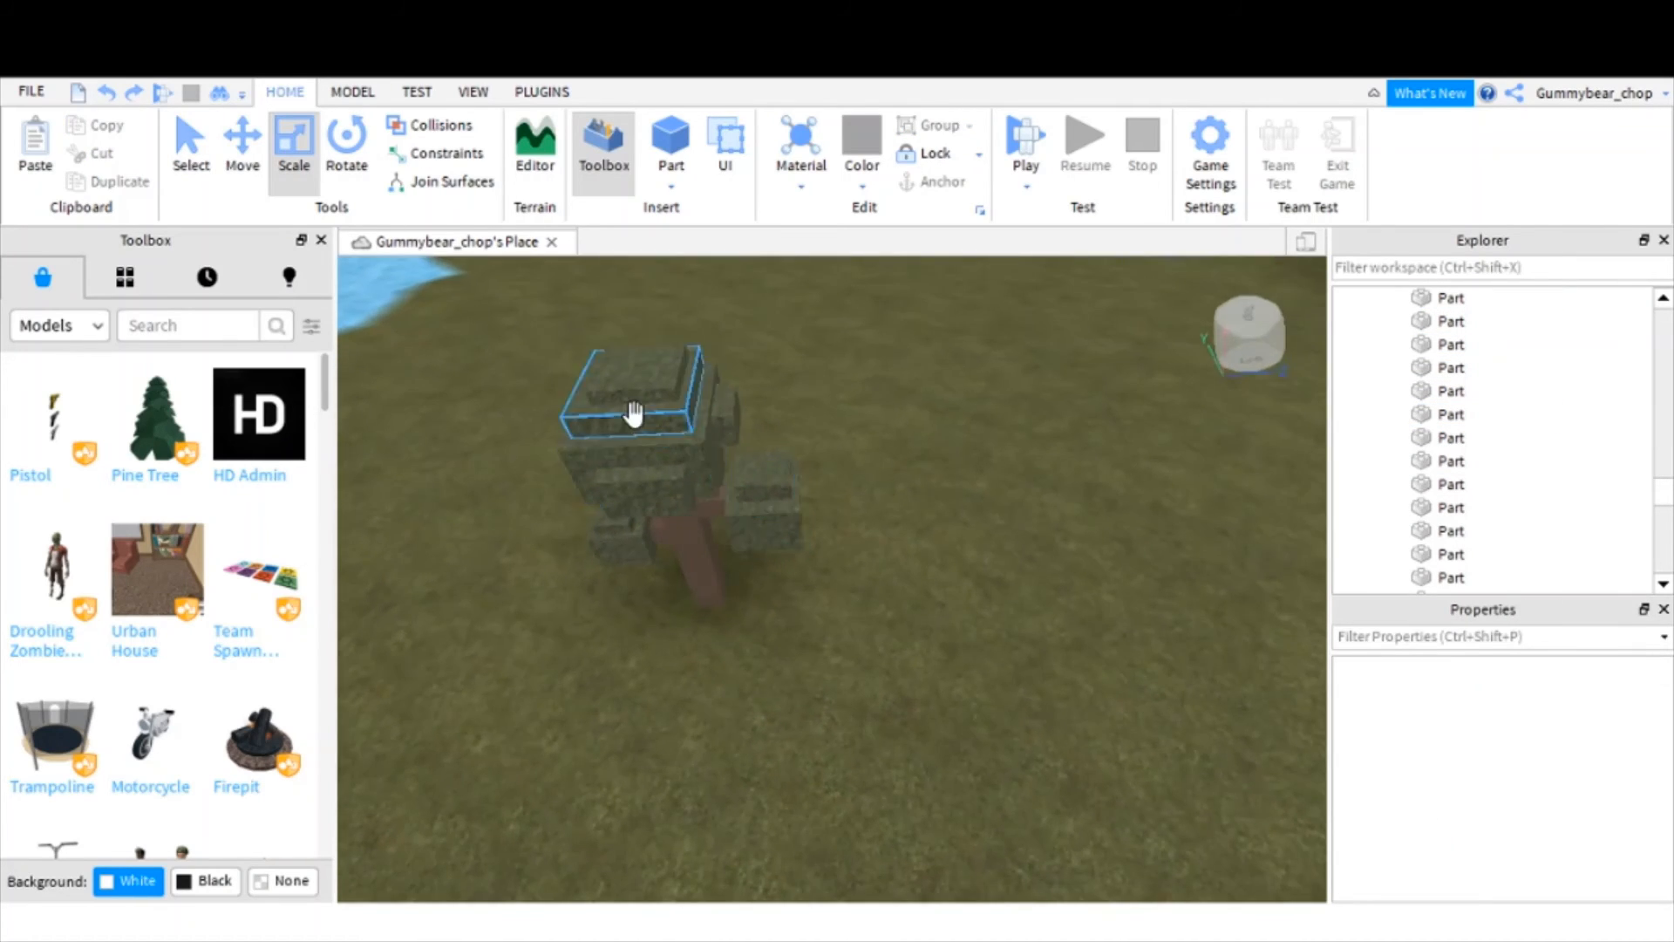
left_click(631, 415)
key("f")
left_click(595, 379)
left_click_drag(616, 352, 1016, 658)
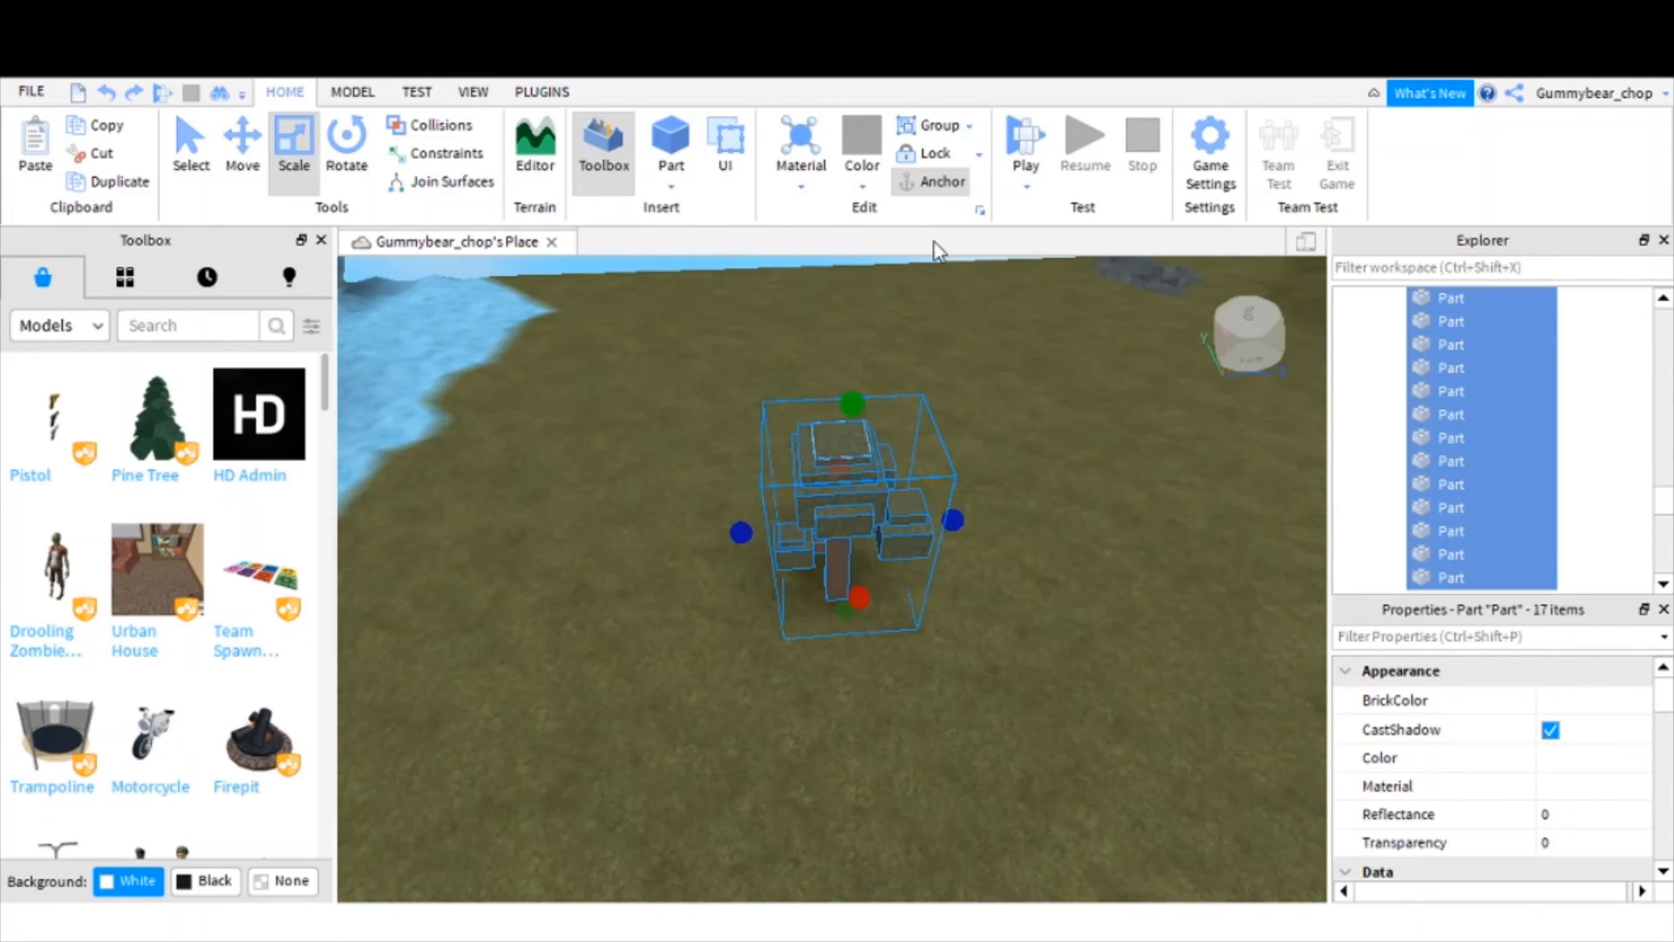
key("ctrl+g")
left_click(1044, 457)
- Move the regrouped maple tree across the grass, farther from the ice
right_click_drag(1043, 457, 1058, 479)
scroll(1059, 478, "down", 3)
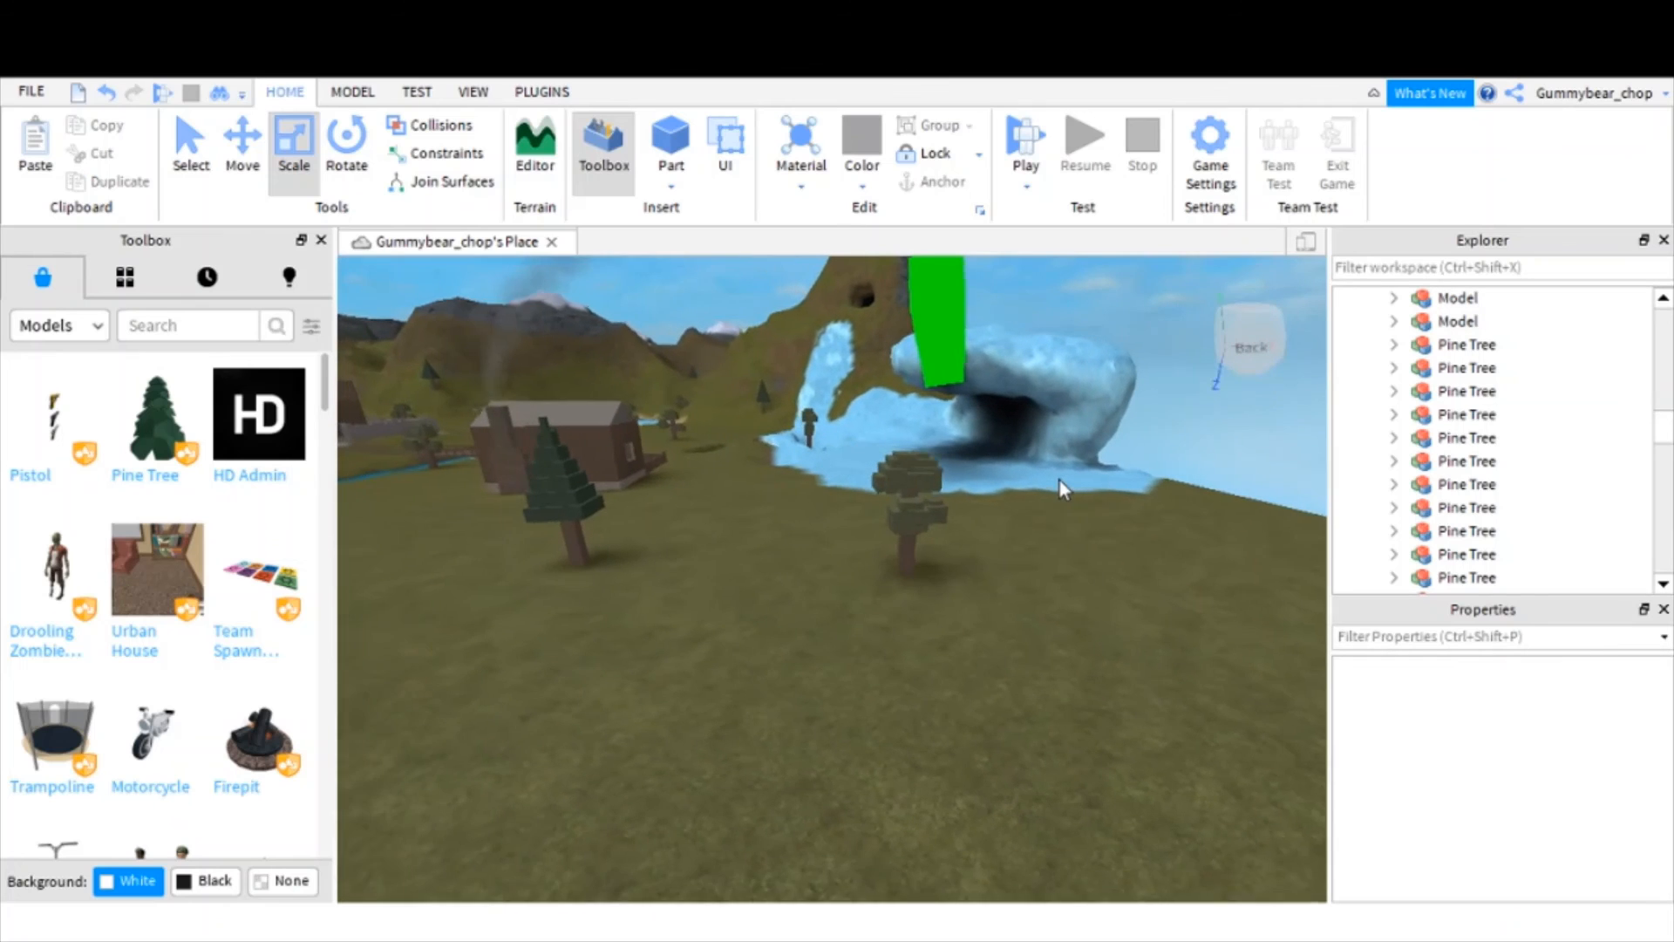
key("a")
key("w")
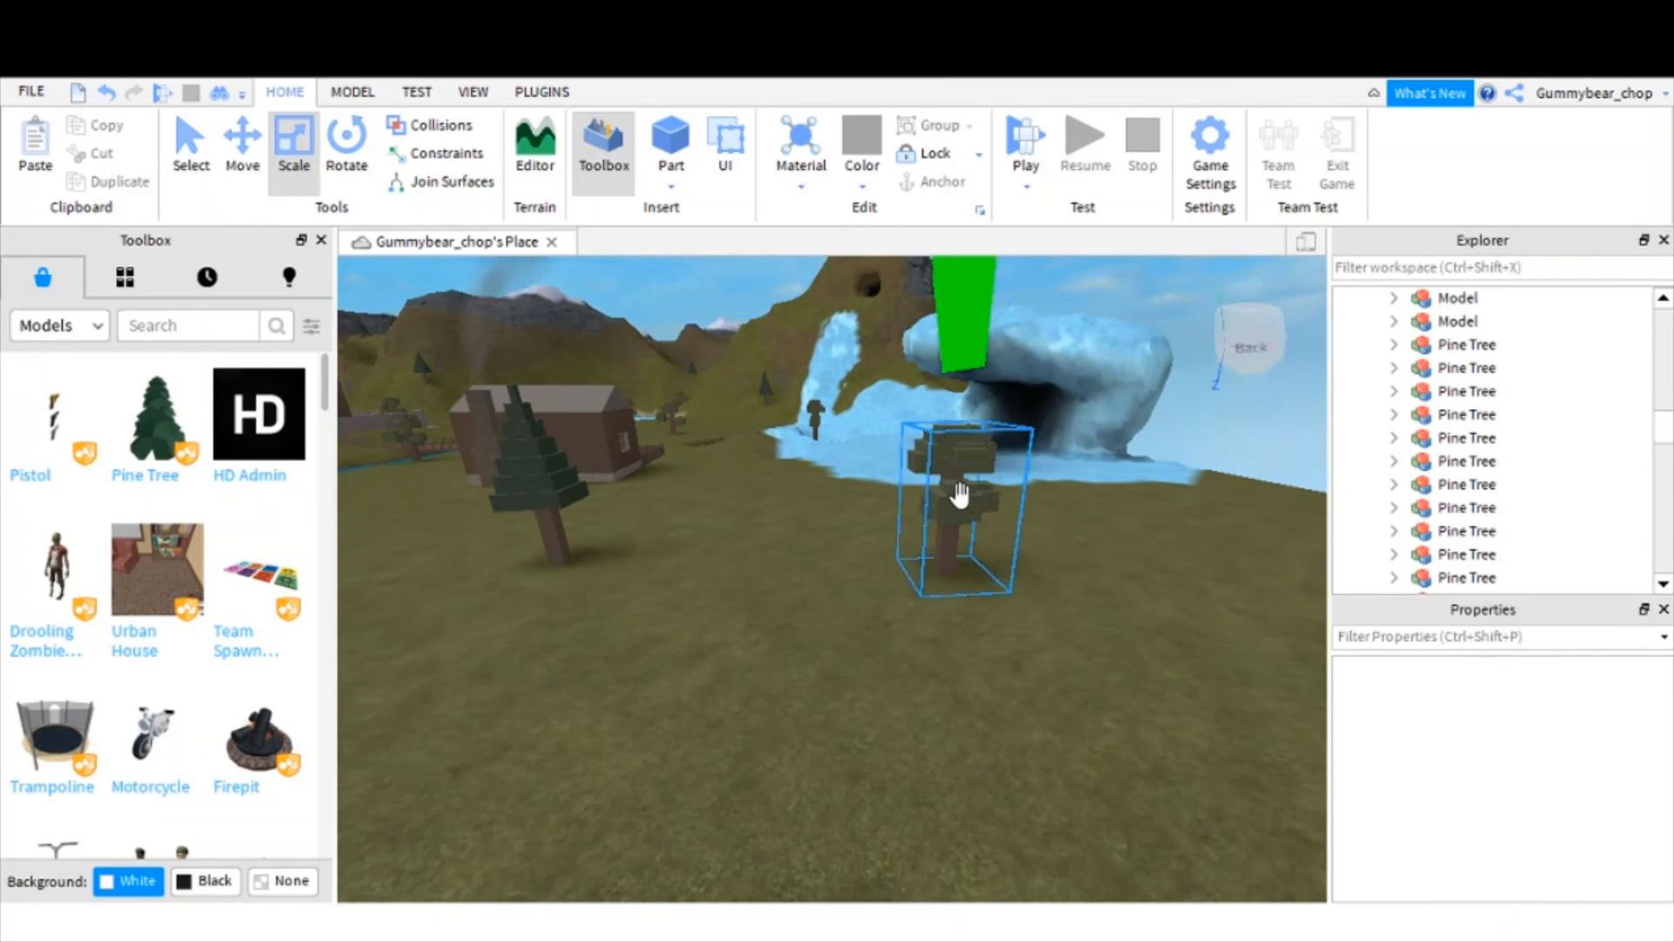
left_click_drag(959, 494, 875, 724)
right_click_drag(874, 724, 1023, 654)
scroll(1023, 654, "down", 3)
key("d")
left_click(1104, 713)
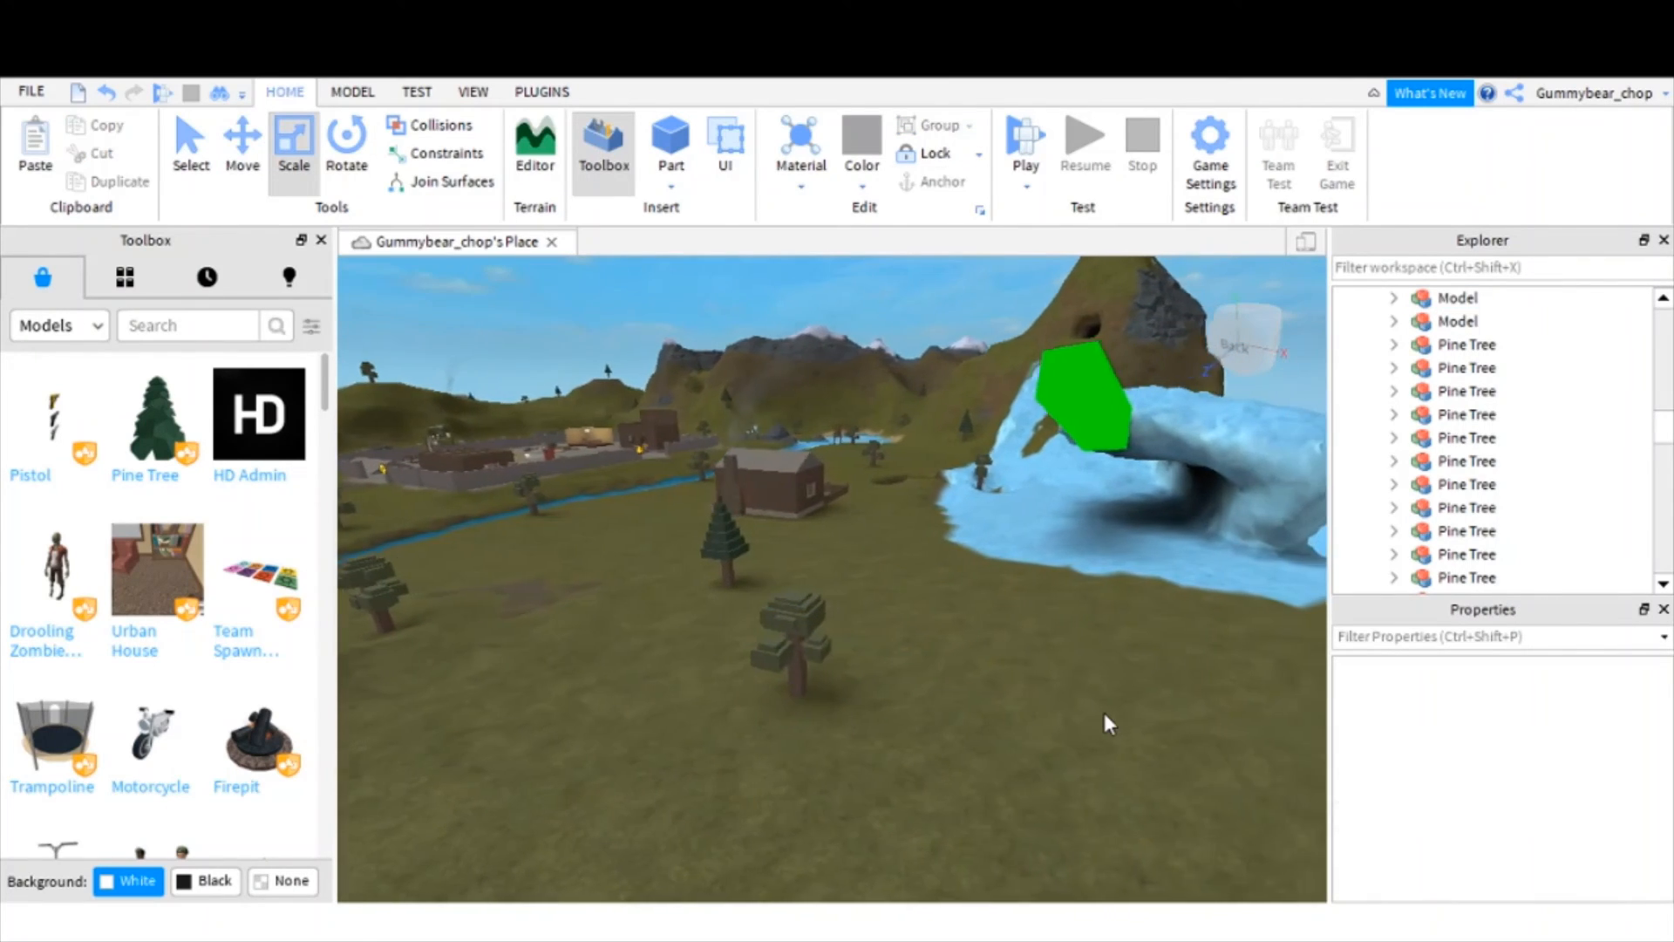
key("d")
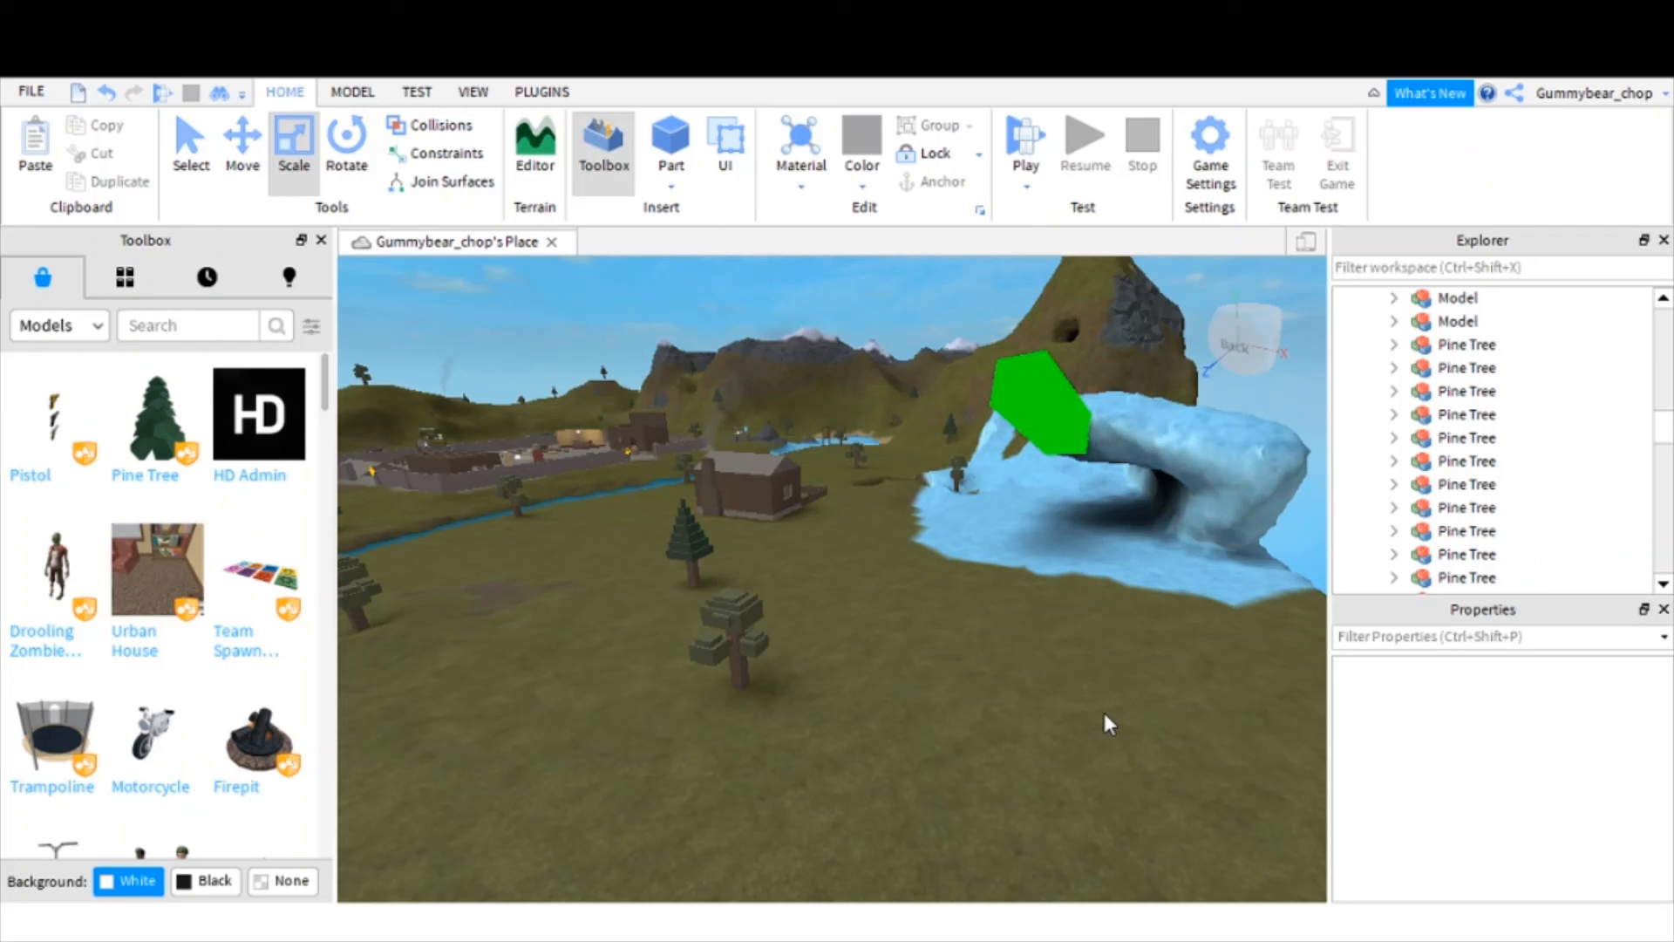
key("a")
key("w")
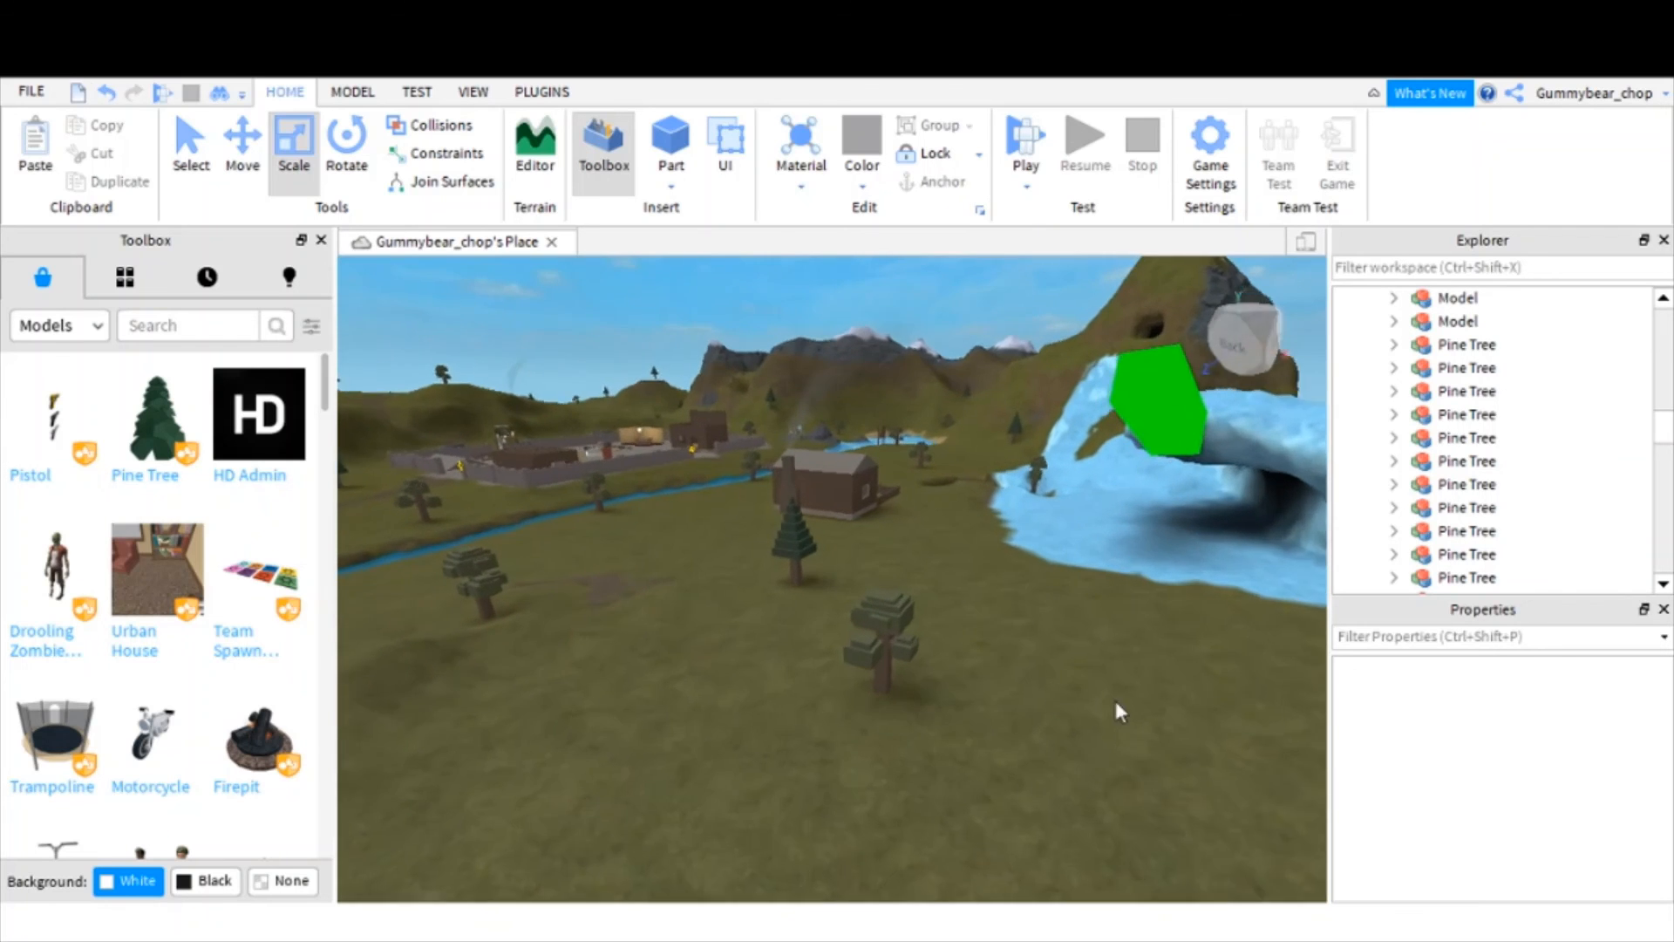
key("w")
key("a")
right_click_drag(938, 437, 963, 397)
key("s")
key("a")
- Browse the ready-made models in the Toolbox and return to the beginning of the list
scroll(175, 665, "down", 4)
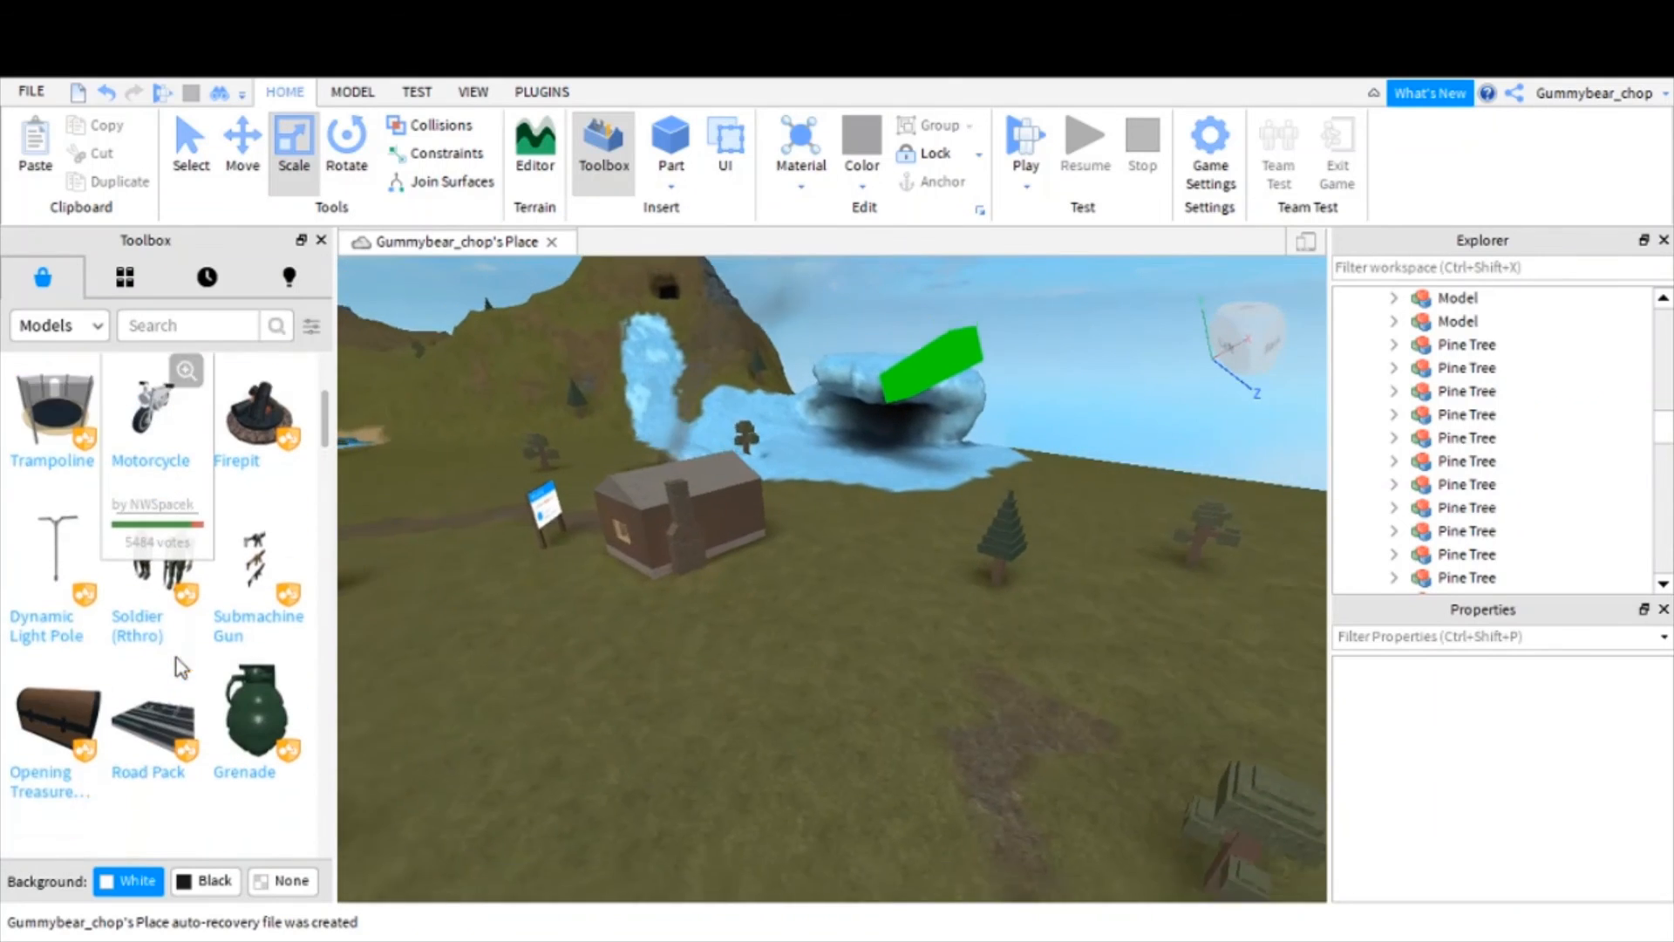
scroll(196, 581, "down", 4)
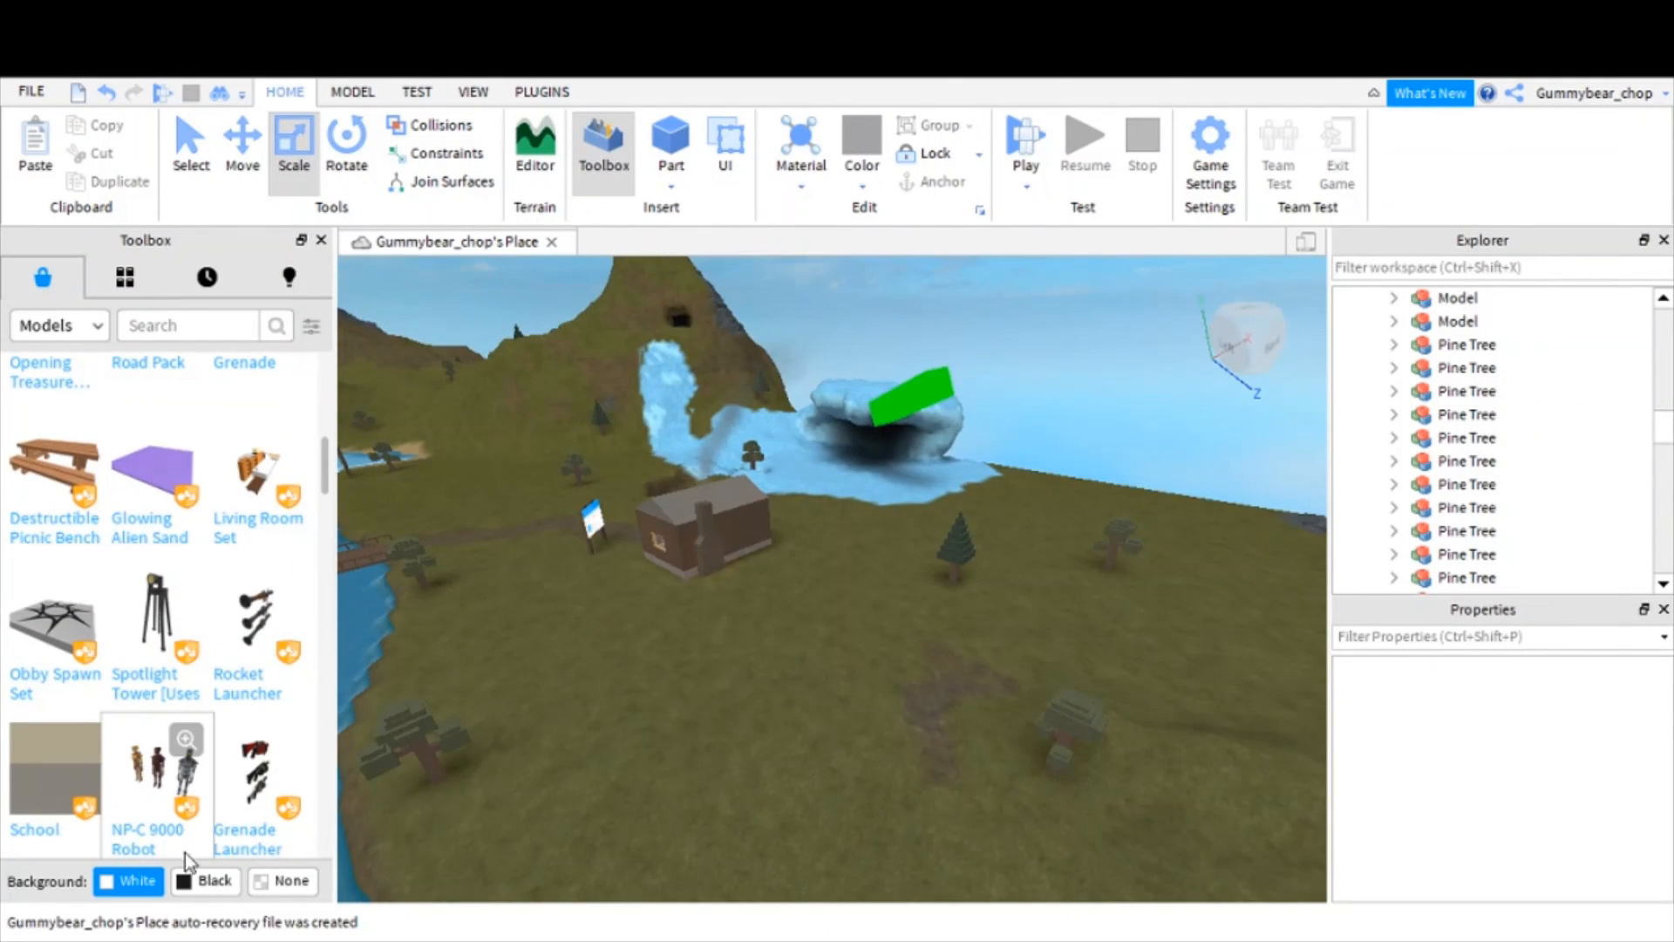
key("s")
key("d")
scroll(52, 593, "down", 4)
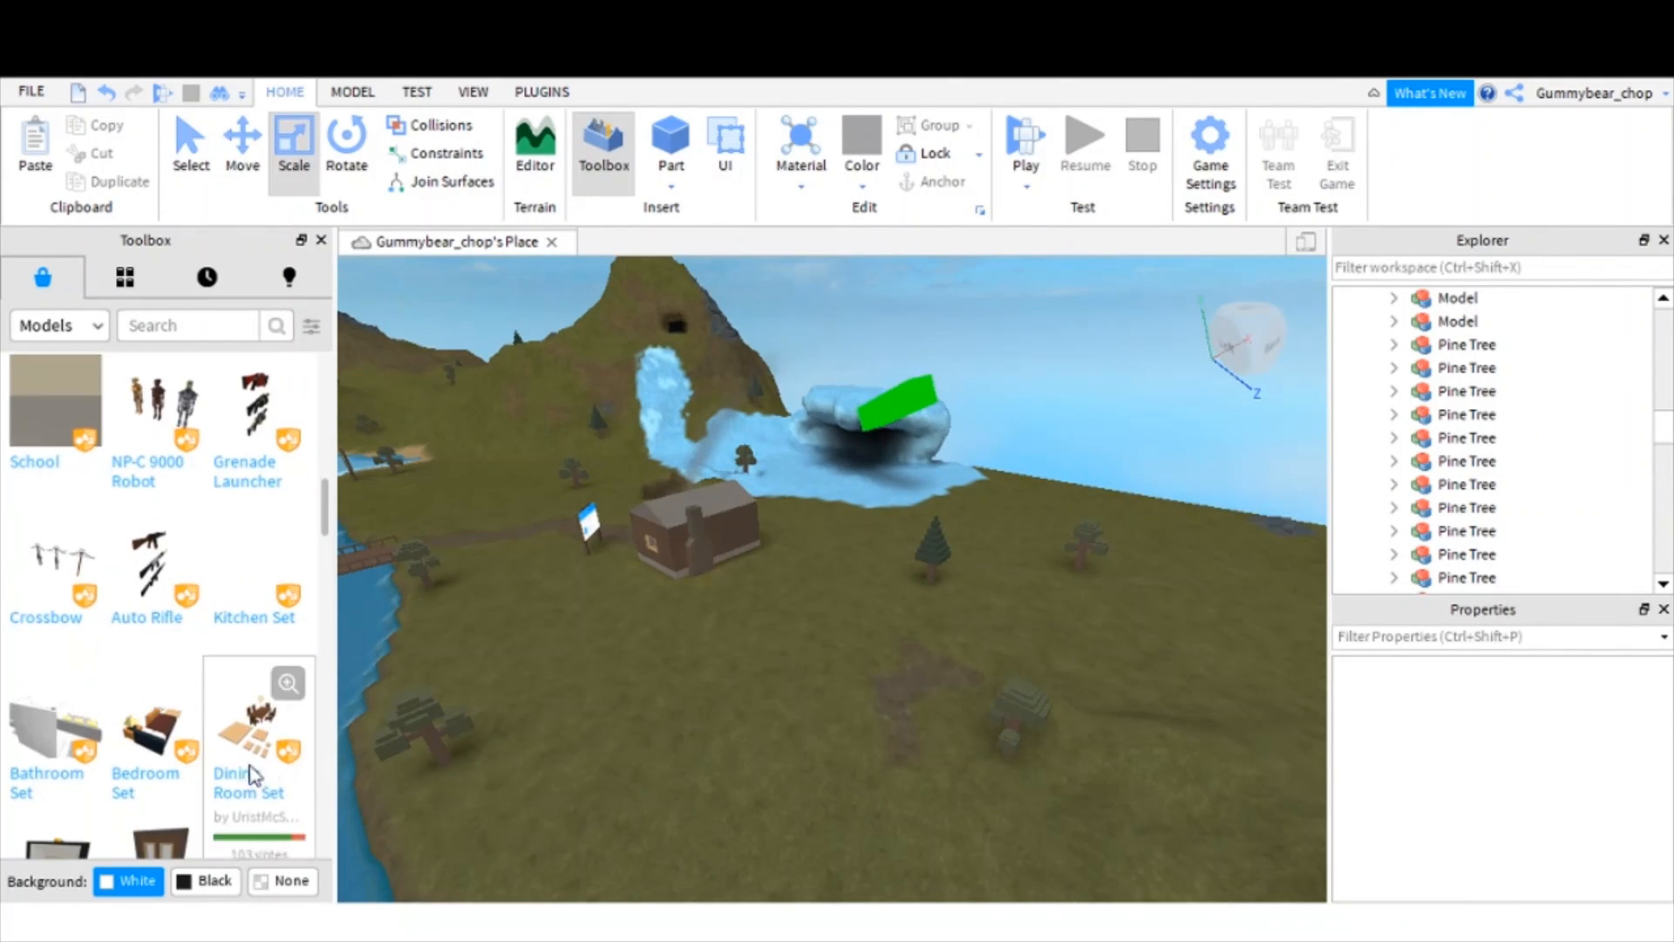
scroll(96, 728, "down", 4)
scroll(82, 730, "down", 1)
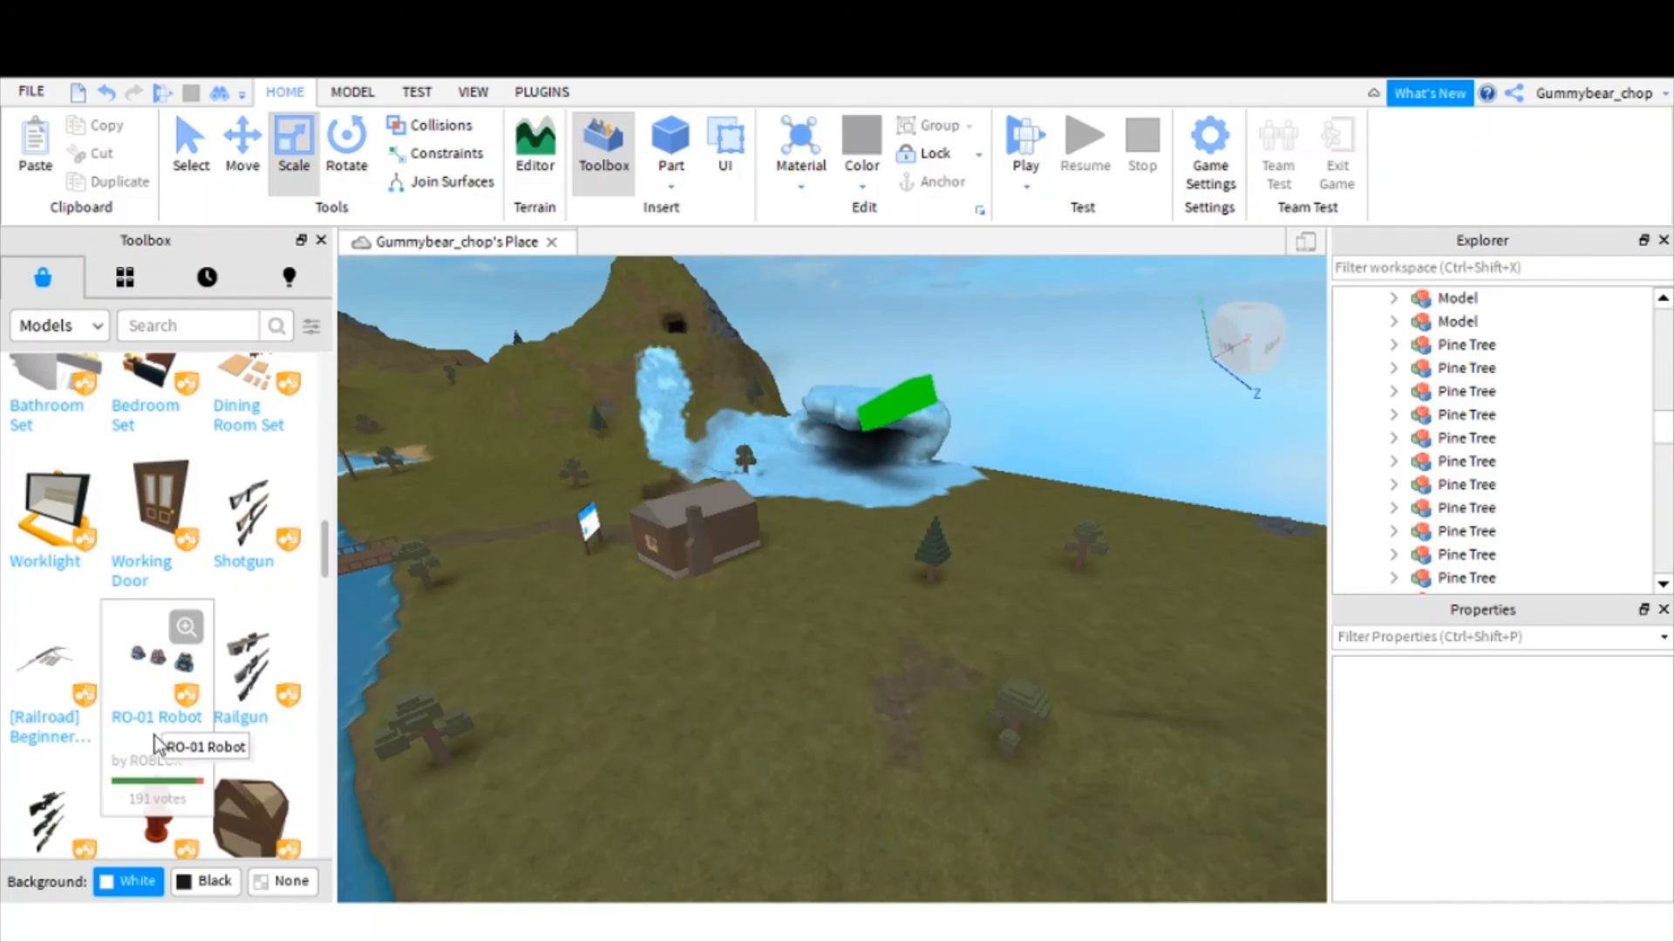
scroll(81, 712, "up", 12)
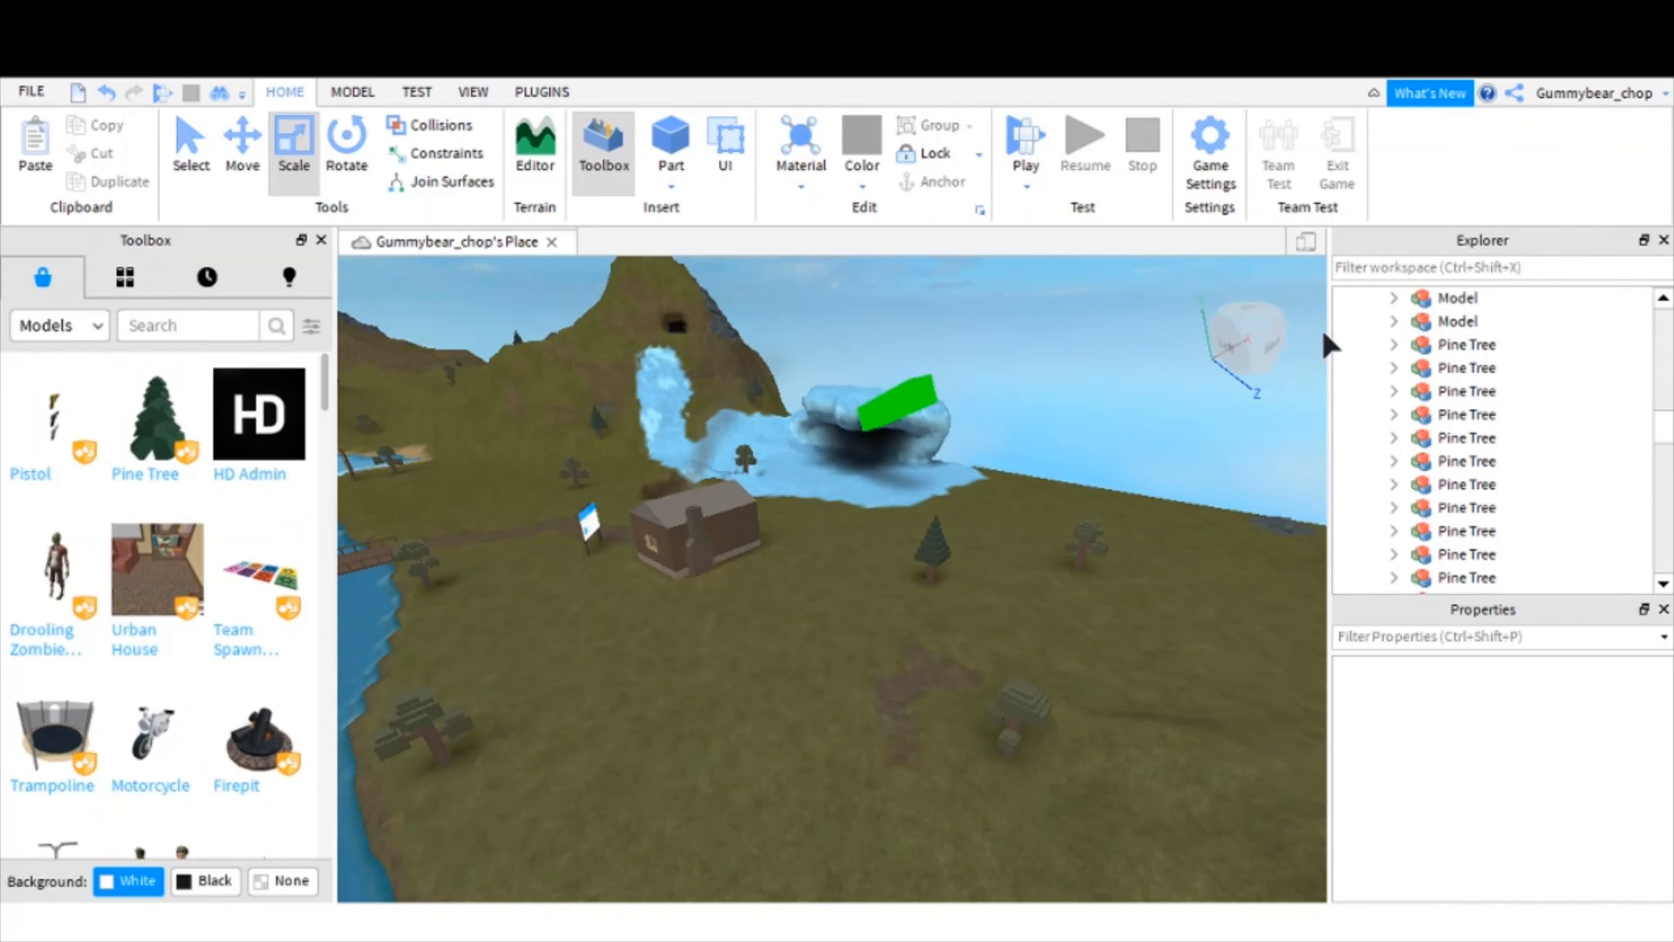
right_click_drag(809, 432, 795, 467)
key("w")
key("a")
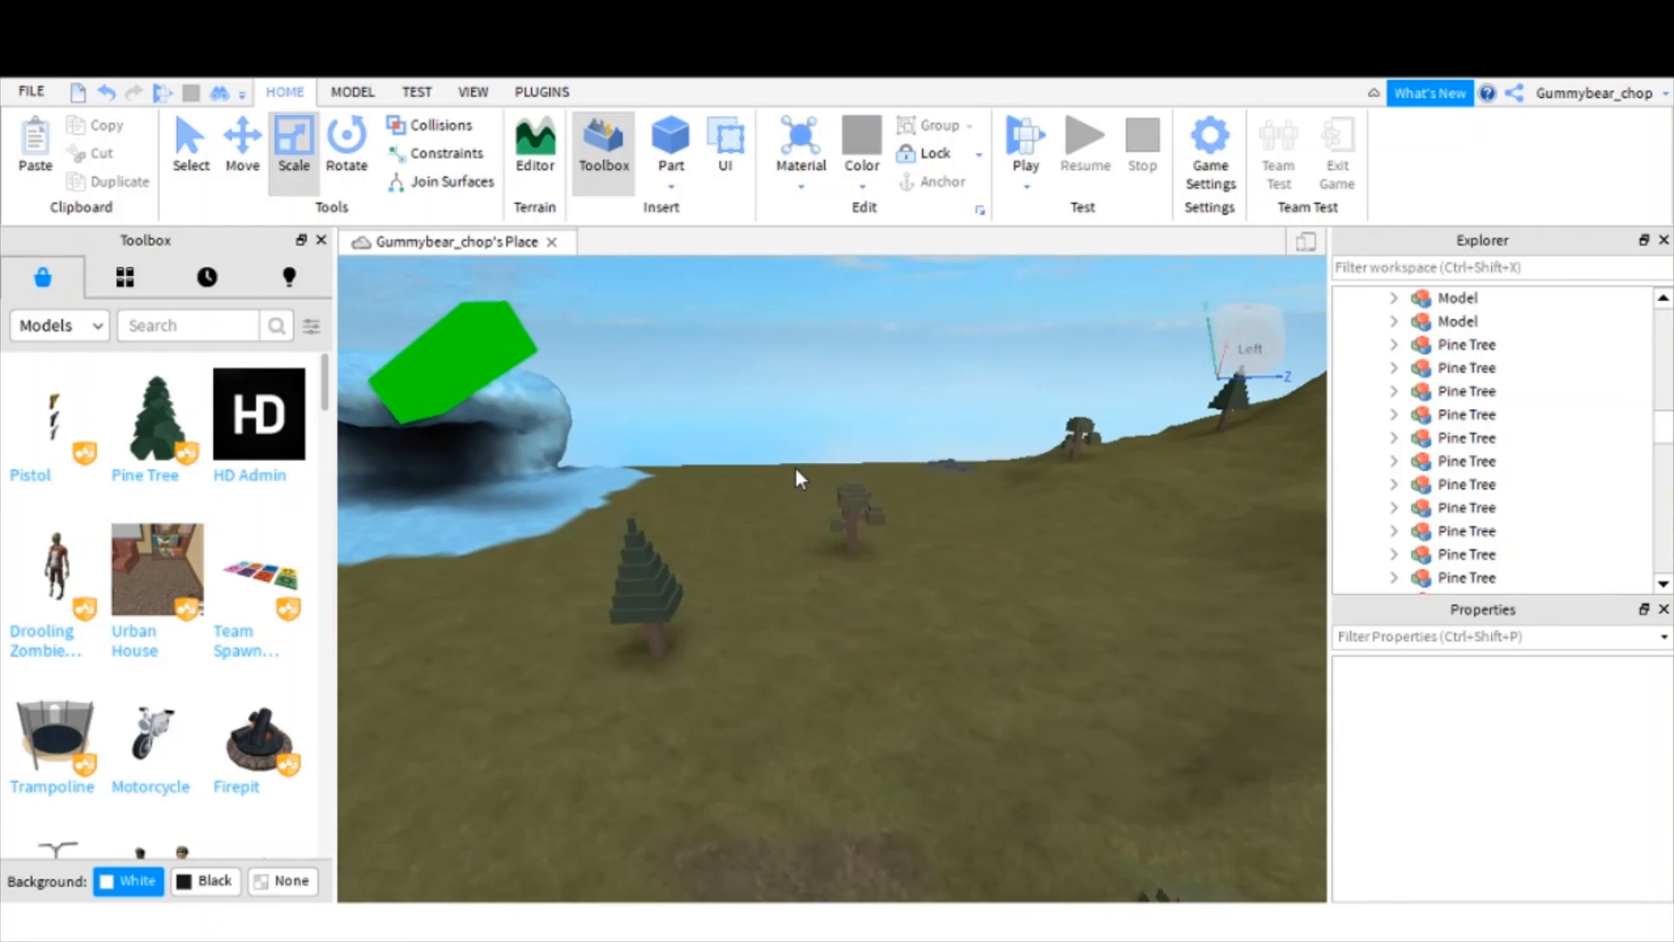
key("s")
key("s")
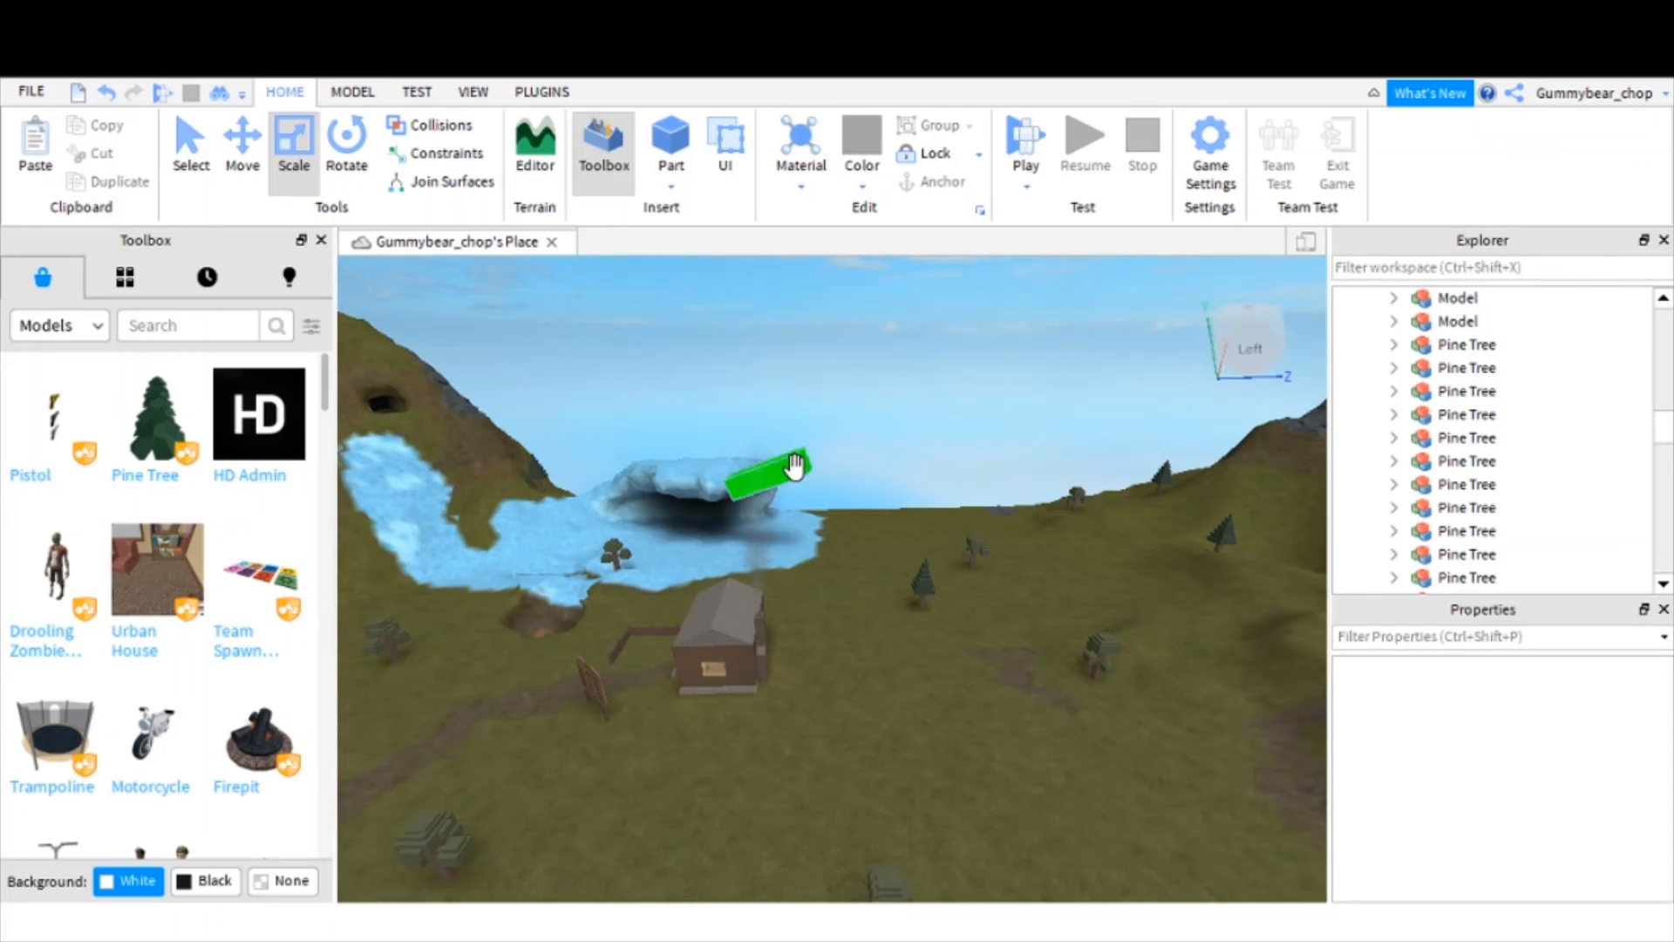
right_click_drag(954, 672, 958, 643)
key("w")
key("a")
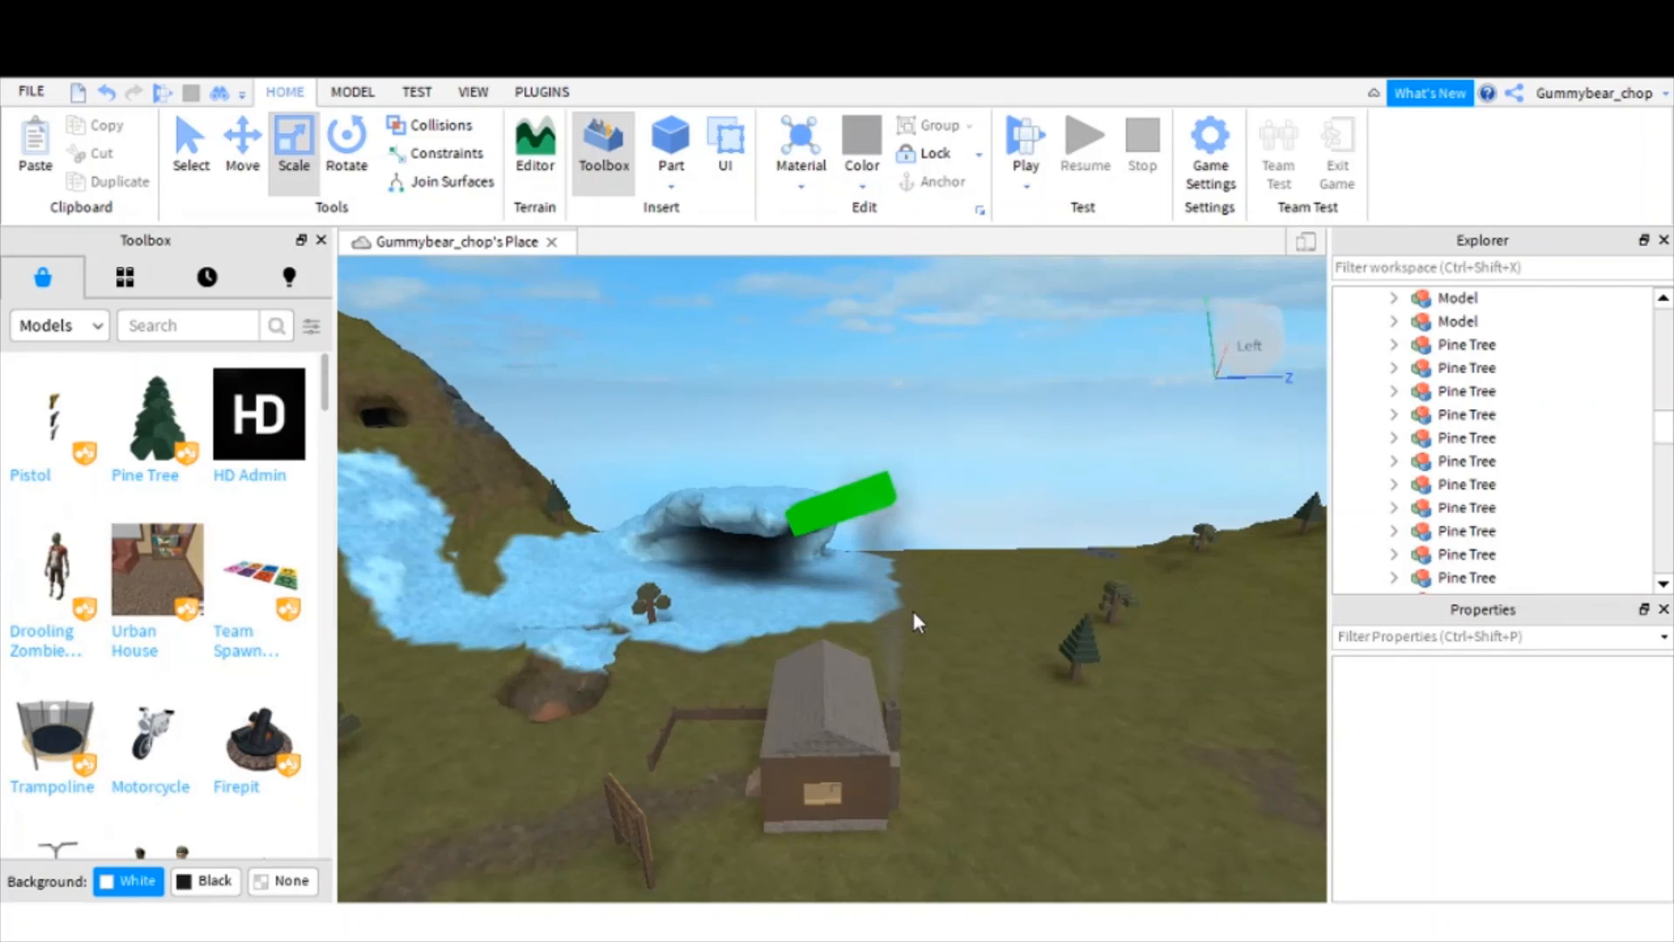
key("d")
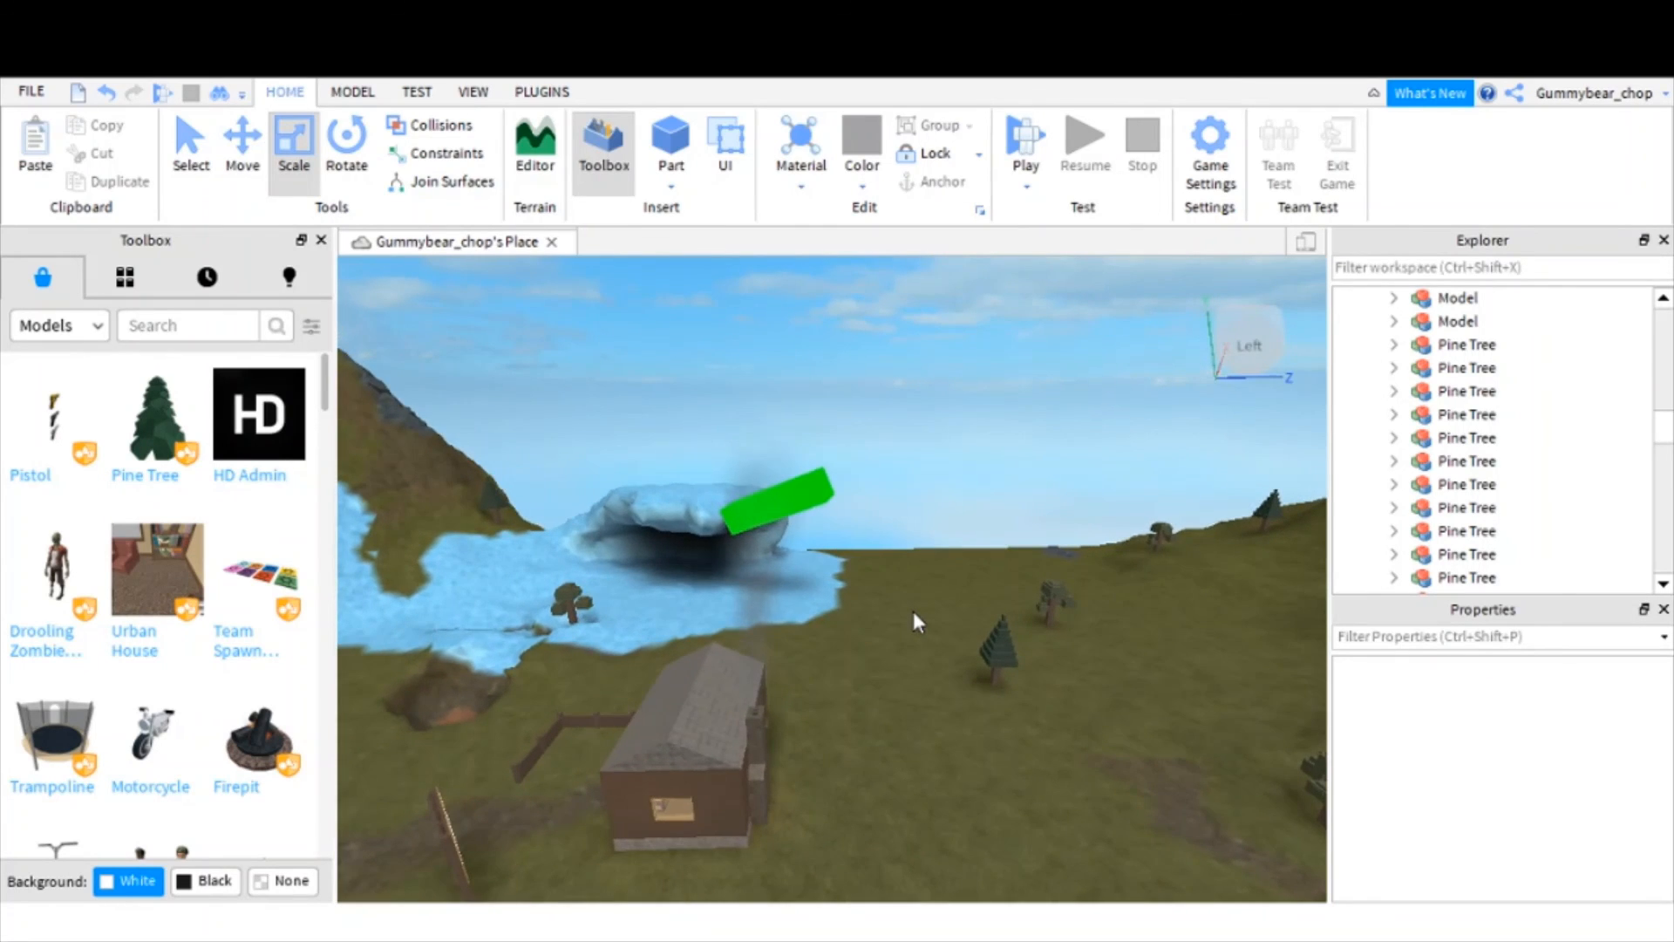
key("s")
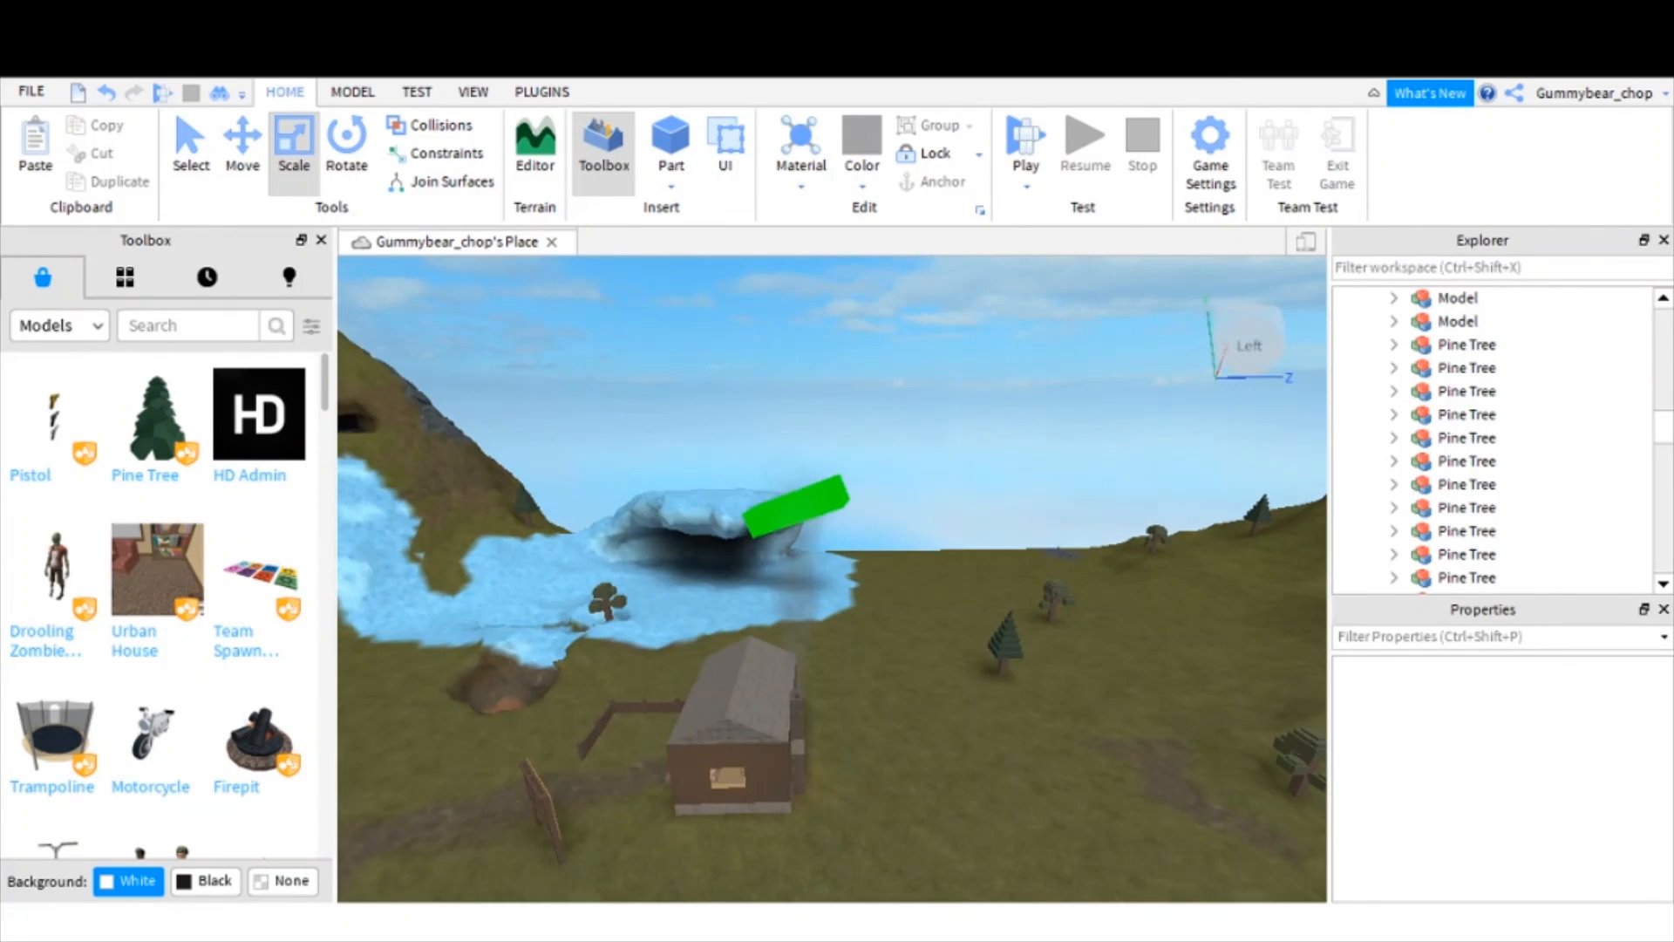